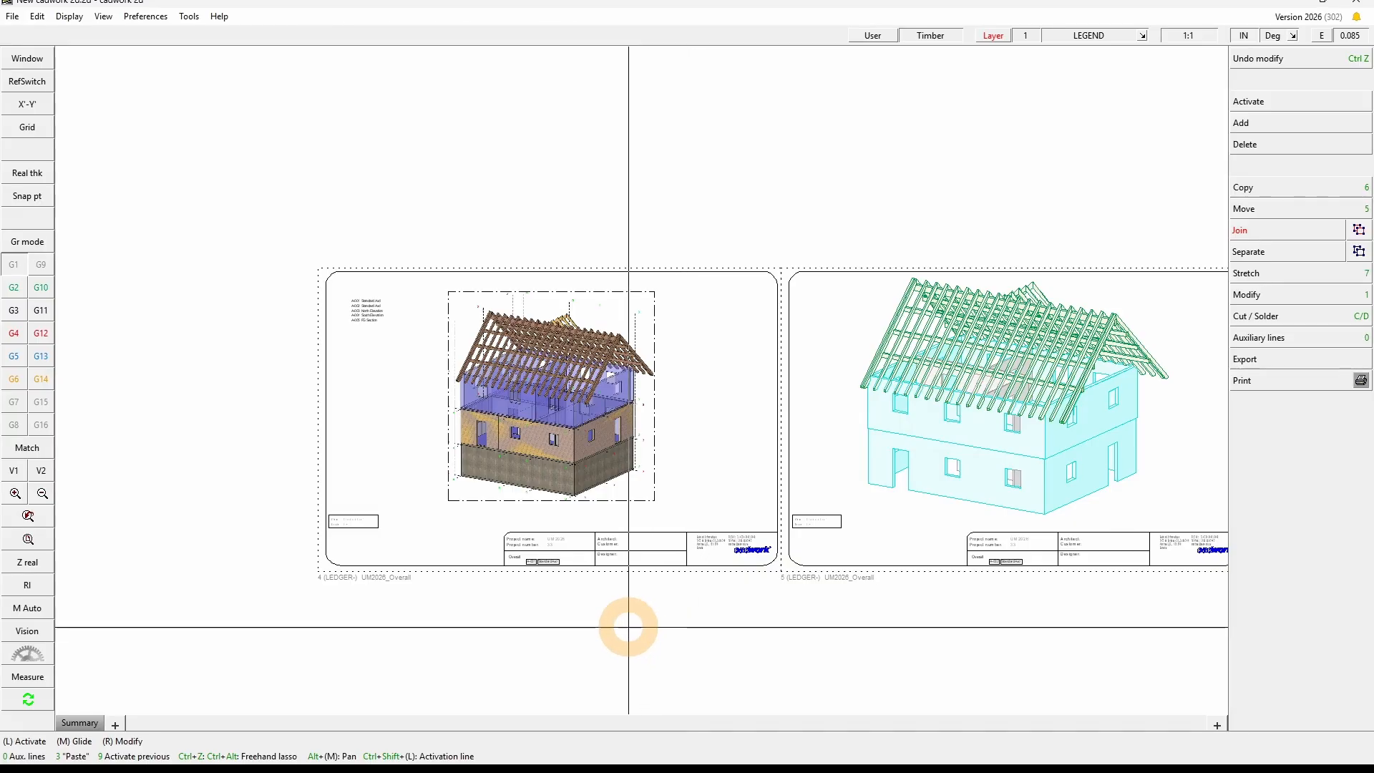
# - Follow the North Elevation entry in the first sheet's table of contents to its sheet
pyautogui.keyDown('shift'); pyautogui.moveTo(342, 346); pyautogui.dragTo(404, 284); pyautogui.keyUp('shift')
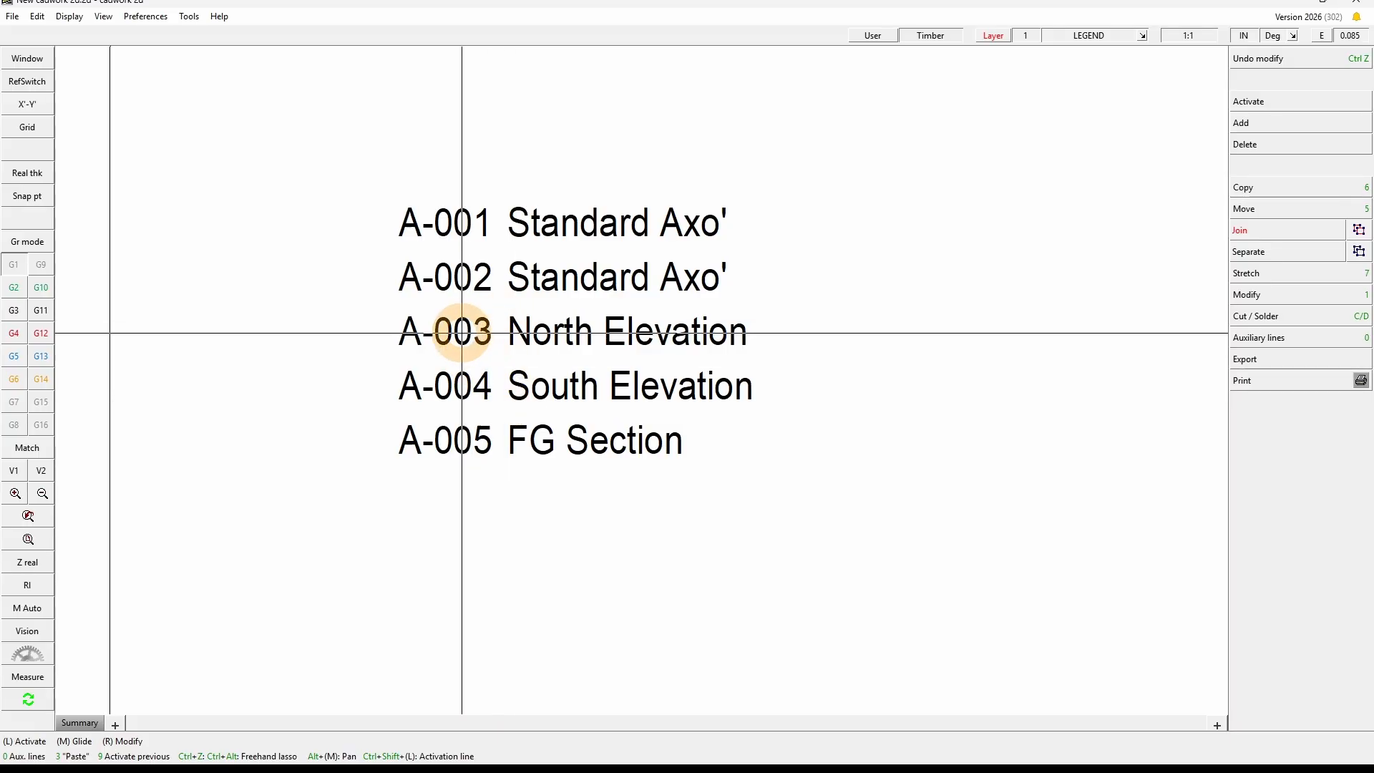
pyautogui.click(557, 334)
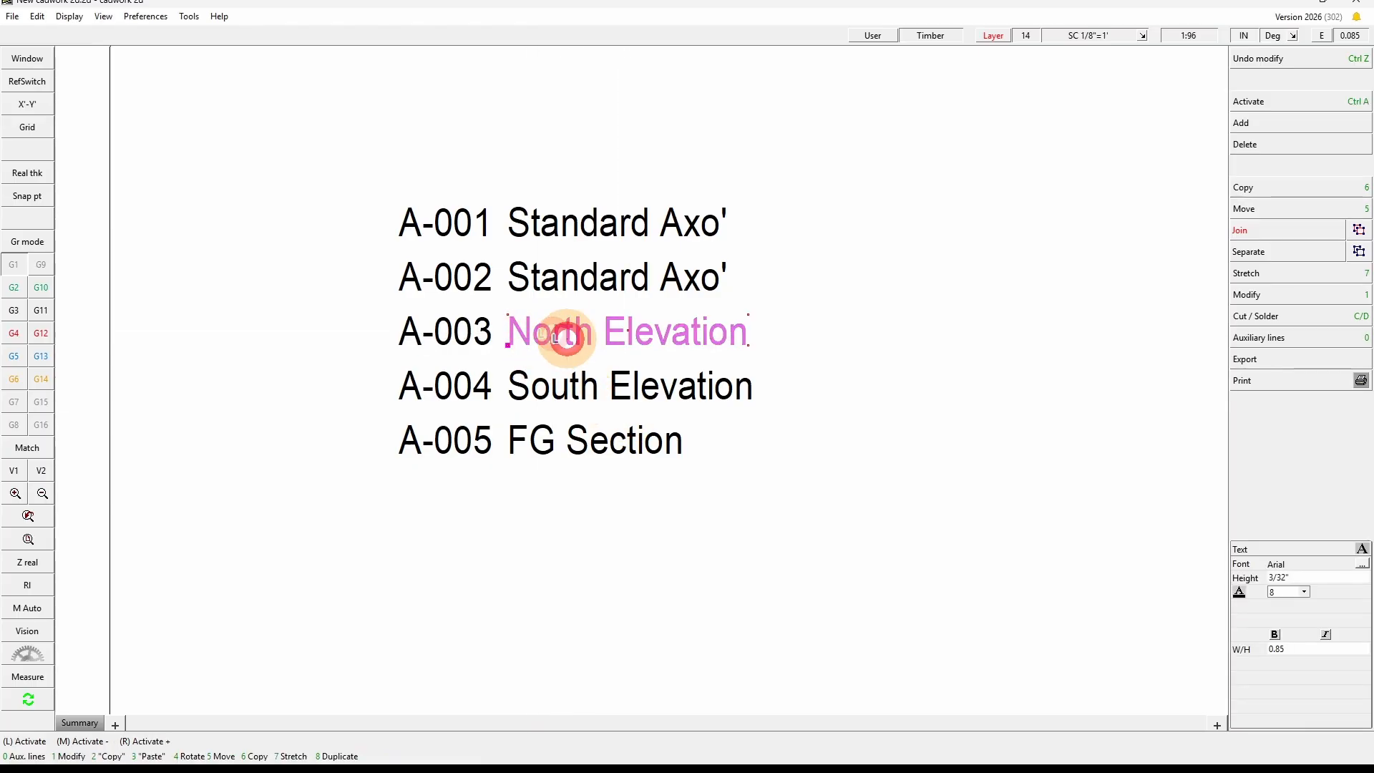
pyautogui.click(562, 334)
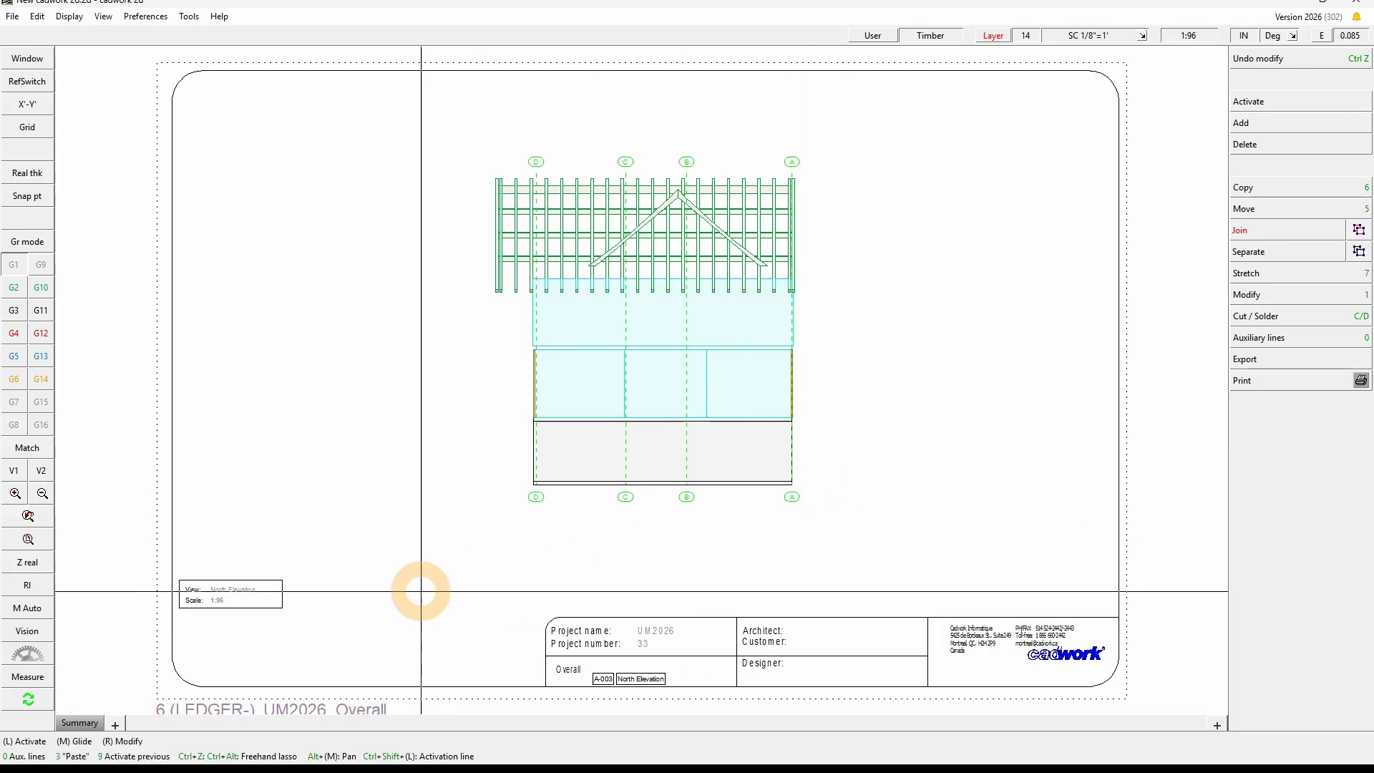
# - Check the index and title properties of the North Elevation sheet's printing frame without changing them
pyautogui.click(352, 698)
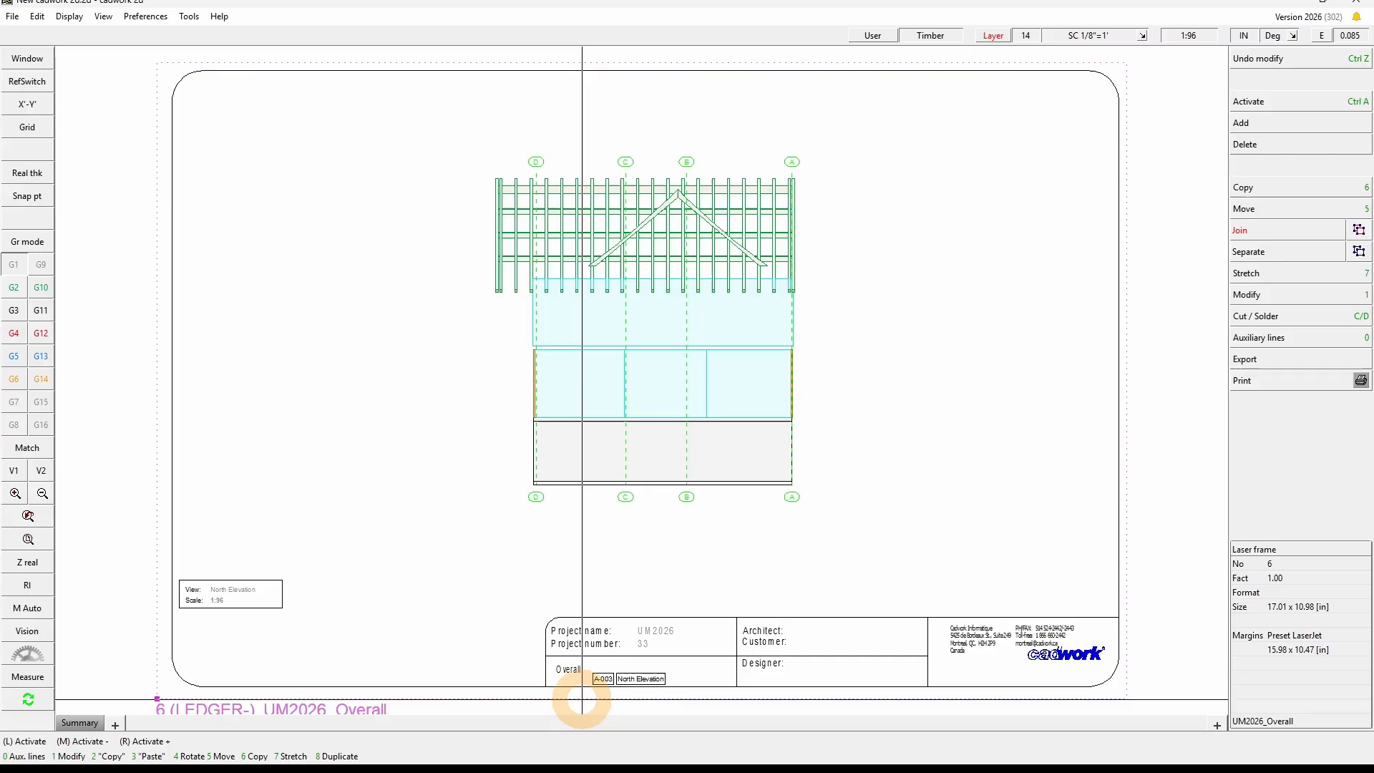
pyautogui.click(1291, 294)
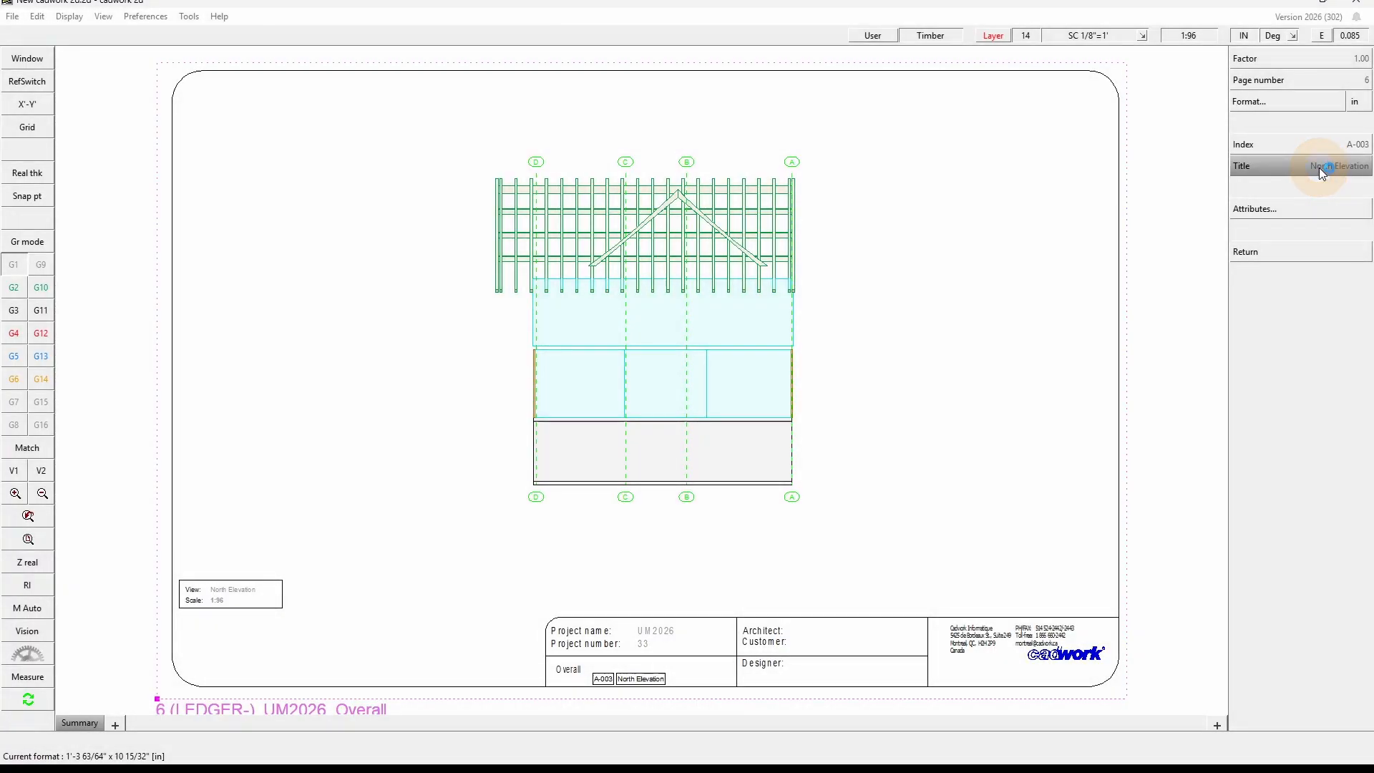
pyautogui.click(1319, 144)
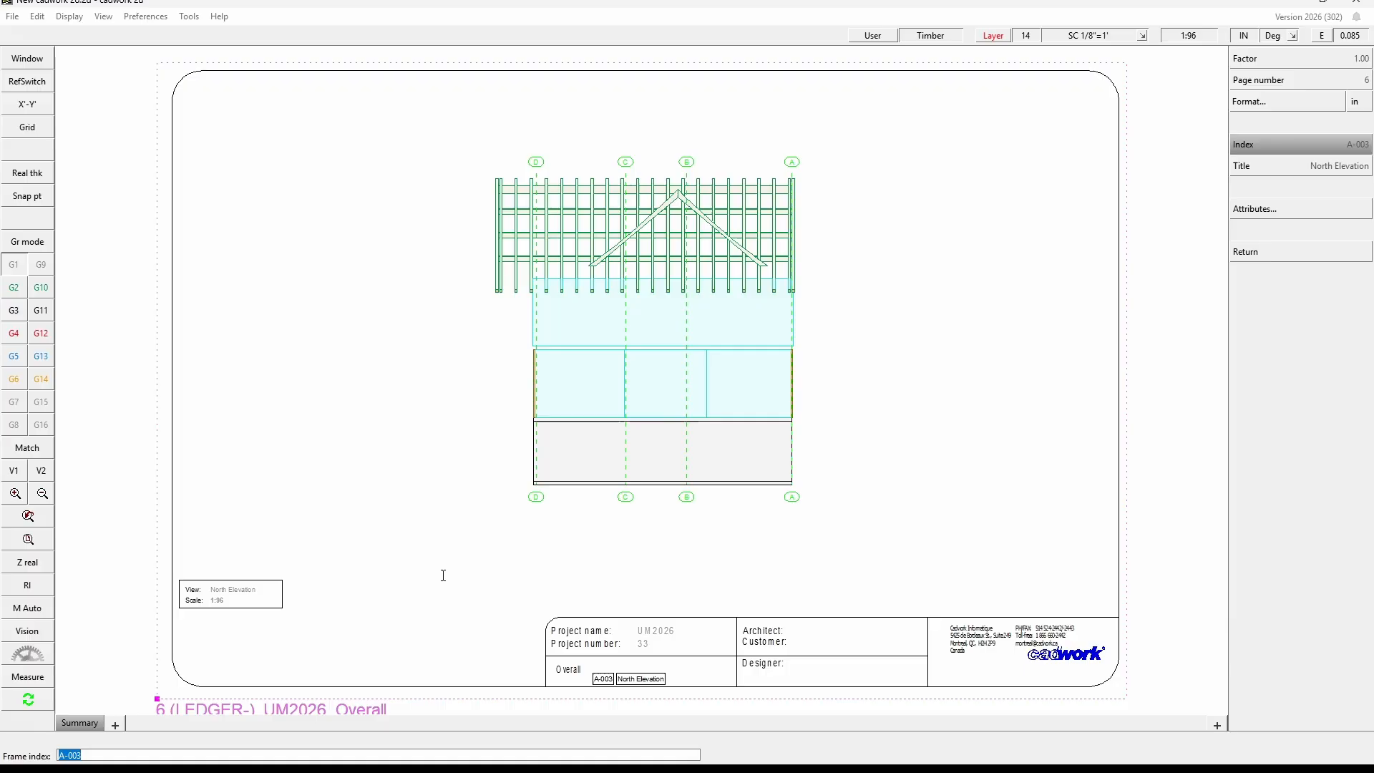
pyautogui.rightClick(443, 575)
pyautogui.rightClick(1129, 307)
pyautogui.click(518, 487)
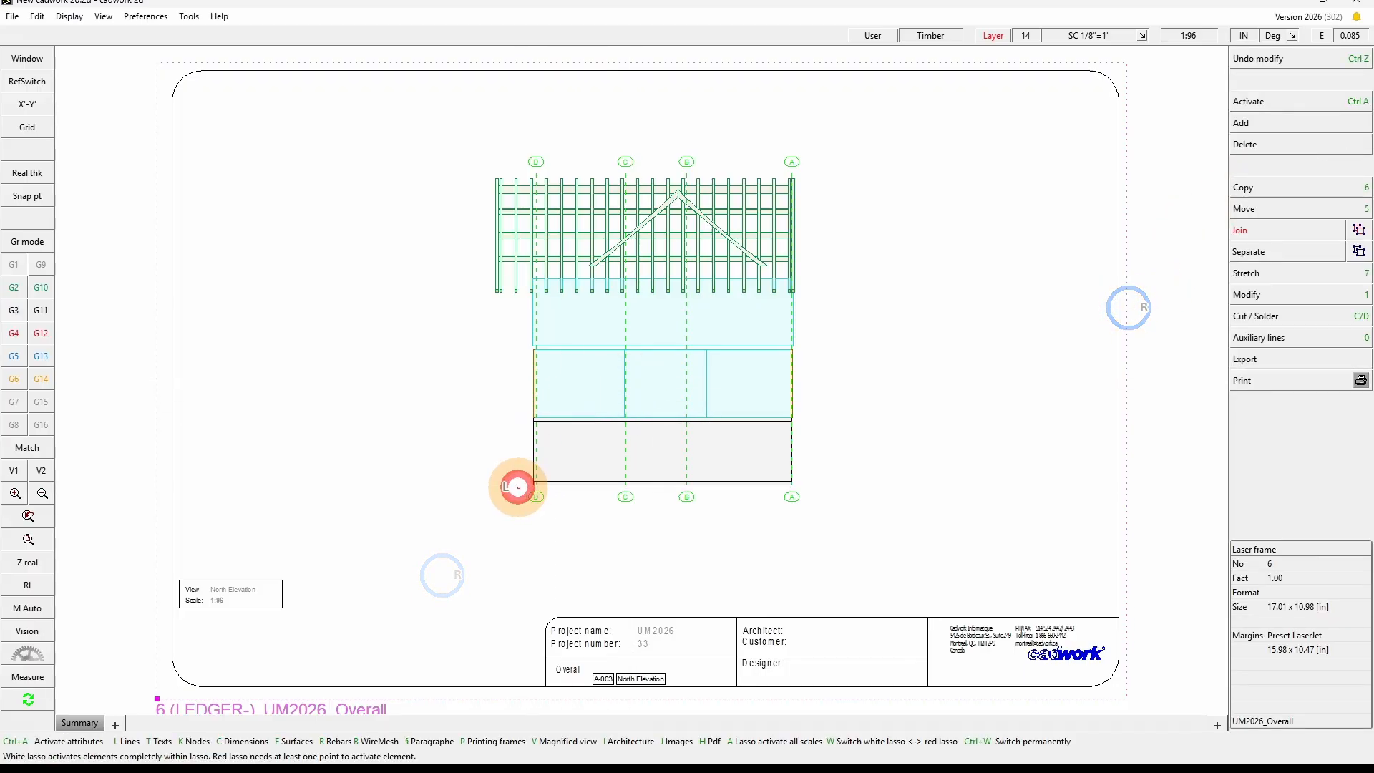
pyautogui.click(392, 698)
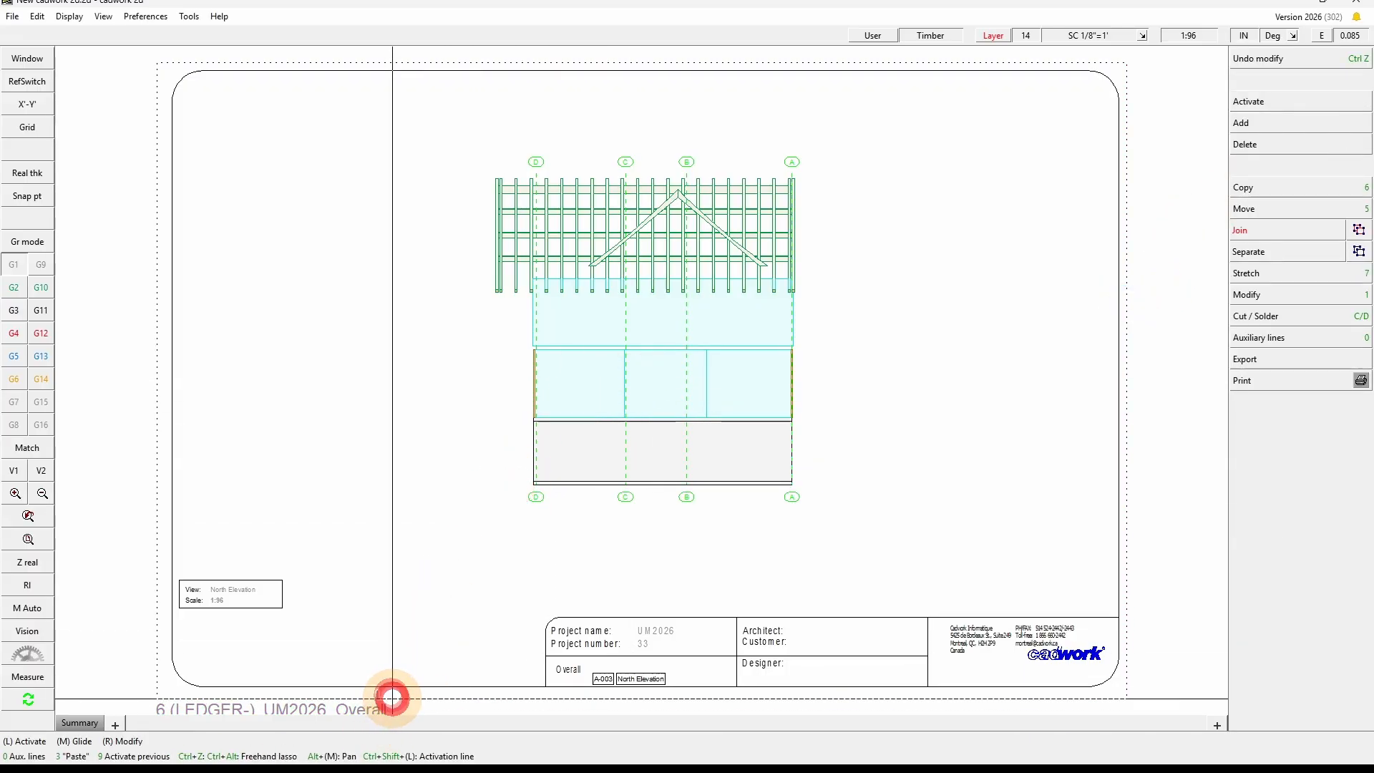
pyautogui.scroll(-3, 279, 589)
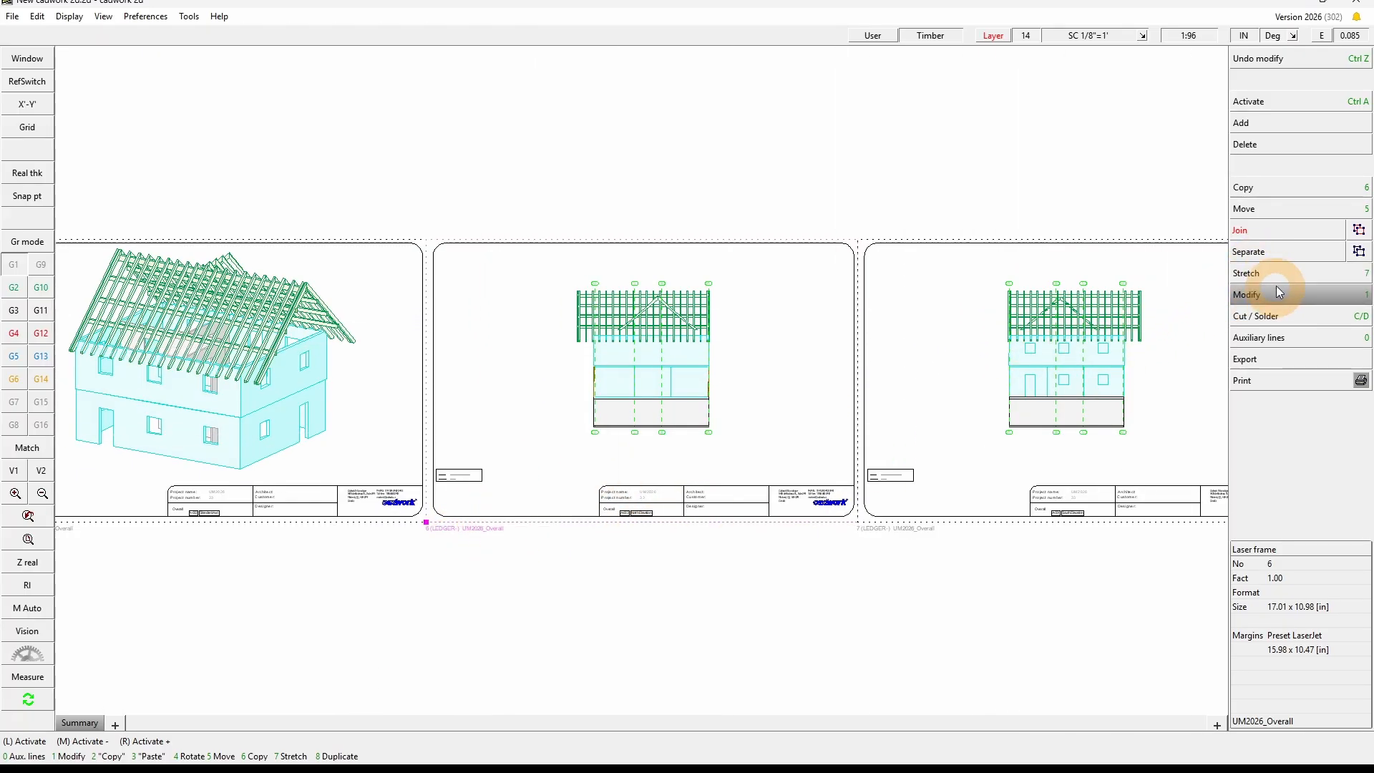
pyautogui.click(1308, 287)
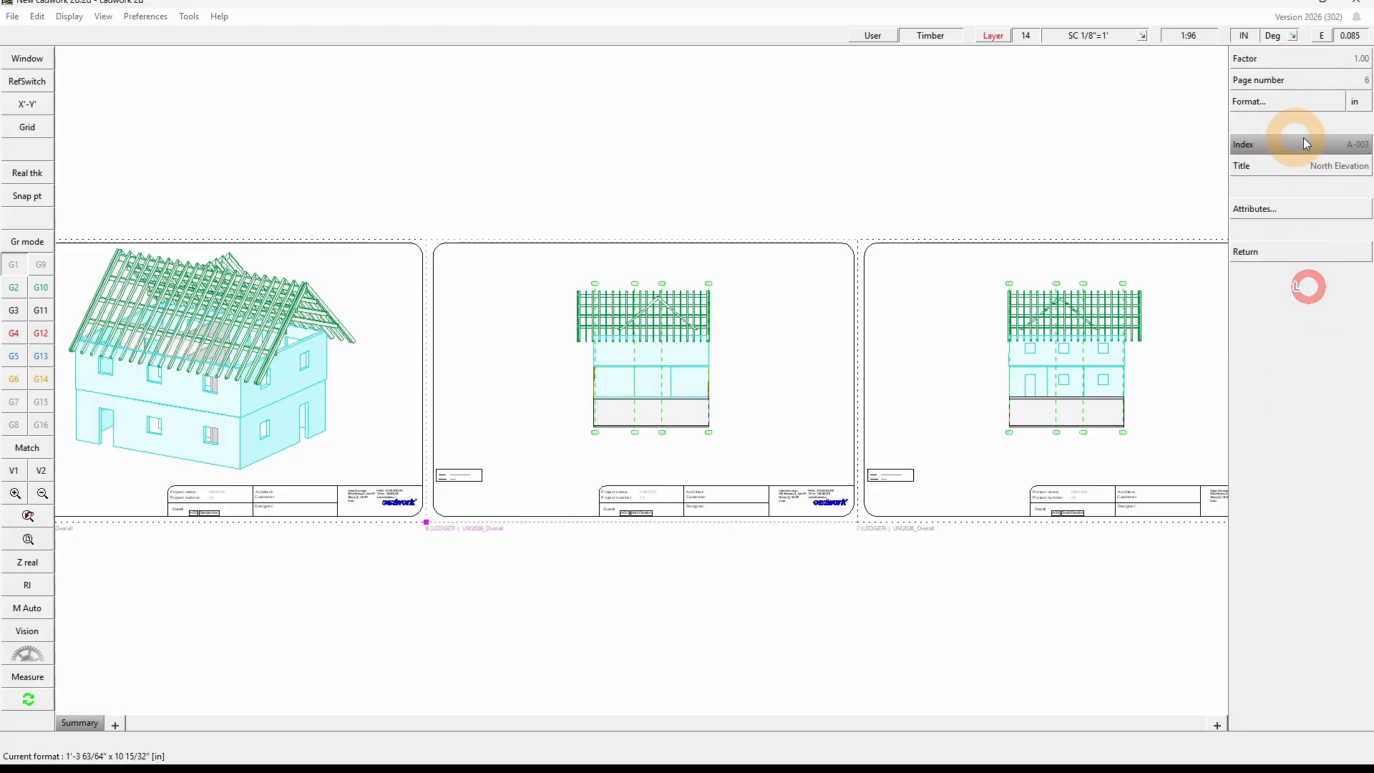
pyautogui.rightClick(883, 286)
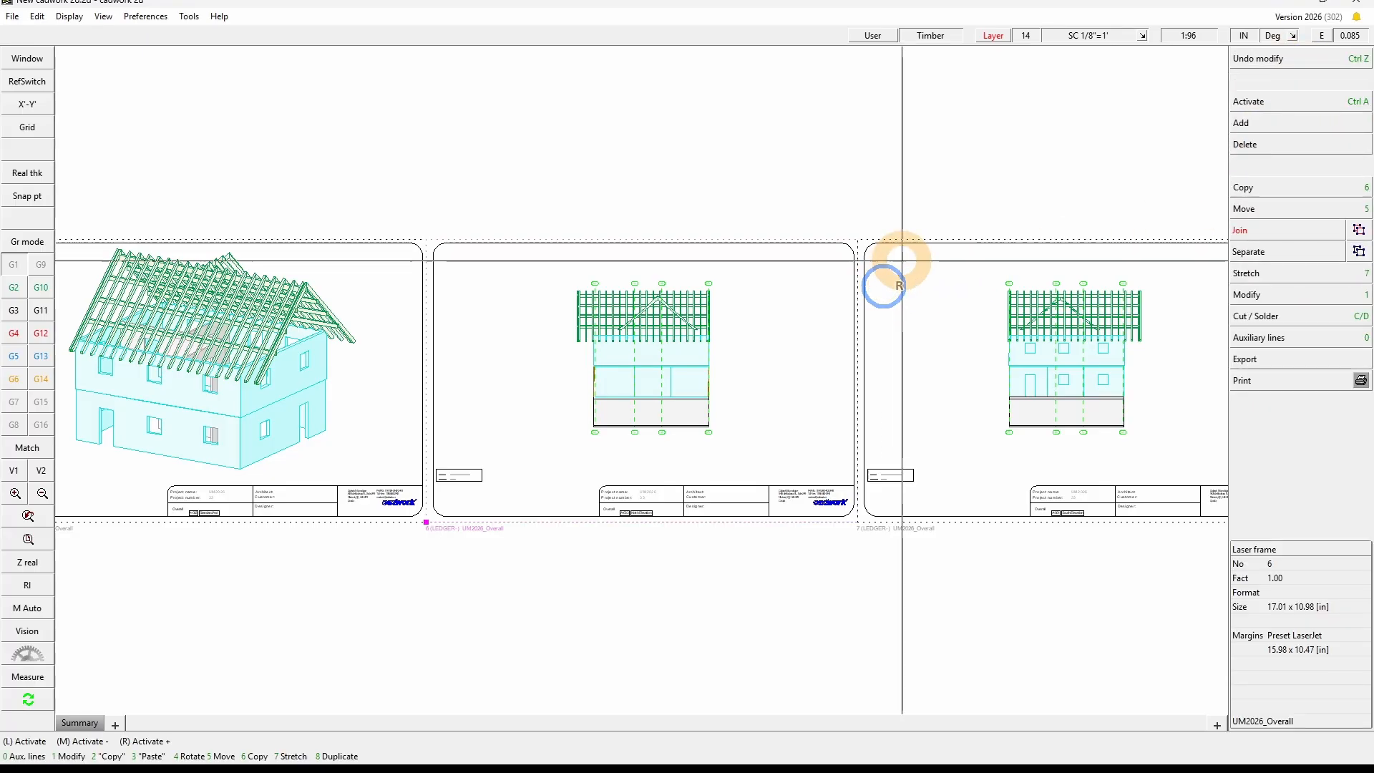
pyautogui.click(634, 128)
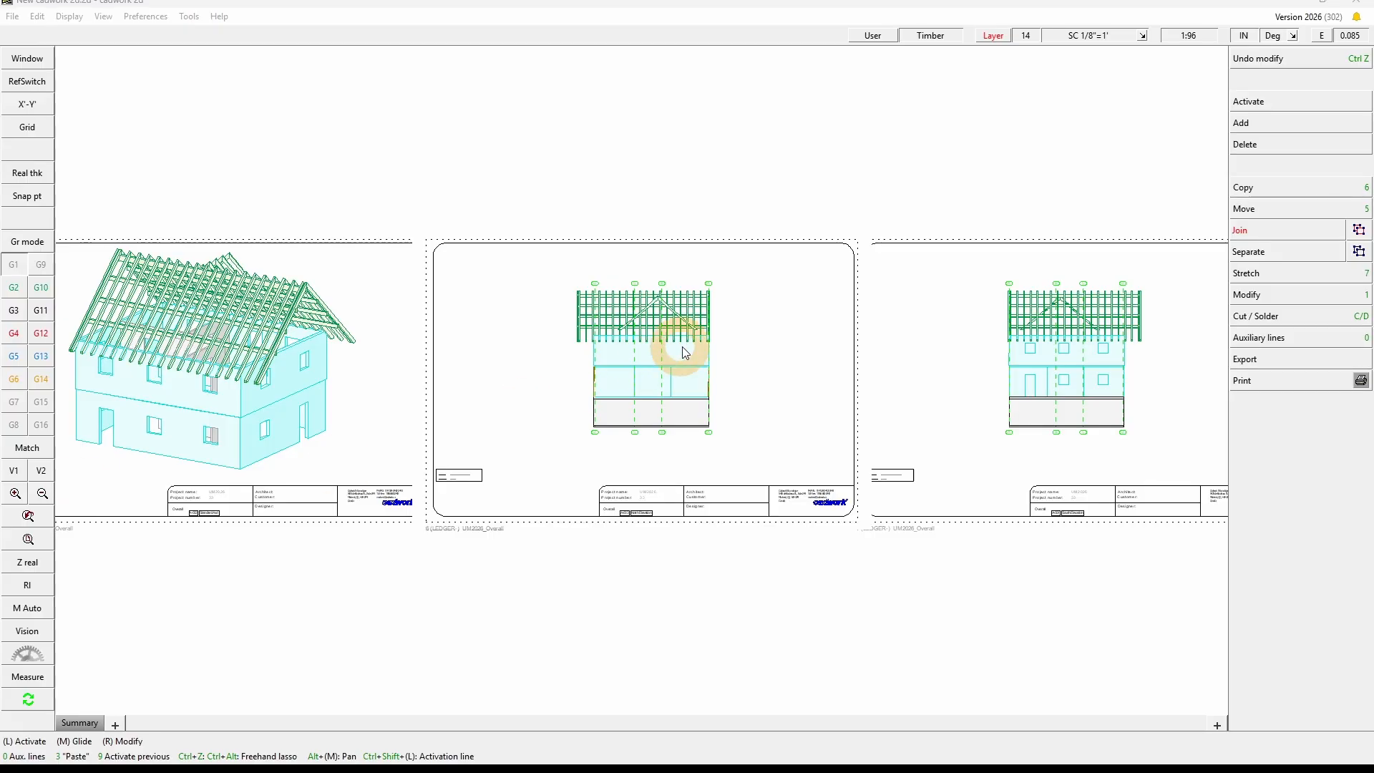
# - Examine the table of contents with sheet indexes and titles on the first sheet
pyautogui.scroll(-4, 475, 329)
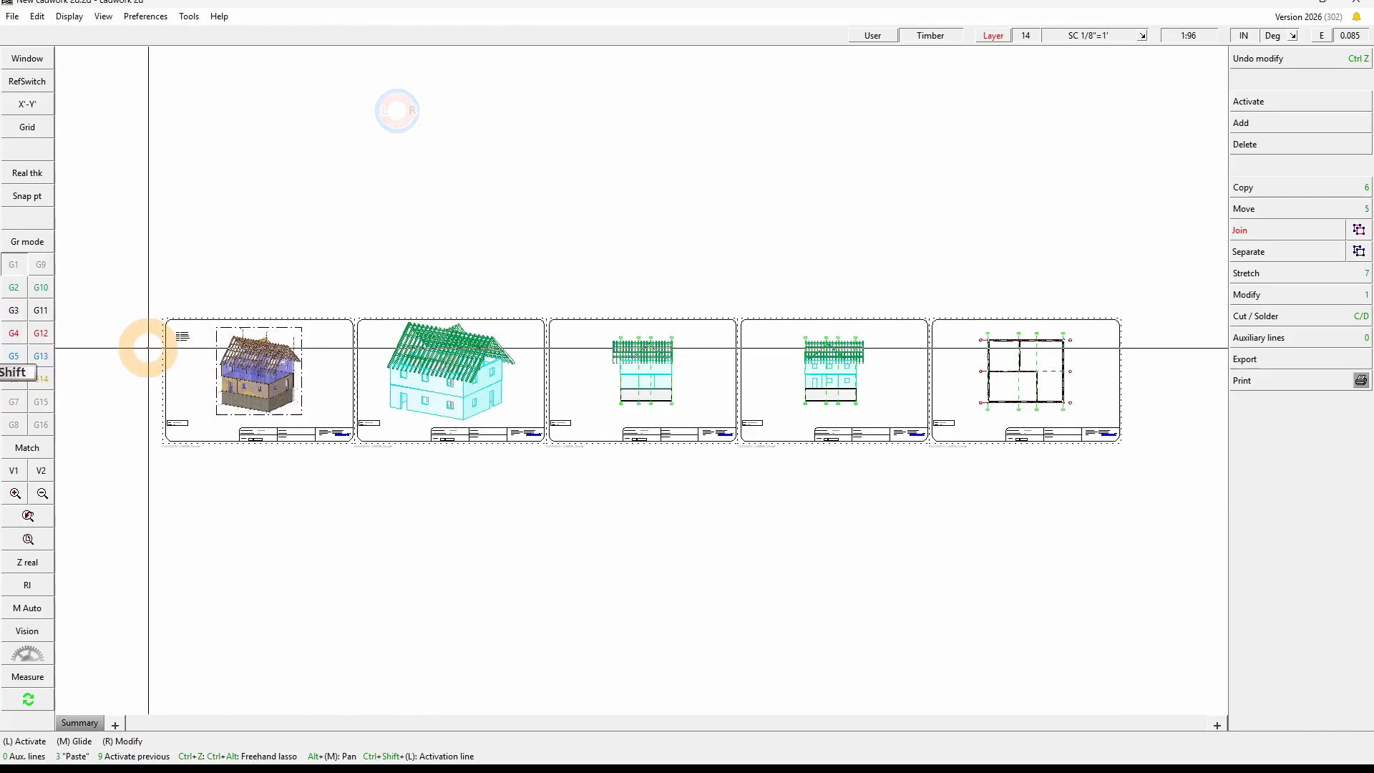
pyautogui.keyDown('shift'); pyautogui.click(172, 340); pyautogui.keyUp('shift')
pyautogui.keyDown('shift'); pyautogui.moveTo(177, 340); pyautogui.dragTo(227, 316); pyautogui.keyUp('shift')
pyautogui.scroll(1, 512, 478)
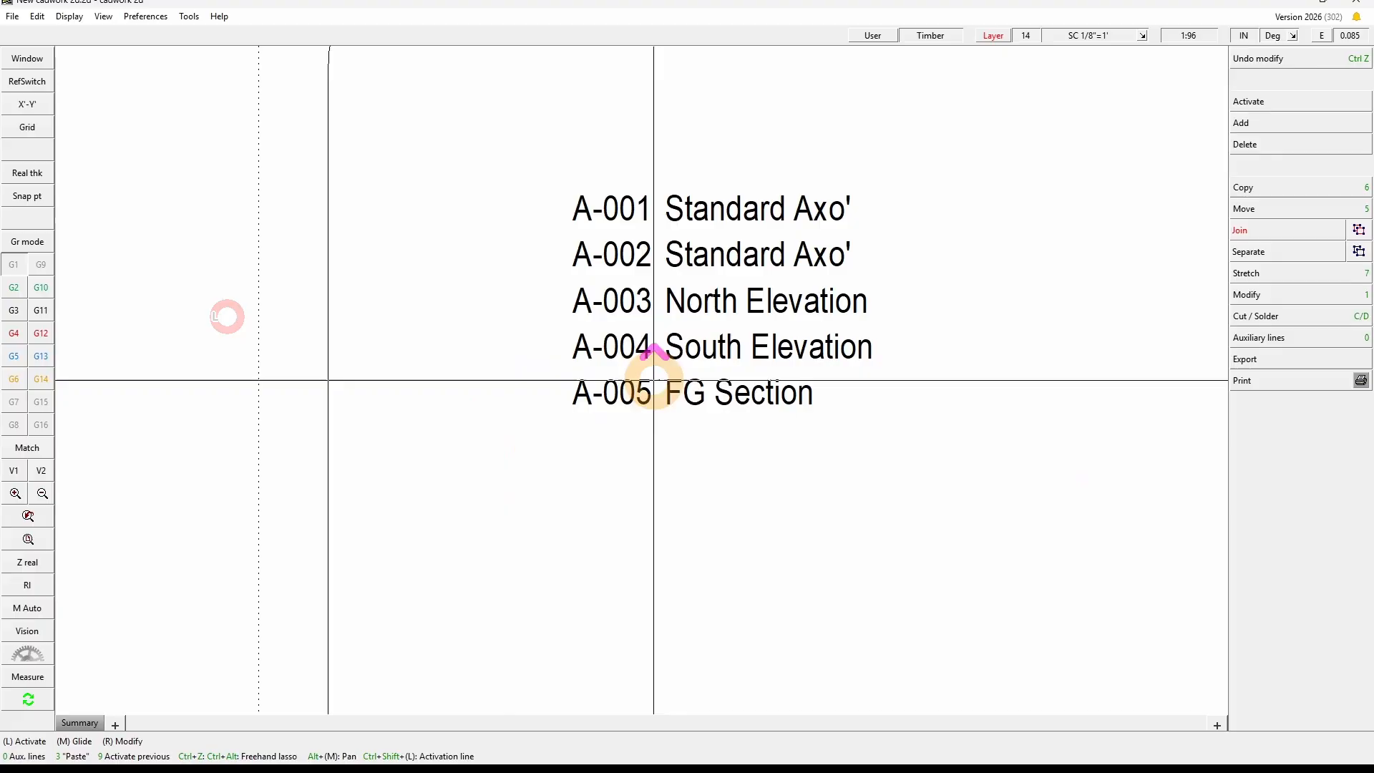
pyautogui.scroll(-2, 650, 380)
pyautogui.scroll(-3, 804, 407)
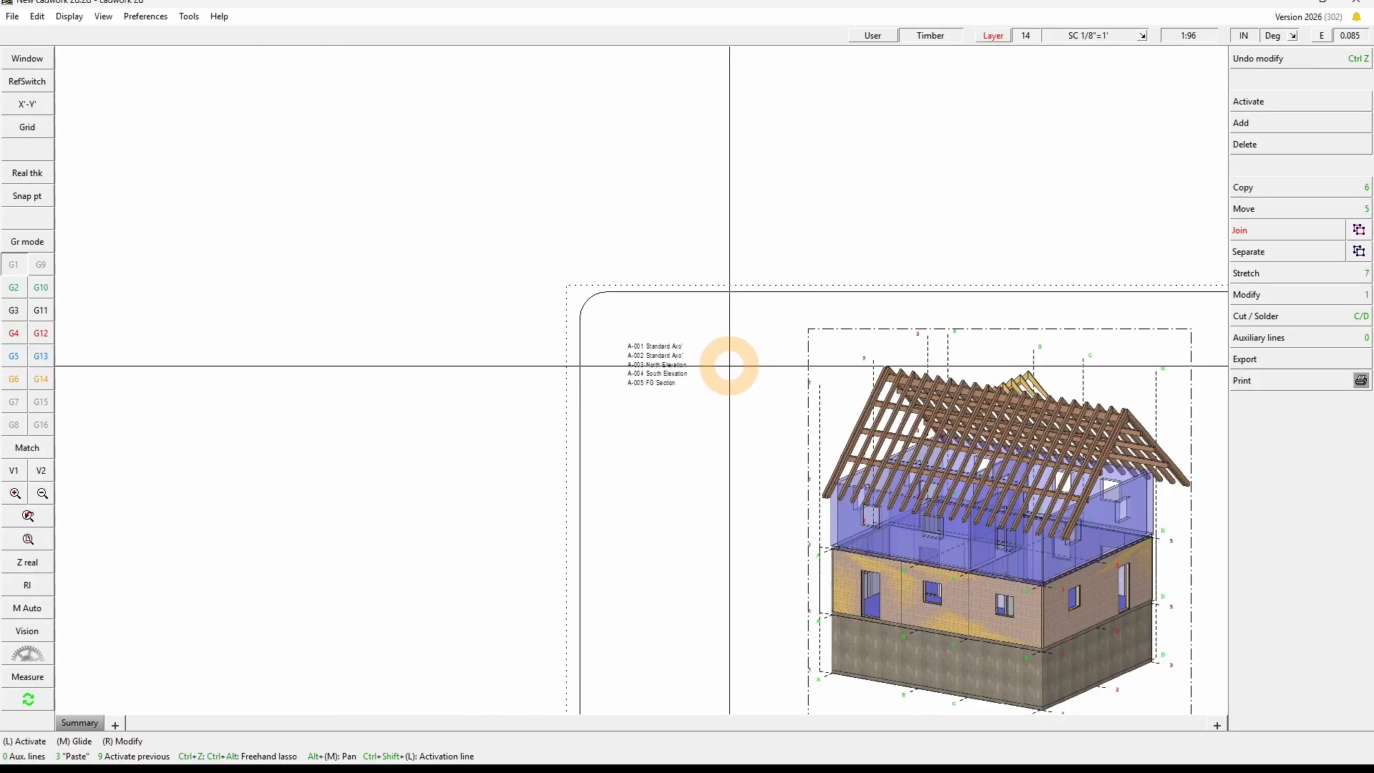
# - Add a special text showing the frame index in the blank area below the first sheet's table of contents
pyautogui.click(1294, 124)
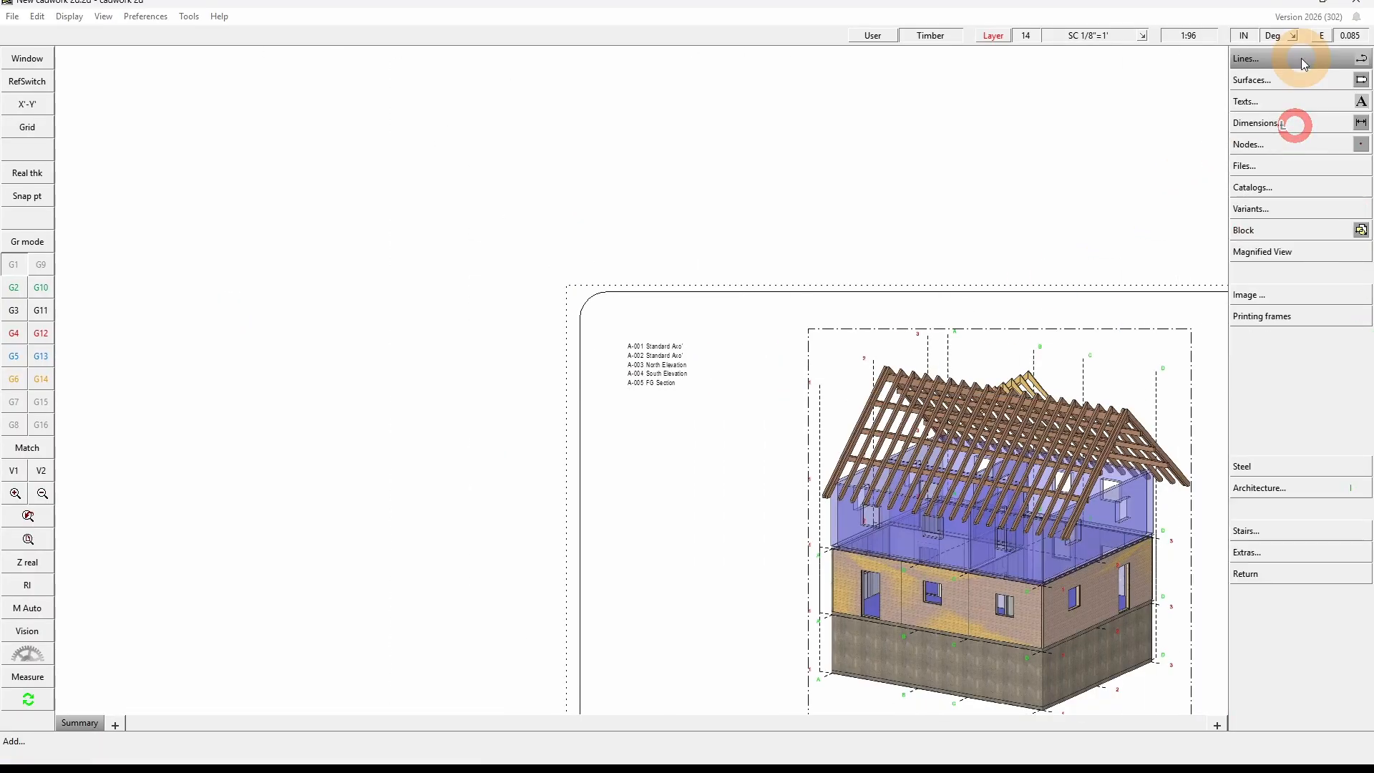
pyautogui.click(1286, 104)
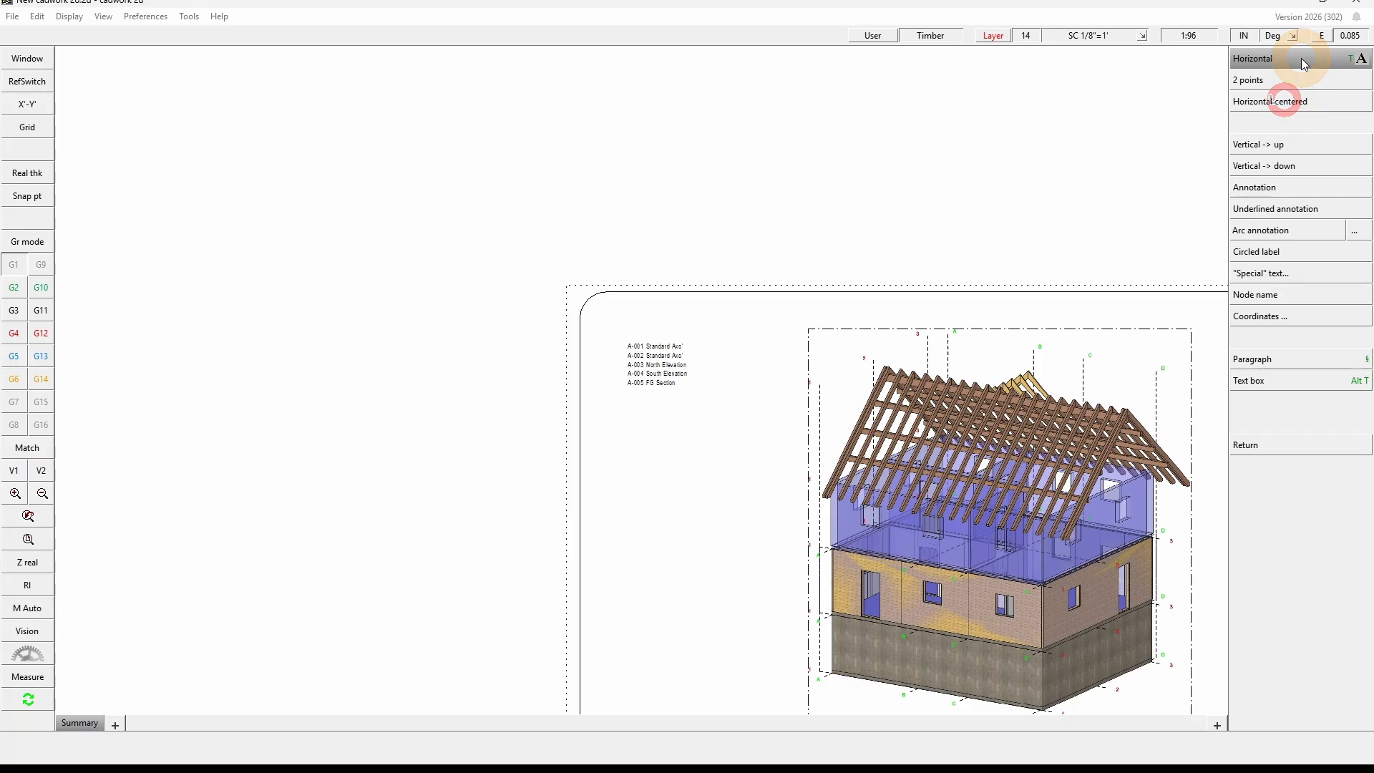
pyautogui.click(1286, 276)
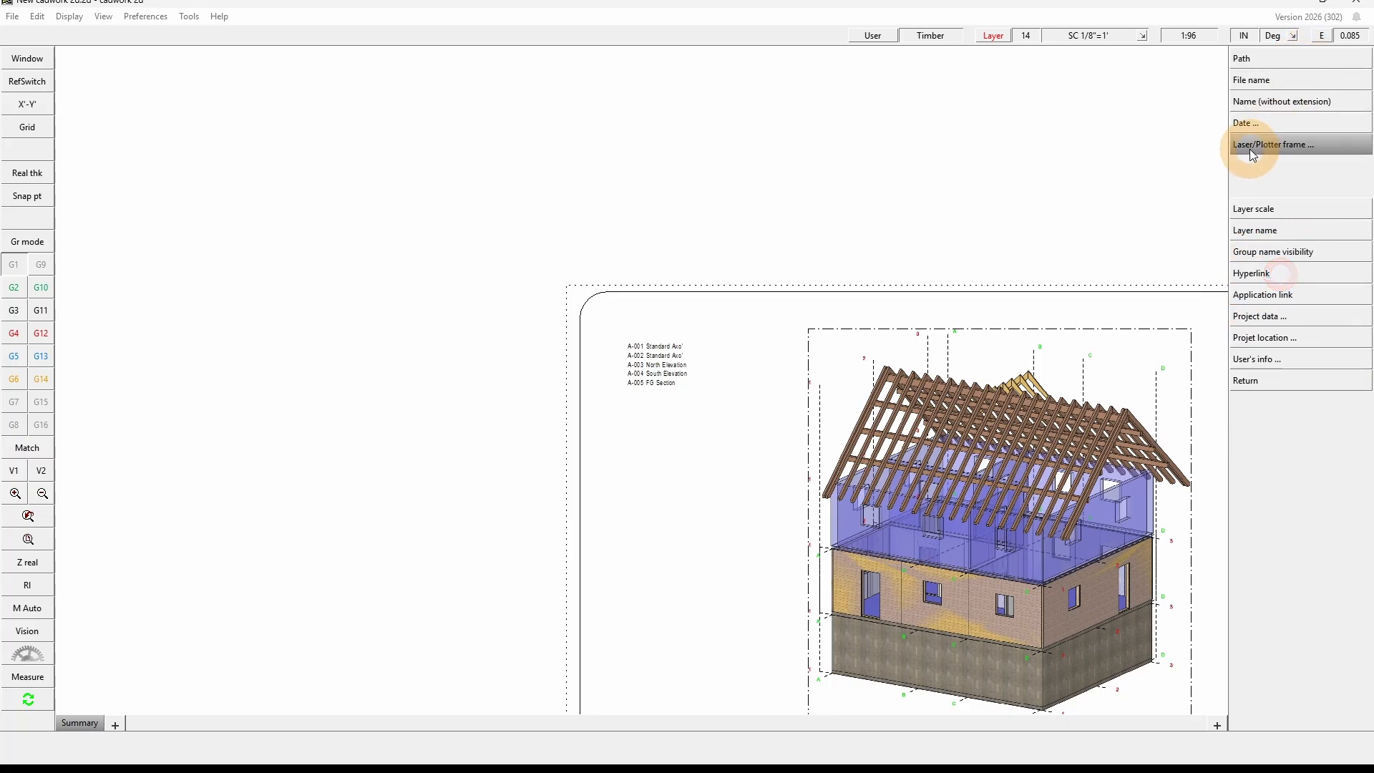
pyautogui.click(1290, 148)
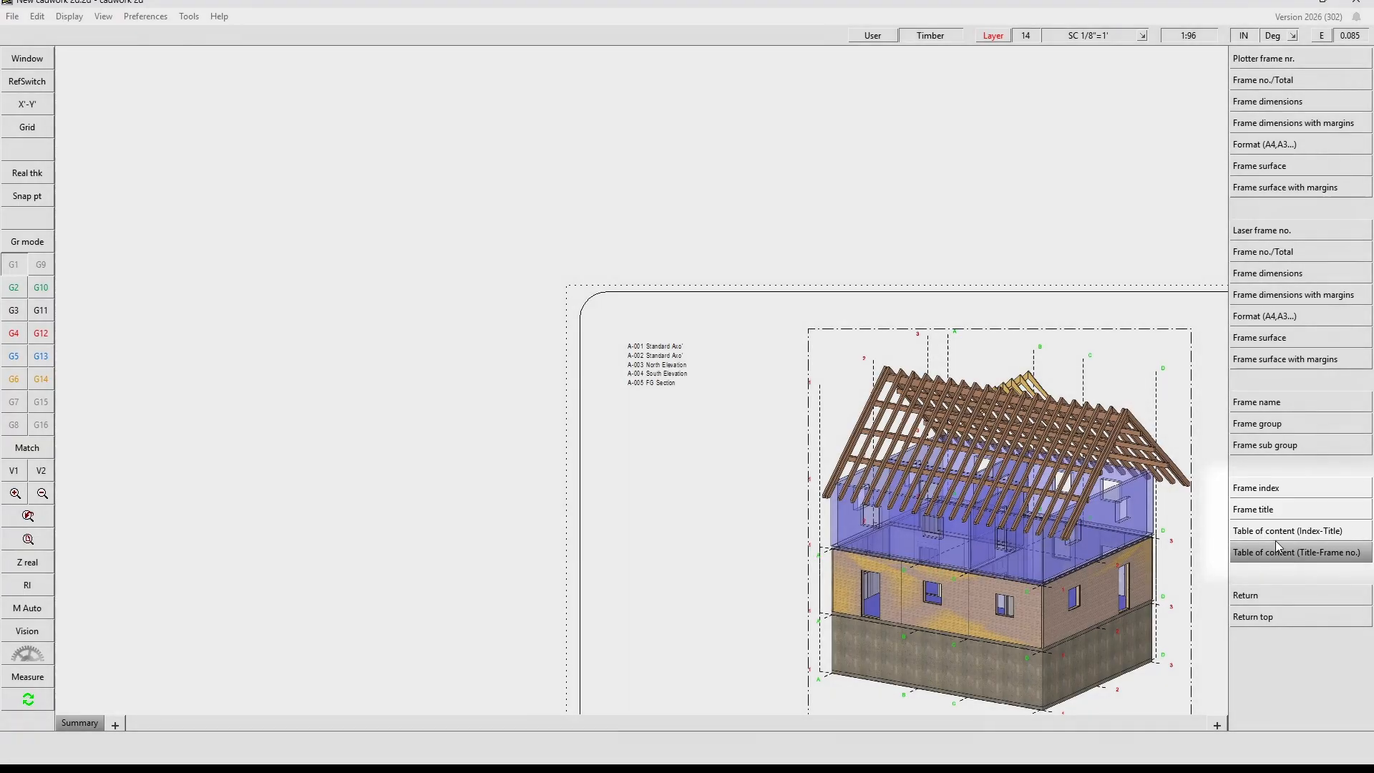
pyautogui.click(1257, 493)
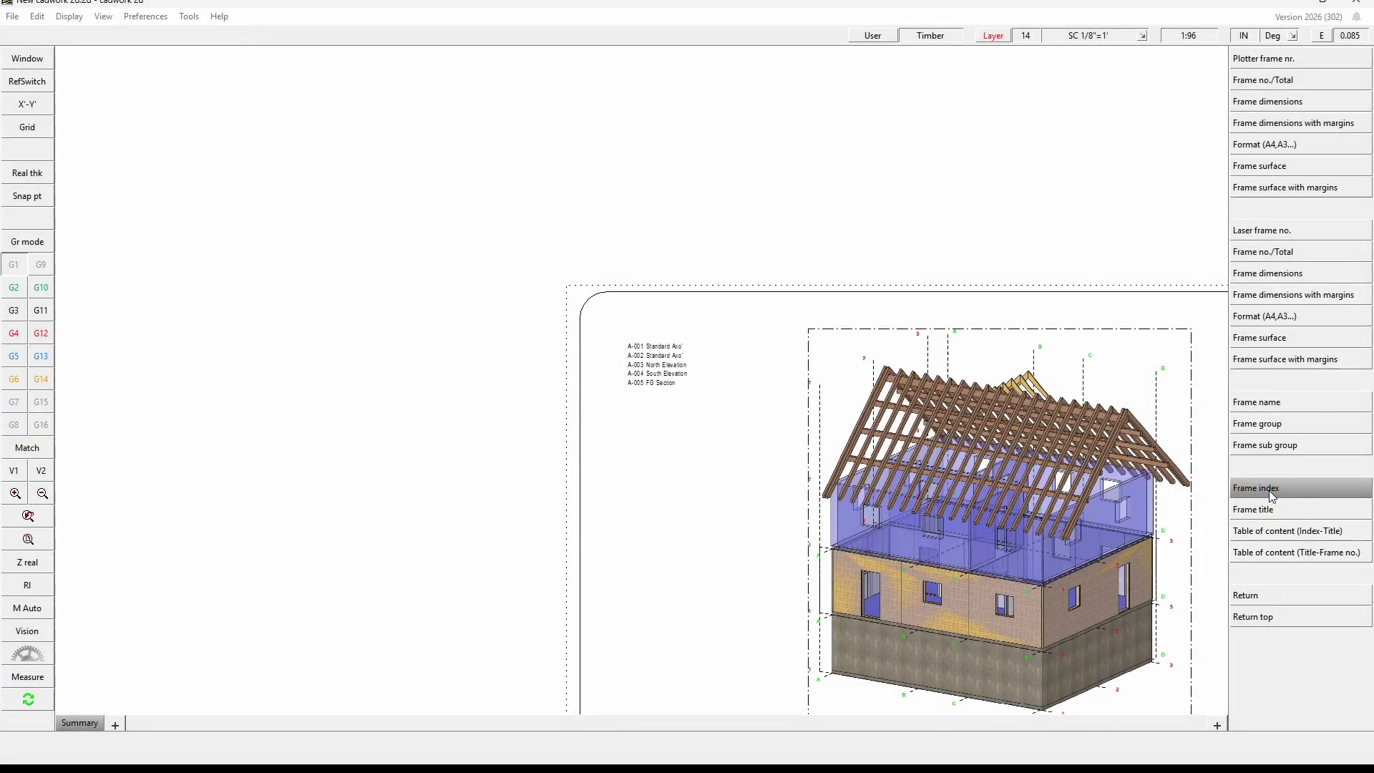
pyautogui.click(1269, 490)
pyautogui.middleClick(681, 512)
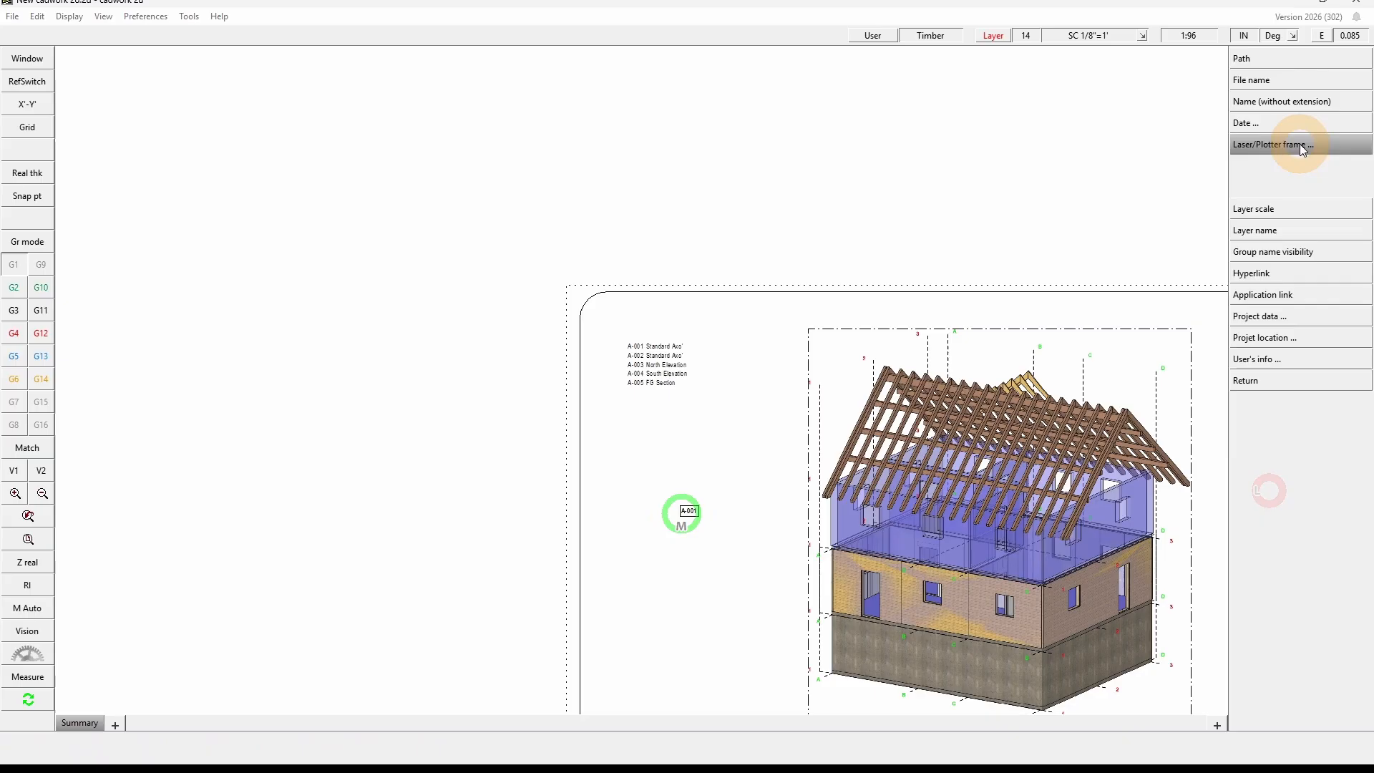
pyautogui.rightClick(688, 506)
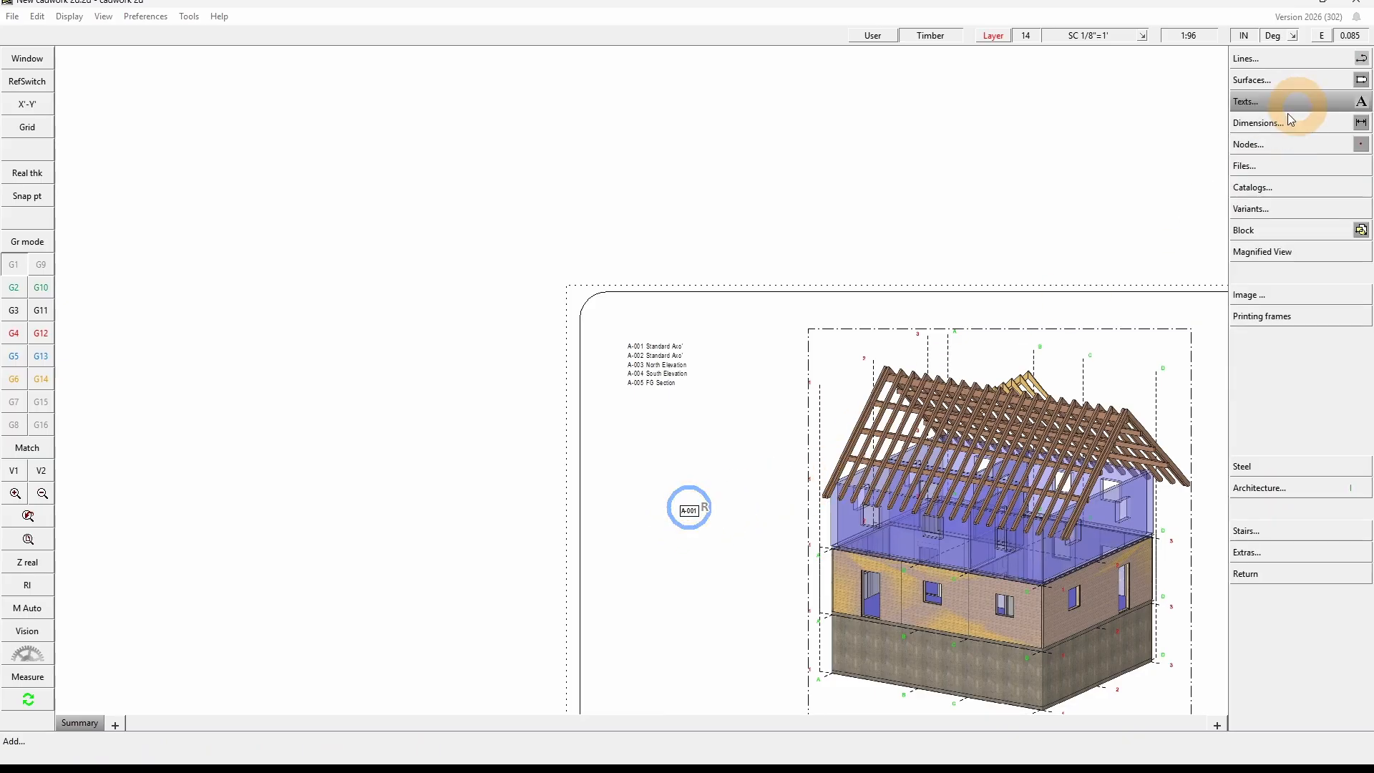
pyautogui.rightClick(1059, 272)
# - Check the index and title properties of the first sheet's printing frame
pyautogui.scroll(-1, 642, 379)
pyautogui.scroll(1, 671, 484)
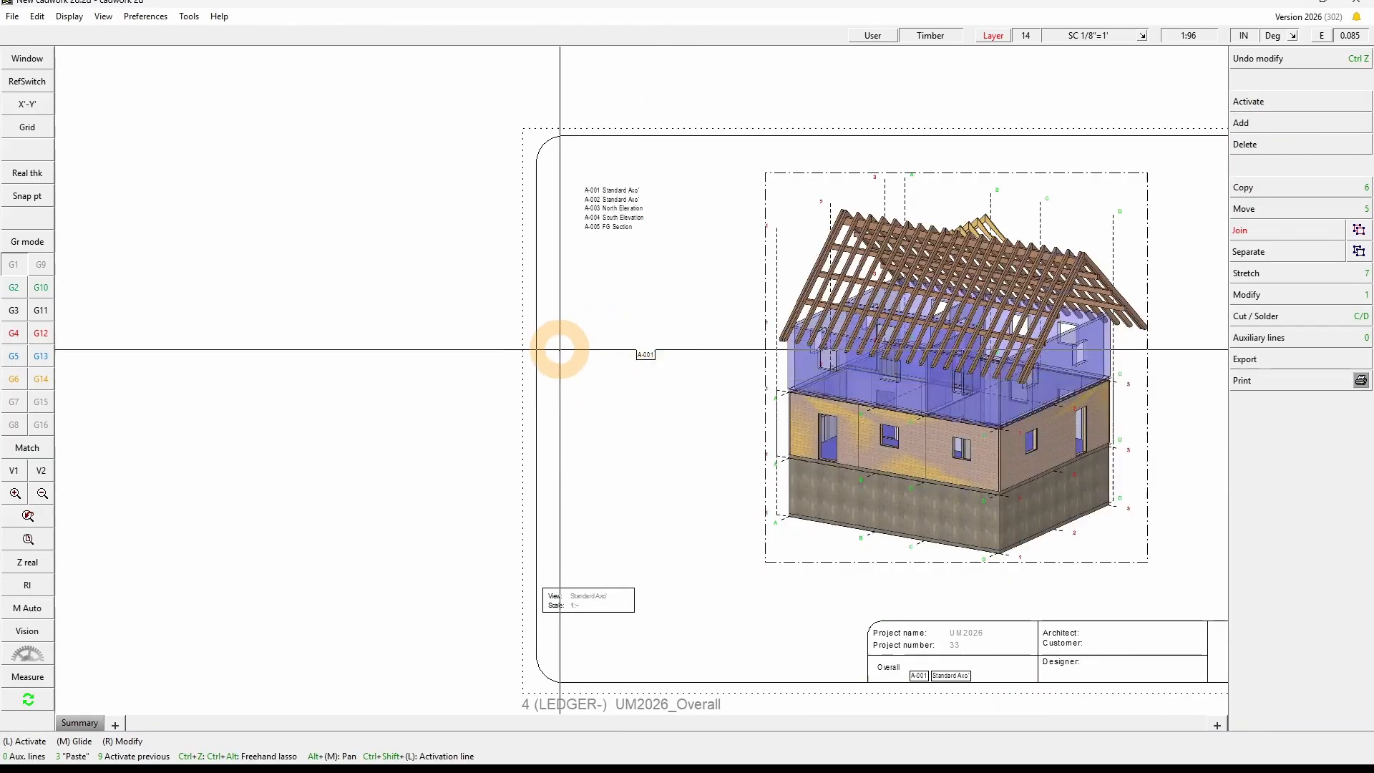
pyautogui.click(520, 336)
pyautogui.click(1304, 295)
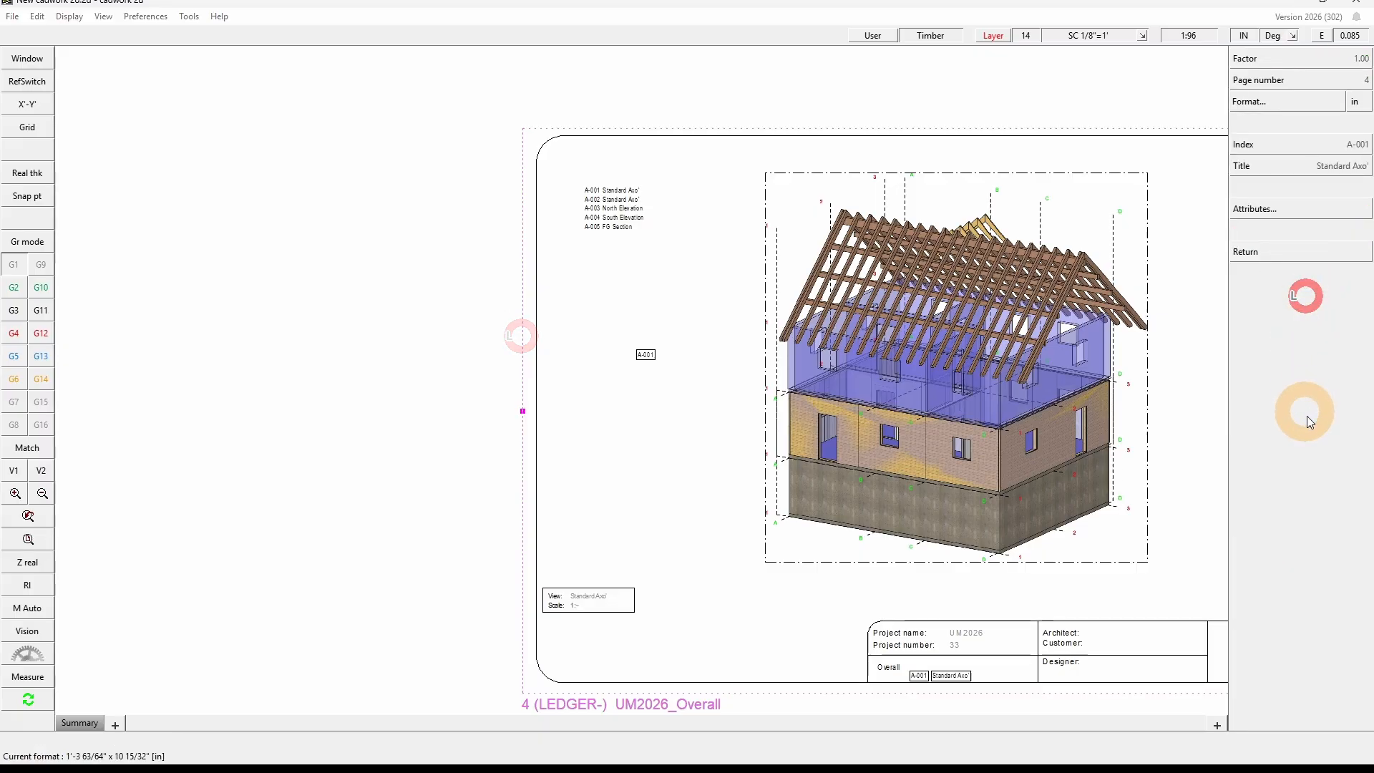
pyautogui.rightClick(741, 400)
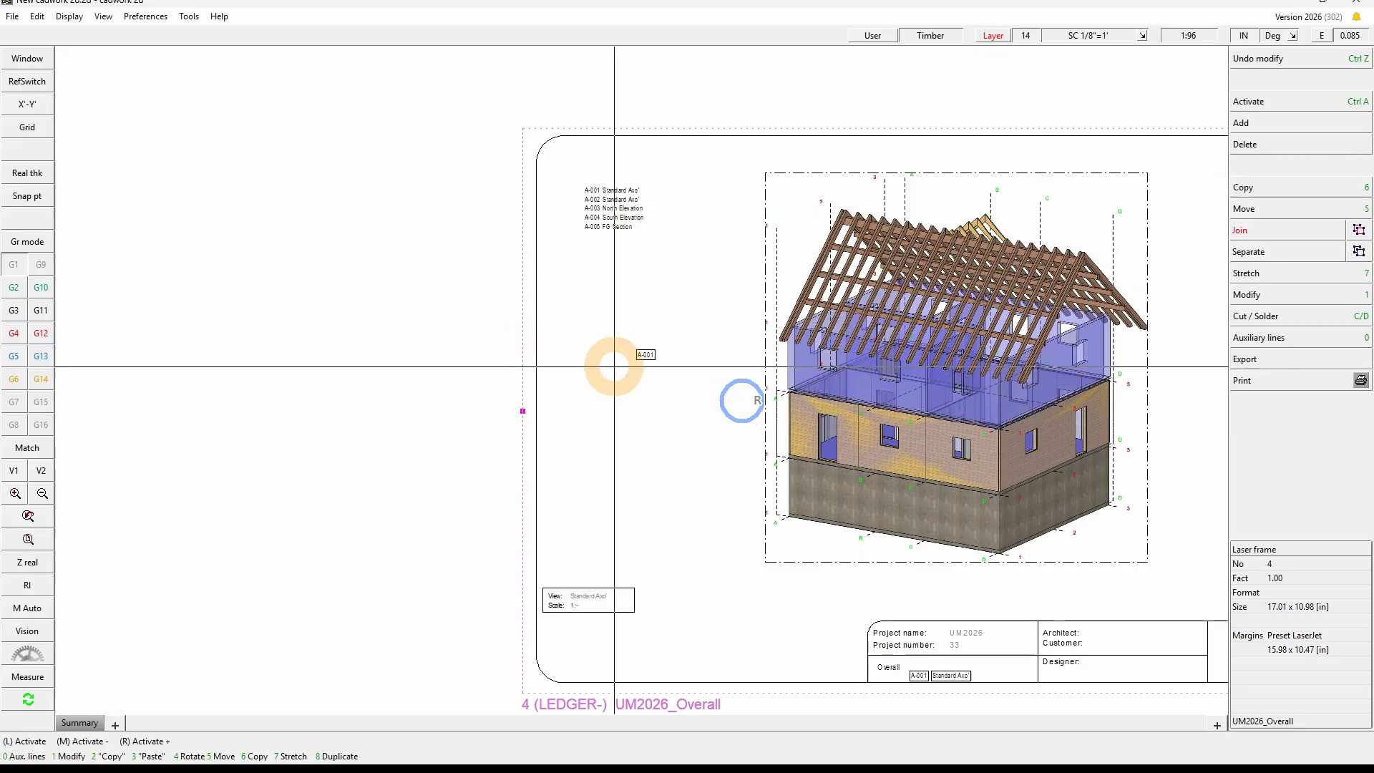
pyautogui.click(1307, 126)
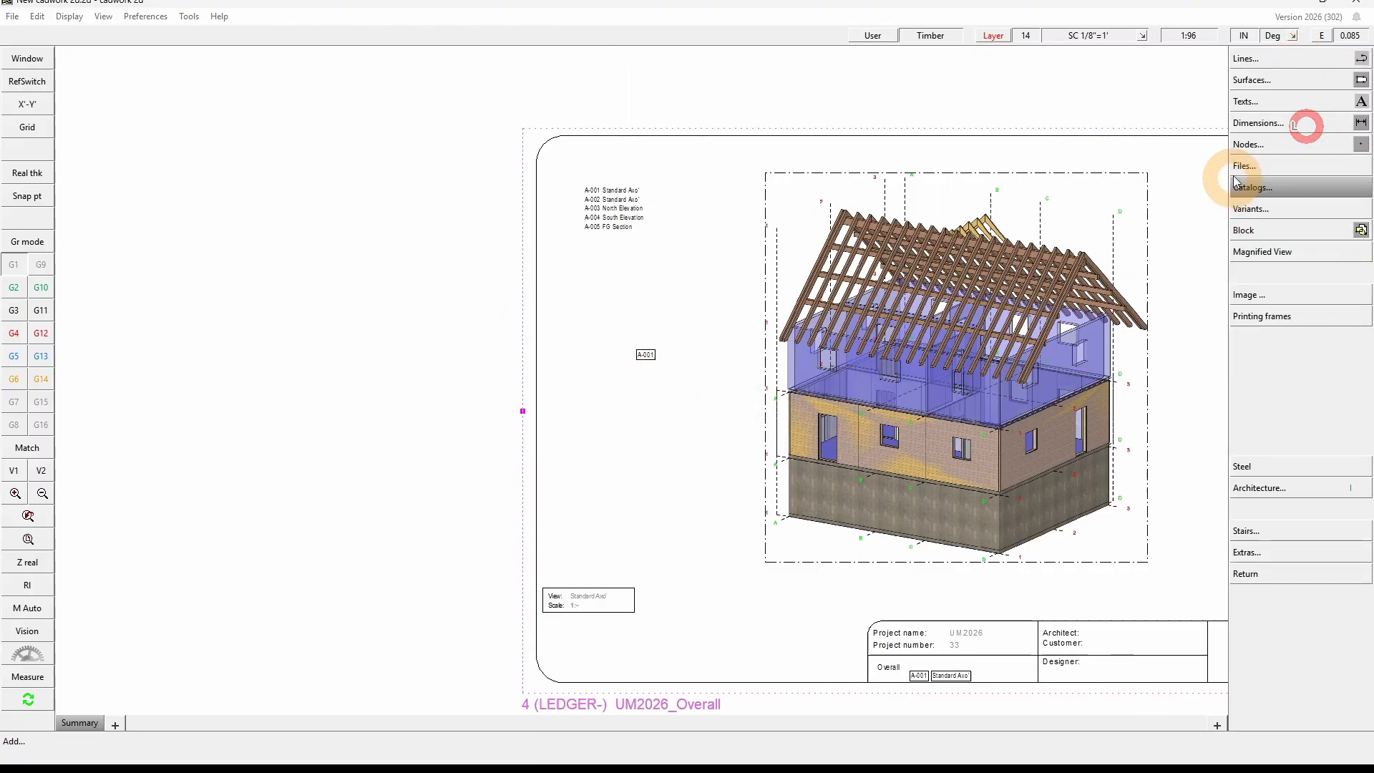
pyautogui.rightClick(1232, 285)
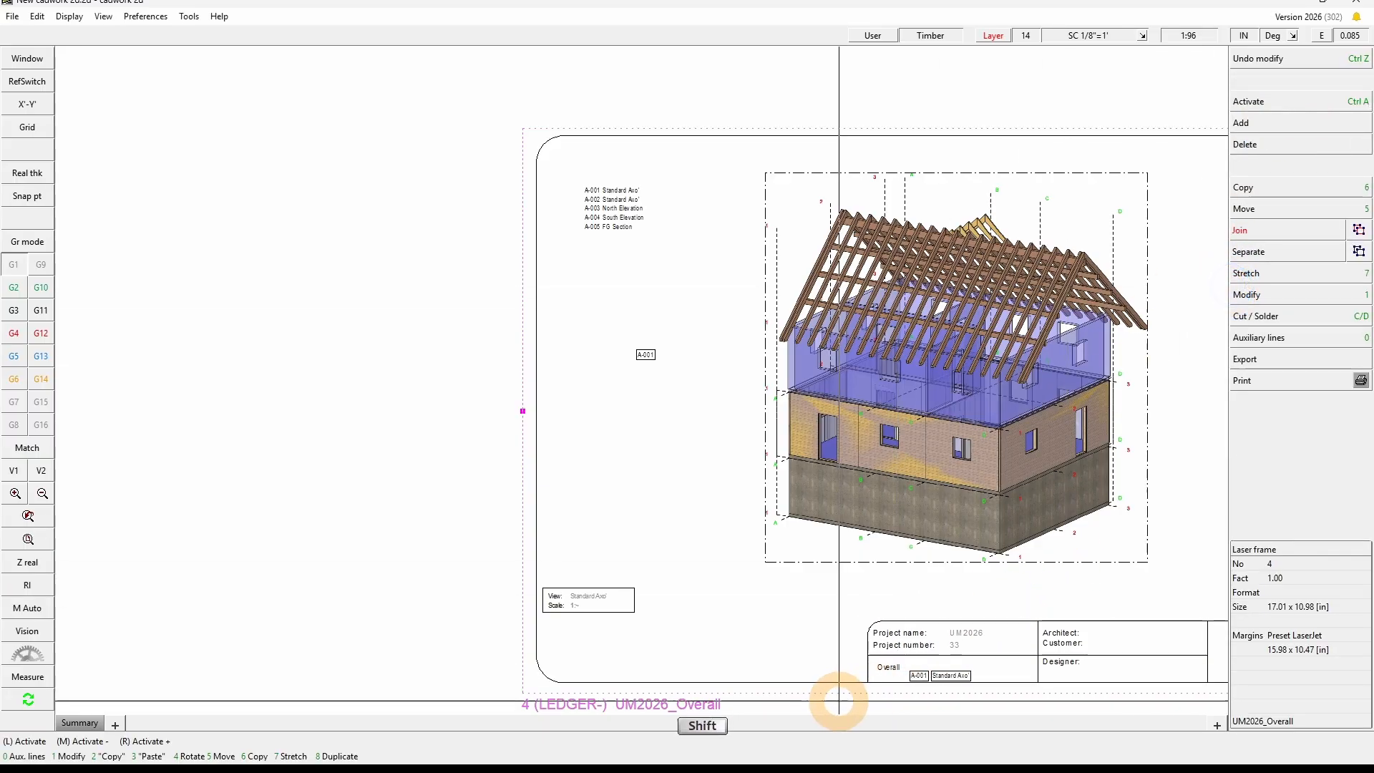
# - Examine the index and title labels in the first two sheets' title blocks and the modify options of the second sheet's title label
pyautogui.keyDown('shift'); pyautogui.moveTo(840, 699); pyautogui.dragTo(1056, 601); pyautogui.keyUp('shift')
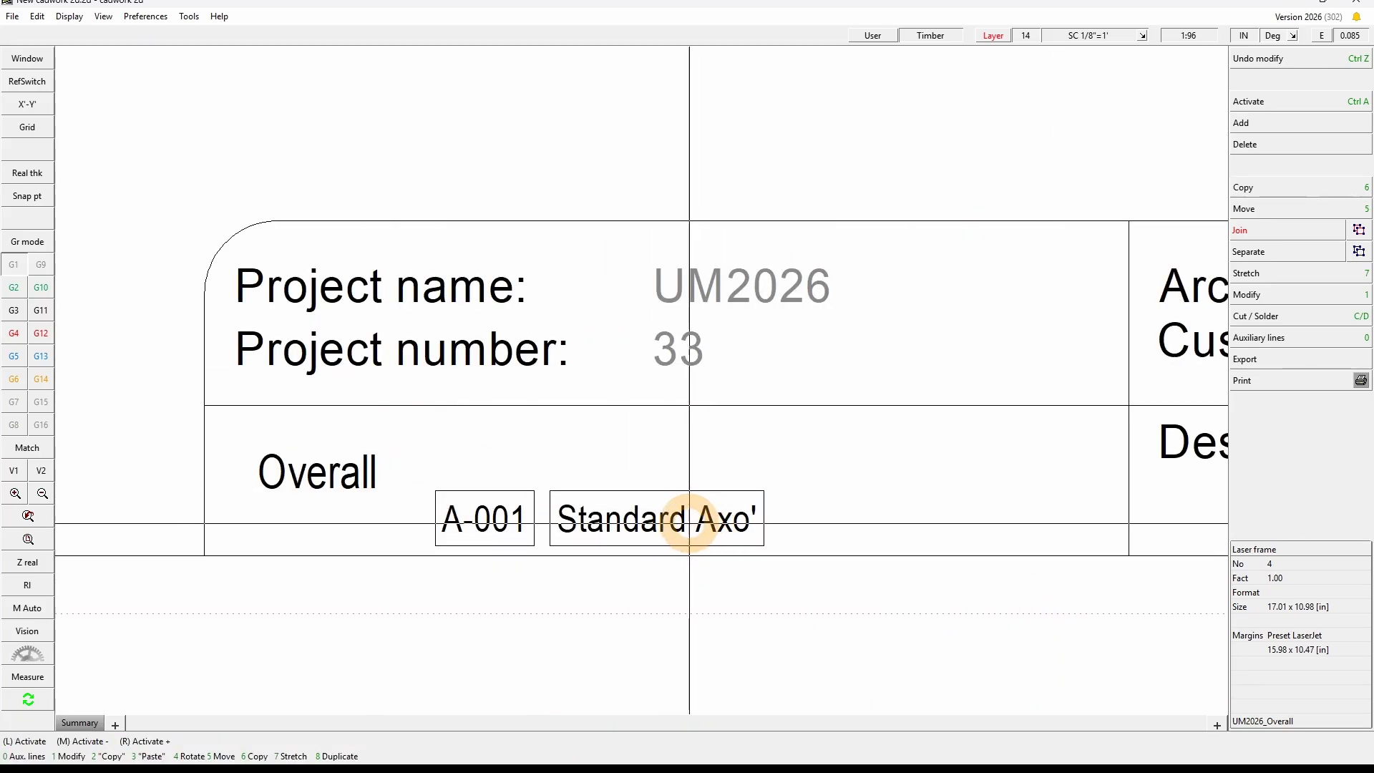
pyautogui.scroll(-6, 689, 523)
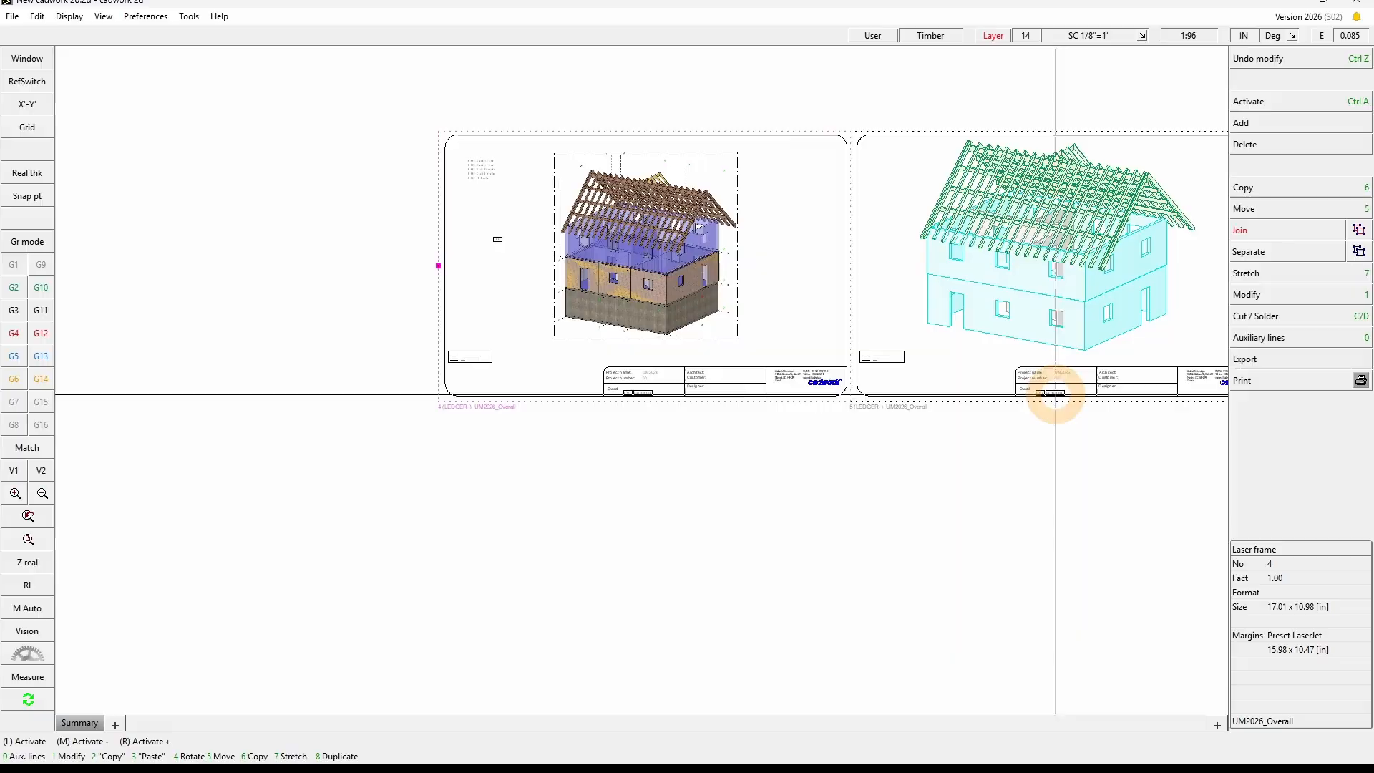
pyautogui.keyDown('shift'); pyautogui.moveTo(1023, 400); pyautogui.dragTo(1064, 394); pyautogui.keyUp('shift')
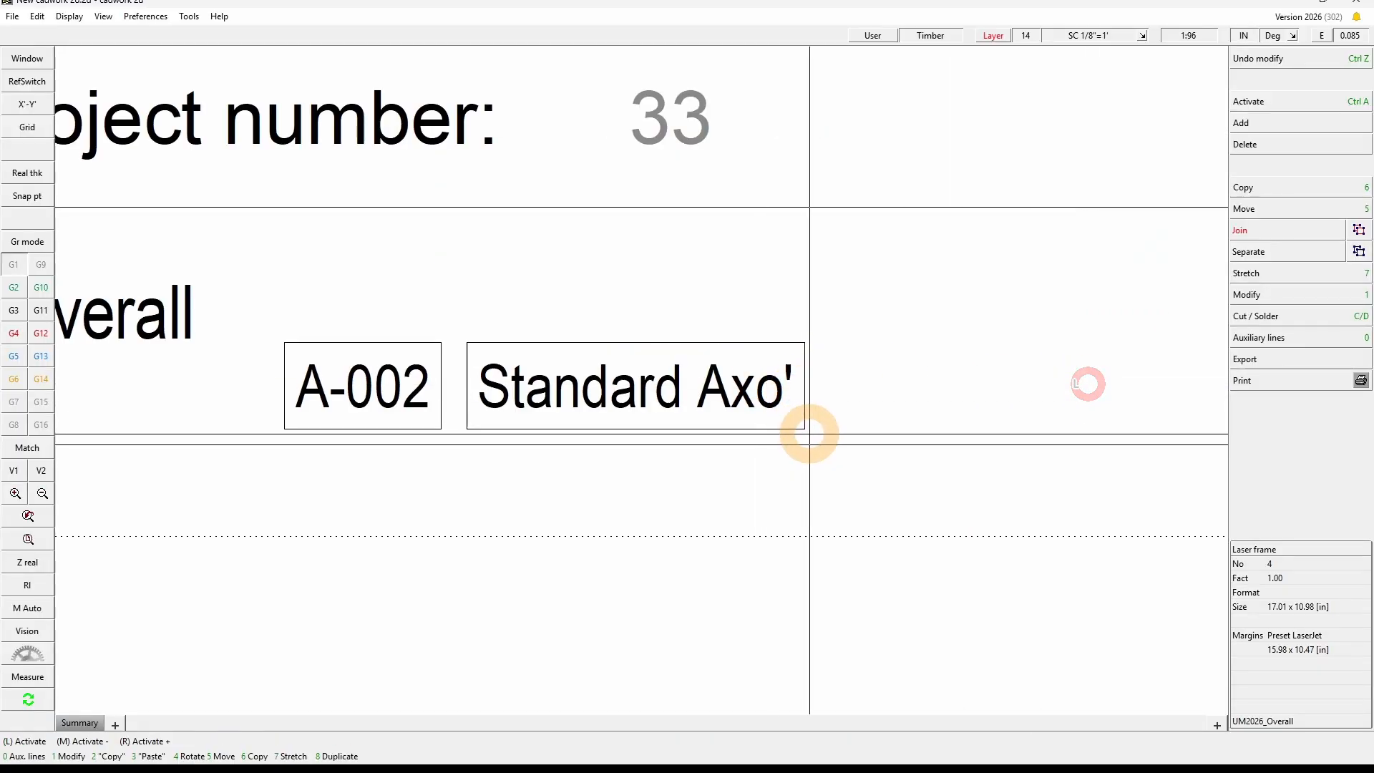
pyautogui.click(538, 386)
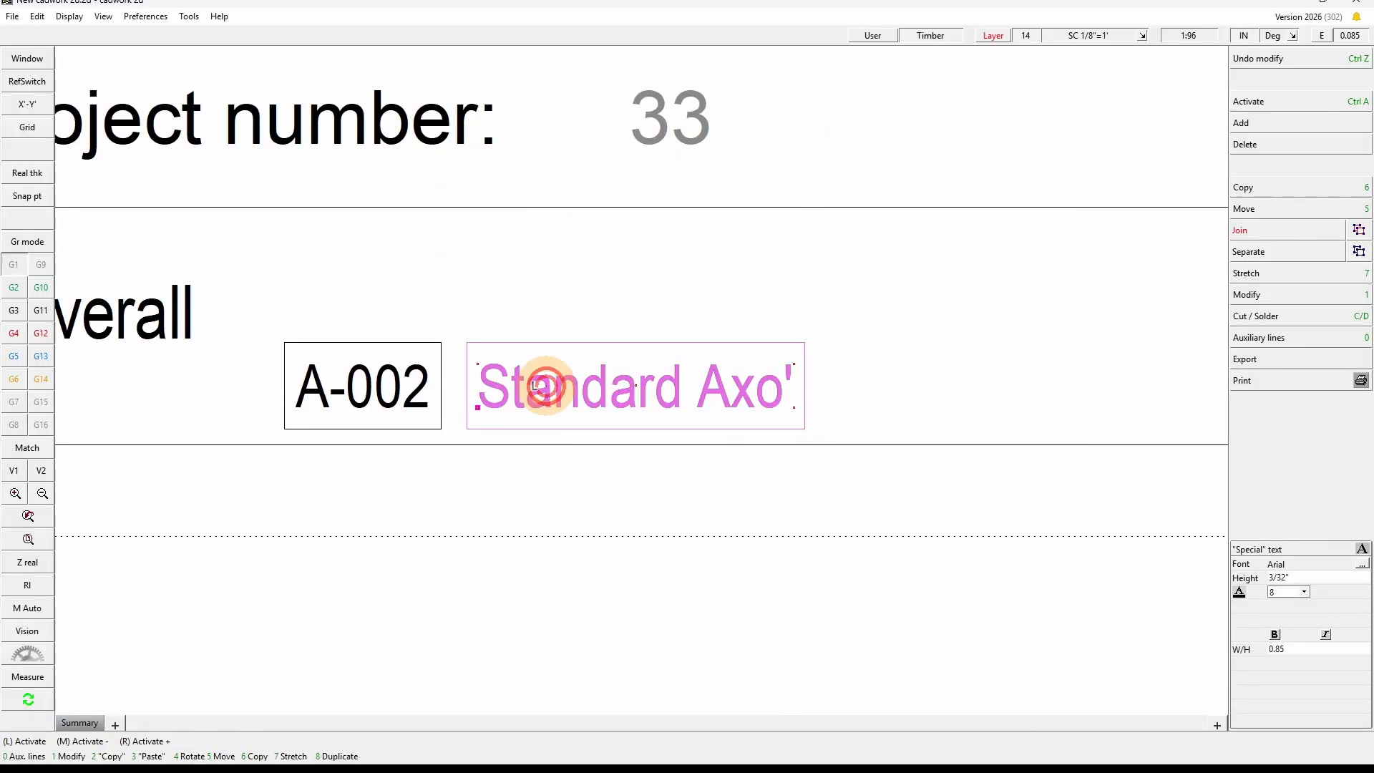
pyautogui.press('1')
pyautogui.rightClick(569, 404)
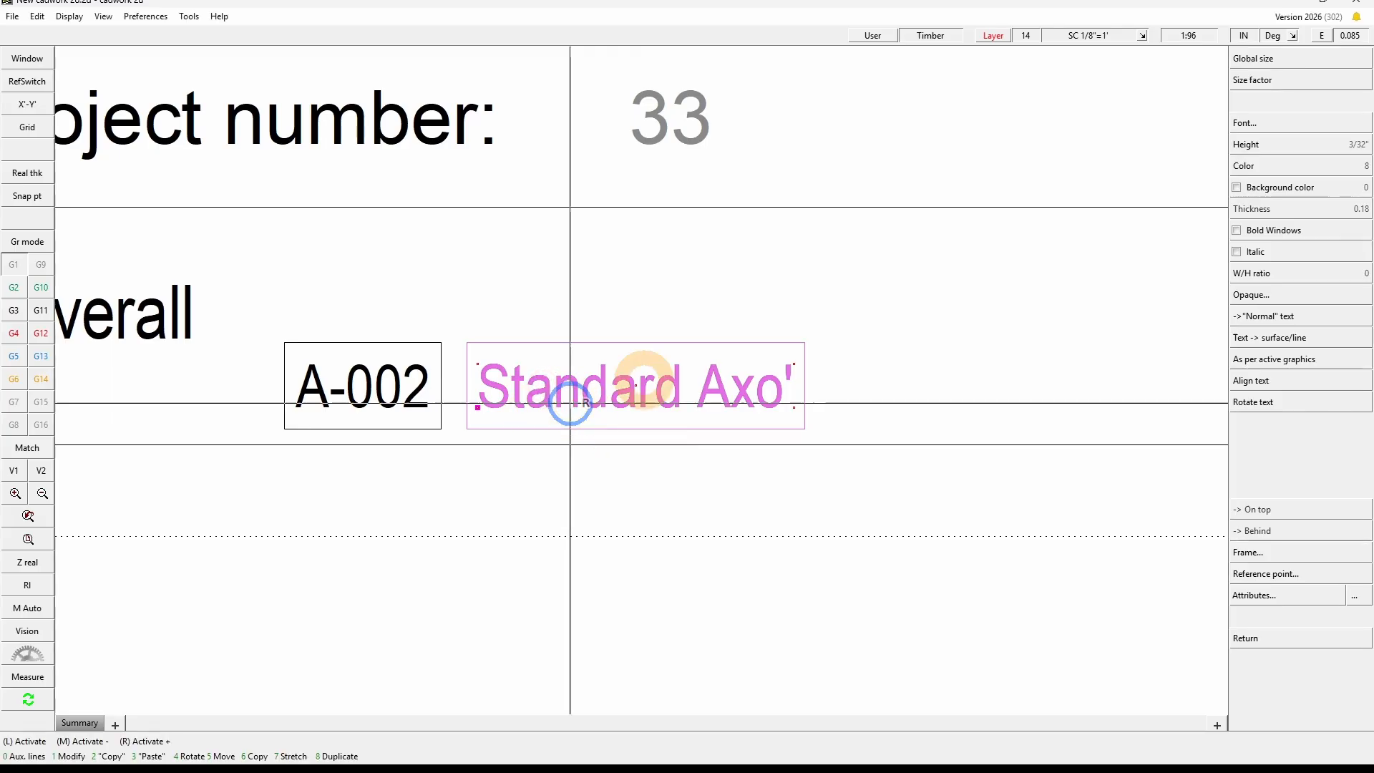
# - Set the title of the second sheet's printing frame to Cover
pyautogui.scroll(-3, 608, 379)
pyautogui.click(510, 449)
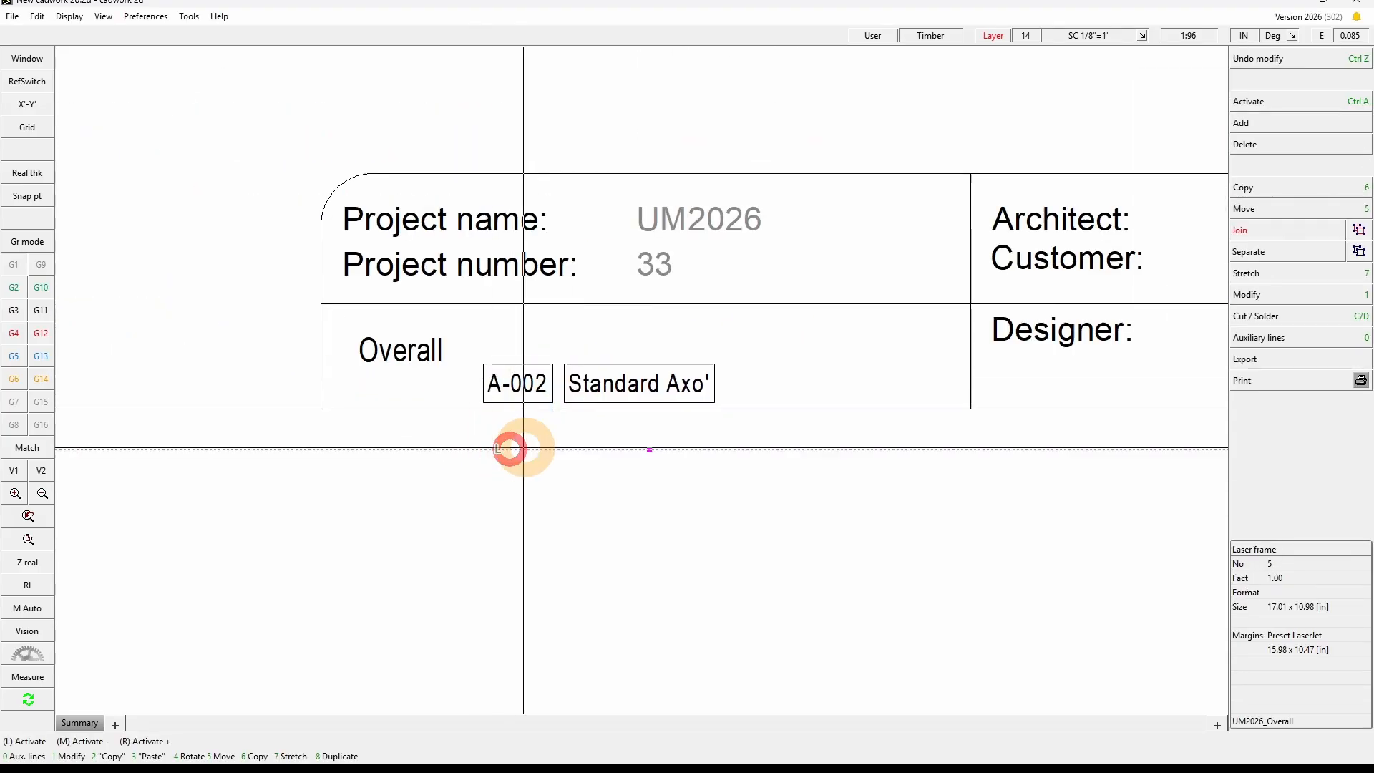
pyautogui.click(1311, 292)
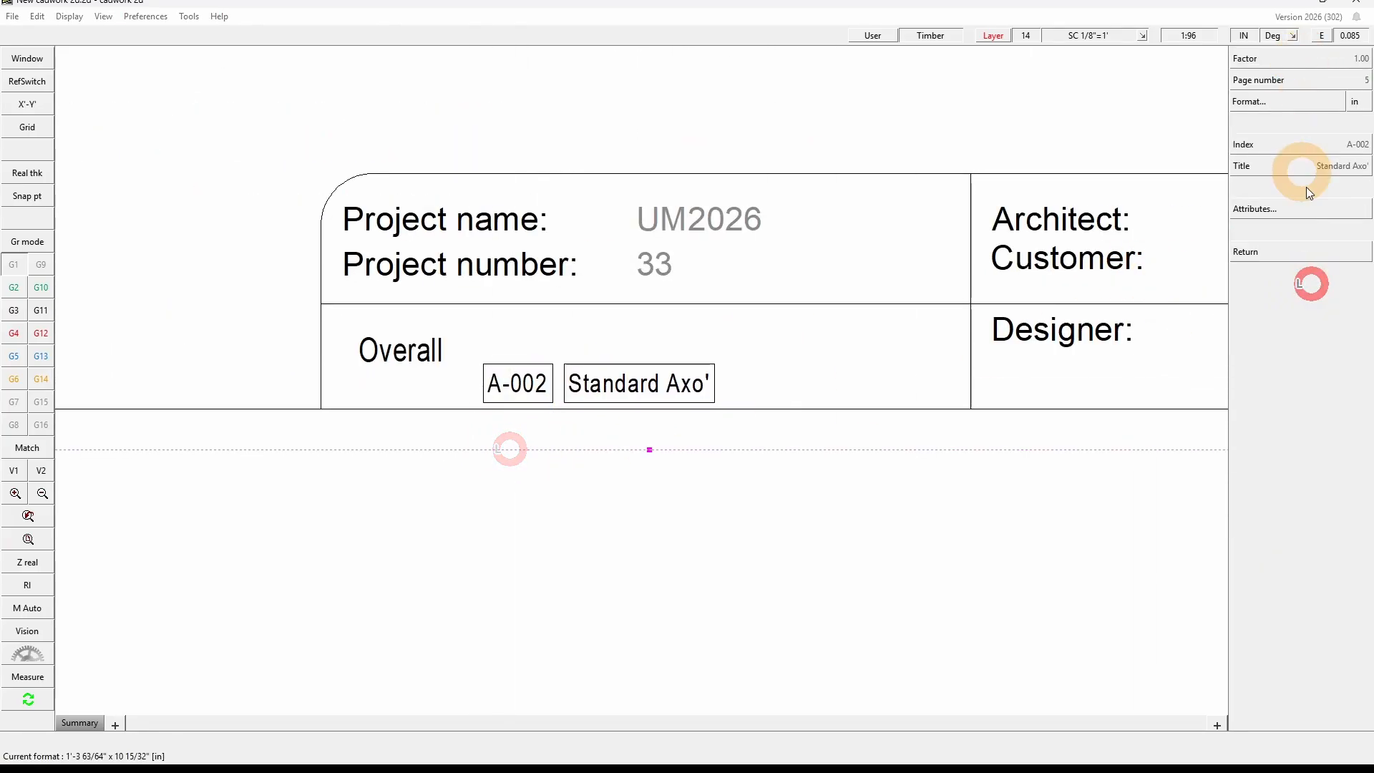
pyautogui.click(1344, 166)
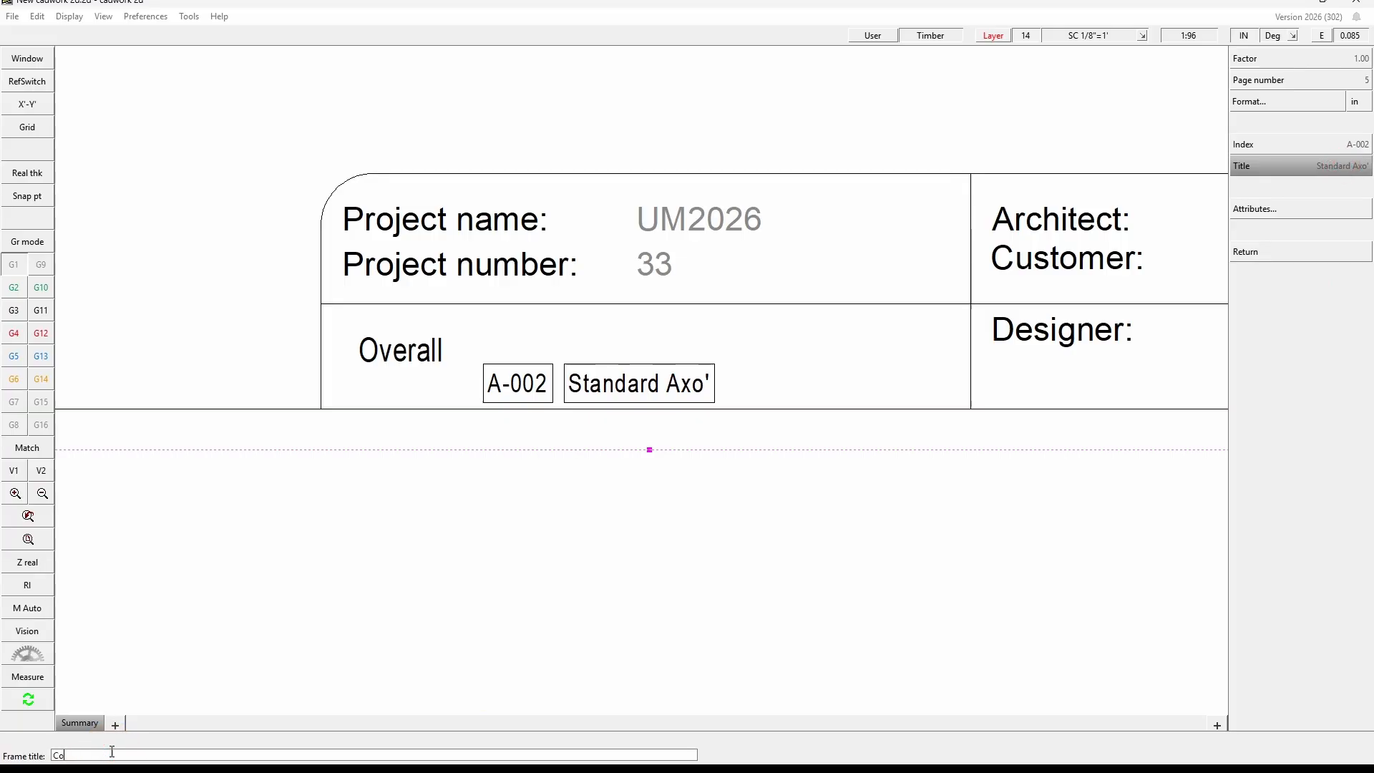
pyautogui.press('Return')
pyautogui.rightClick(980, 511)
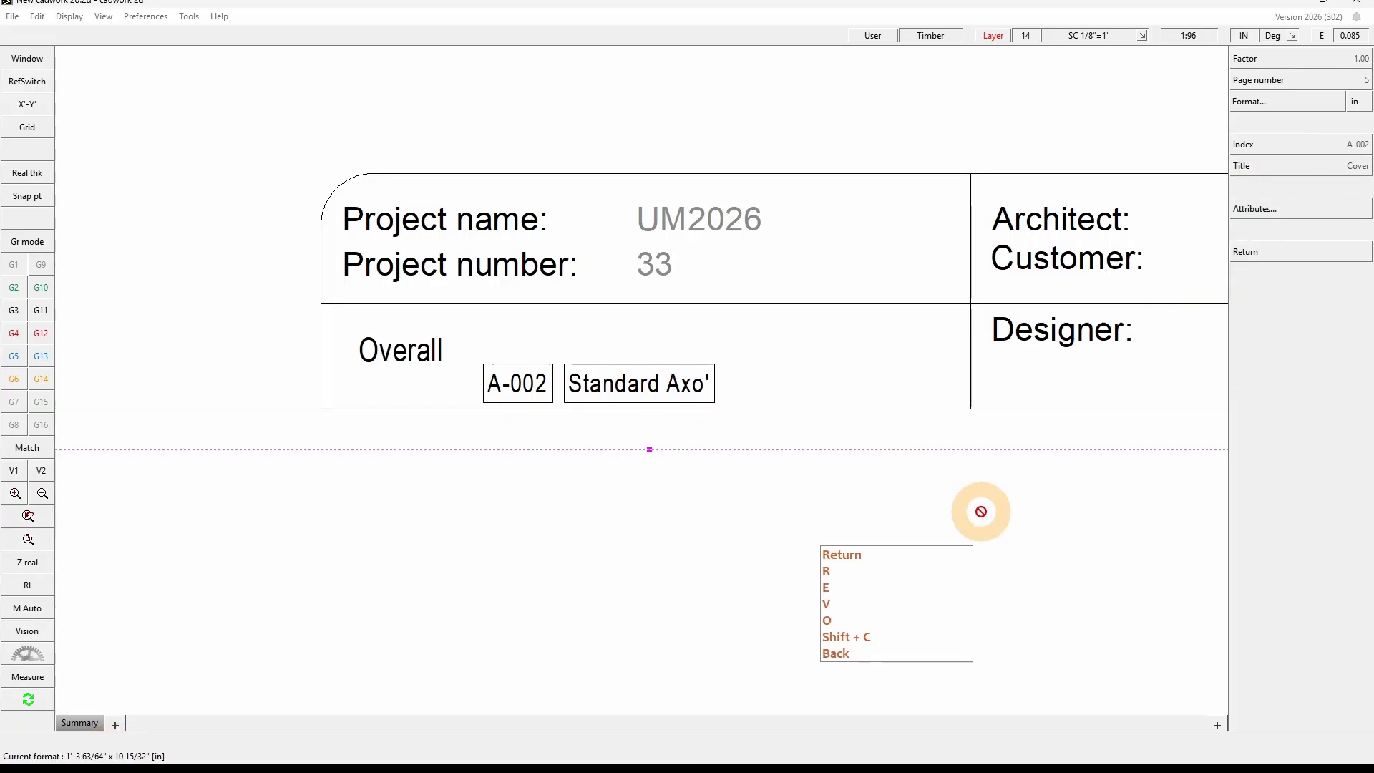
pyautogui.click(723, 610)
pyautogui.scroll(-1, 719, 504)
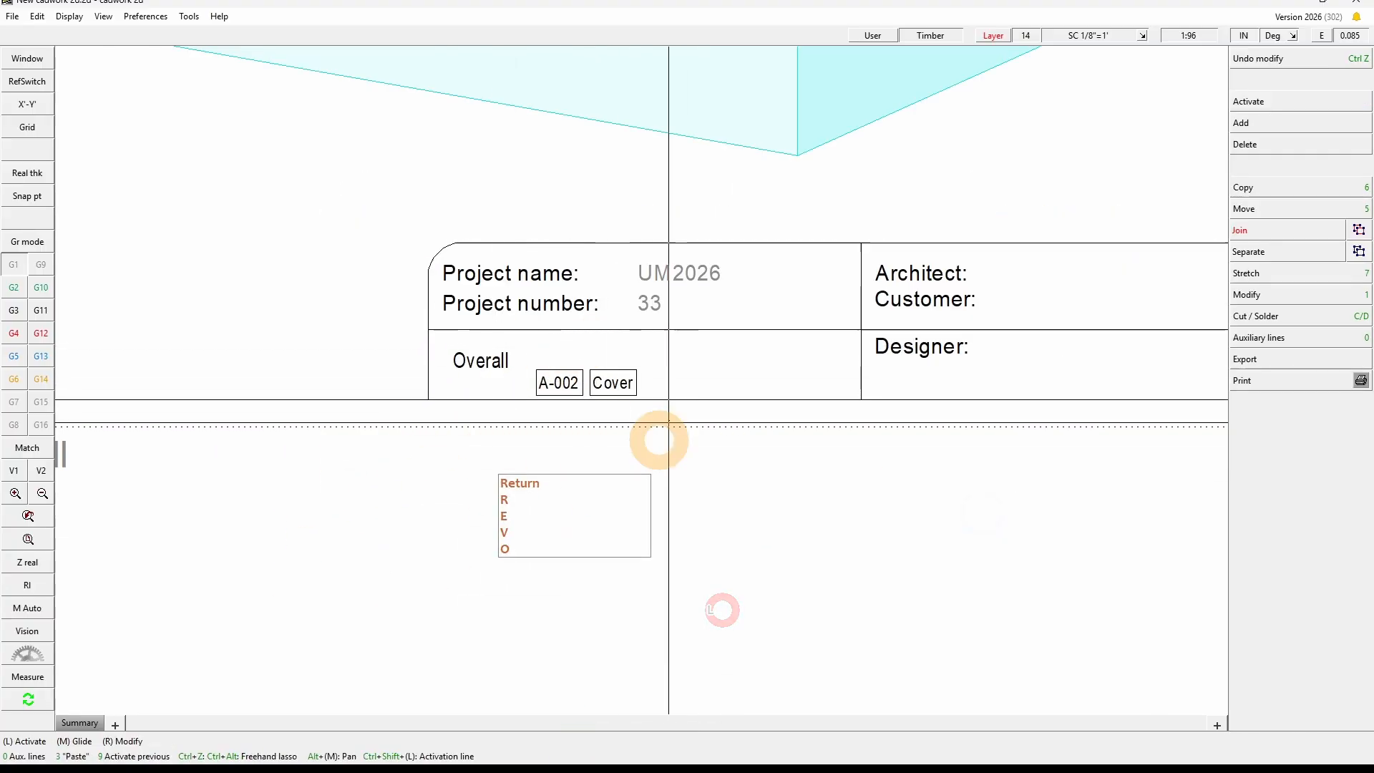
pyautogui.scroll(-1, 634, 379)
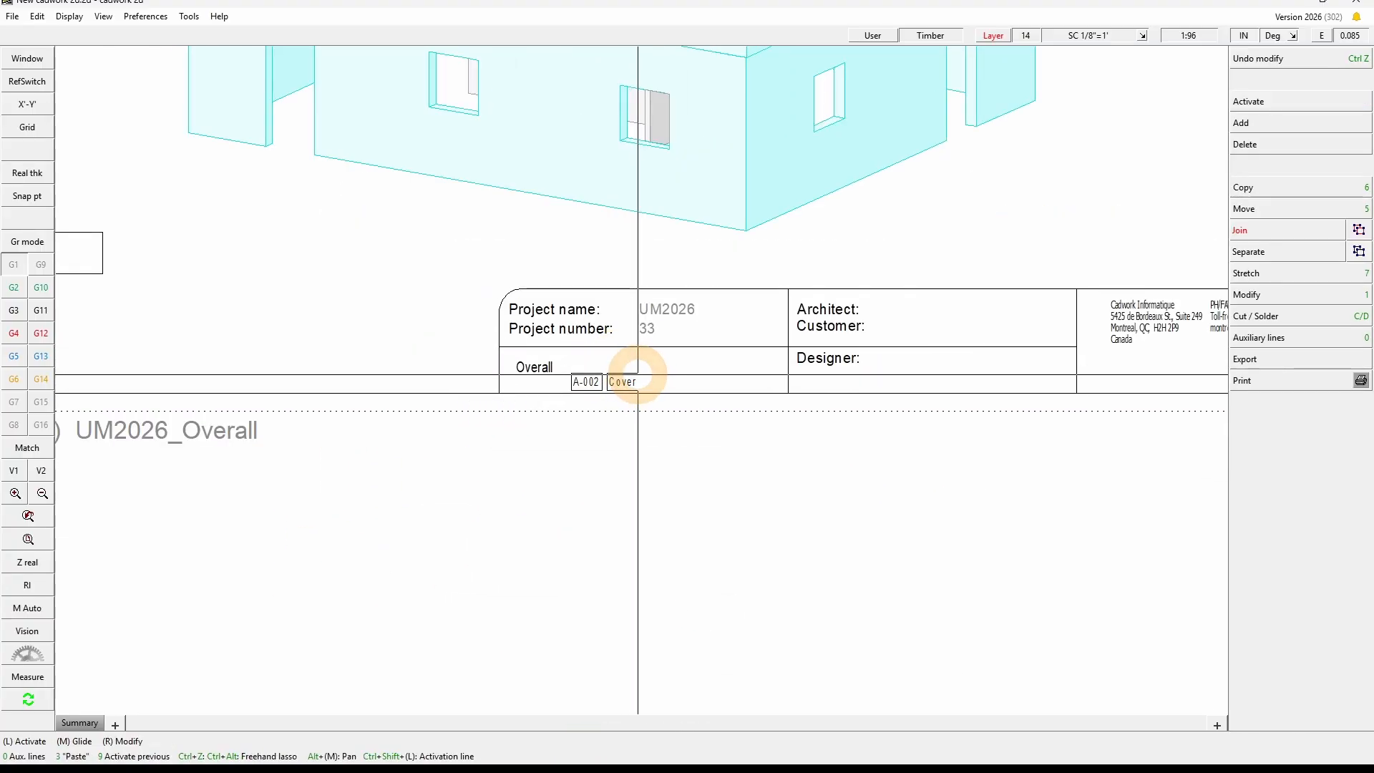
pyautogui.scroll(-2, 544, 336)
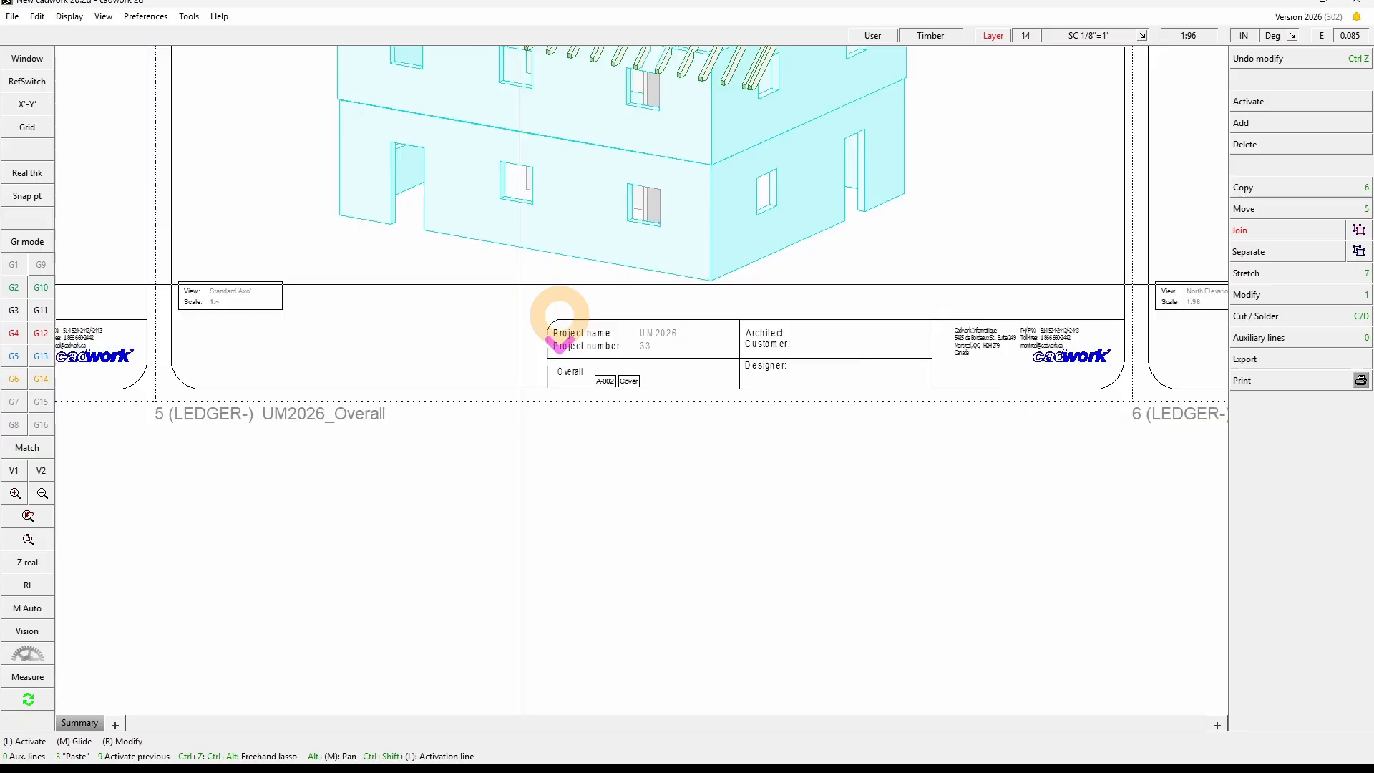
# - Add a Title-Frame no. table of content on the first sheet, beside the existing index-title table
pyautogui.scroll(-2, 533, 319)
pyautogui.scroll(3, 251, 245)
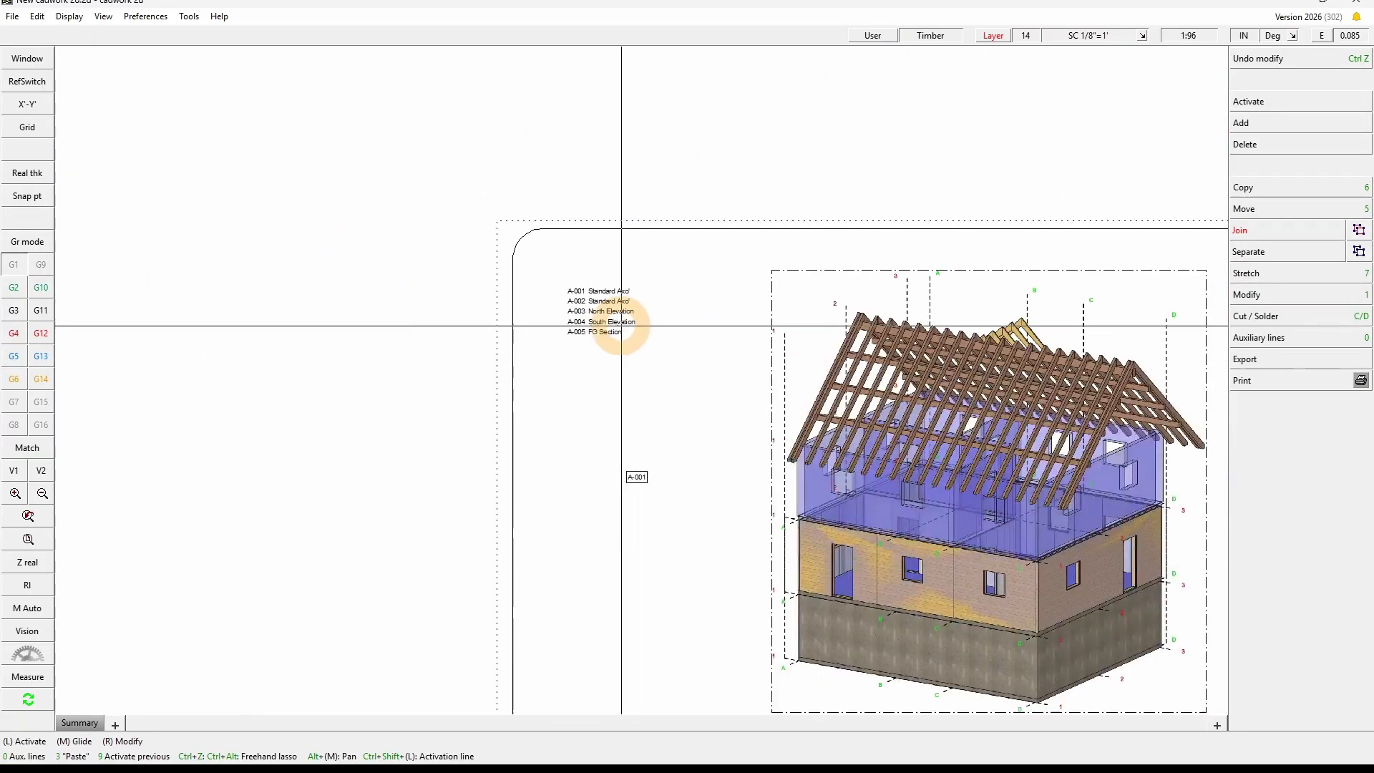
pyautogui.scroll(2, 621, 324)
pyautogui.scroll(1, 636, 373)
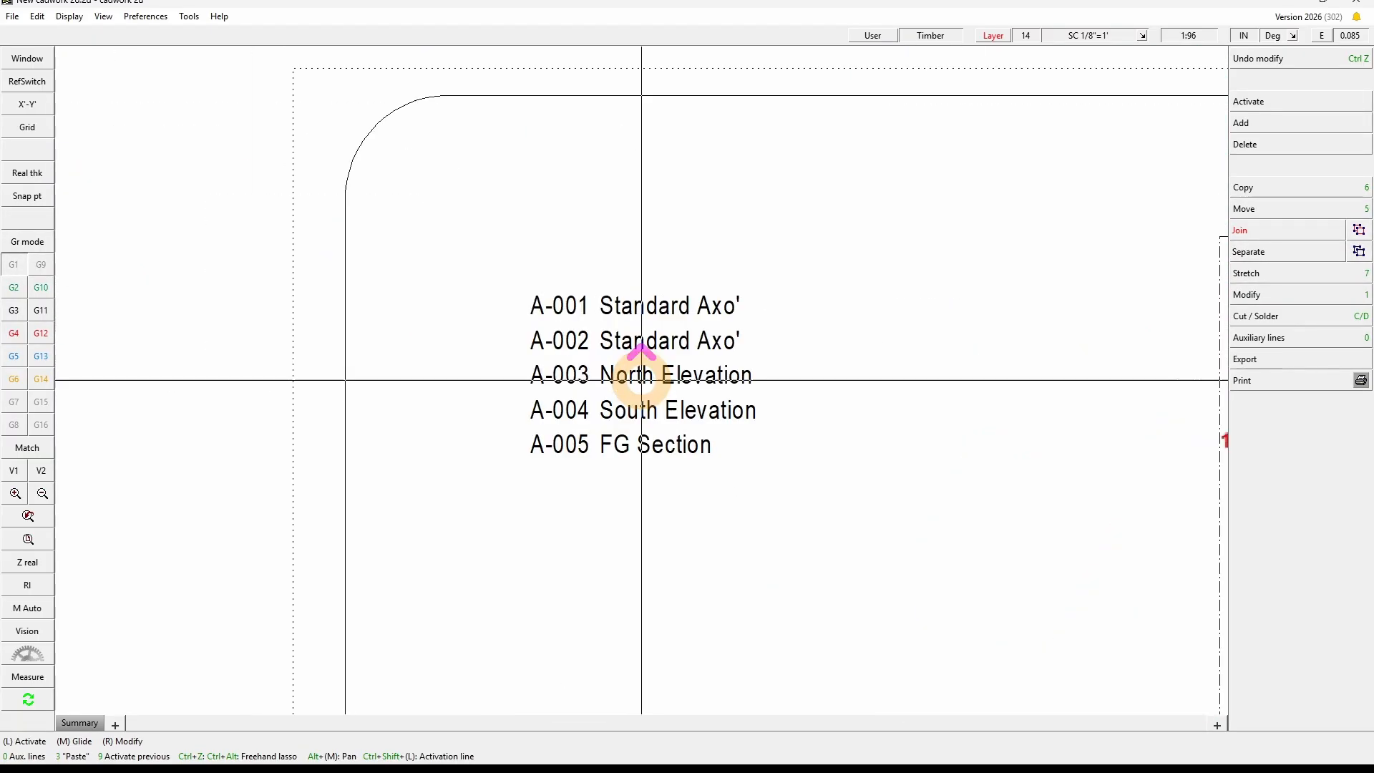
pyautogui.click(1281, 122)
pyautogui.click(1283, 101)
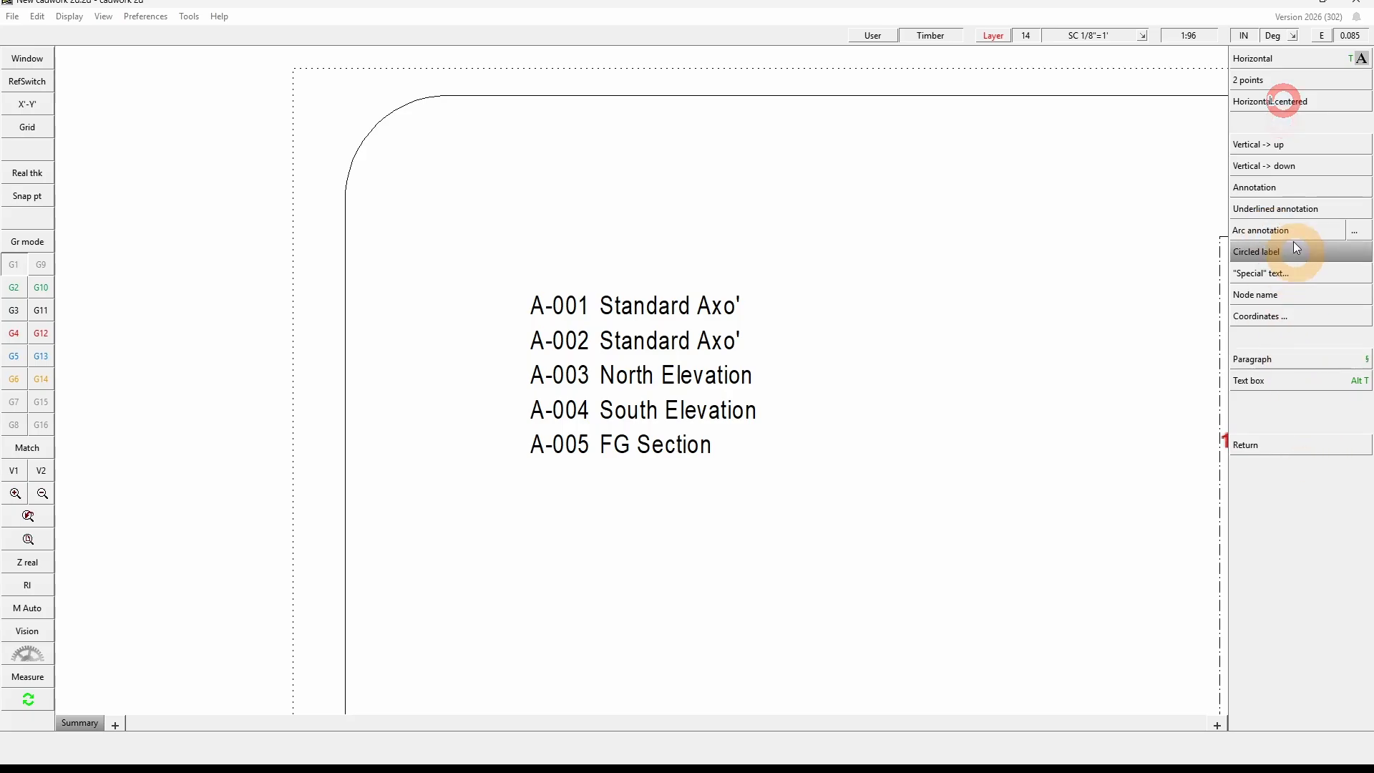
pyautogui.click(1292, 275)
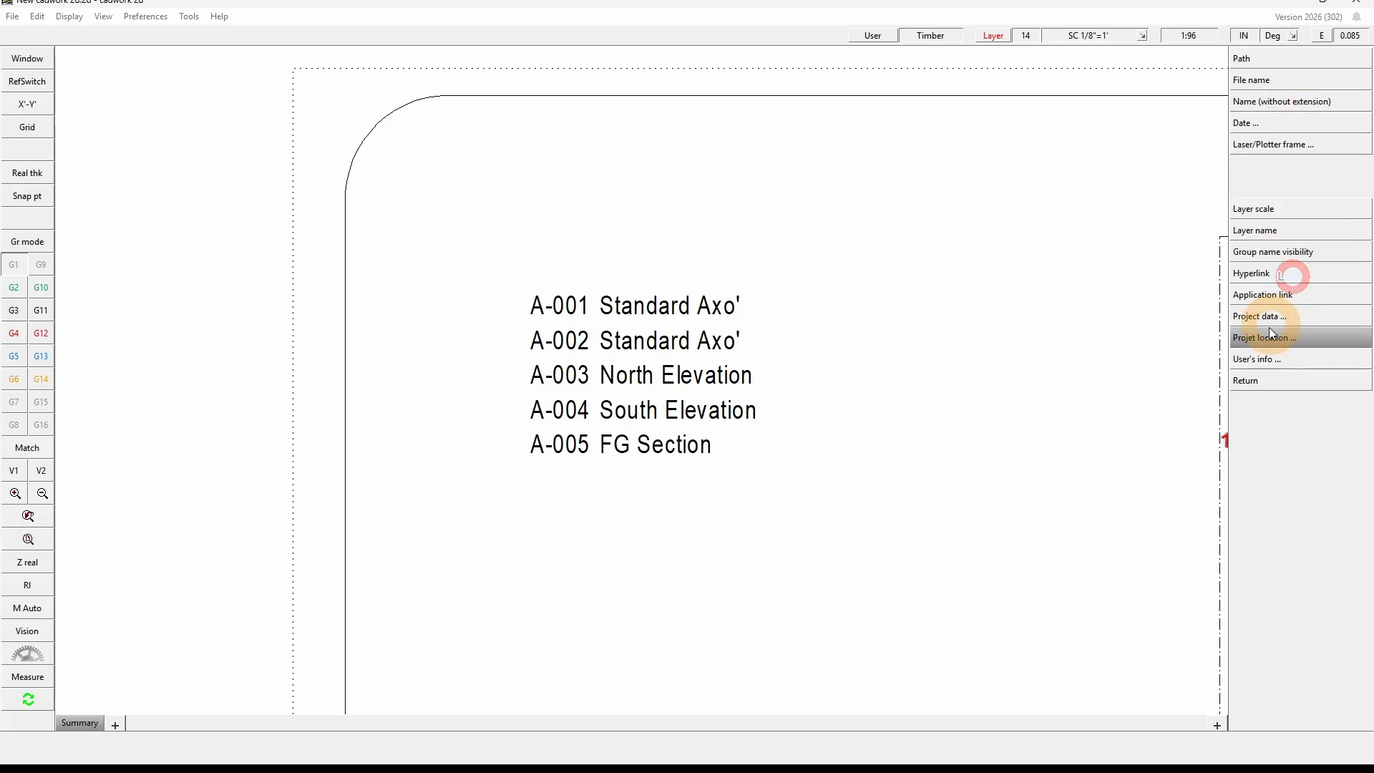
pyautogui.click(1292, 144)
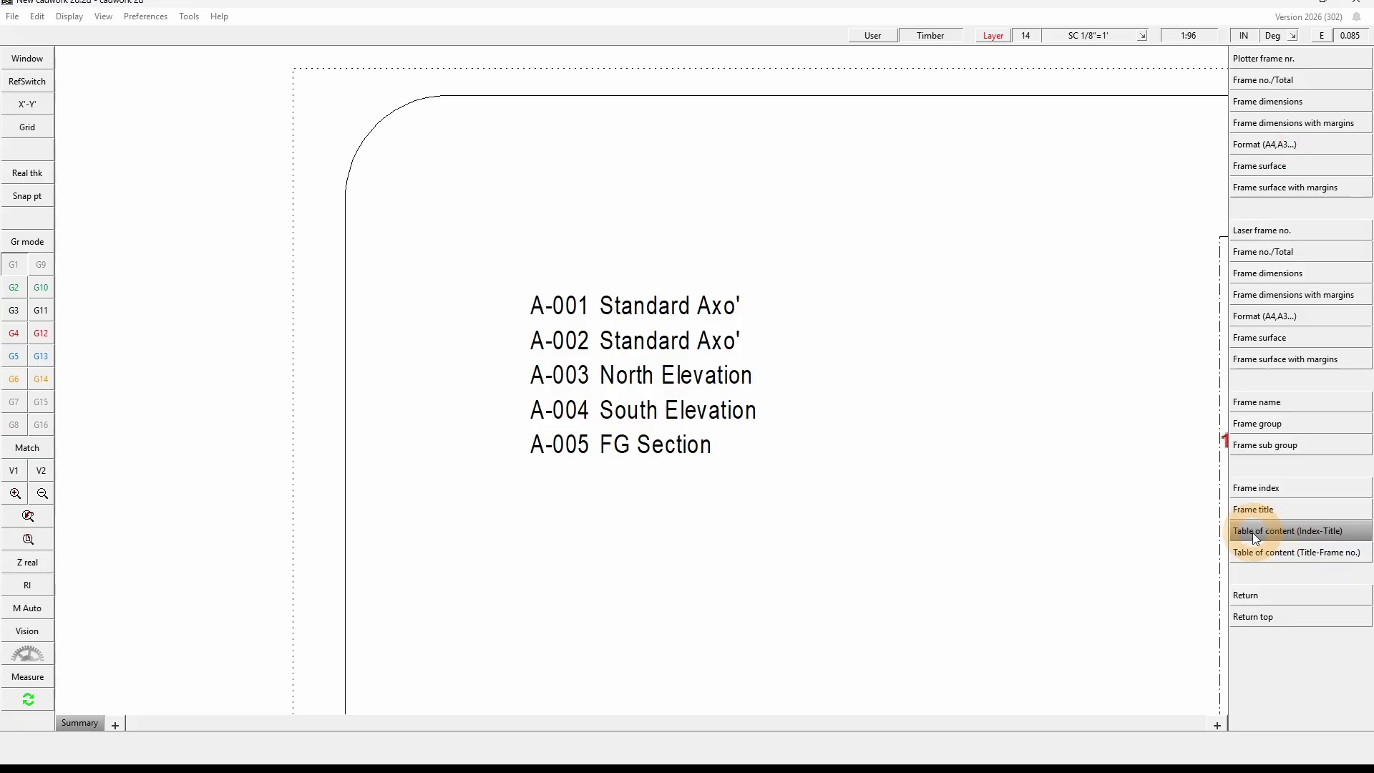
pyautogui.click(1318, 537)
pyautogui.click(1327, 556)
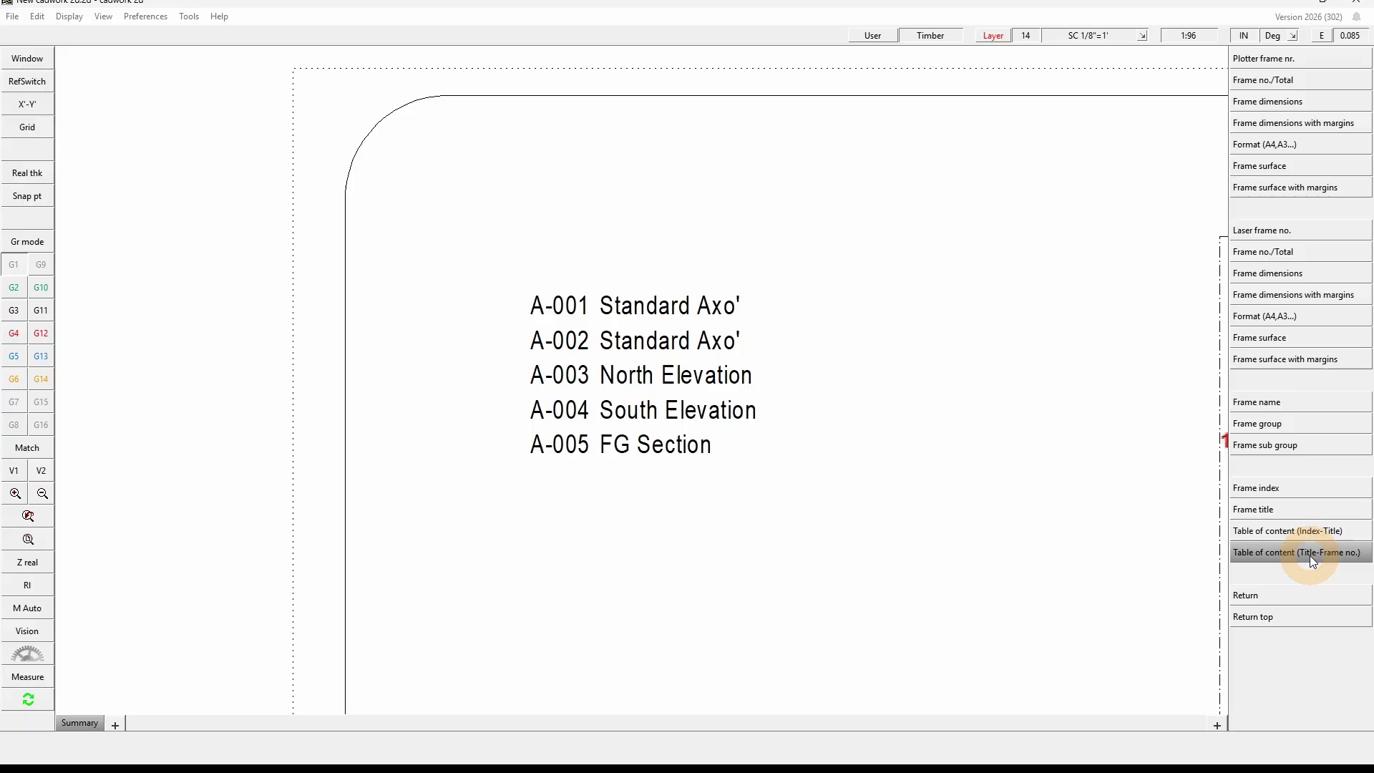
pyautogui.click(1338, 557)
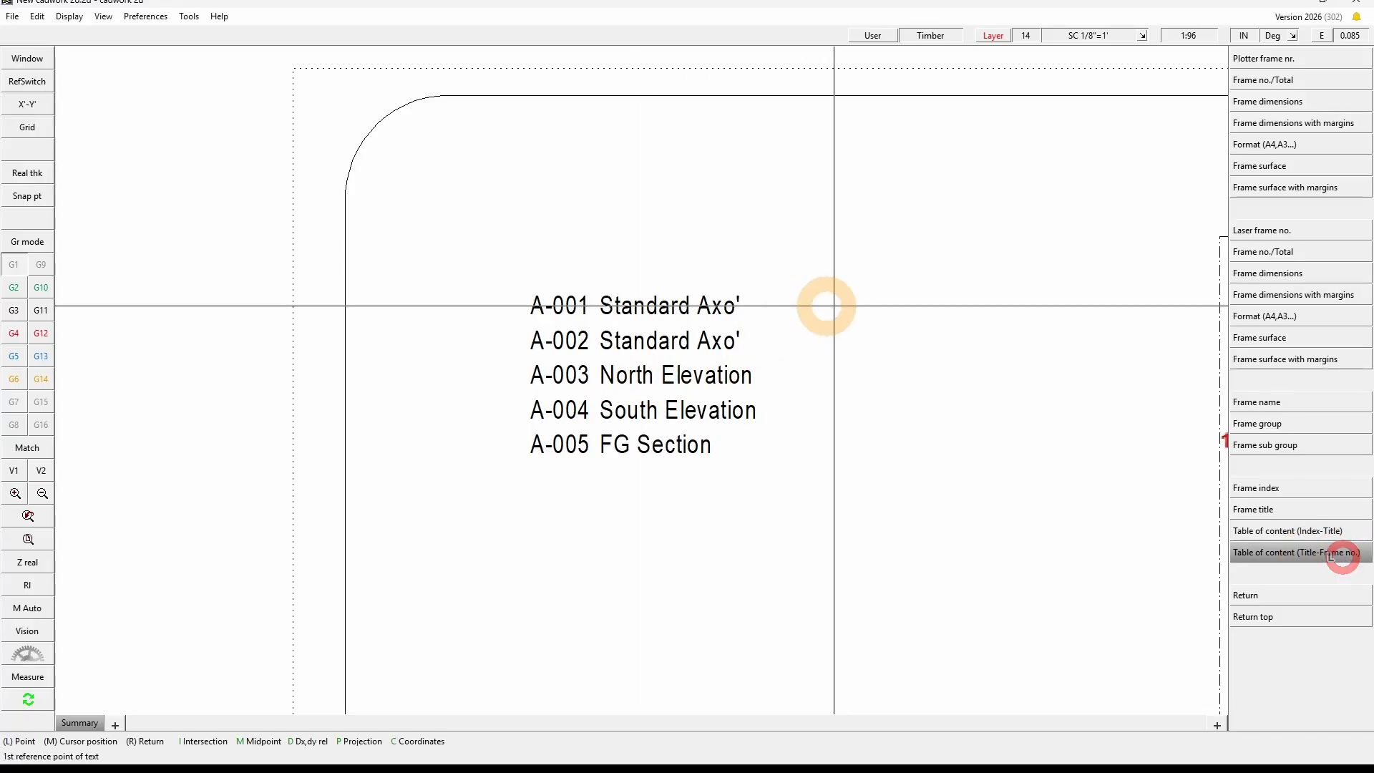
pyautogui.middleClick(904, 289)
pyautogui.rightClick(986, 706)
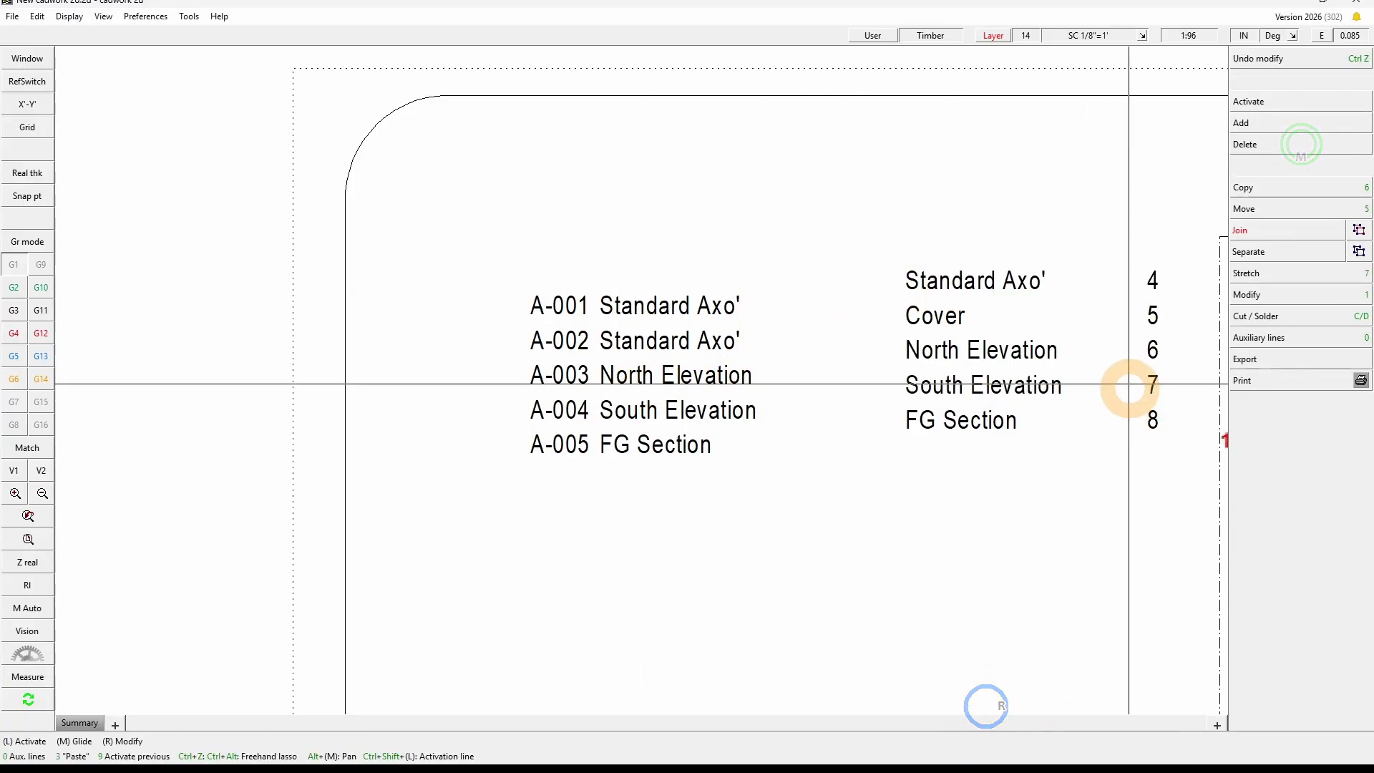
# - Compare the frame numbers listed in the new table of contents with the number labelled below the first sheet
pyautogui.keyDown('shift'); pyautogui.moveTo(1109, 233); pyautogui.dragTo(1184, 476); pyautogui.keyUp('shift')
pyautogui.scroll(-3, 784, 471)
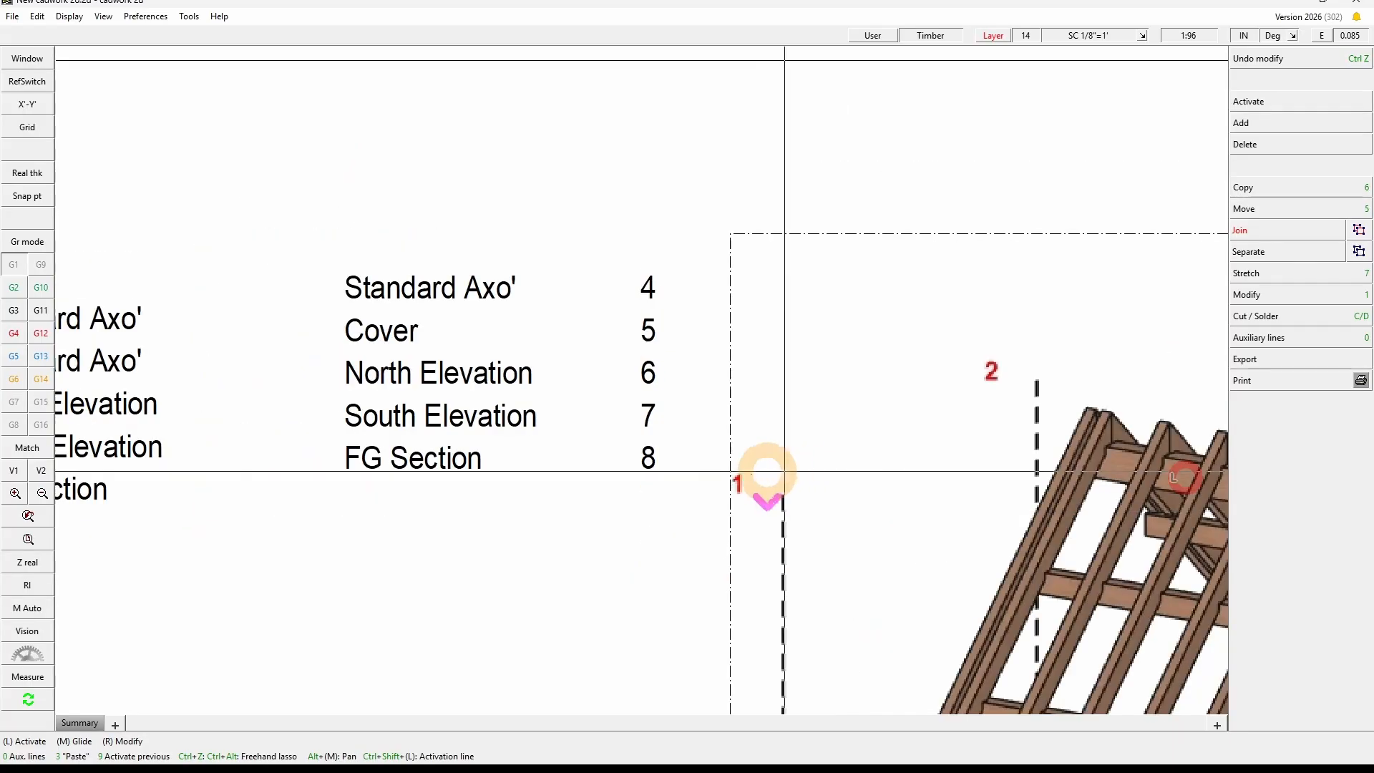
pyautogui.scroll(-5, 767, 472)
pyautogui.keyDown('shift'); pyautogui.moveTo(477, 704); pyautogui.dragTo(634, 660); pyautogui.keyUp('shift')
pyautogui.scroll(-5, 500, 415)
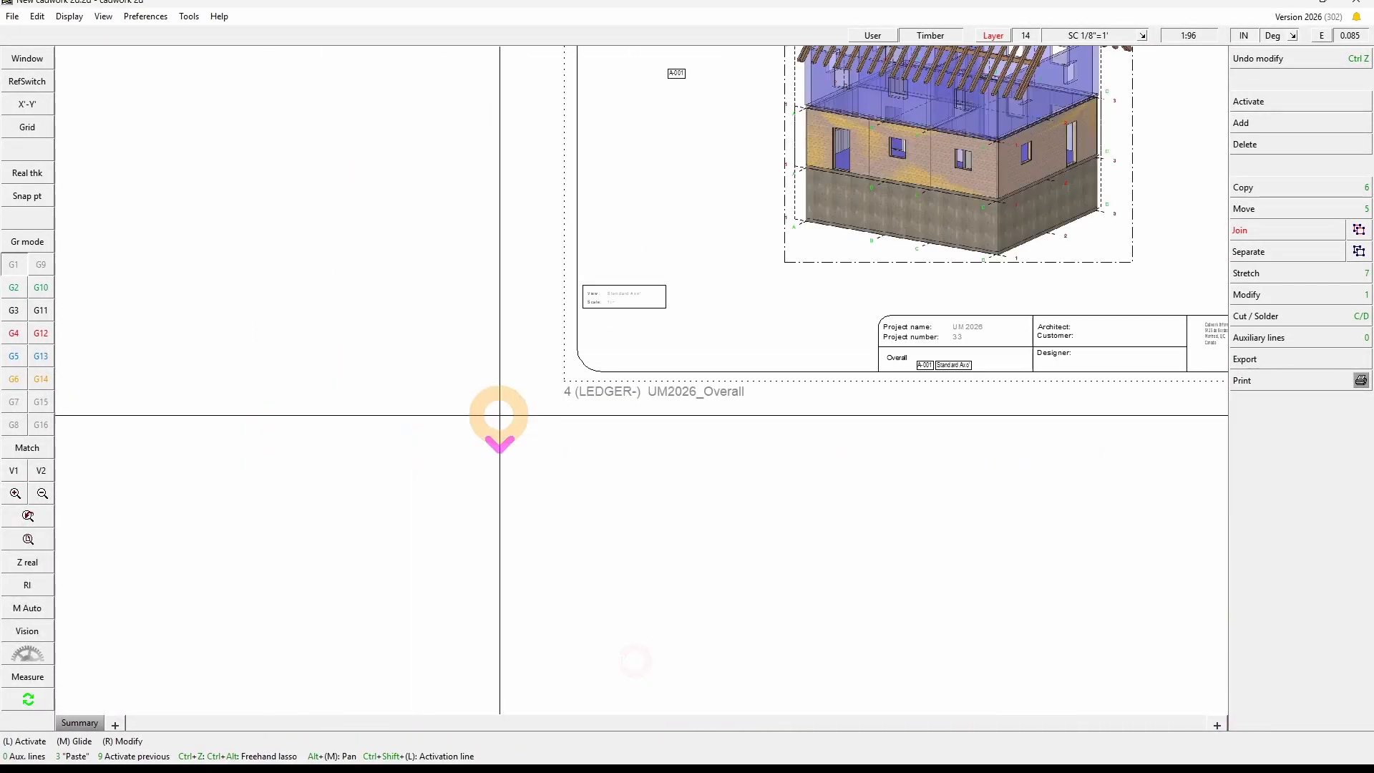
pyautogui.scroll(1, 714, 166)
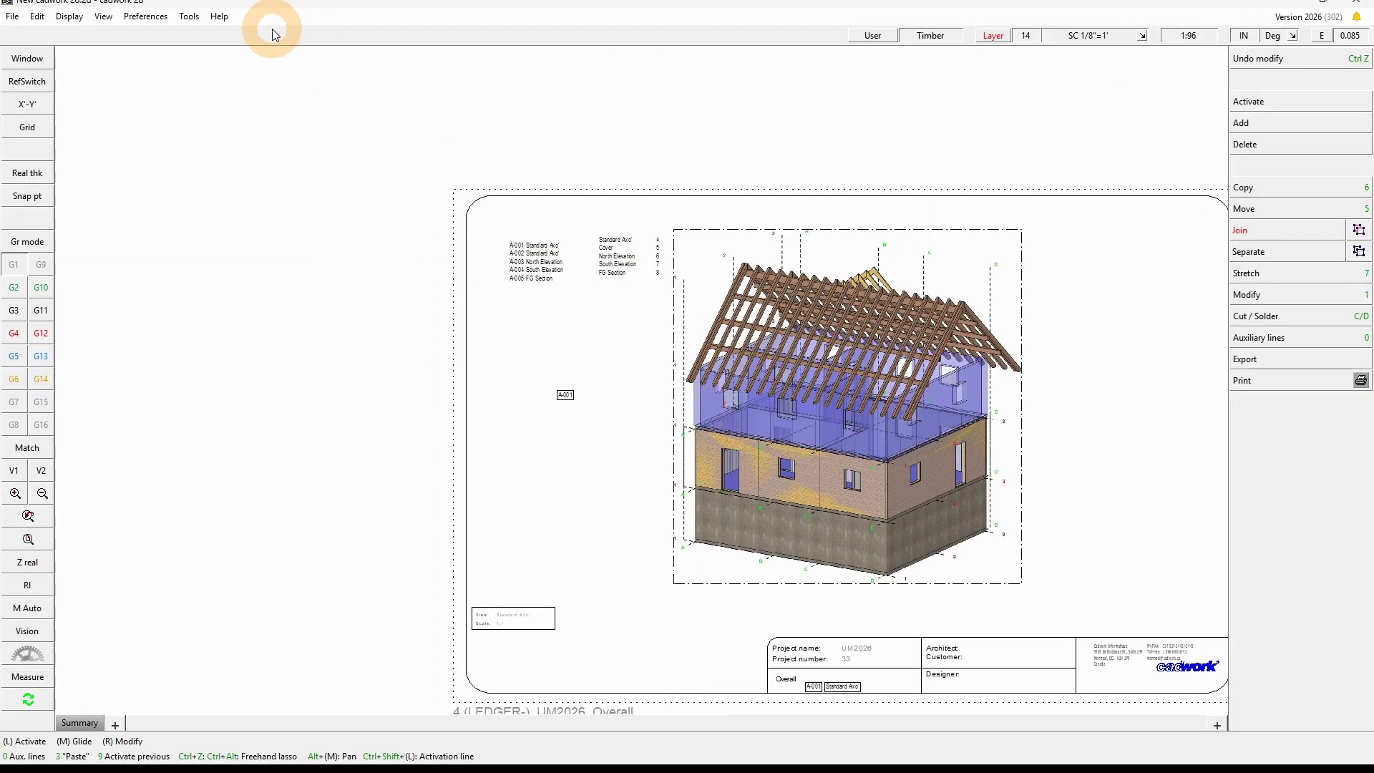
# - Check which function keys are assigned to updating the Title-Frame no. and Index-Title tables of content
pyautogui.click(213, 16)
pyautogui.click(256, 55)
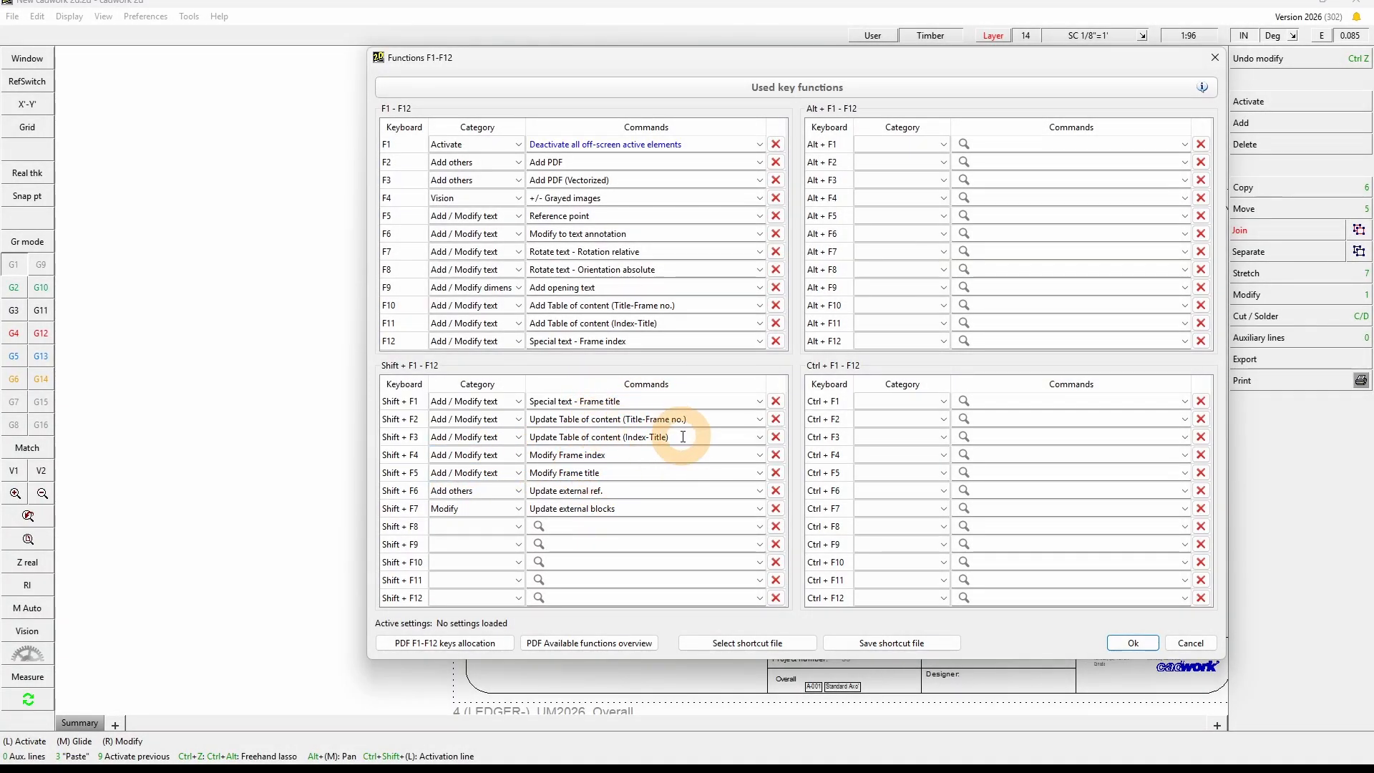
pyautogui.moveTo(683, 437); pyautogui.dragTo(516, 432)
pyautogui.moveTo(719, 419); pyautogui.dragTo(494, 420)
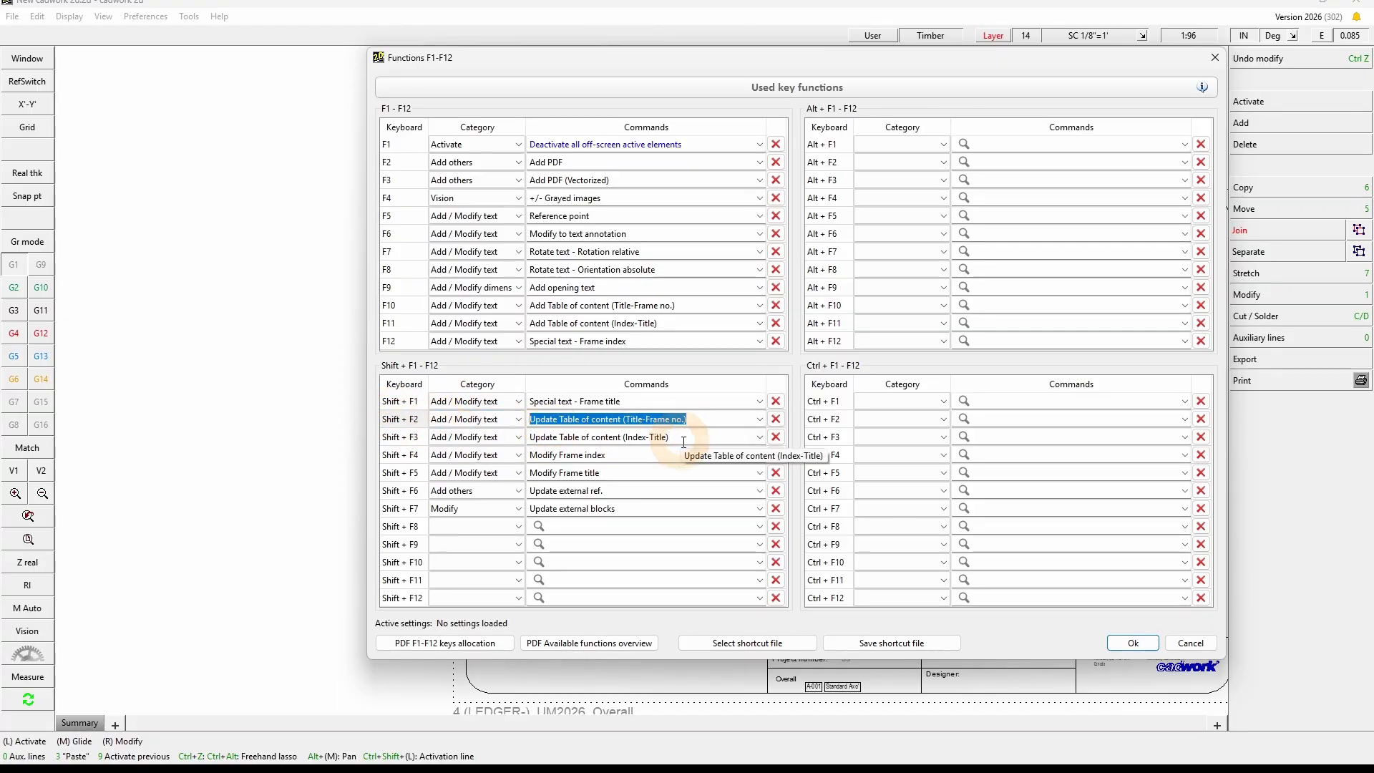
pyautogui.click(1216, 58)
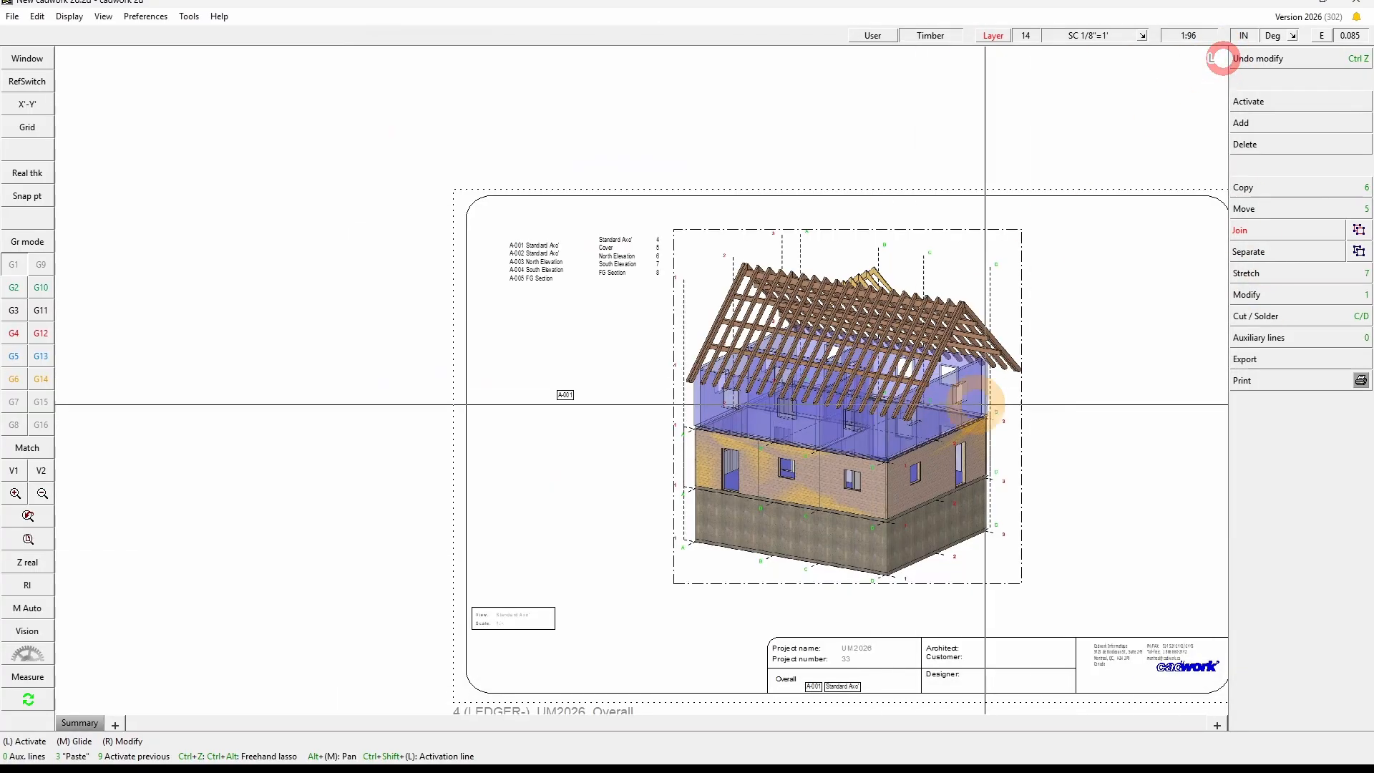
# - Try to update the first sheet's index-title table with the Update Table of content (Title-Frame no.) command
pyautogui.click(1087, 415)
pyautogui.rightClick(1087, 414)
pyautogui.scroll(3, 555, 275)
pyautogui.moveTo(558, 269); pyautogui.dragTo(654, 456, button='middle')
pyautogui.moveTo(439, 566); pyautogui.dragTo(703, 319)
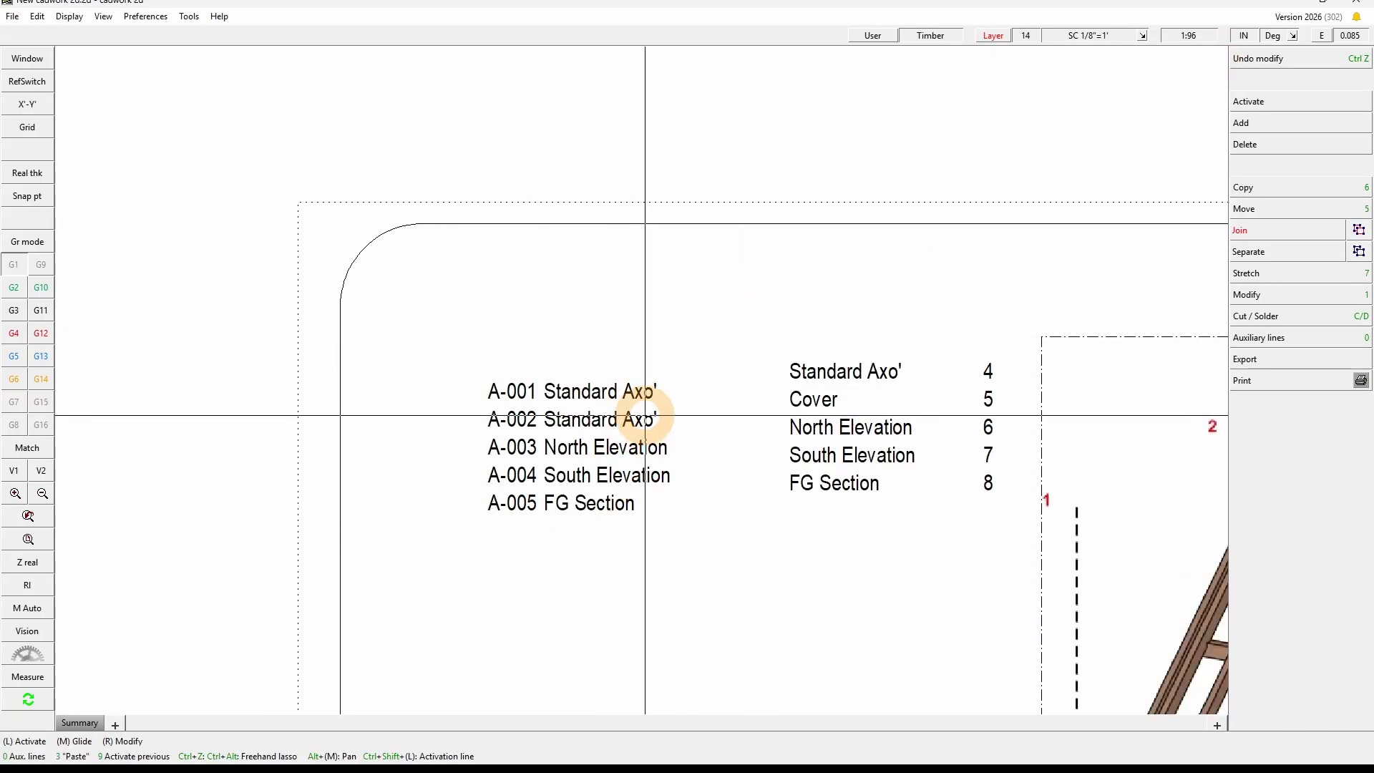
pyautogui.scroll(-2, 641, 414)
pyautogui.scroll(-2, 859, 574)
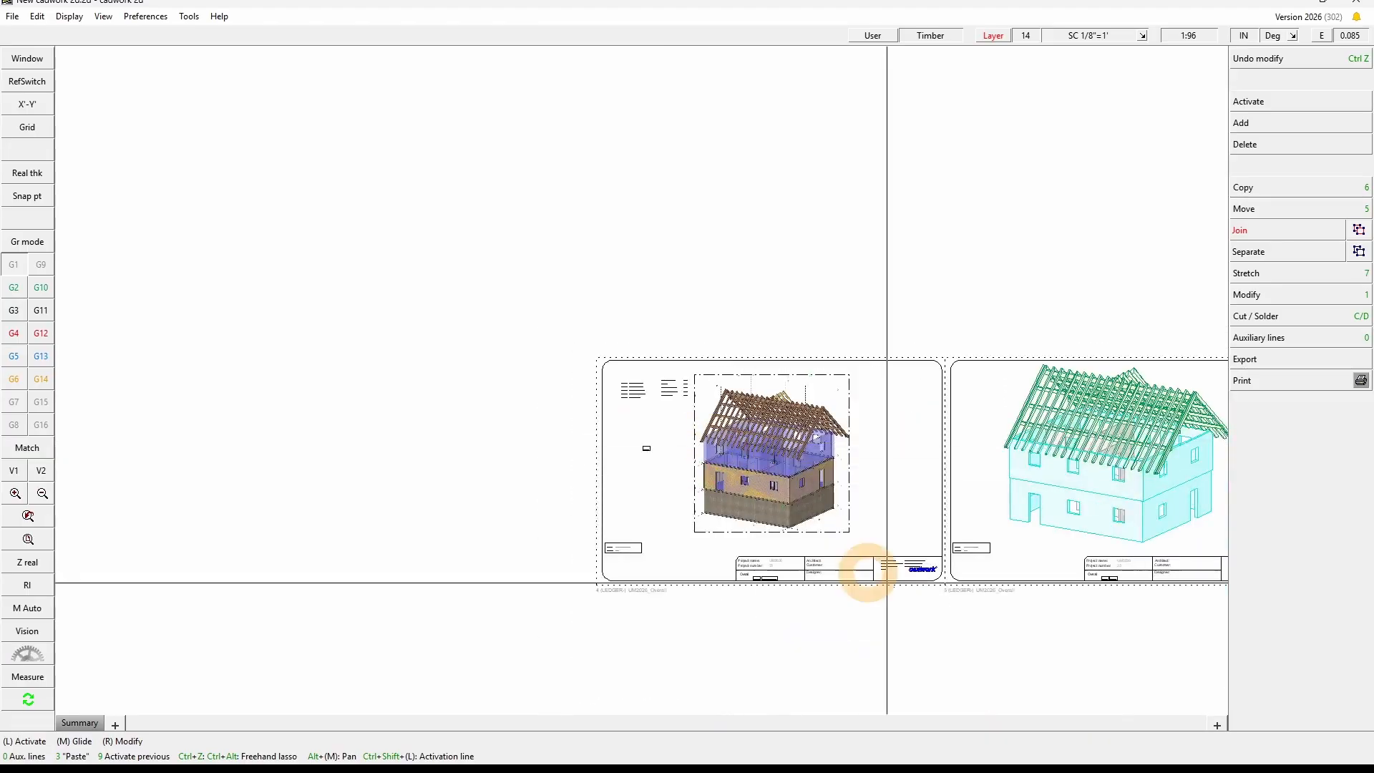
pyautogui.scroll(4, 629, 408)
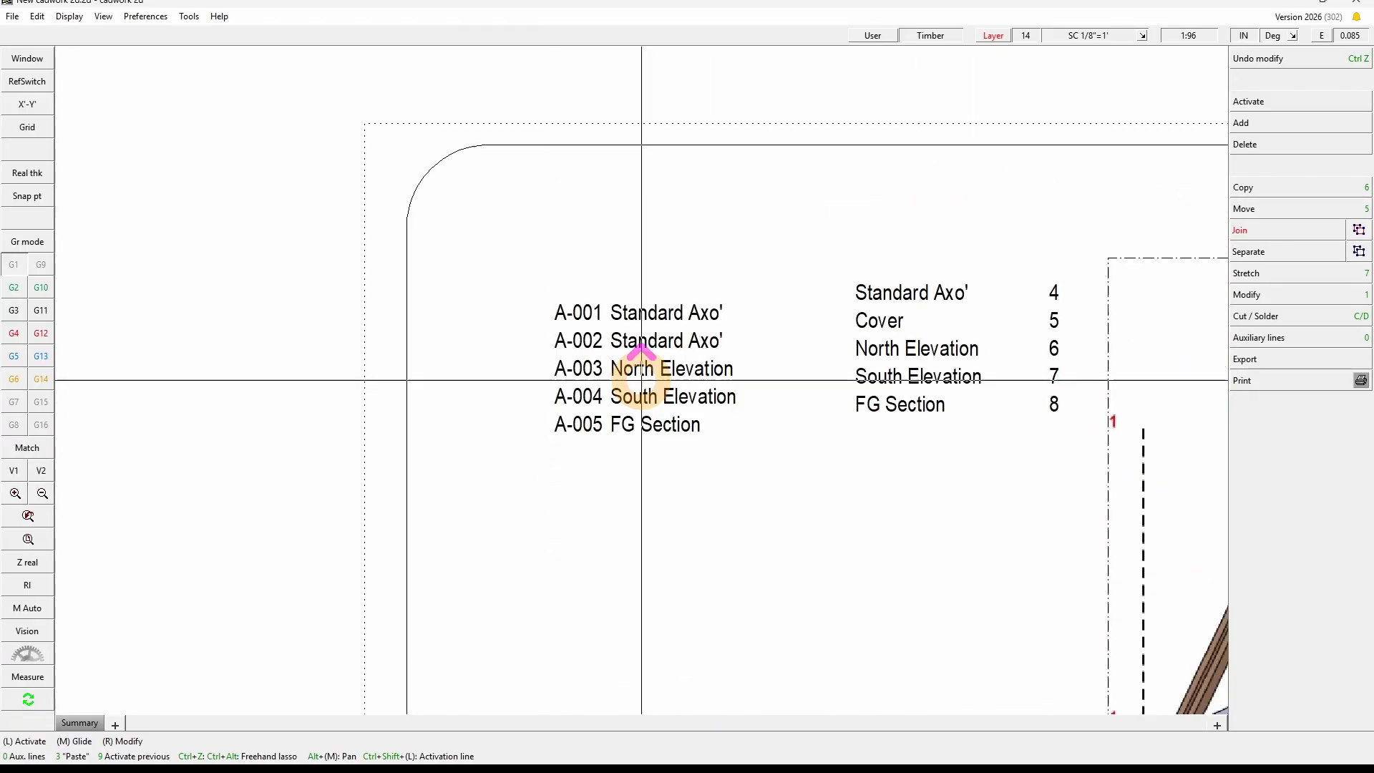
pyautogui.moveTo(538, 443)
pyautogui.mouseDown()
pyautogui.moveTo(517, 456)
pyautogui.moveTo(774, 256)
pyautogui.mouseUp()
pyautogui.click(633, 317)
pyautogui.moveTo(491, 460)
pyautogui.mouseDown(button='right')
pyautogui.moveTo(568, 418)
pyautogui.moveTo(765, 253)
pyautogui.mouseUp(button='right')
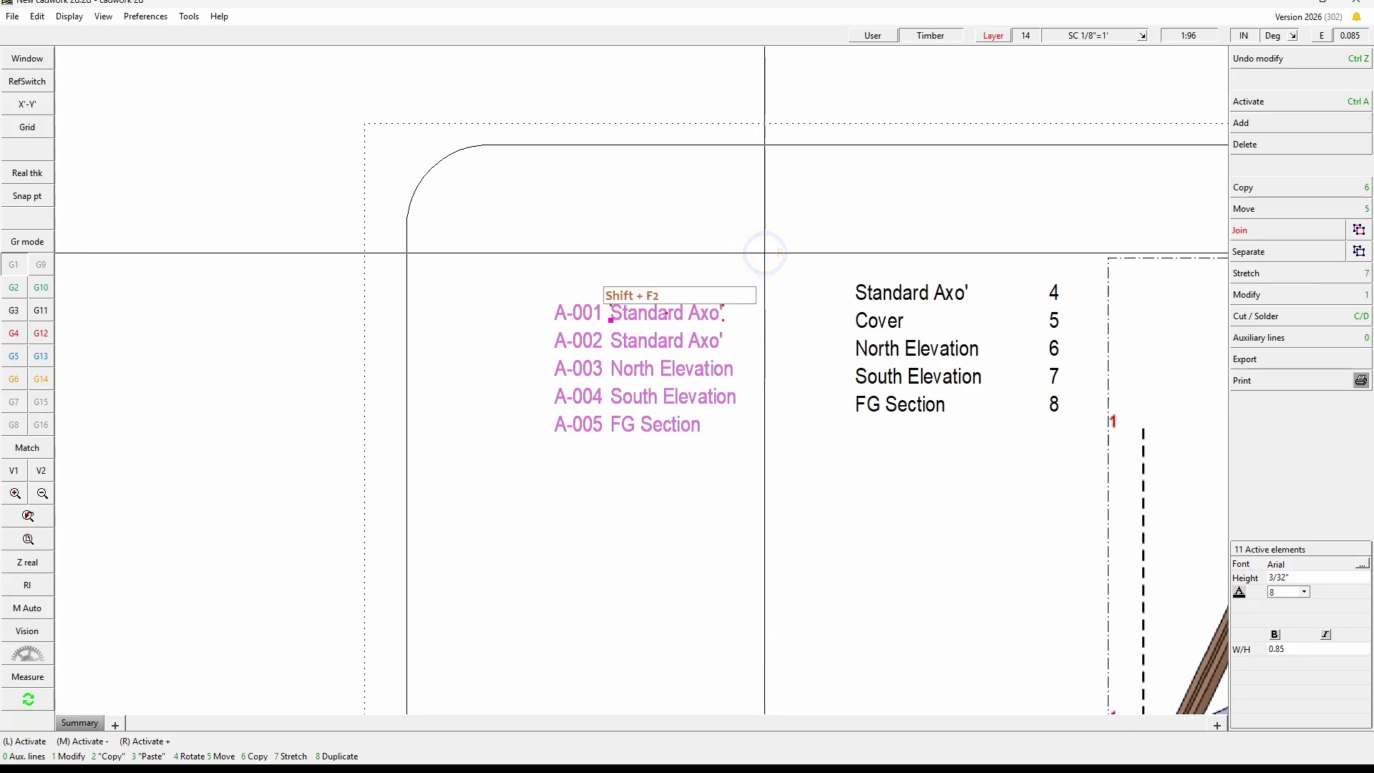
pyautogui.click(766, 503)
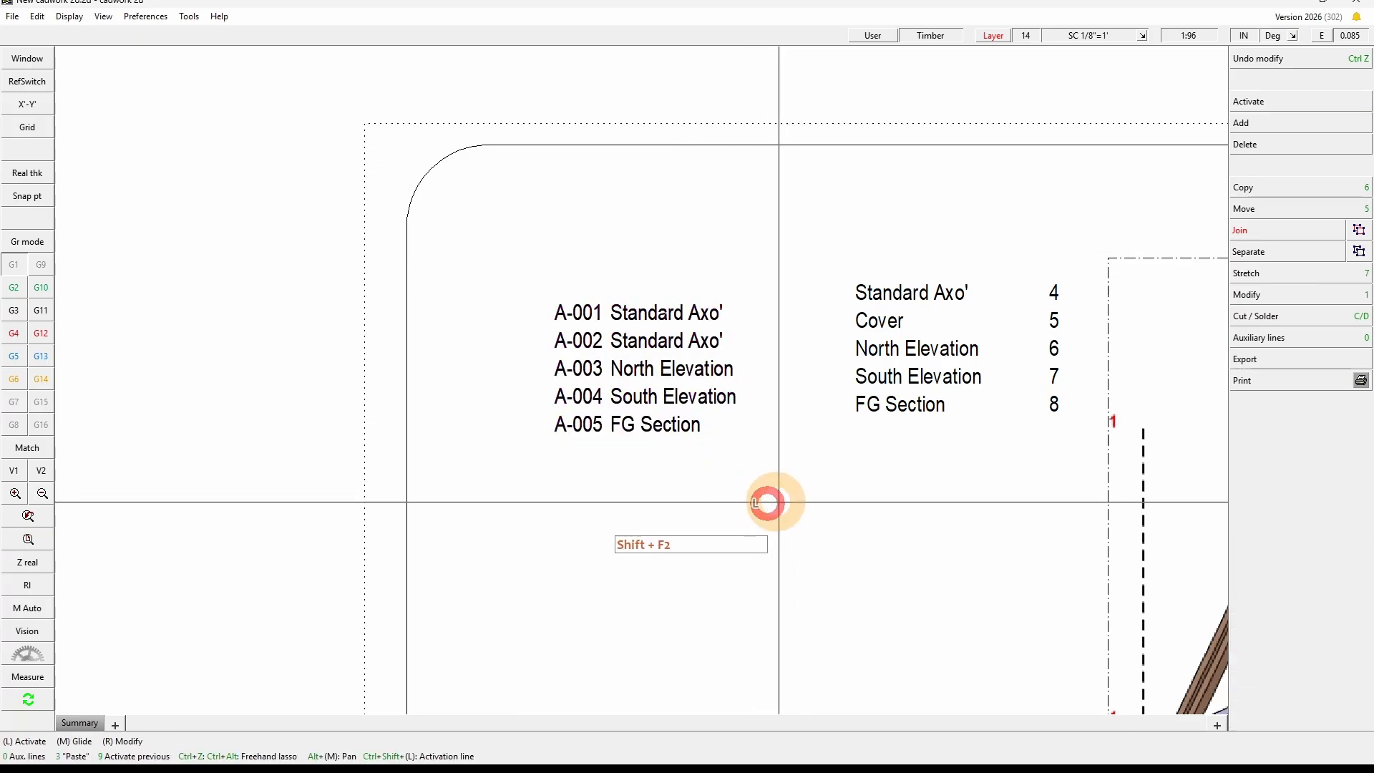
# - Look up the assigned function key for Update Table of content (Index-Title) and update the first sheet's index-title table with it
pyautogui.click(193, 16)
pyautogui.click(252, 59)
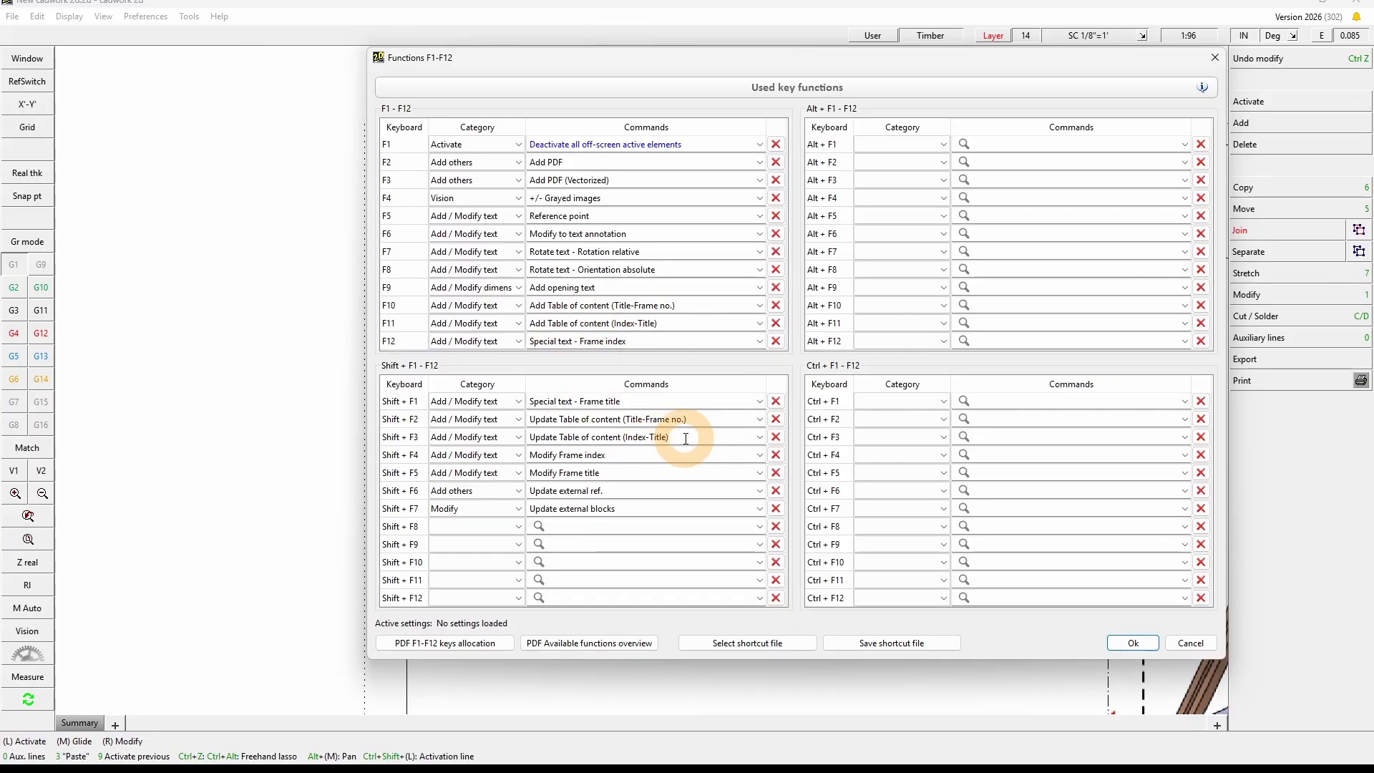
pyautogui.click(1212, 61)
pyautogui.moveTo(767, 491)
pyautogui.mouseDown()
pyautogui.moveTo(629, 276)
pyautogui.moveTo(512, 189)
pyautogui.mouseUp()
pyautogui.hotkey('shift', 'F3')
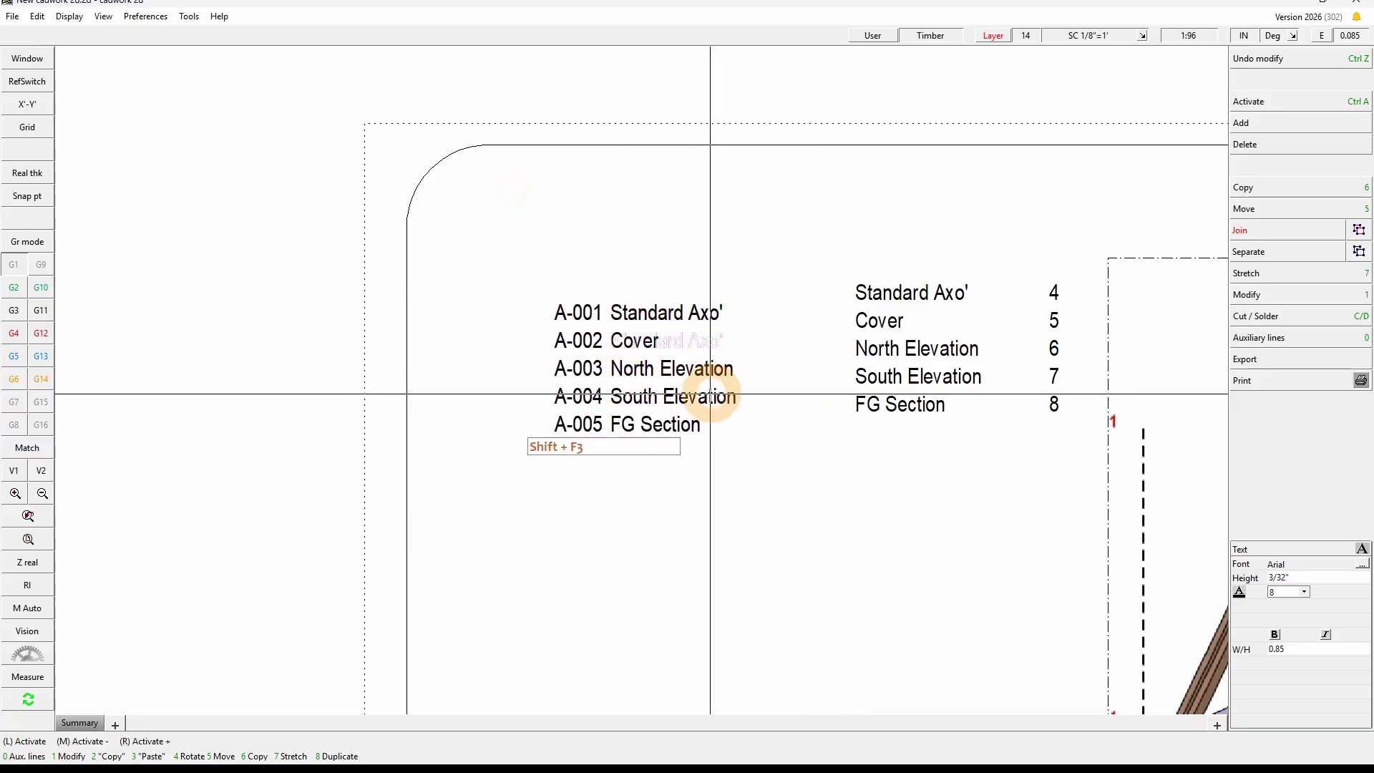
pyautogui.click(760, 499)
pyautogui.scroll(1, 671, 352)
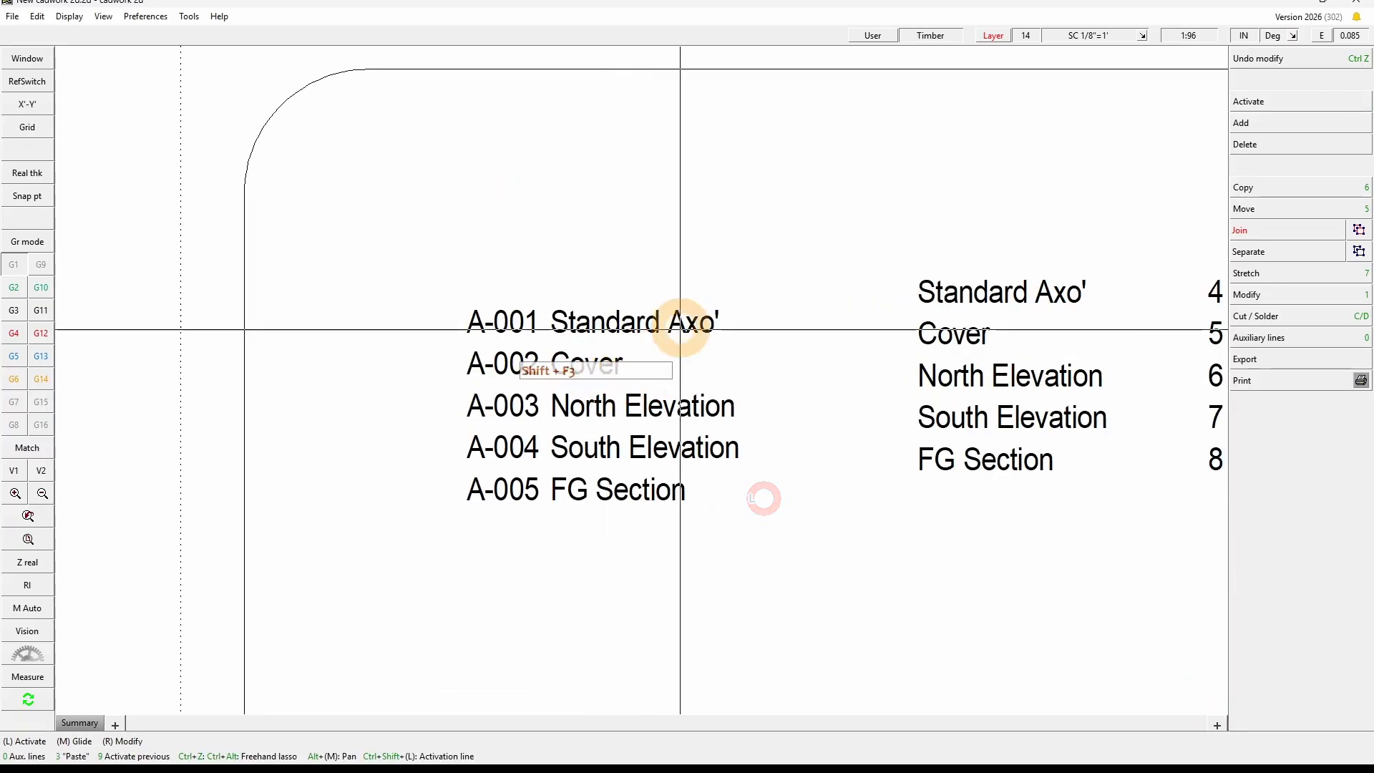
pyautogui.scroll(-1, 615, 506)
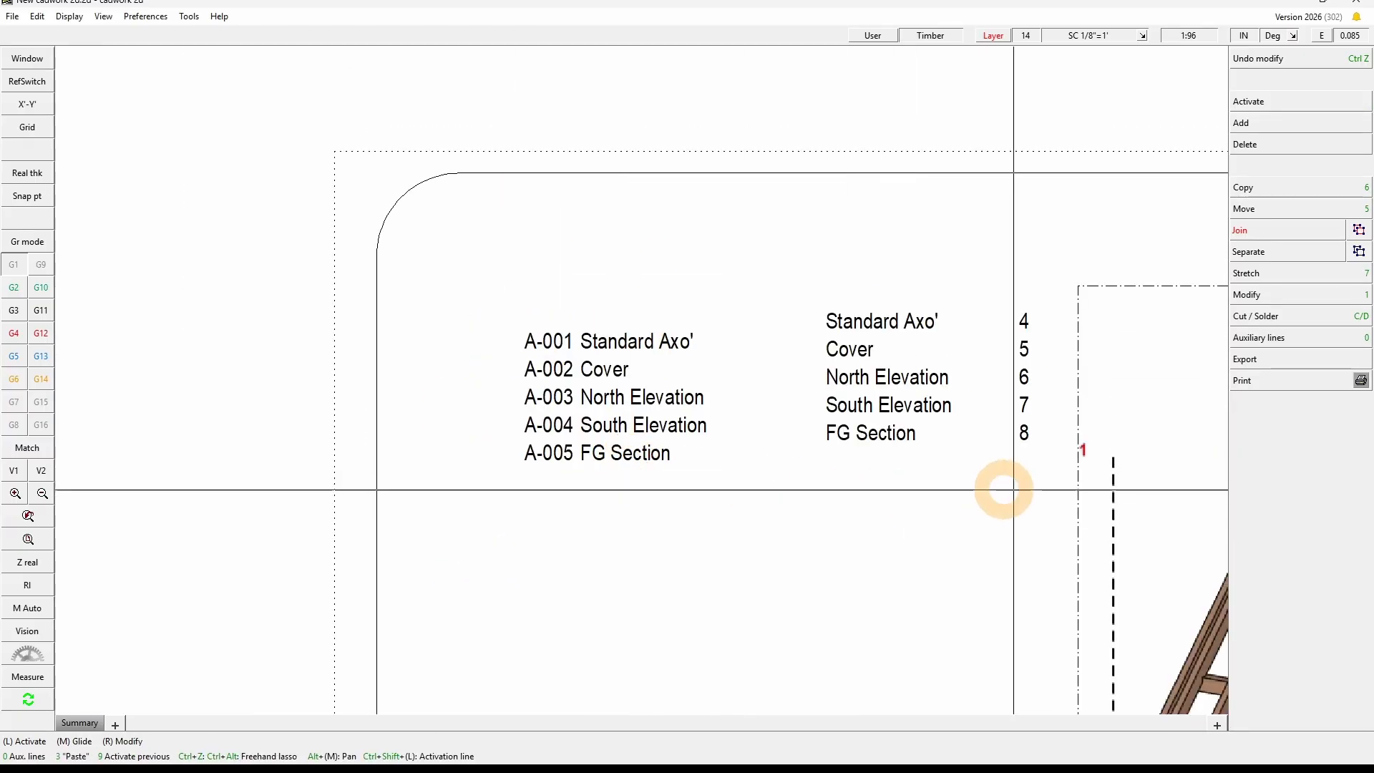
pyautogui.scroll(-3, 1058, 488)
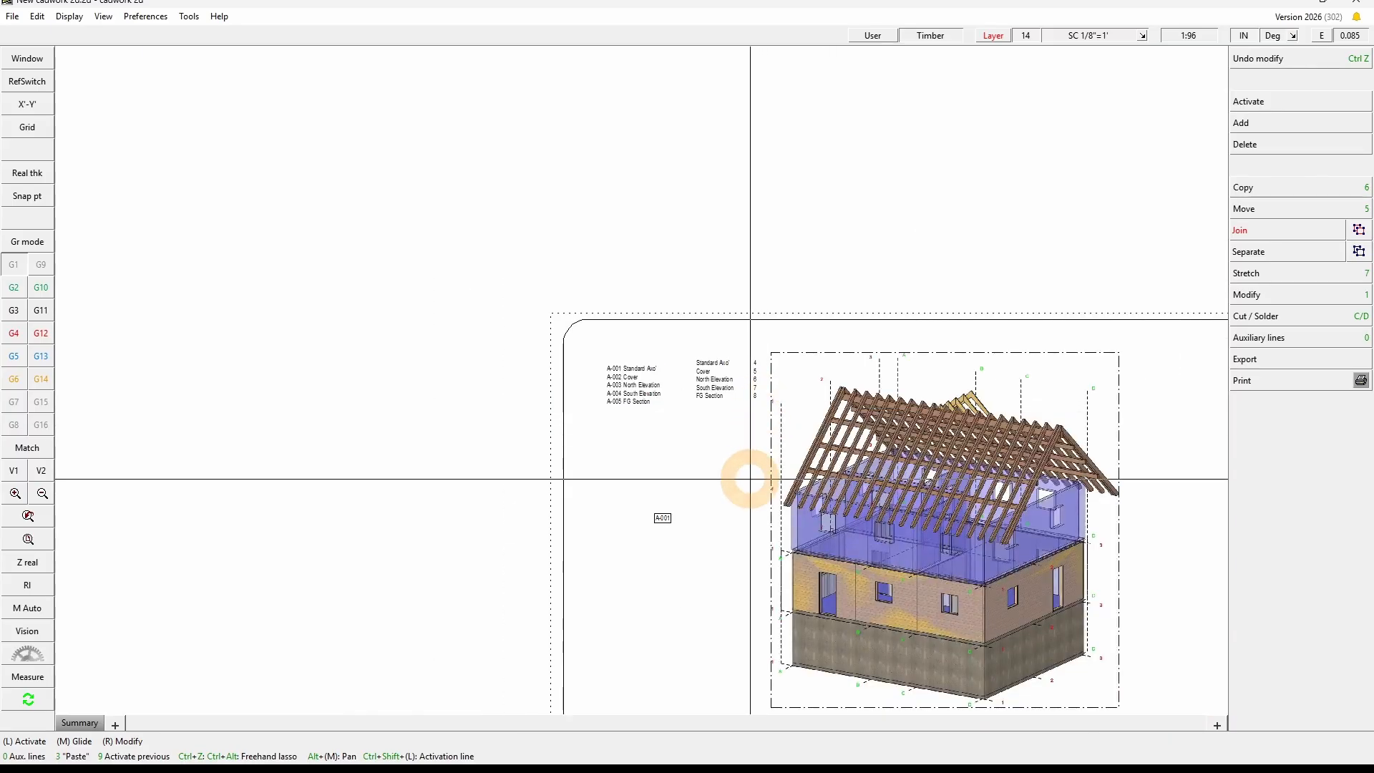
pyautogui.scroll(-1, 714, 451)
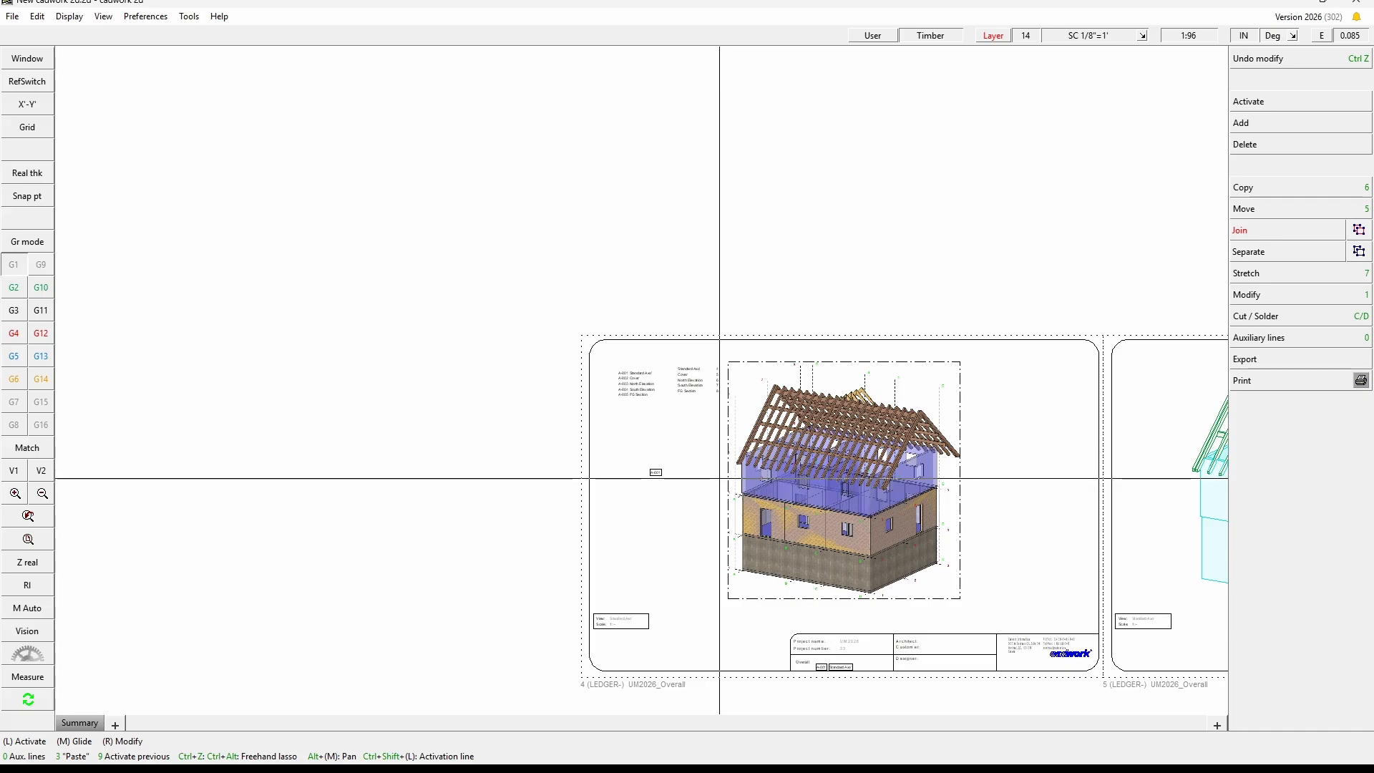
pyautogui.scroll(-2, 1080, 653)
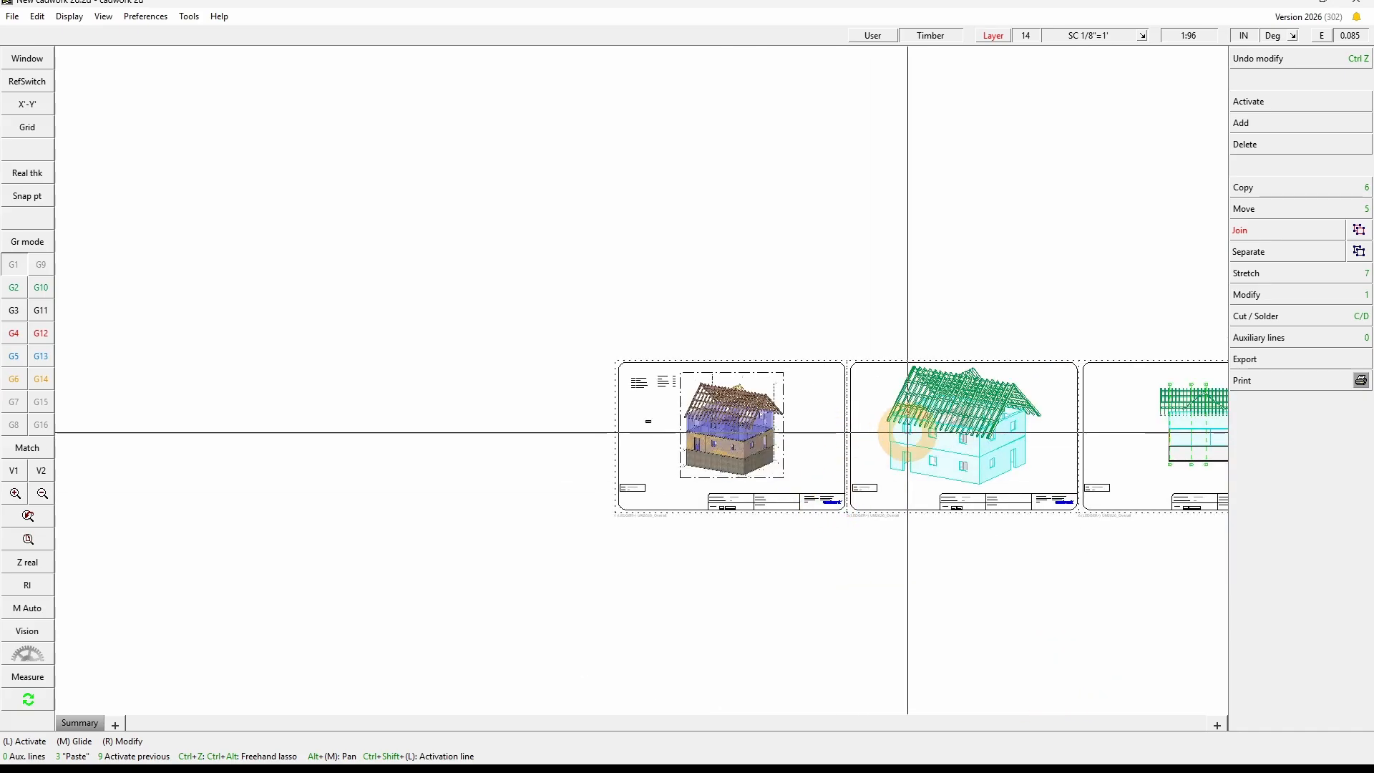
pyautogui.scroll(1, 907, 432)
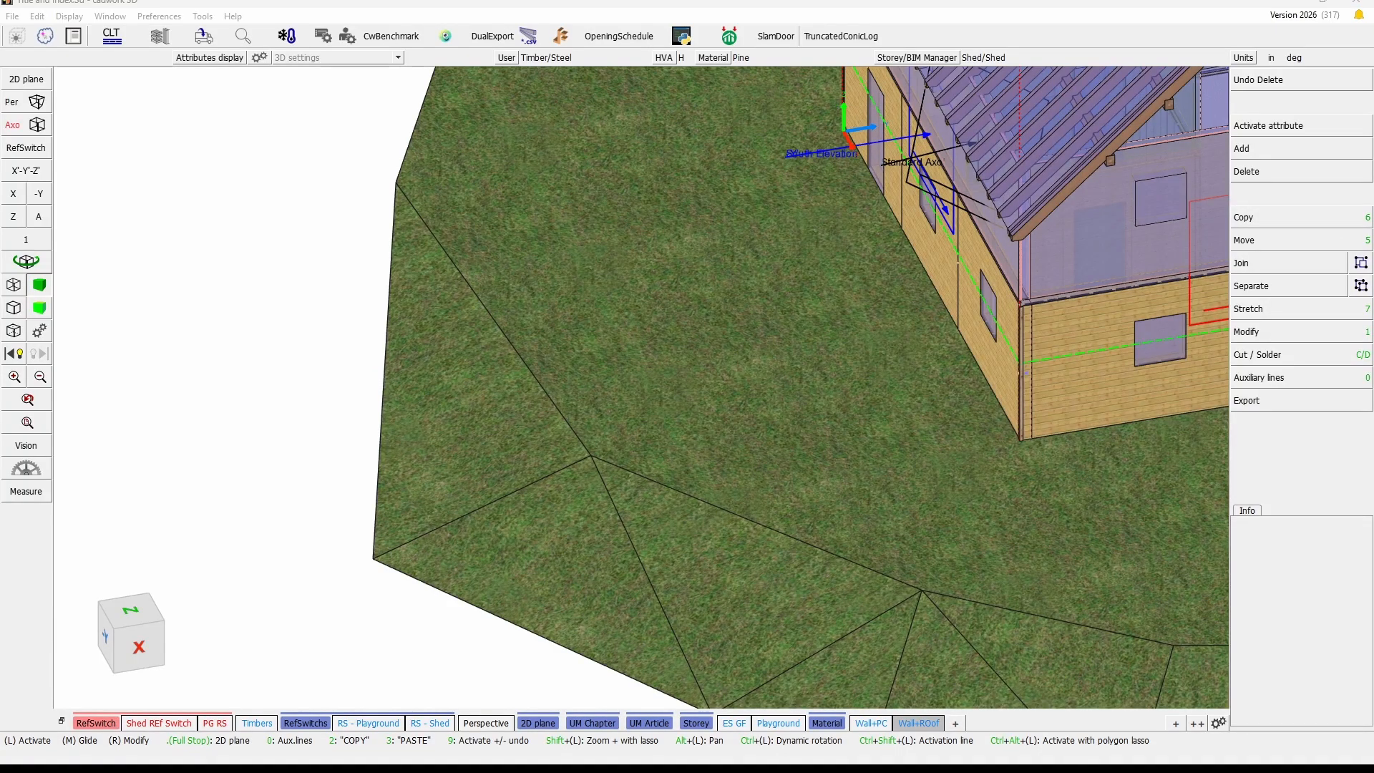
# - Switch to the 3D model and open the Overall page layout in the export solid configuration
pyautogui.scroll(-8, 682, 356)
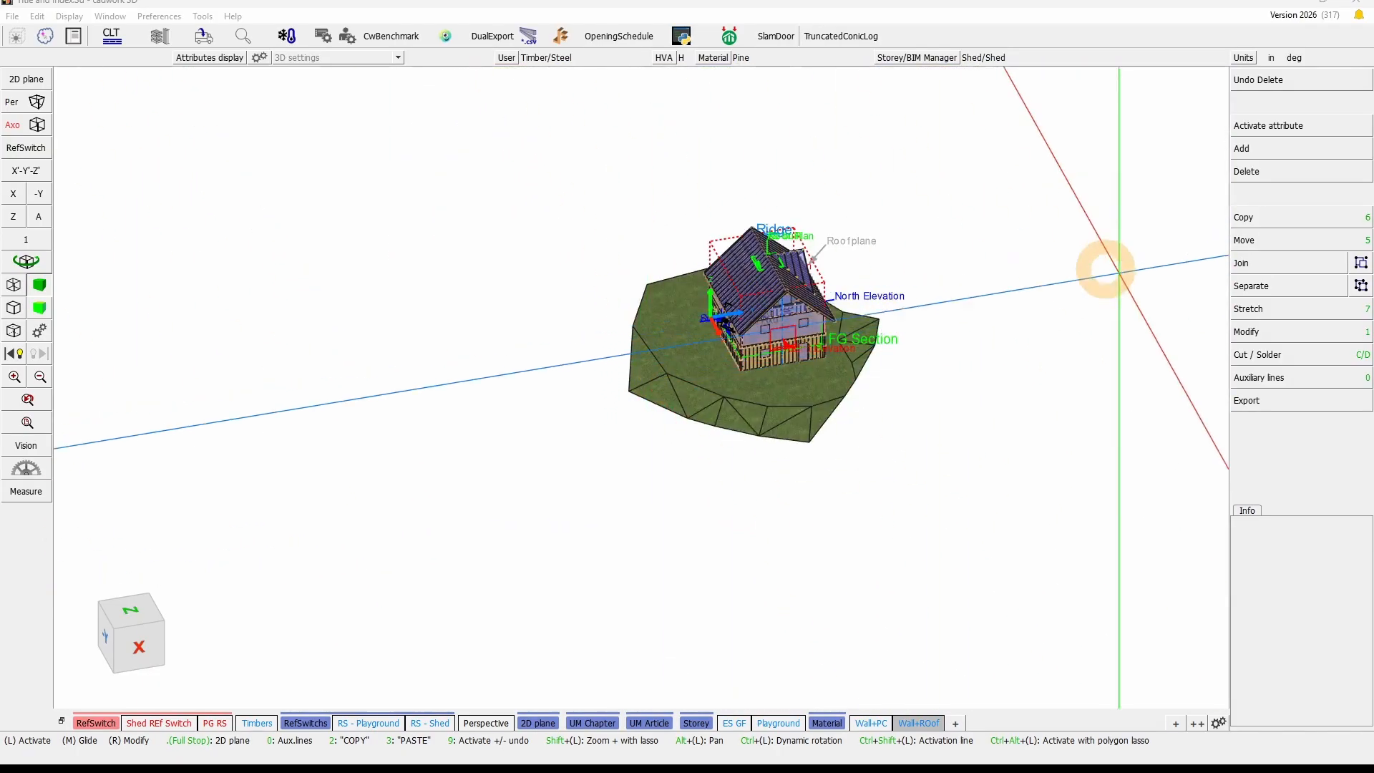
pyautogui.click(1271, 405)
pyautogui.click(1298, 335)
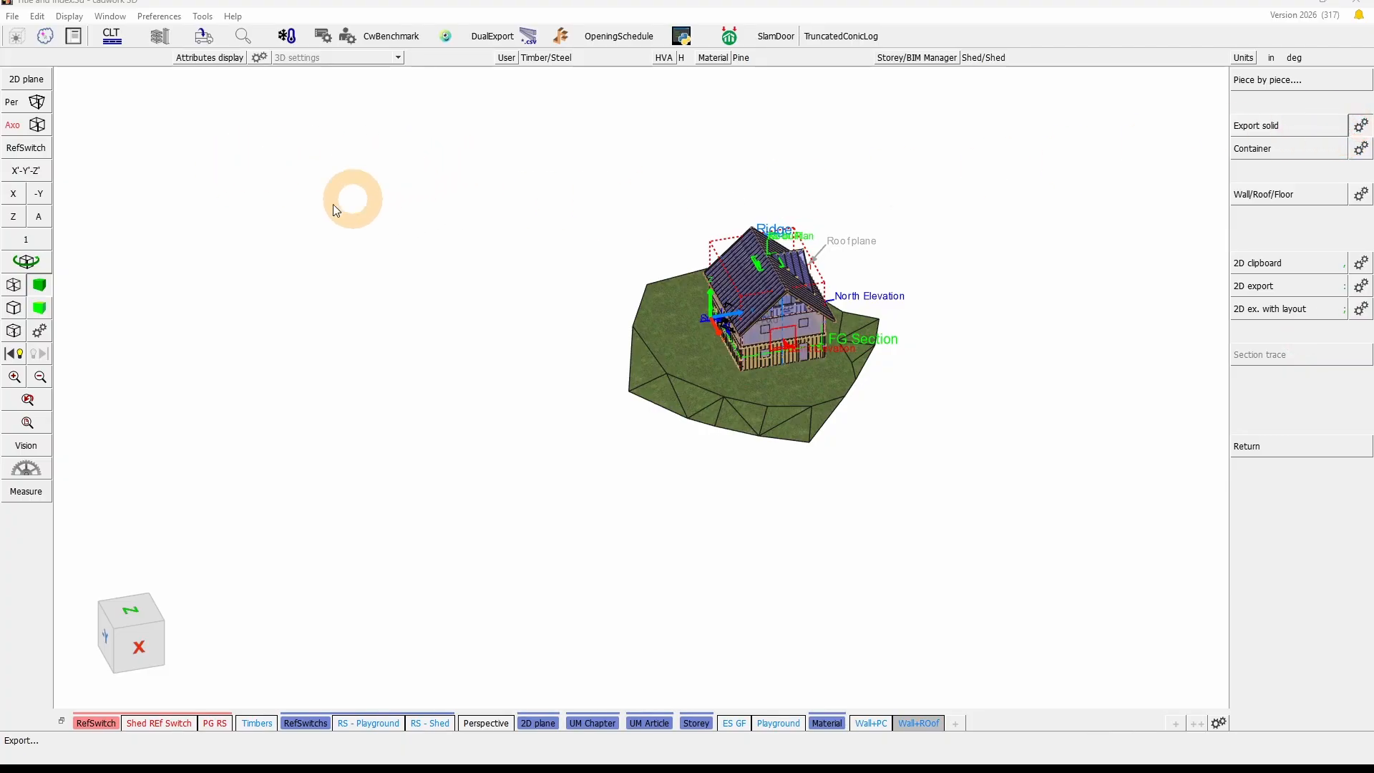
pyautogui.moveTo(429, 258); pyautogui.dragTo(762, 62)
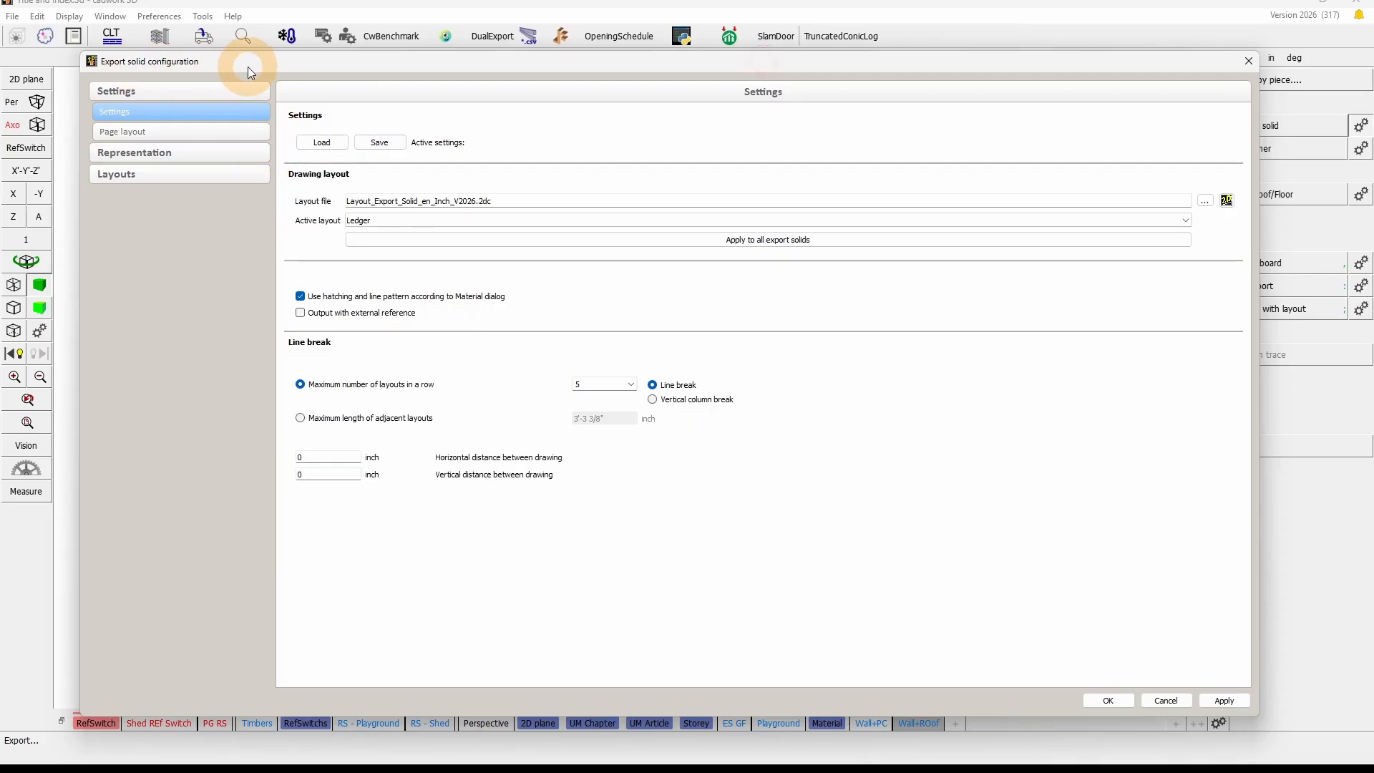
pyautogui.click(160, 179)
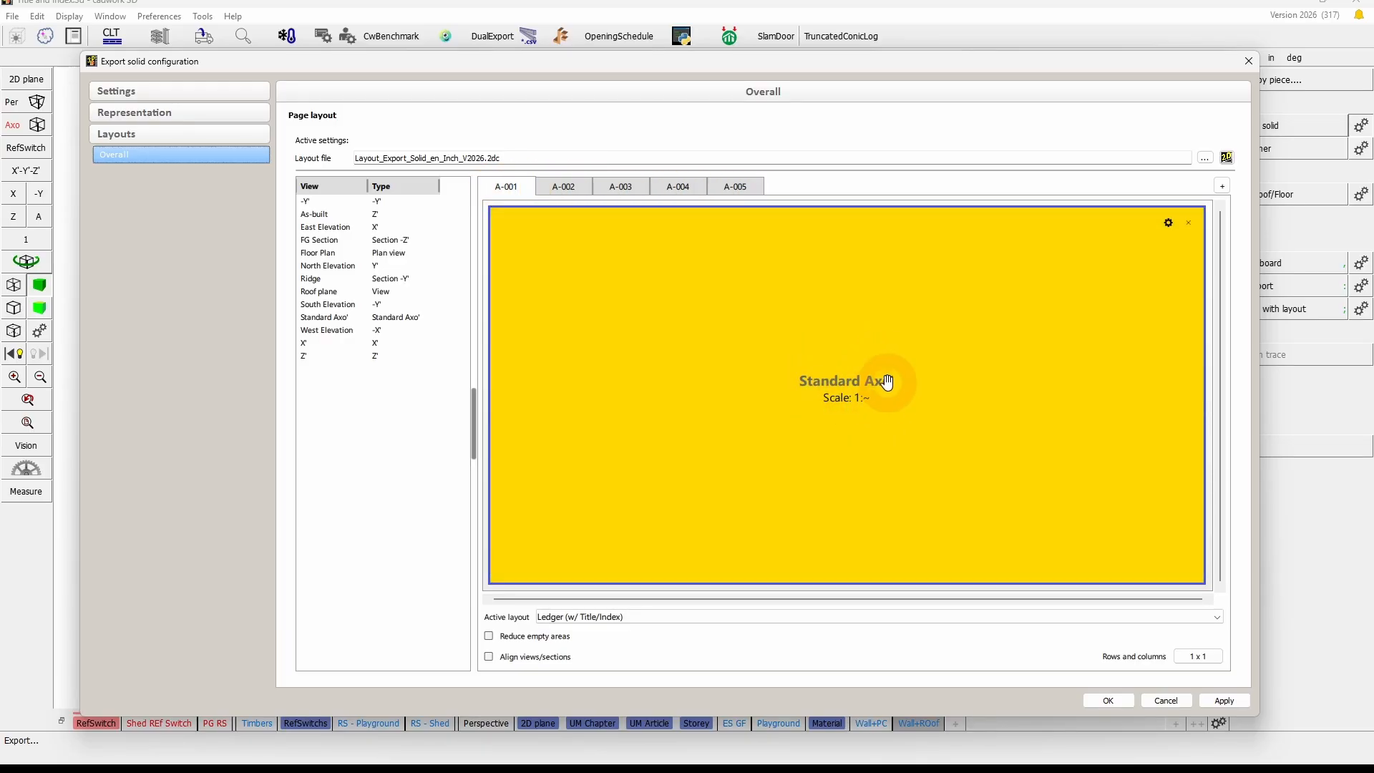
# - Check the views assigned to pages A-001 and A-002 and open the layout file Layout_Export_Solid_en_Inch_V2026.2dc in cadwork 2D
pyautogui.moveTo(852, 372)
pyautogui.click(580, 192)
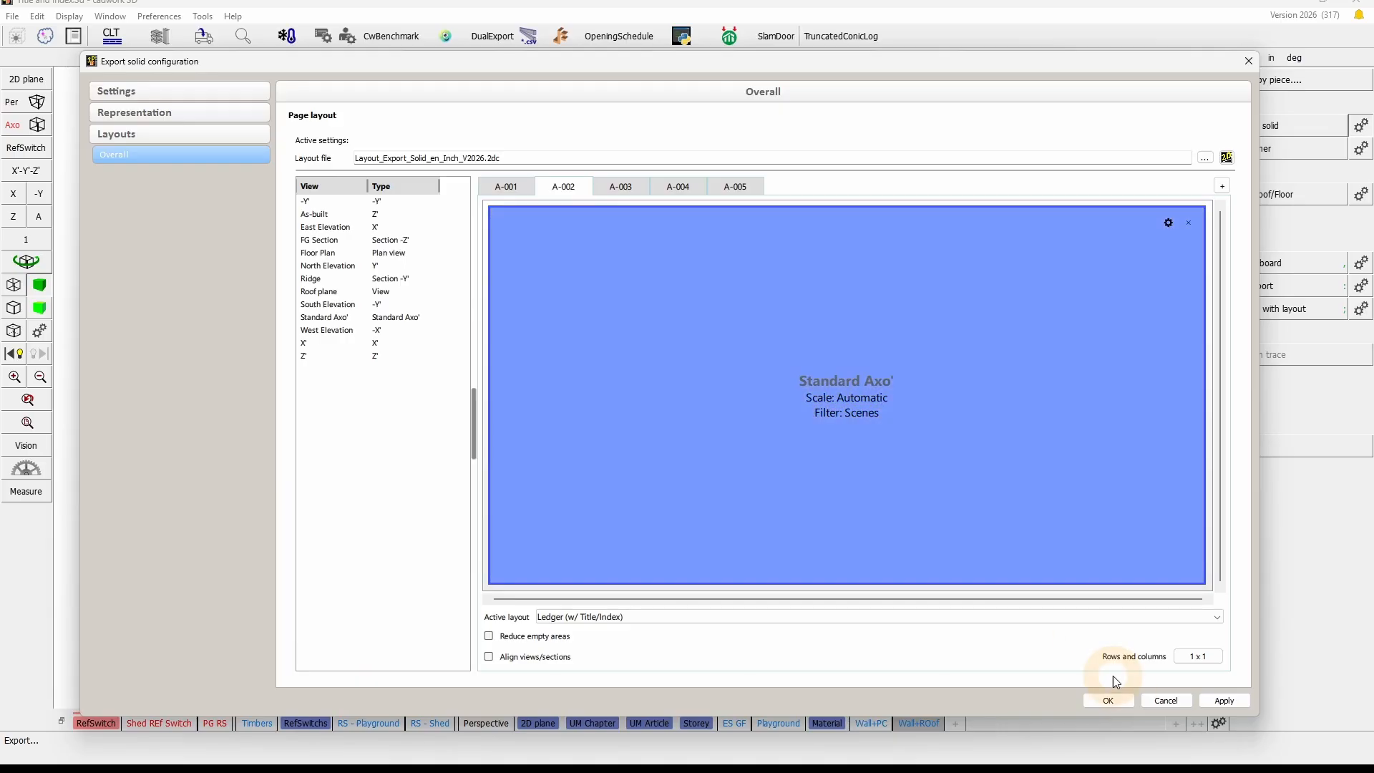
pyautogui.click(1114, 705)
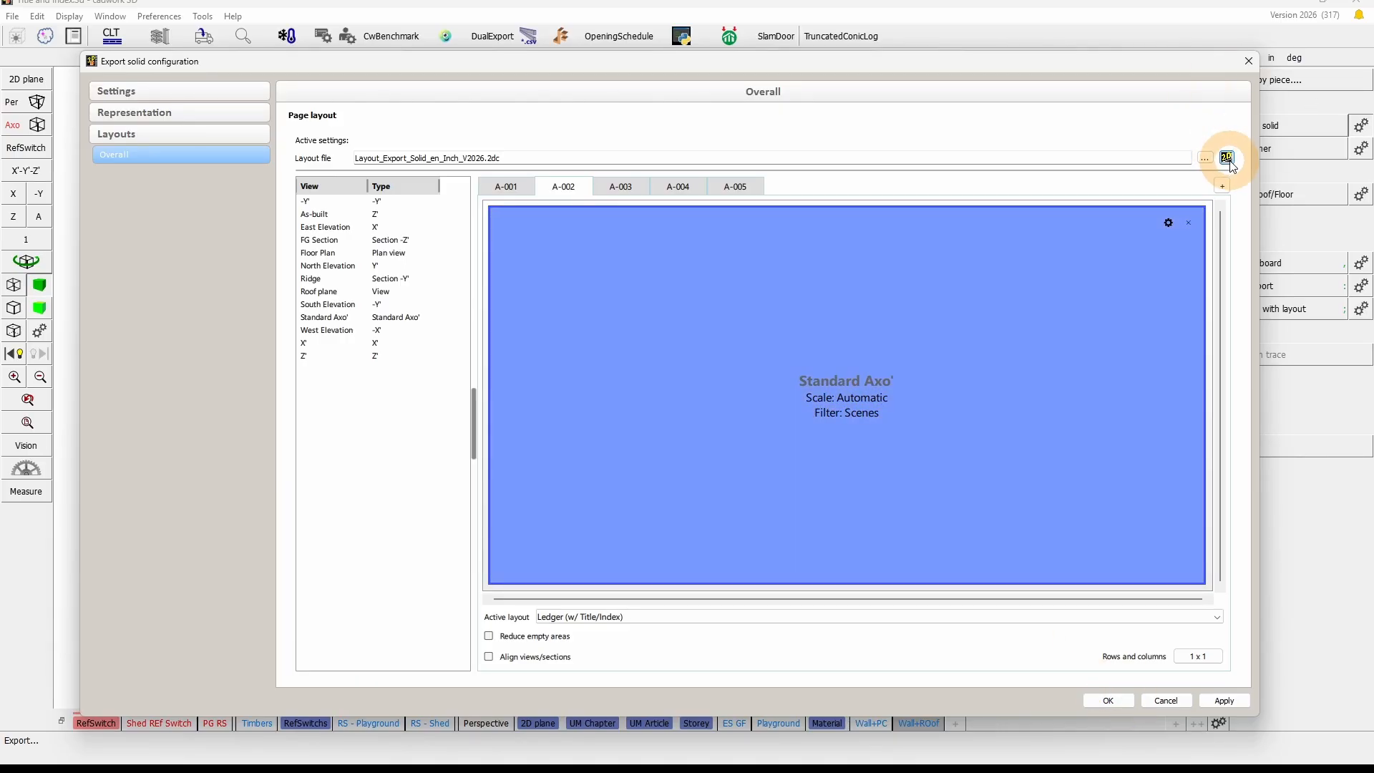
pyautogui.click(1117, 701)
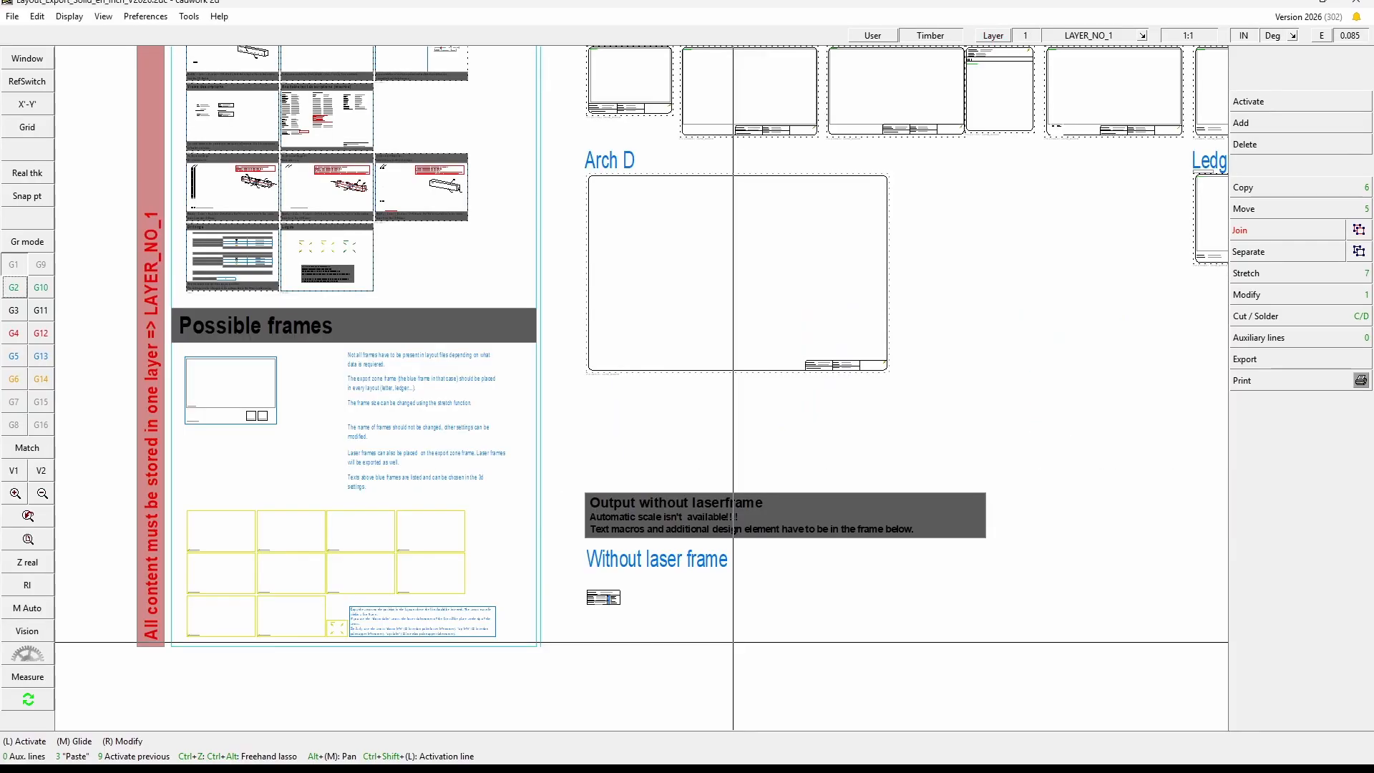
# - Locate and examine the Ledger (w/ Title/Index) layout among the finished layouts of the layout file
pyautogui.click(937, 393)
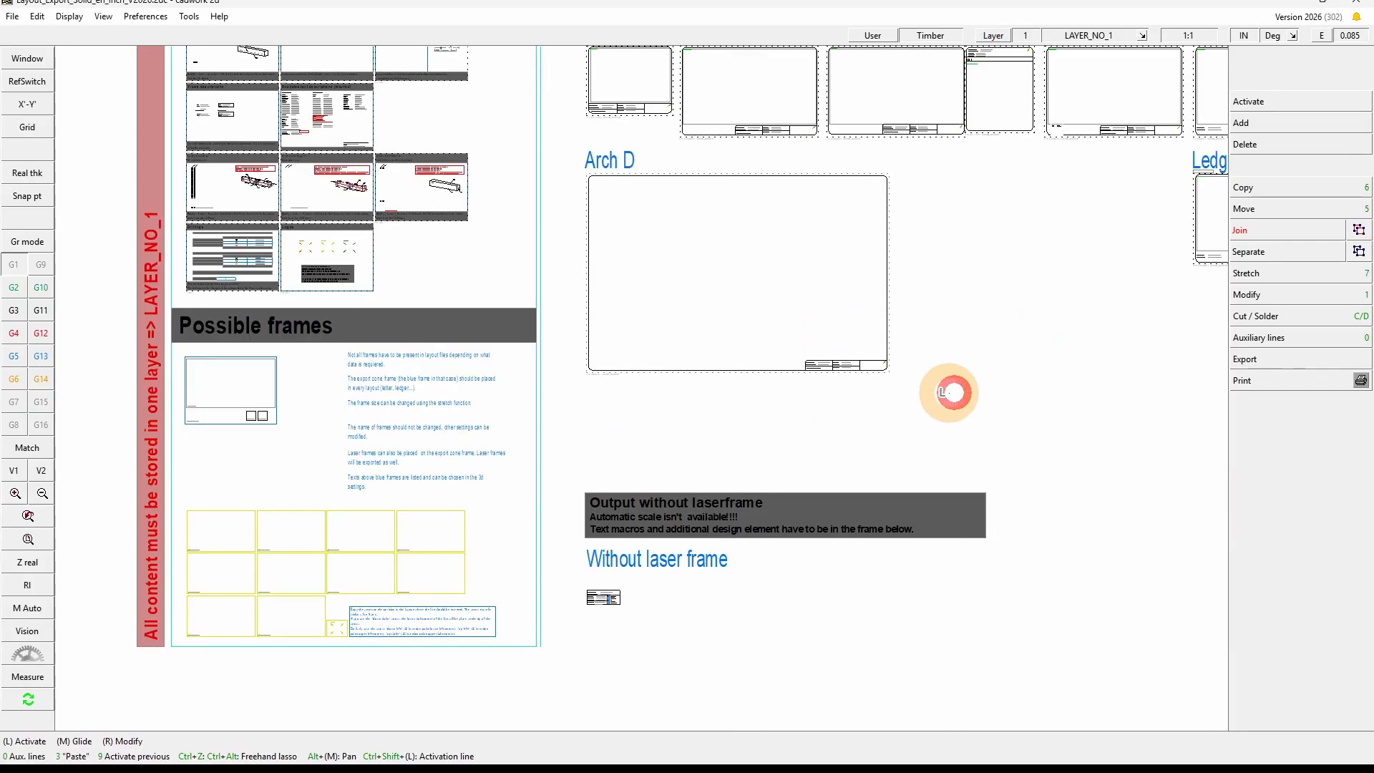
pyautogui.scroll(-3, 890, 365)
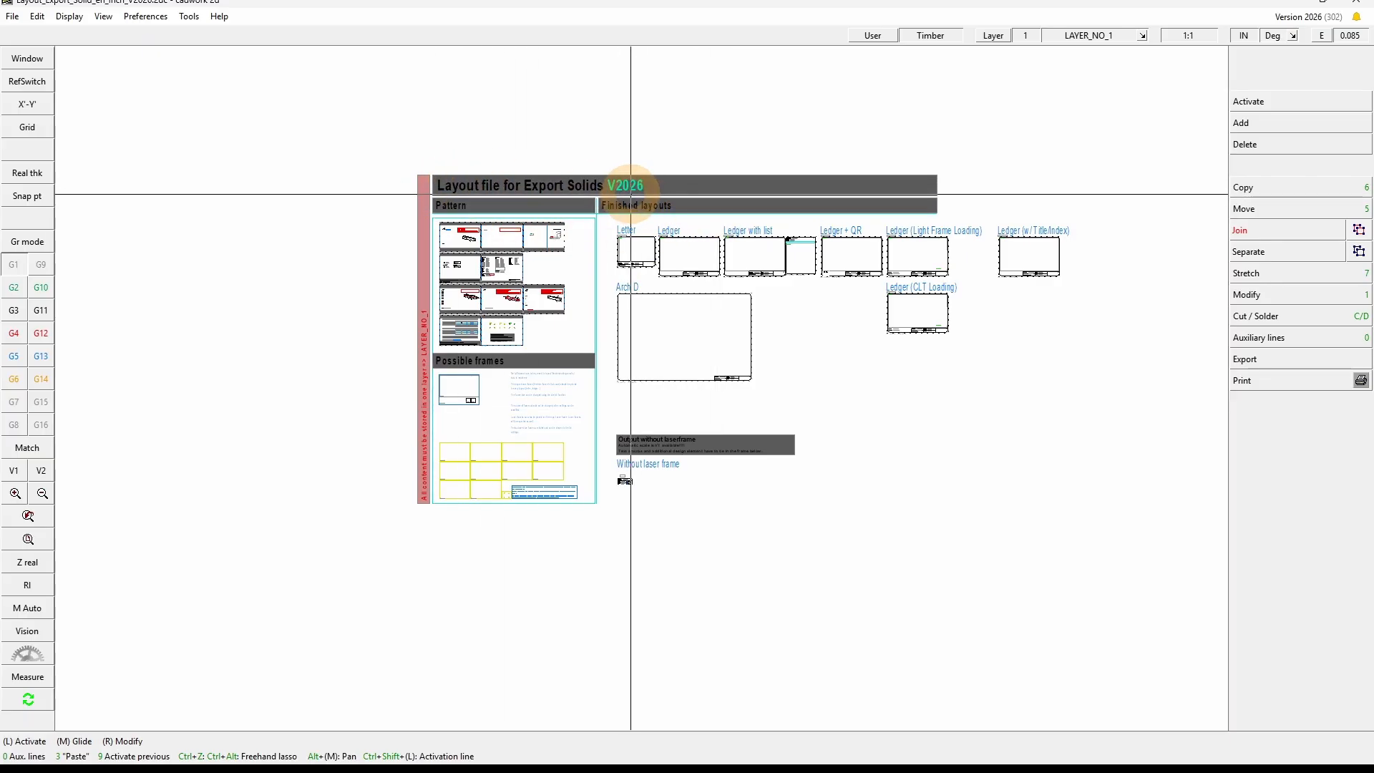
pyautogui.moveTo(980, 286)
pyautogui.keyDown('shift'); pyautogui.mouseDown()
pyautogui.moveTo(1079, 242)
pyautogui.moveTo(1087, 216)
pyautogui.mouseUp(); pyautogui.keyUp('shift')
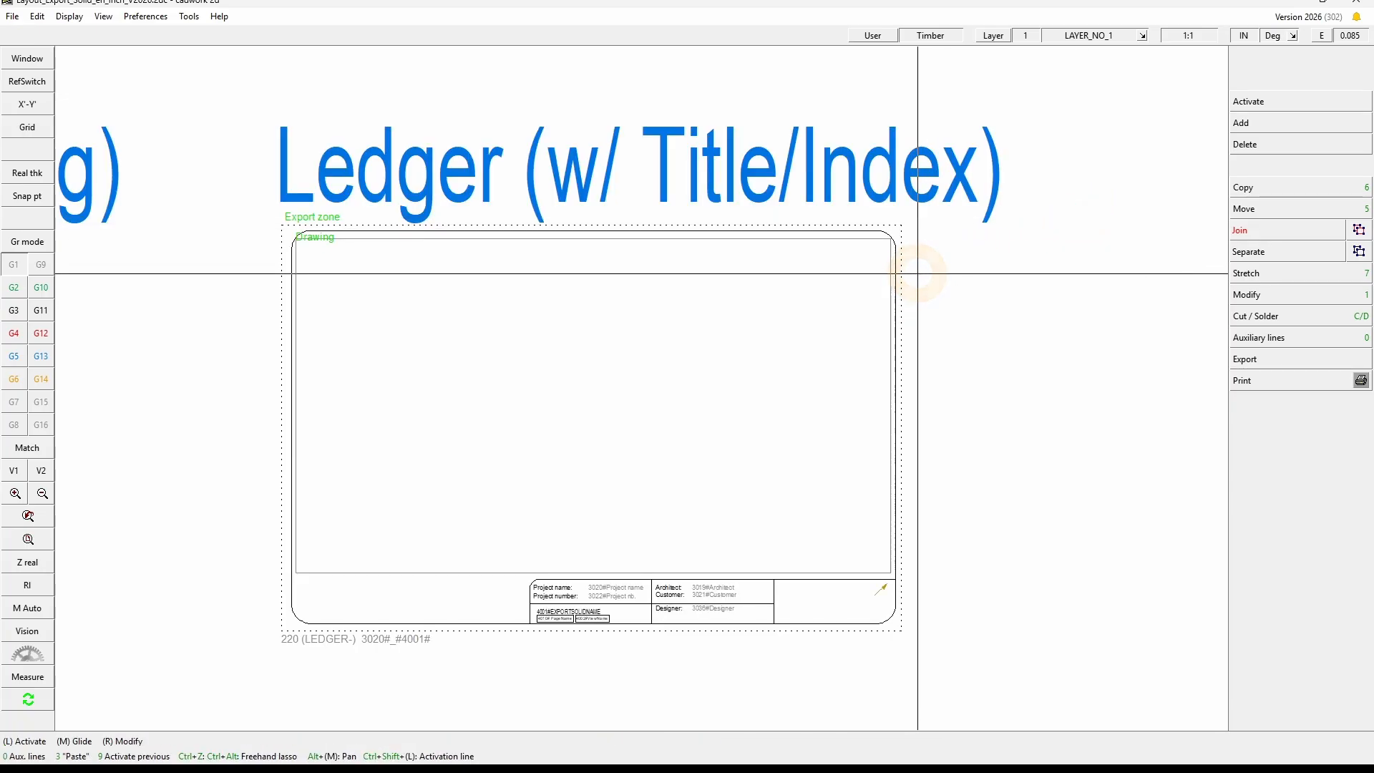
pyautogui.keyDown('shift'); pyautogui.moveTo(515, 236); pyautogui.dragTo(1049, 99); pyautogui.keyUp('shift')
pyautogui.scroll(-2, 725, 450)
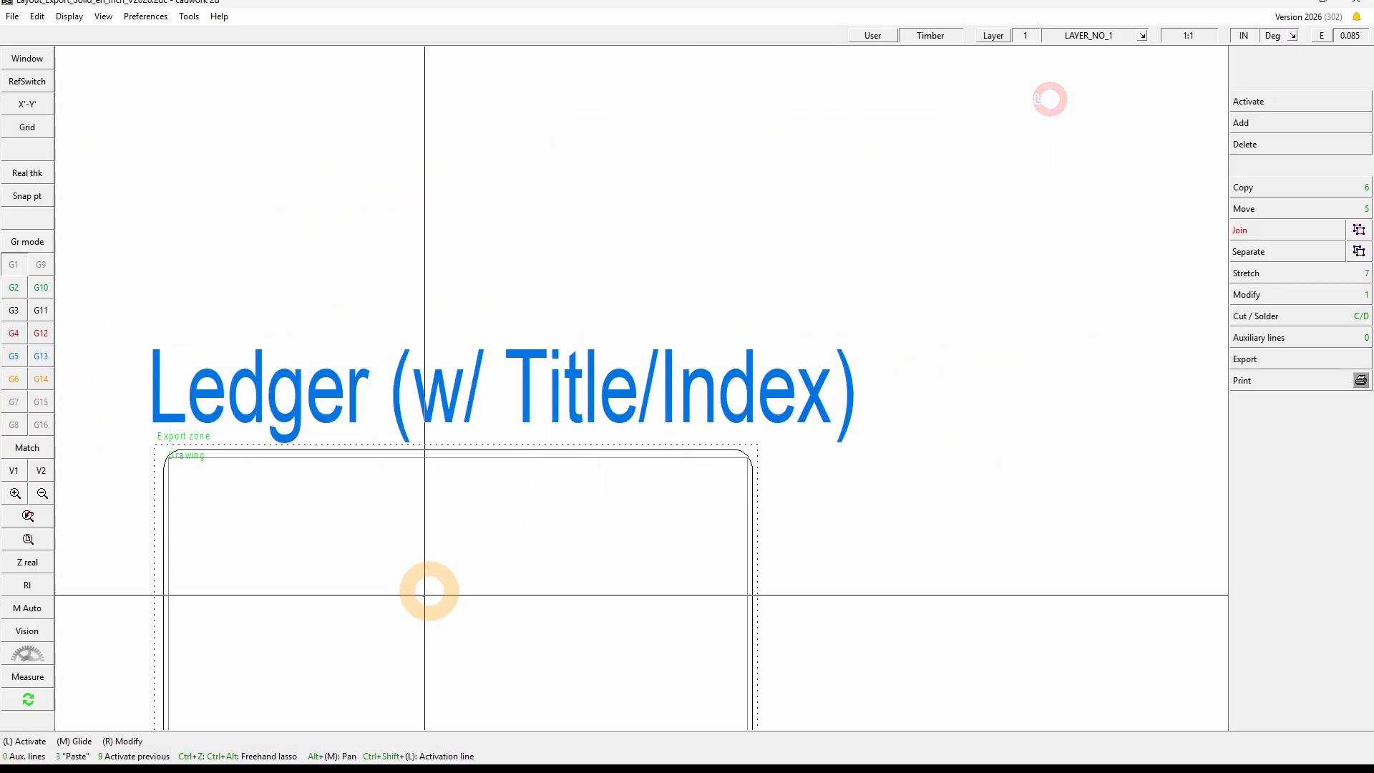
pyautogui.scroll(1, 490, 531)
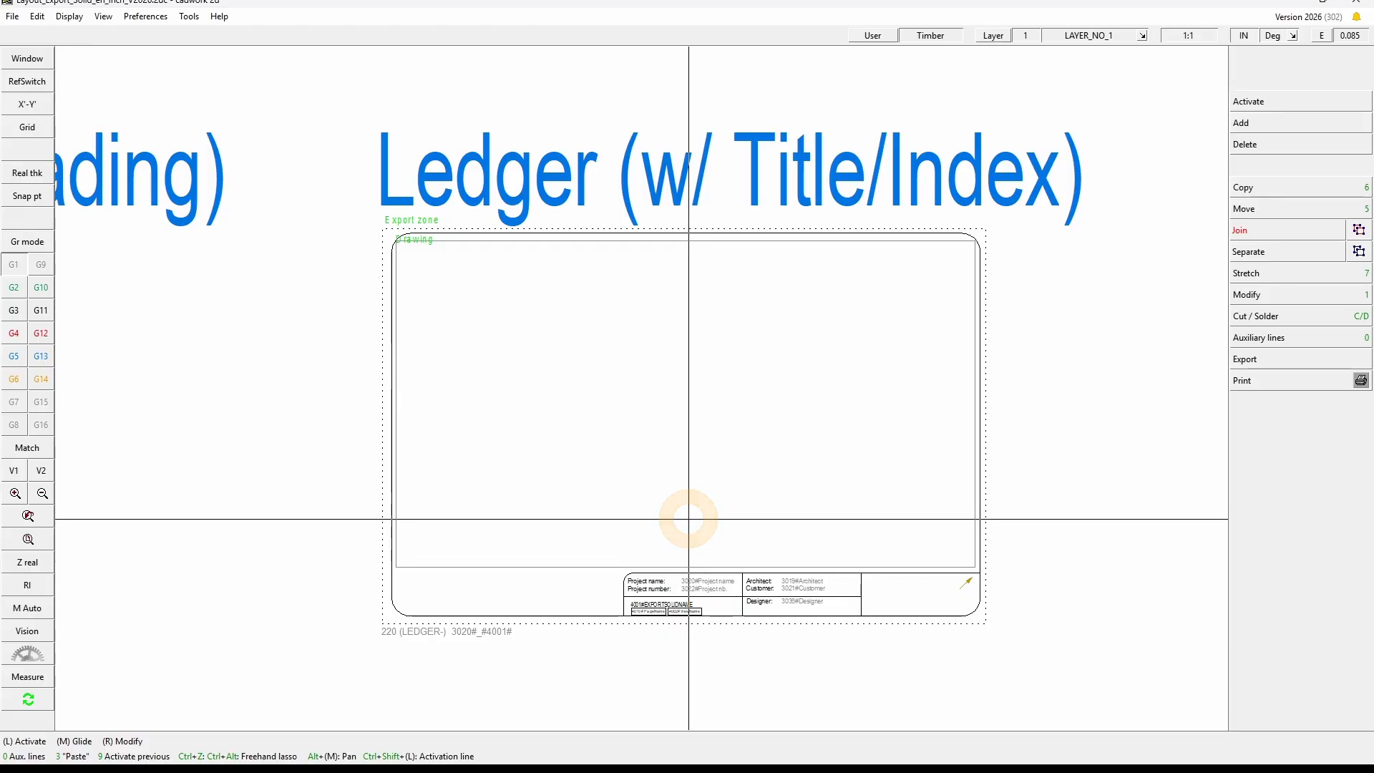
# - Find the page name macro 4010#Page_Name in the available text descriptions and select it
pyautogui.scroll(-5, 673, 476)
pyautogui.scroll(-1, 230, 454)
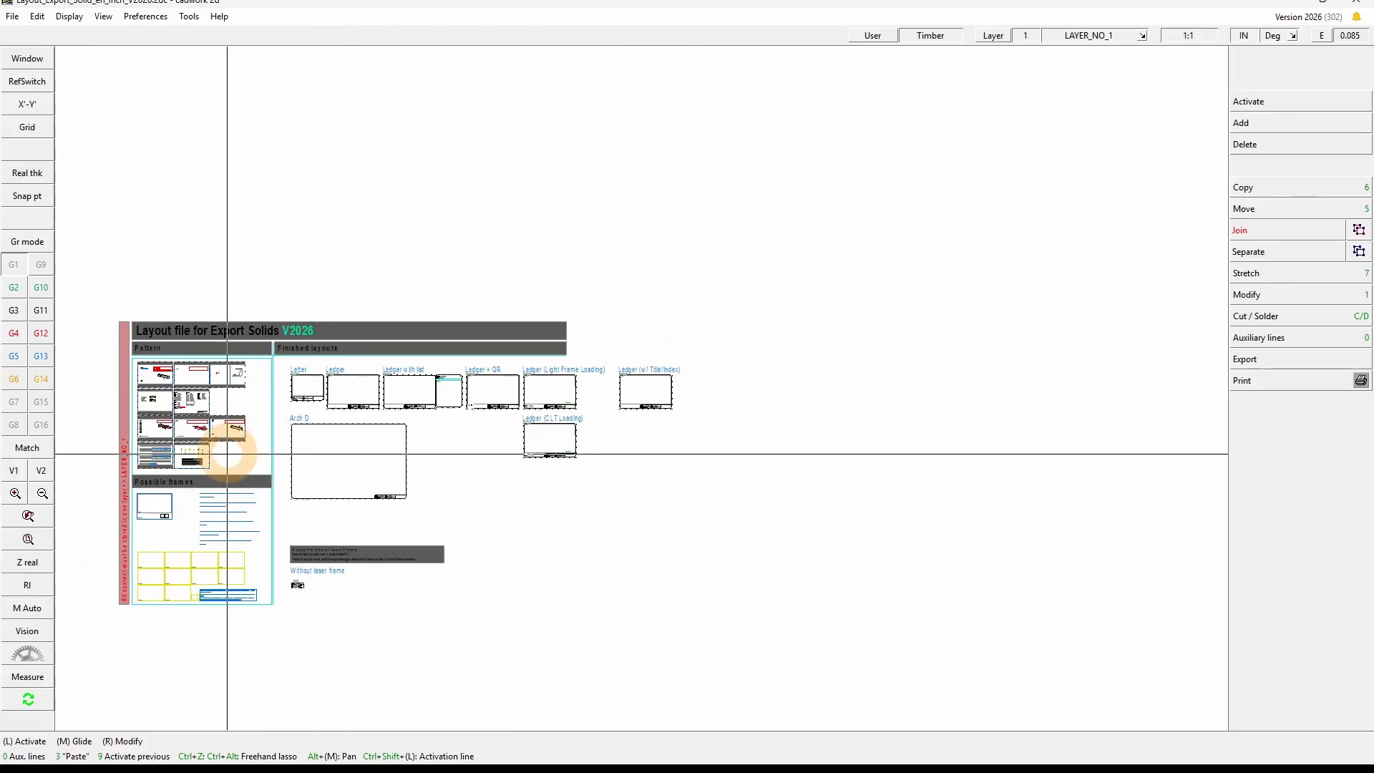
pyautogui.scroll(1, 186, 403)
pyautogui.scroll(8, 641, 388)
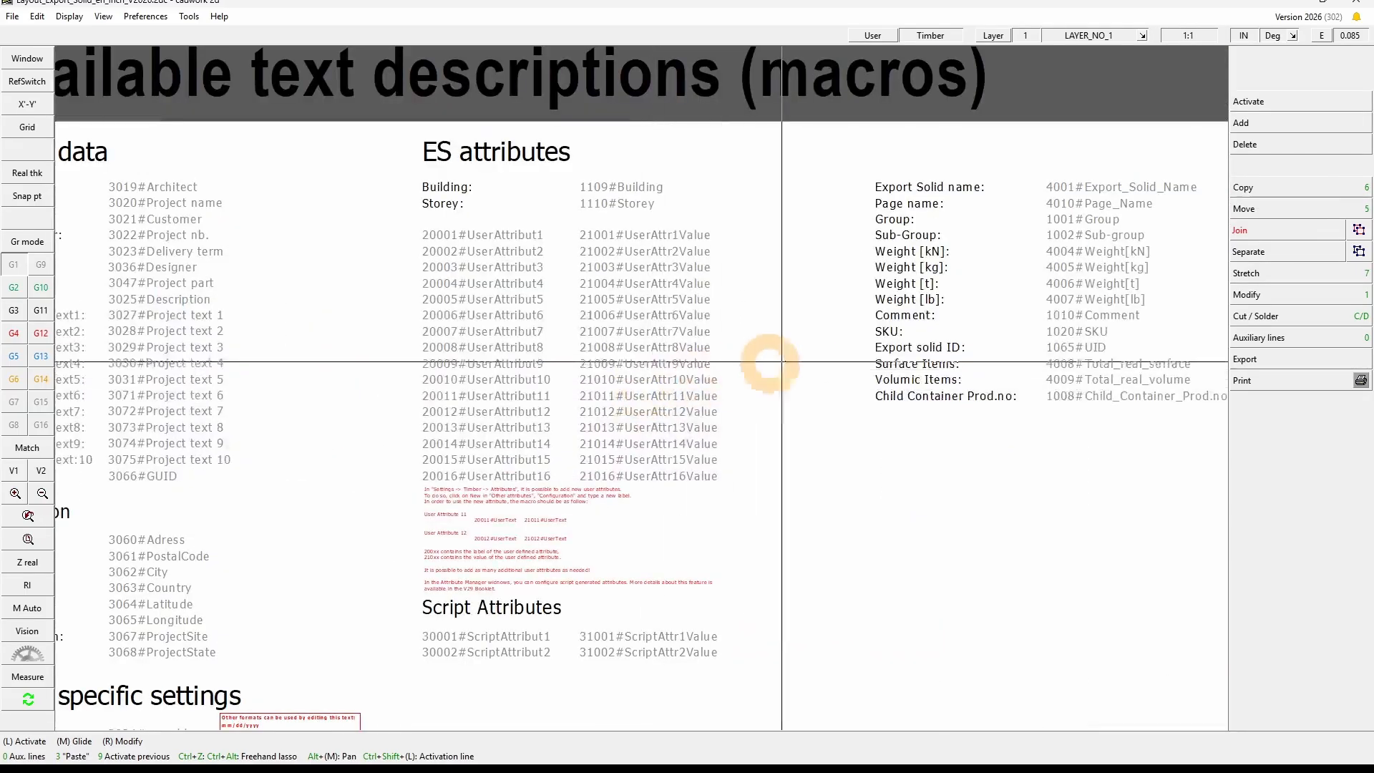
pyautogui.moveTo(784, 366); pyautogui.dragTo(641, 380, button='middle')
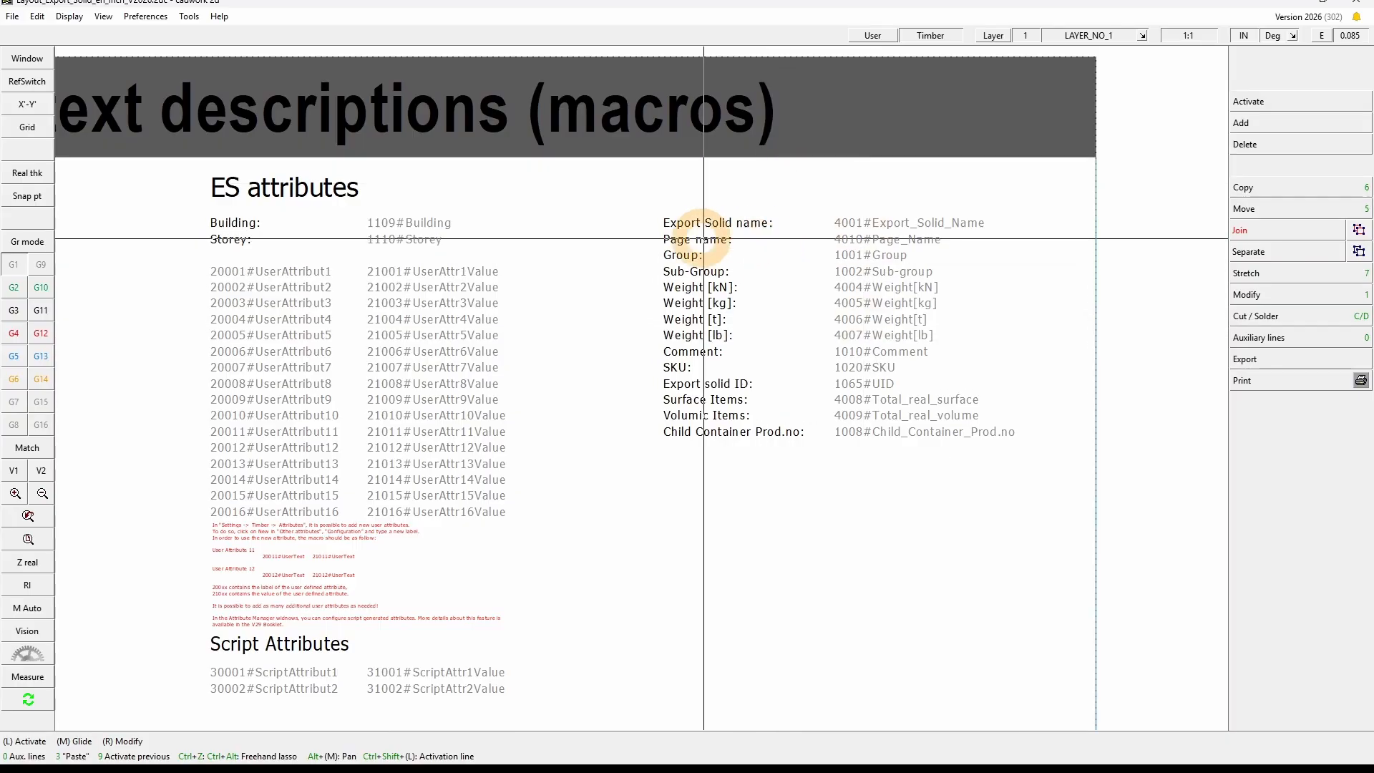
pyautogui.click(861, 239)
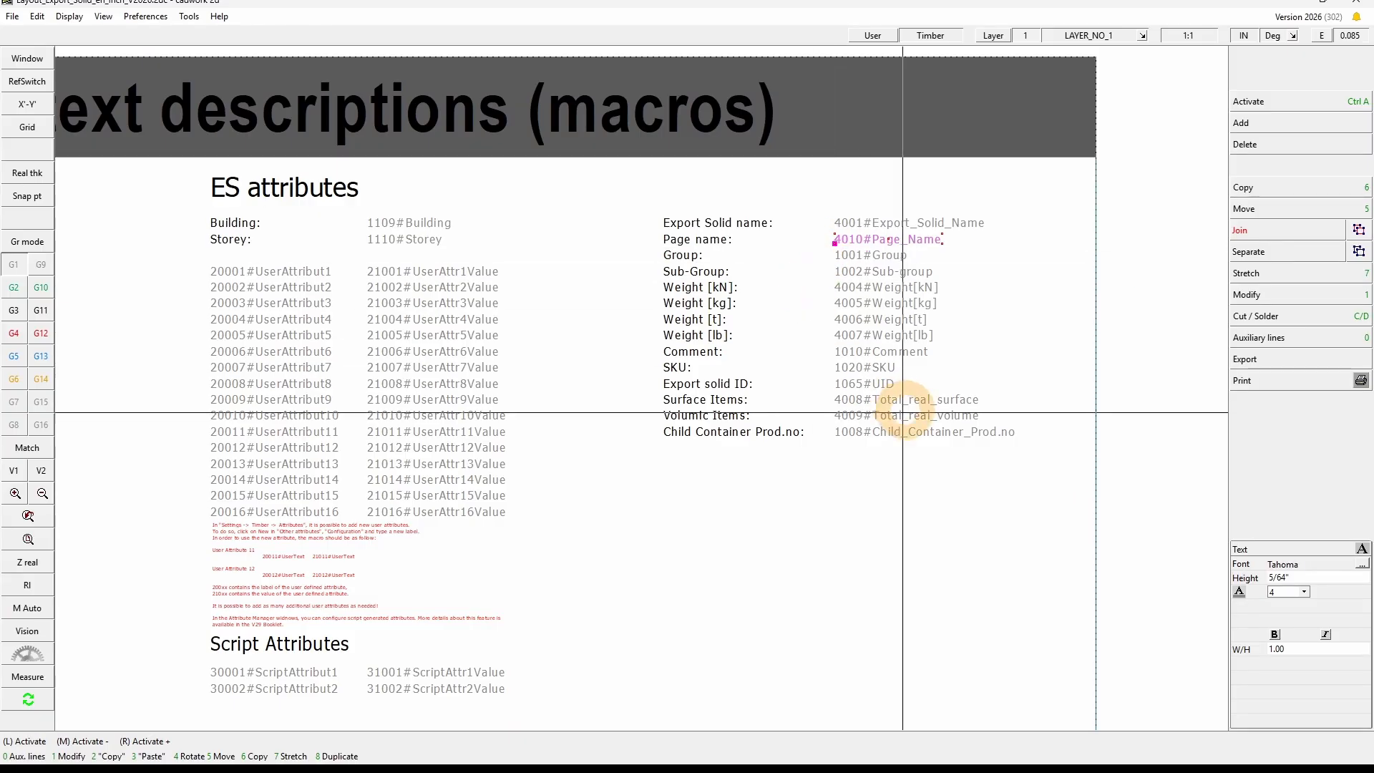
# - Look up the view name macro 4002#VIEWNAME in the Views descriptions pattern
pyautogui.scroll(-5, 830, 410)
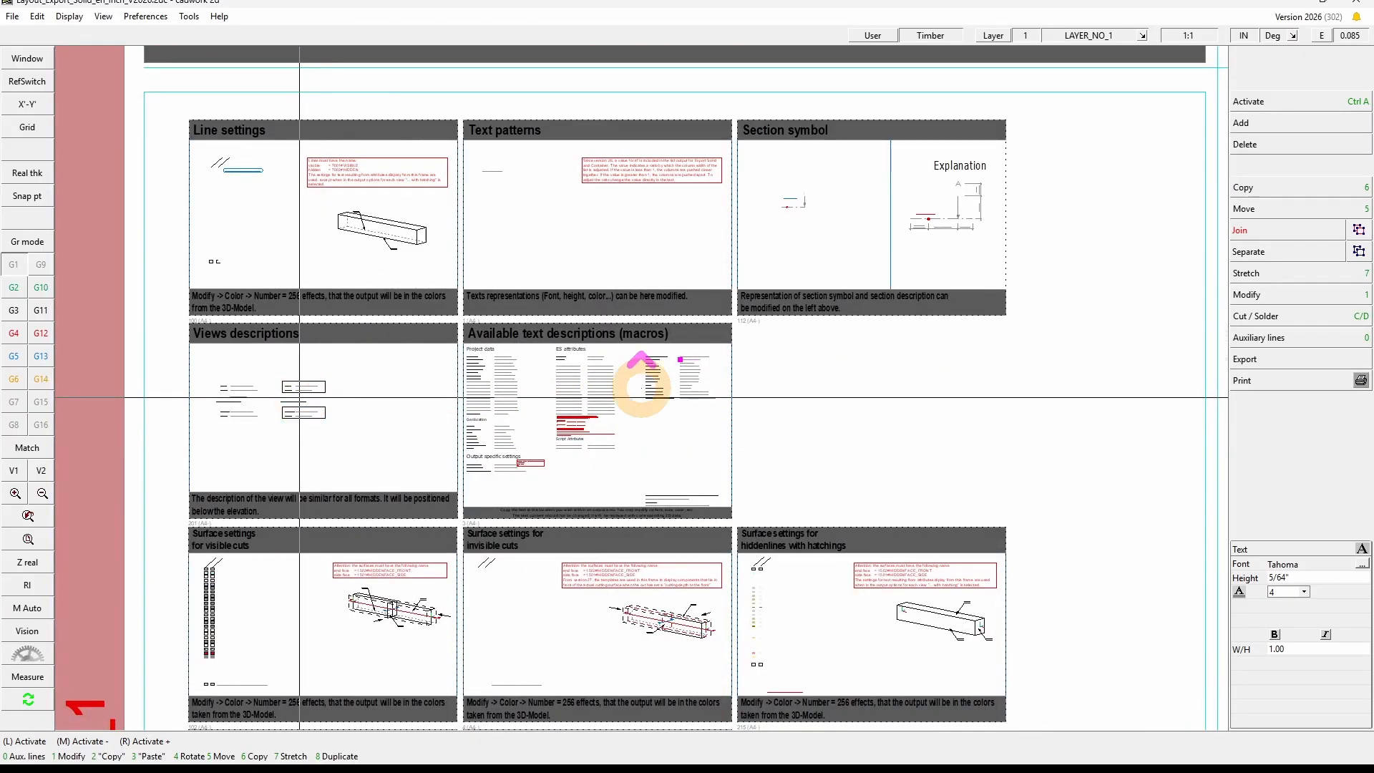
pyautogui.scroll(5, 657, 379)
pyautogui.scroll(3, 657, 379)
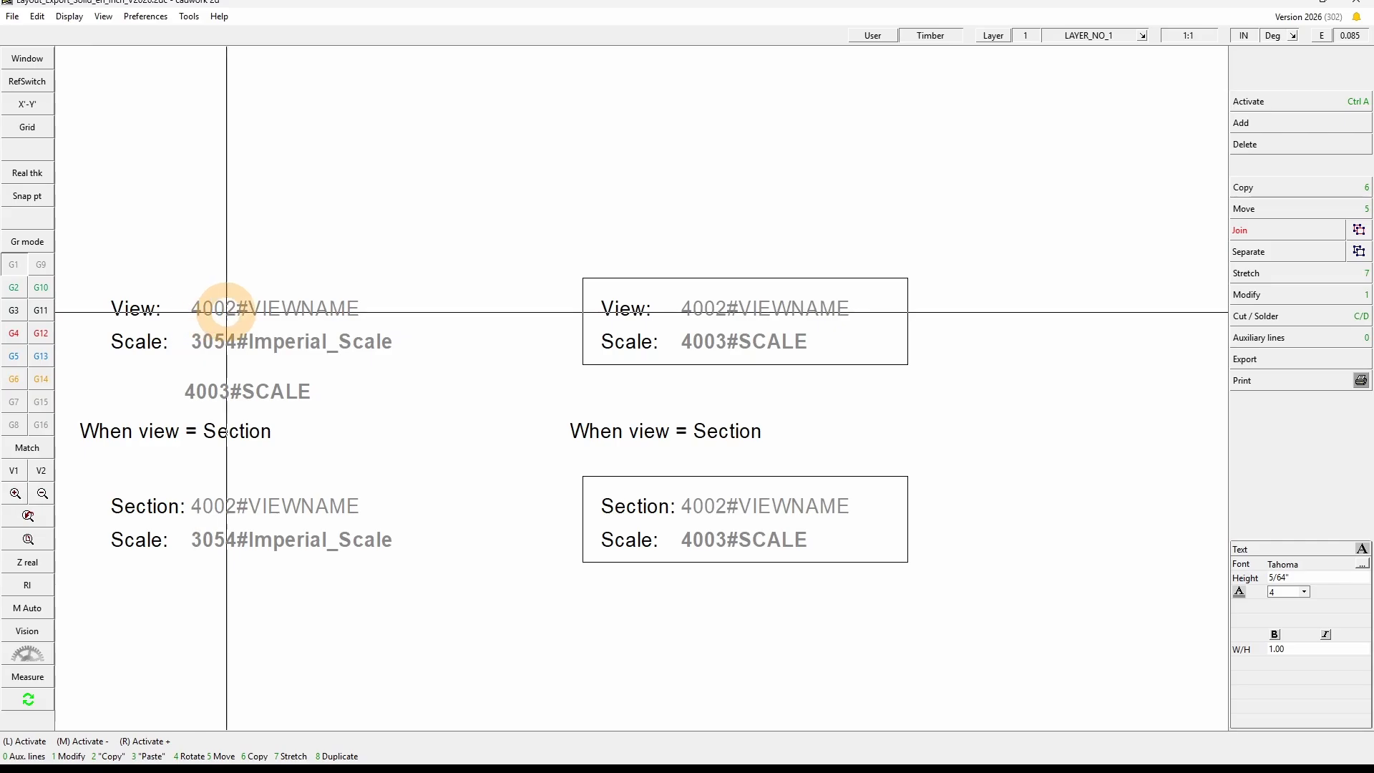
pyautogui.scroll(-7, 638, 380)
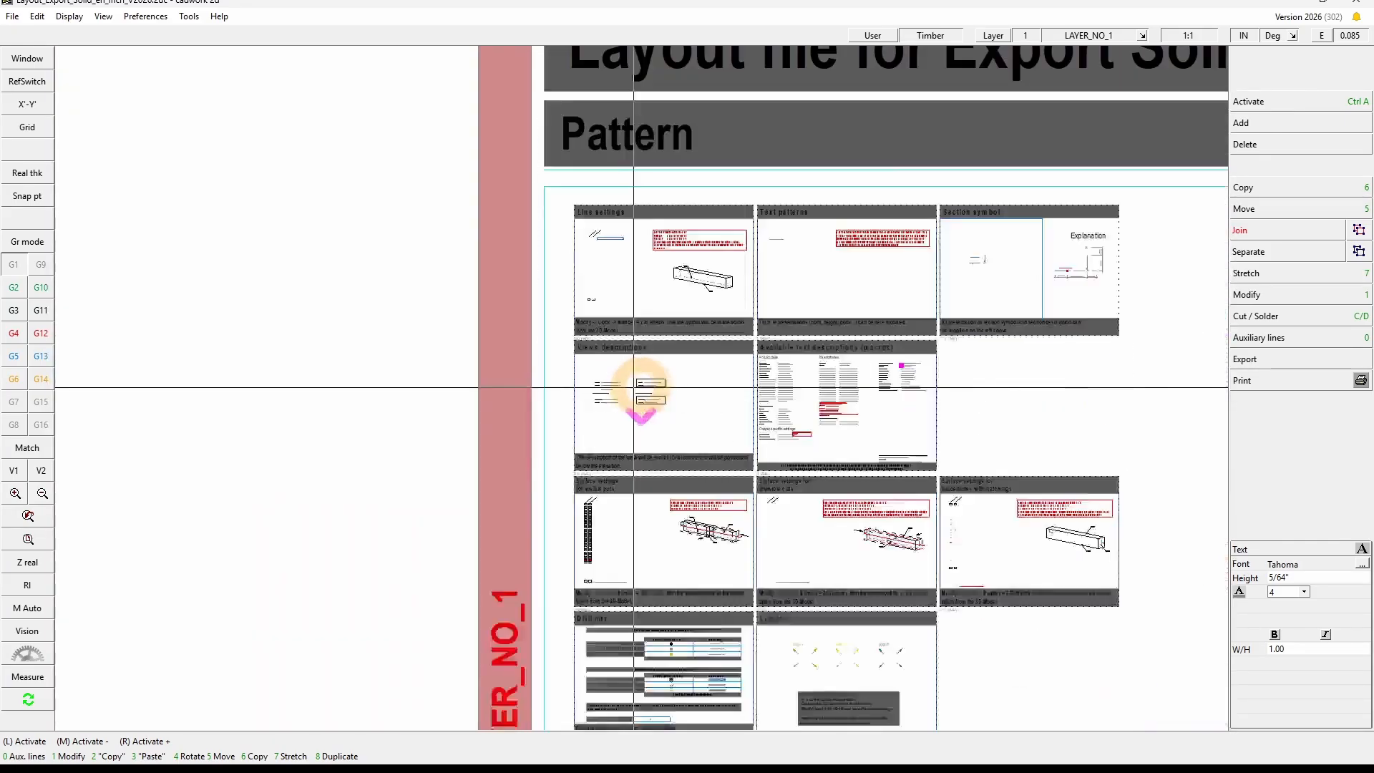
# - Check the Index and Title properties of the Ledger (w/ Title/Index) printing frame
pyautogui.scroll(10, 1134, 386)
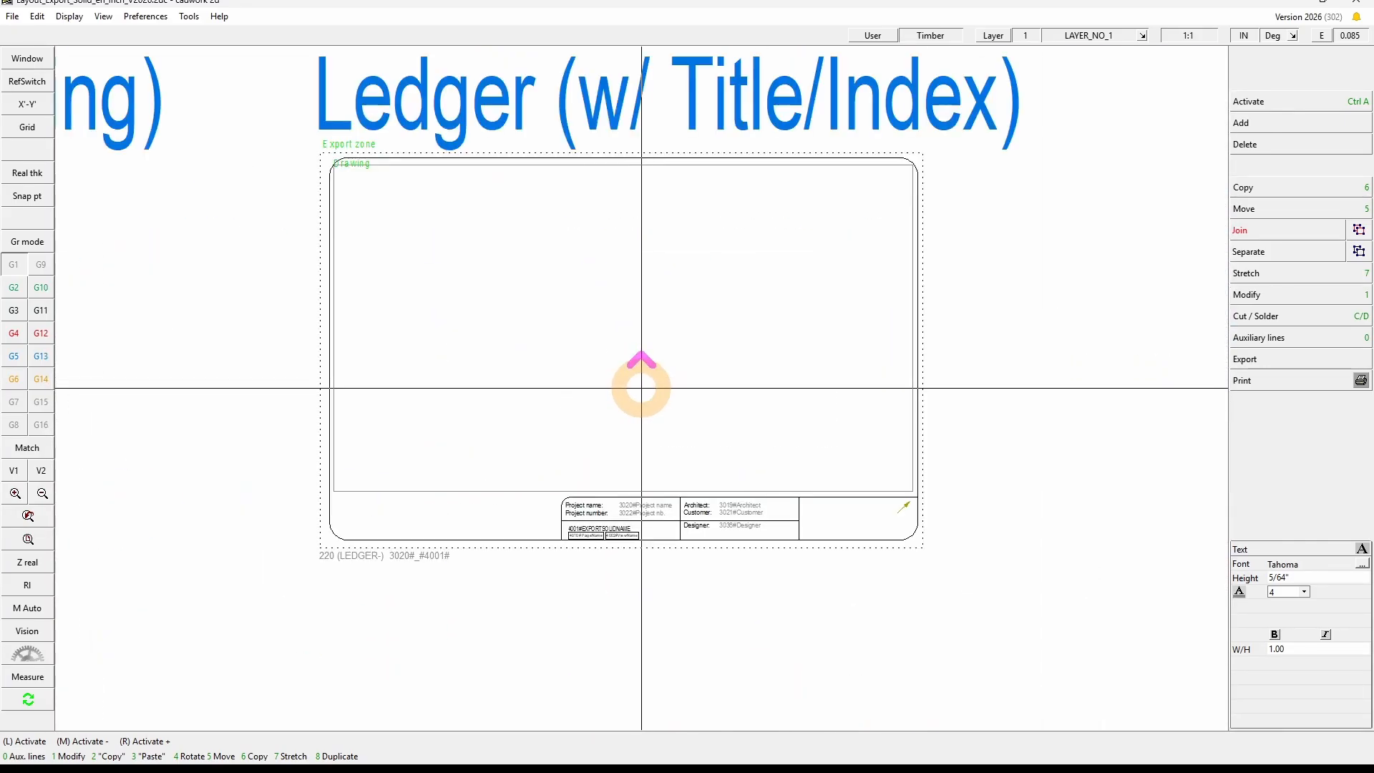
pyautogui.click(260, 630)
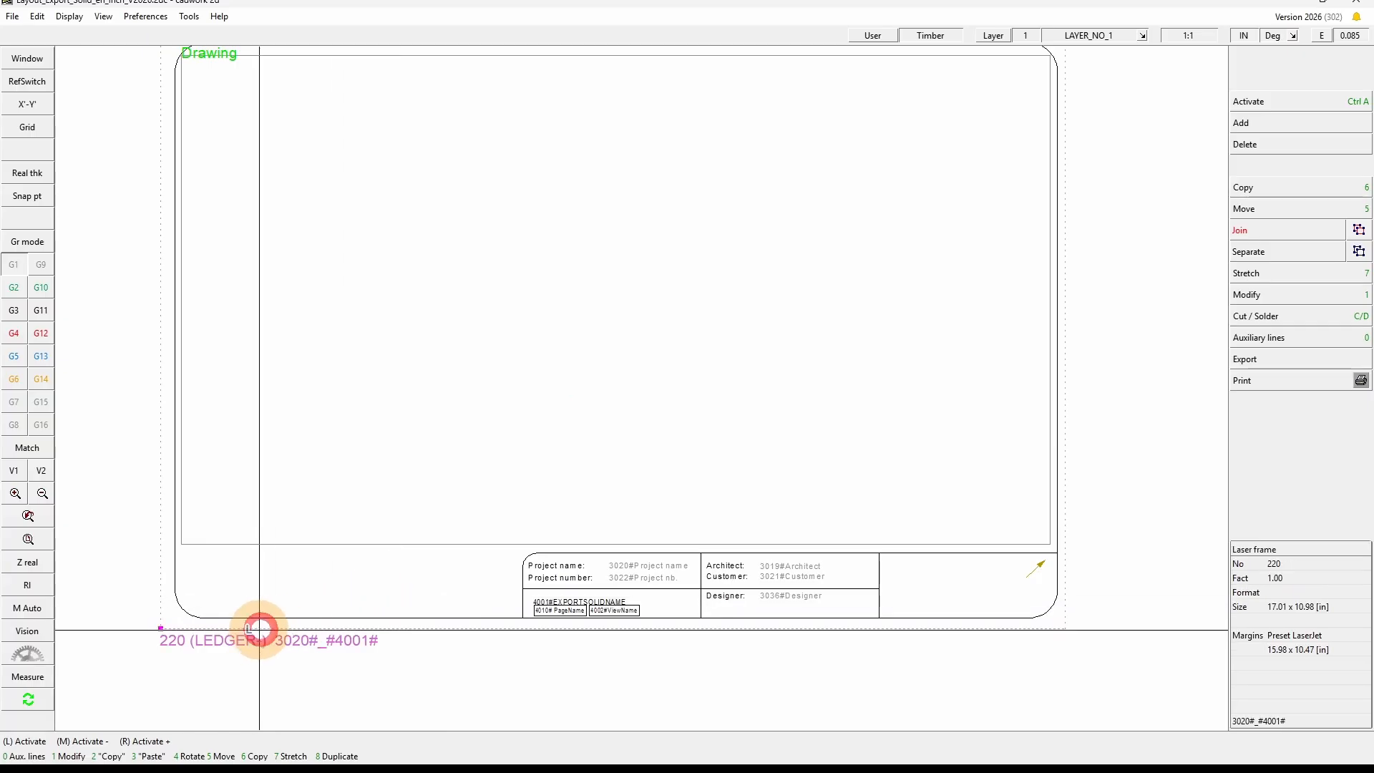
pyautogui.click(1269, 301)
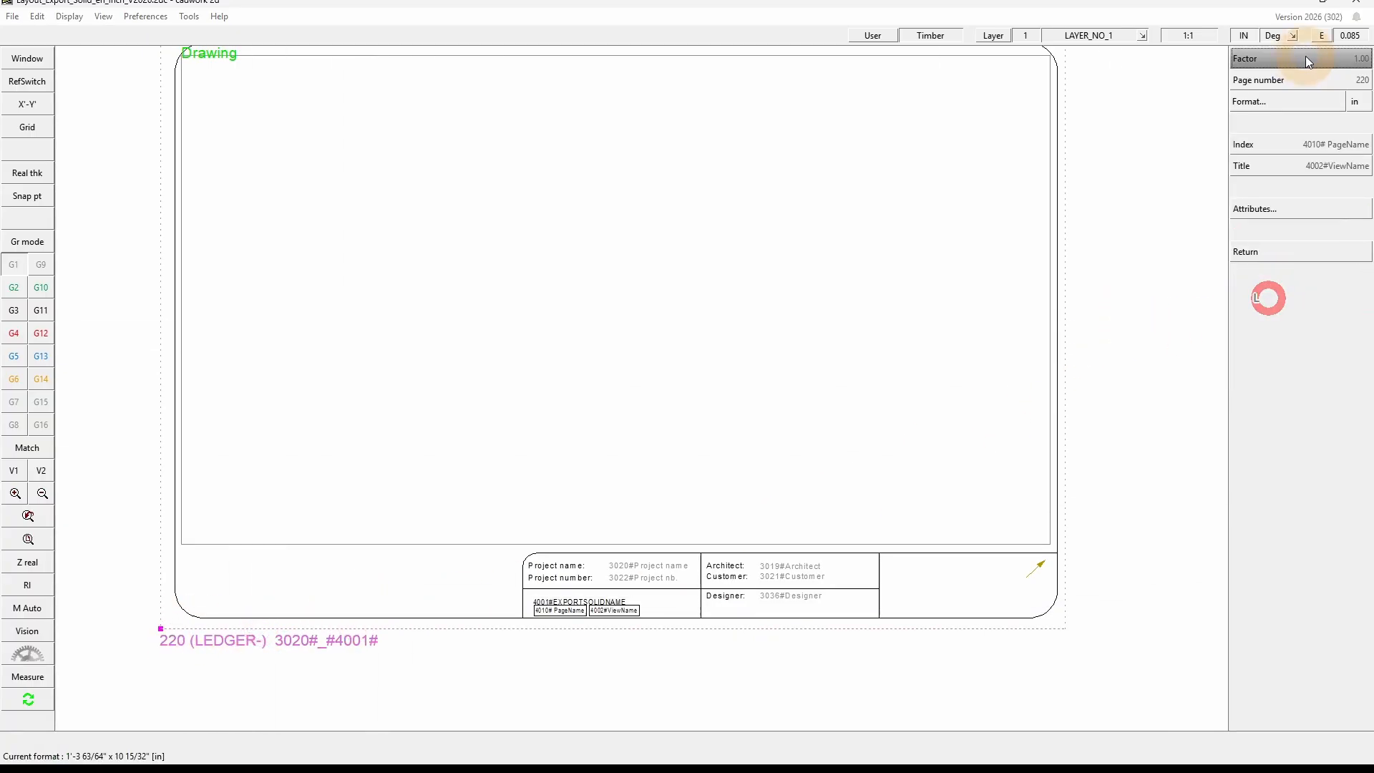
pyautogui.rightClick(1325, 168)
# - Examine the boxed page name and view name macros in the Ledger (w/ Title/Index) title block, then clear the selection
pyautogui.keyDown('shift'); pyautogui.click(508, 629); pyautogui.keyUp('shift')
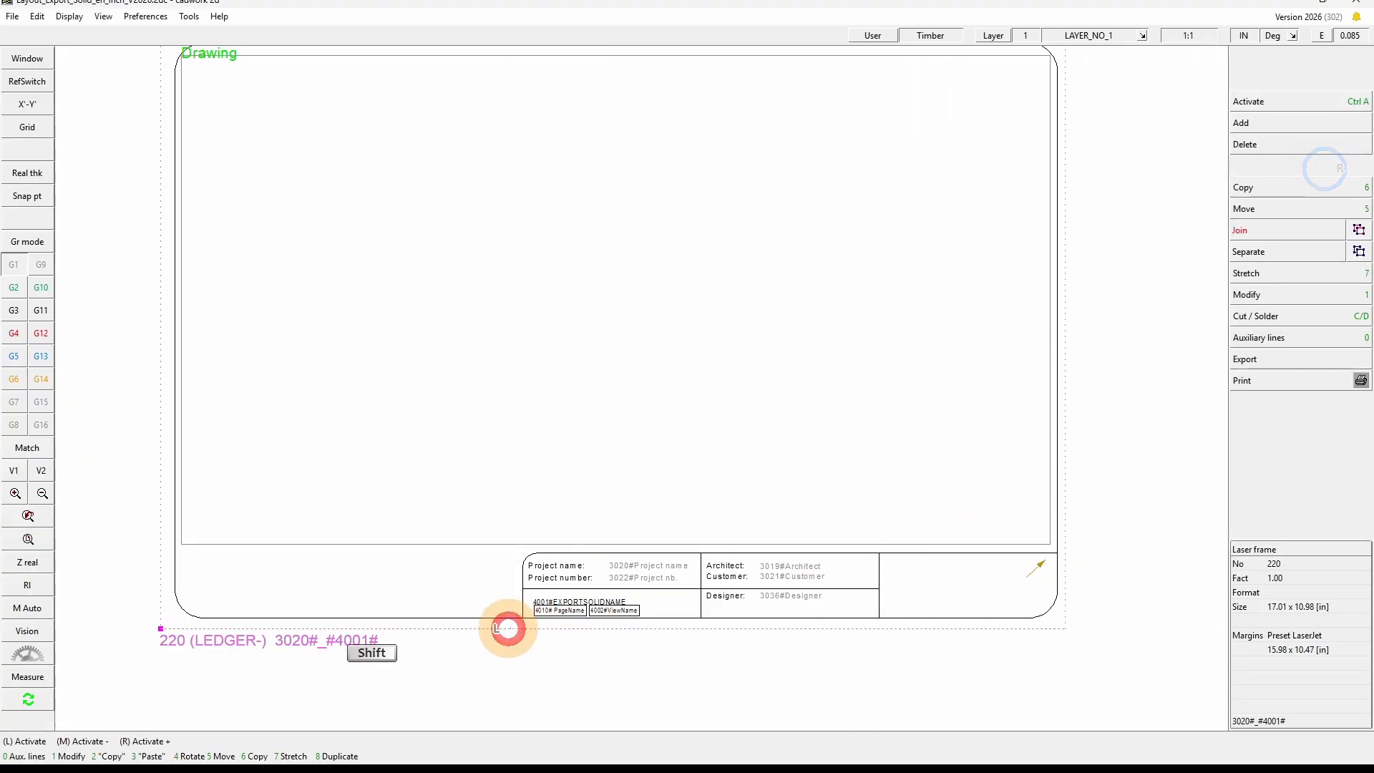
pyautogui.keyDown('shift'); pyautogui.click(675, 583); pyautogui.keyUp('shift')
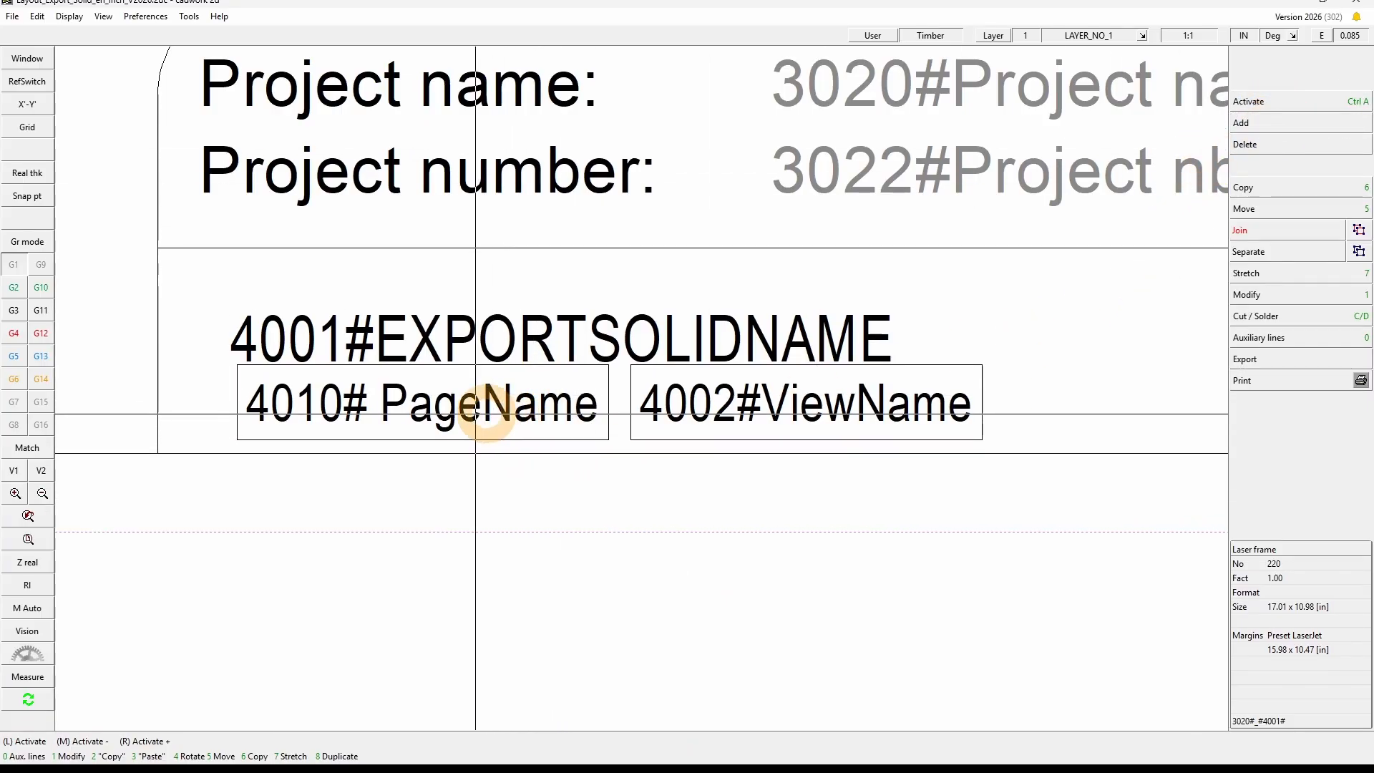
pyautogui.moveTo(205, 445); pyautogui.dragTo(621, 363)
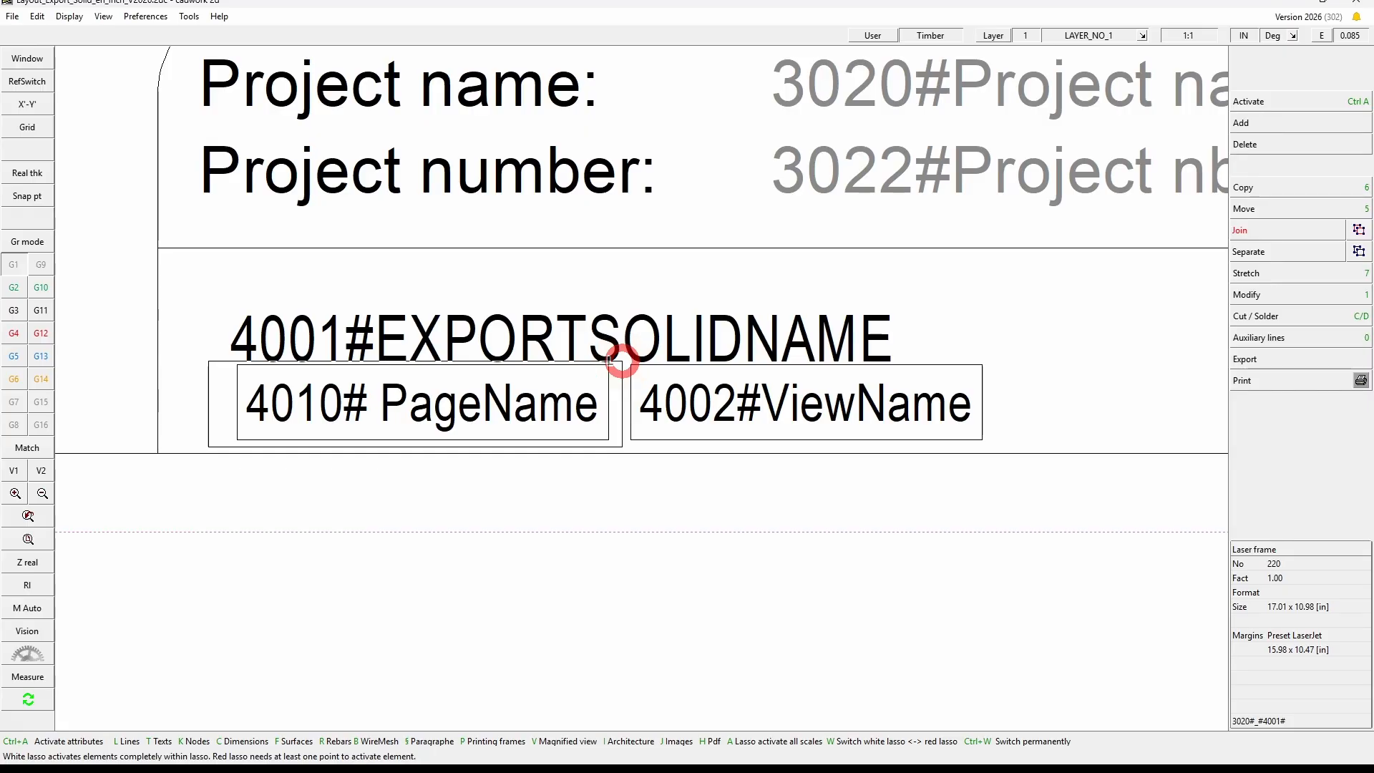
pyautogui.moveTo(621, 363); pyautogui.dragTo(622, 361)
pyautogui.click(680, 603)
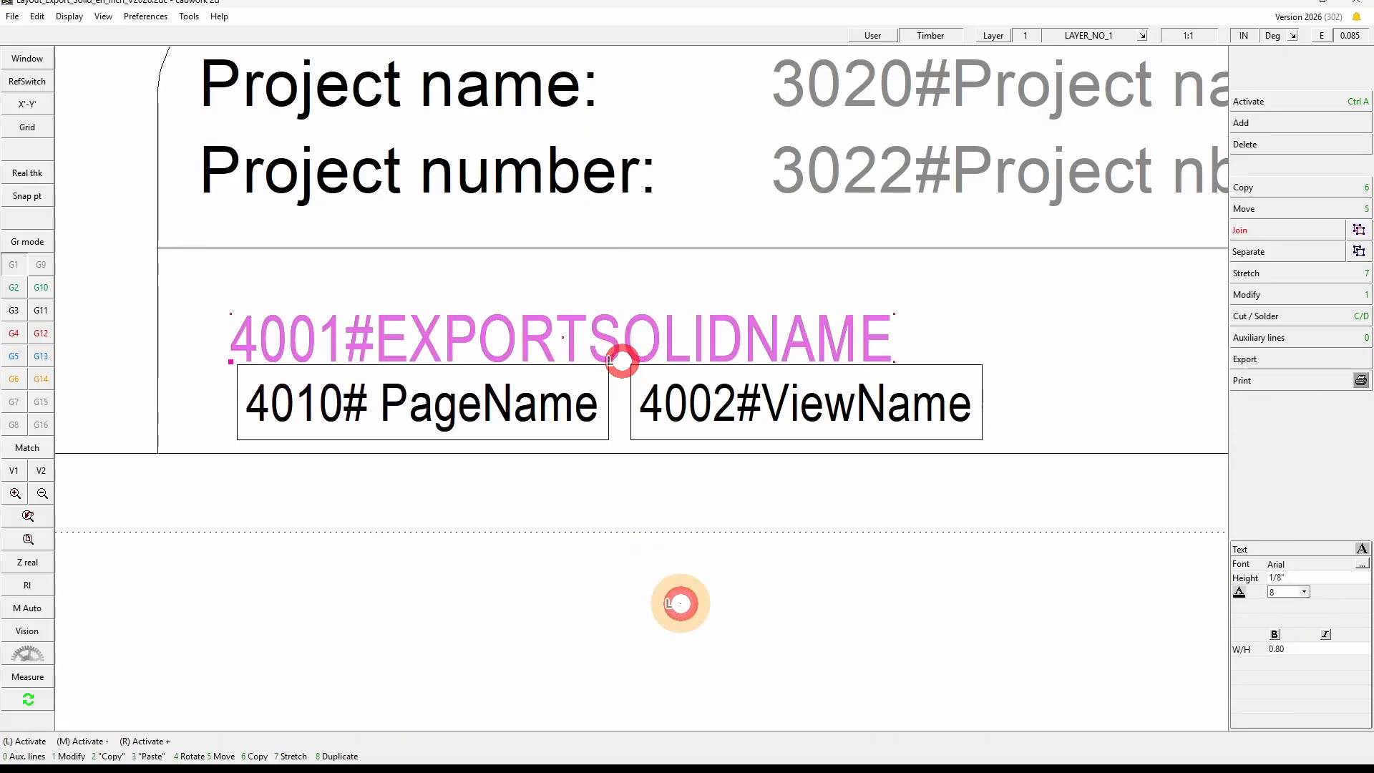
pyautogui.scroll(-3, 649, 441)
pyautogui.click(684, 494)
pyautogui.rightClick(686, 489)
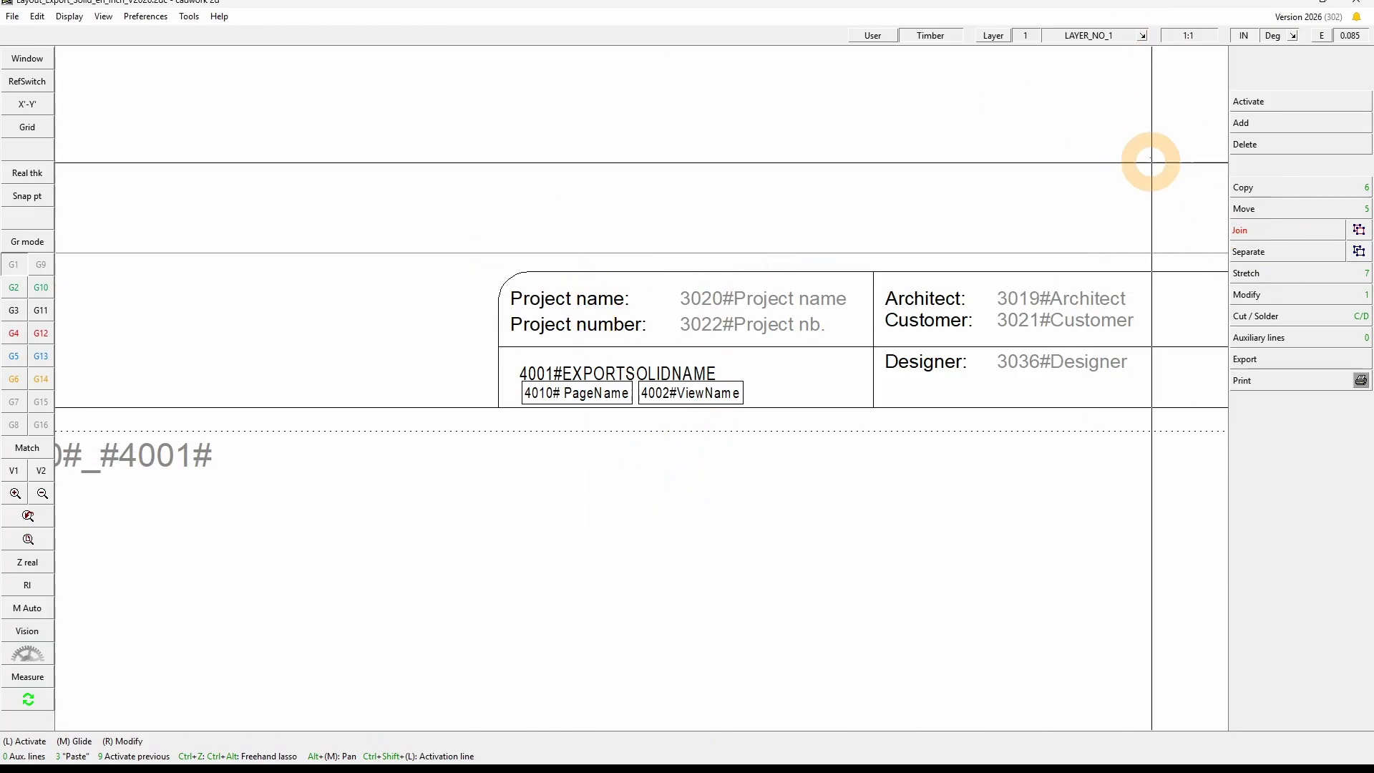
# - Return to the exported 2D drawing and view the complete row of sheets
pyautogui.rightClick(827, 570)
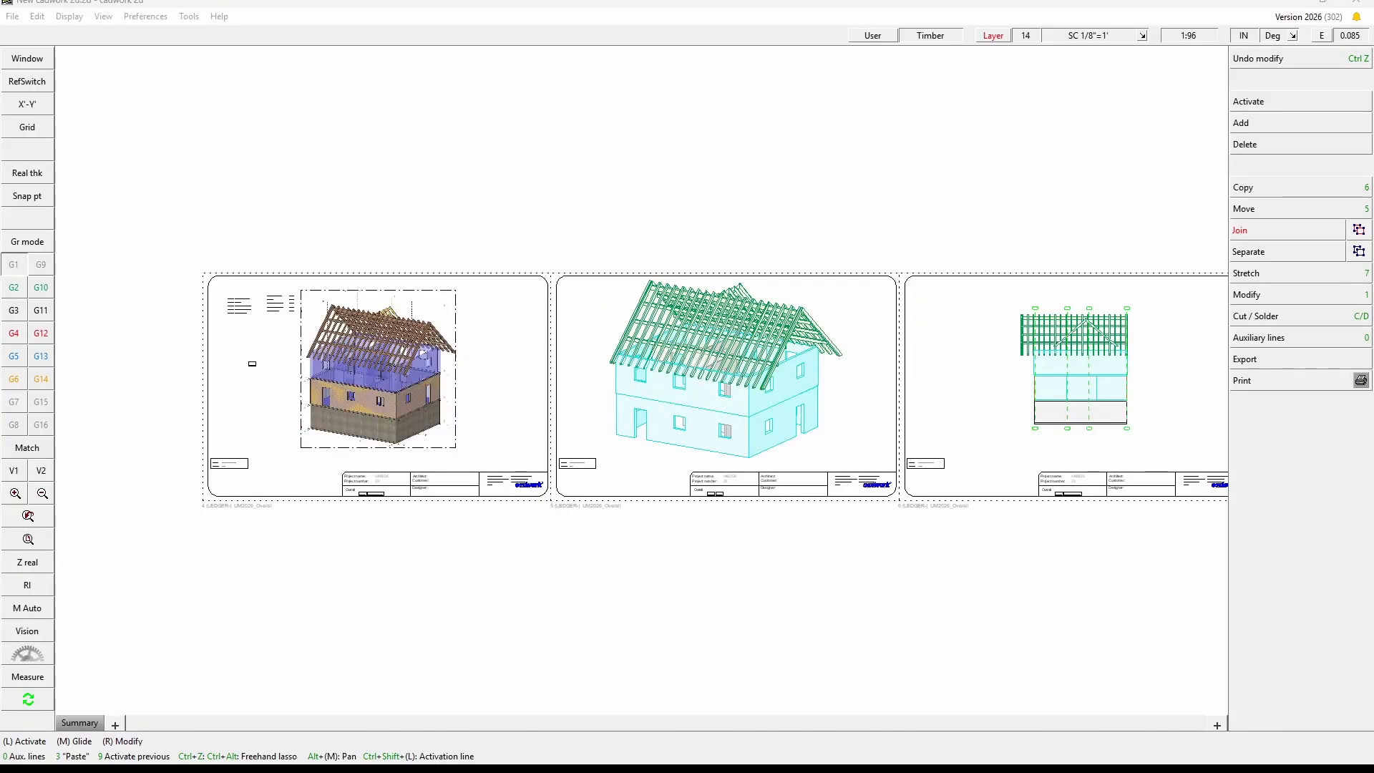
pyautogui.click(613, 601)
pyautogui.rightClick(830, 565)
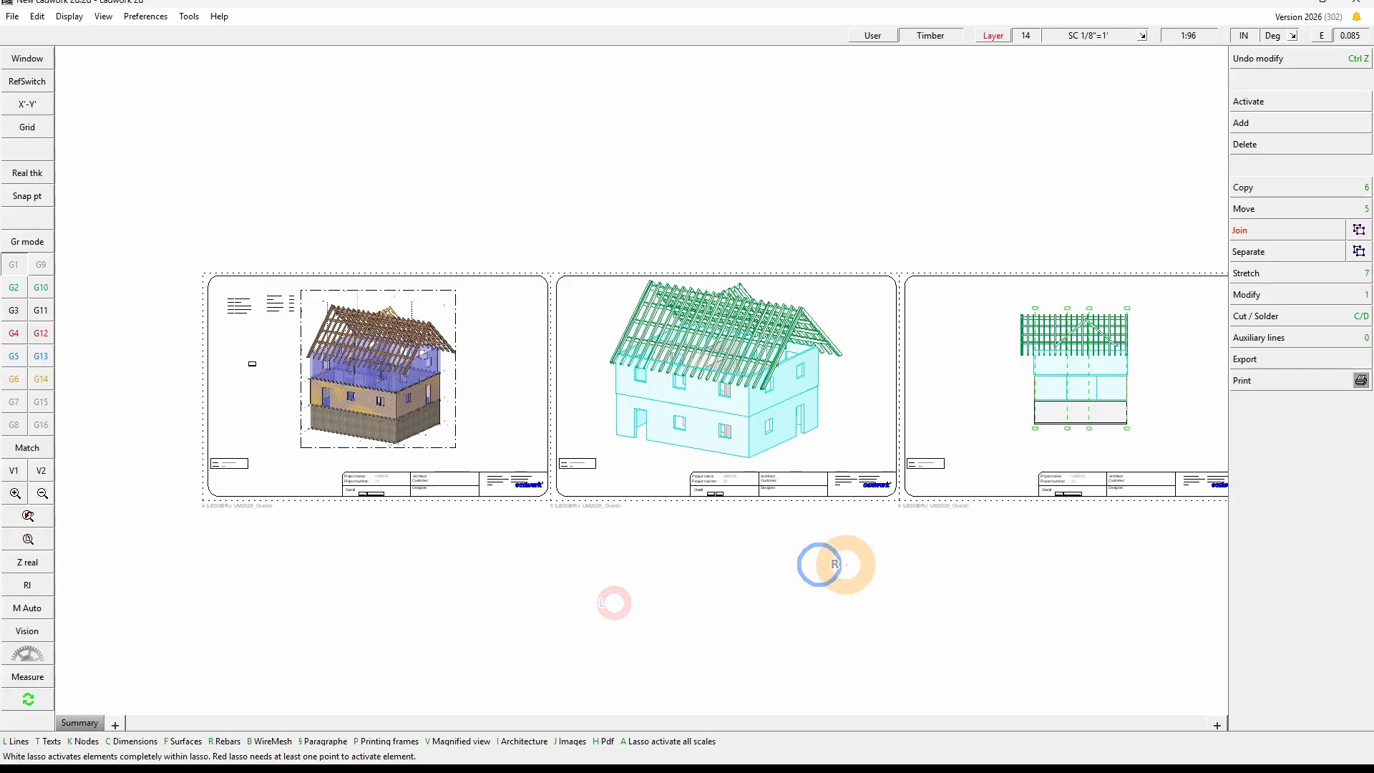
pyautogui.click(880, 570)
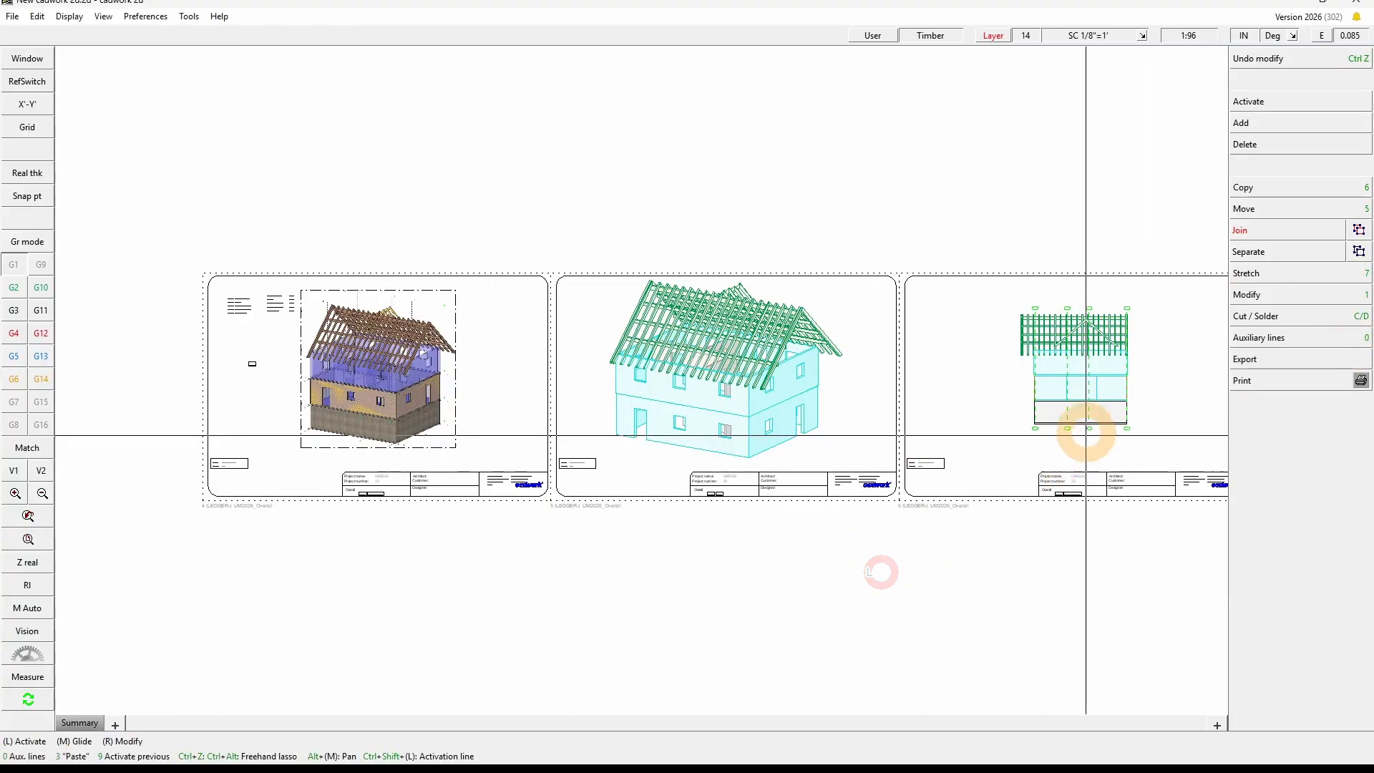
pyautogui.moveTo(1085, 434); pyautogui.dragTo(627, 339, button='middle')
pyautogui.scroll(-5, 605, 424)
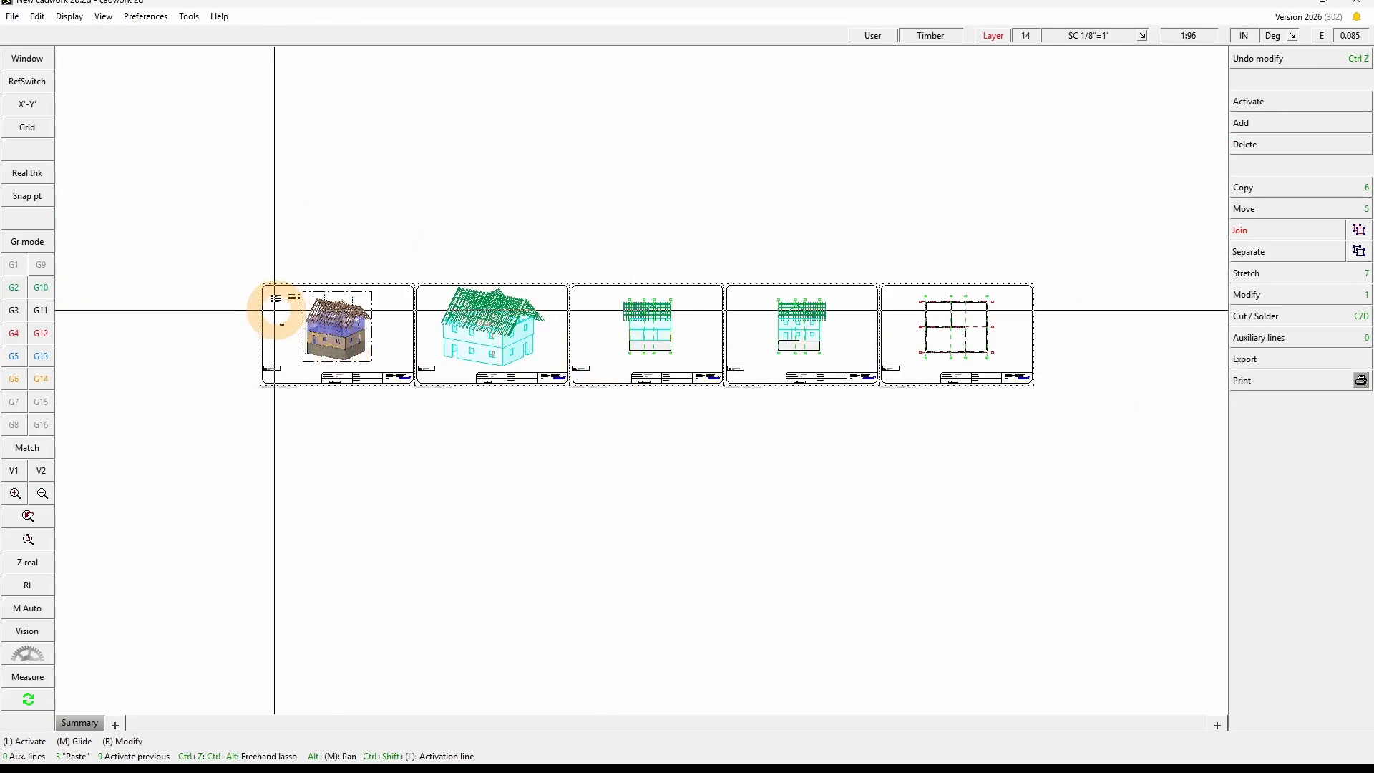
# - Examine the two tables of contents on the cover sheet, comparing the indexed list with the numbered list
pyautogui.keyDown('shift'); pyautogui.moveTo(255, 310); pyautogui.dragTo(292, 282); pyautogui.keyUp('shift')
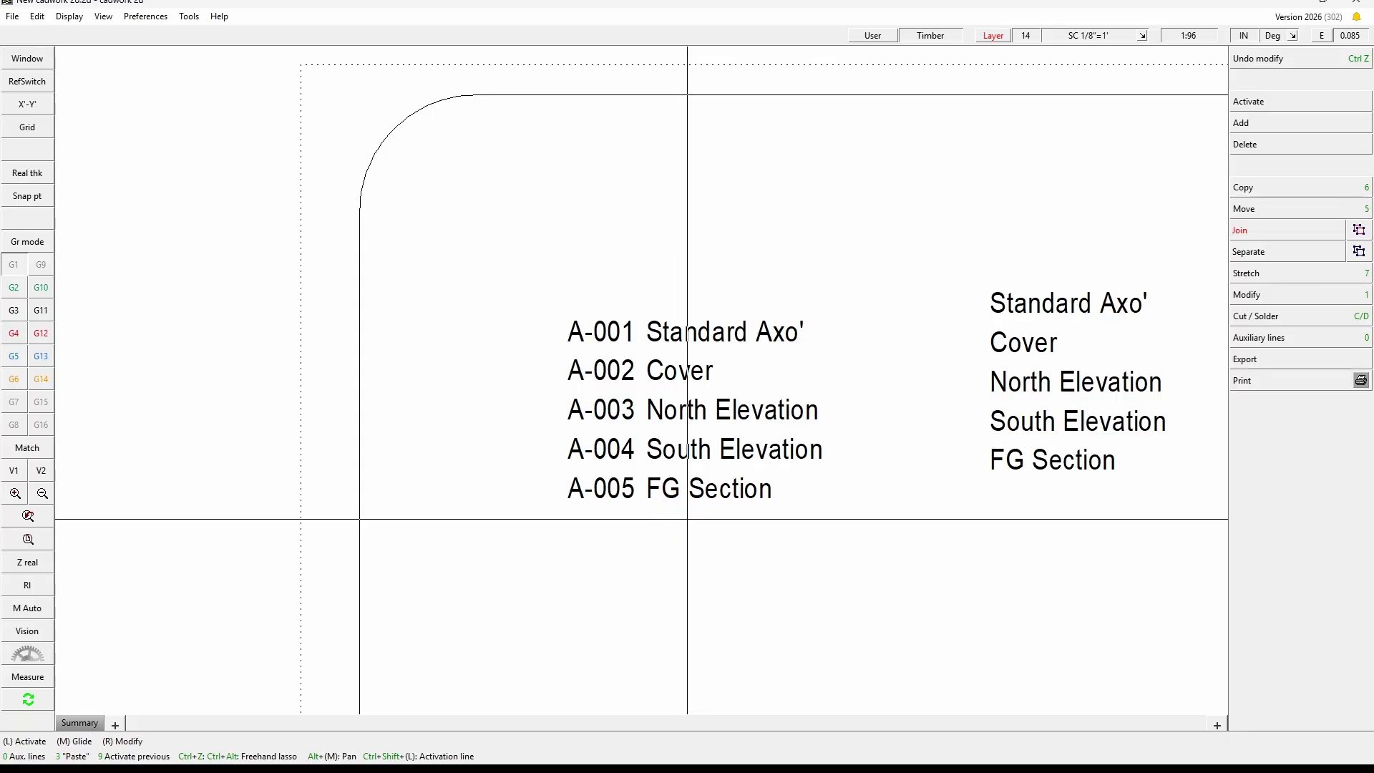
pyautogui.scroll(-2, 671, 473)
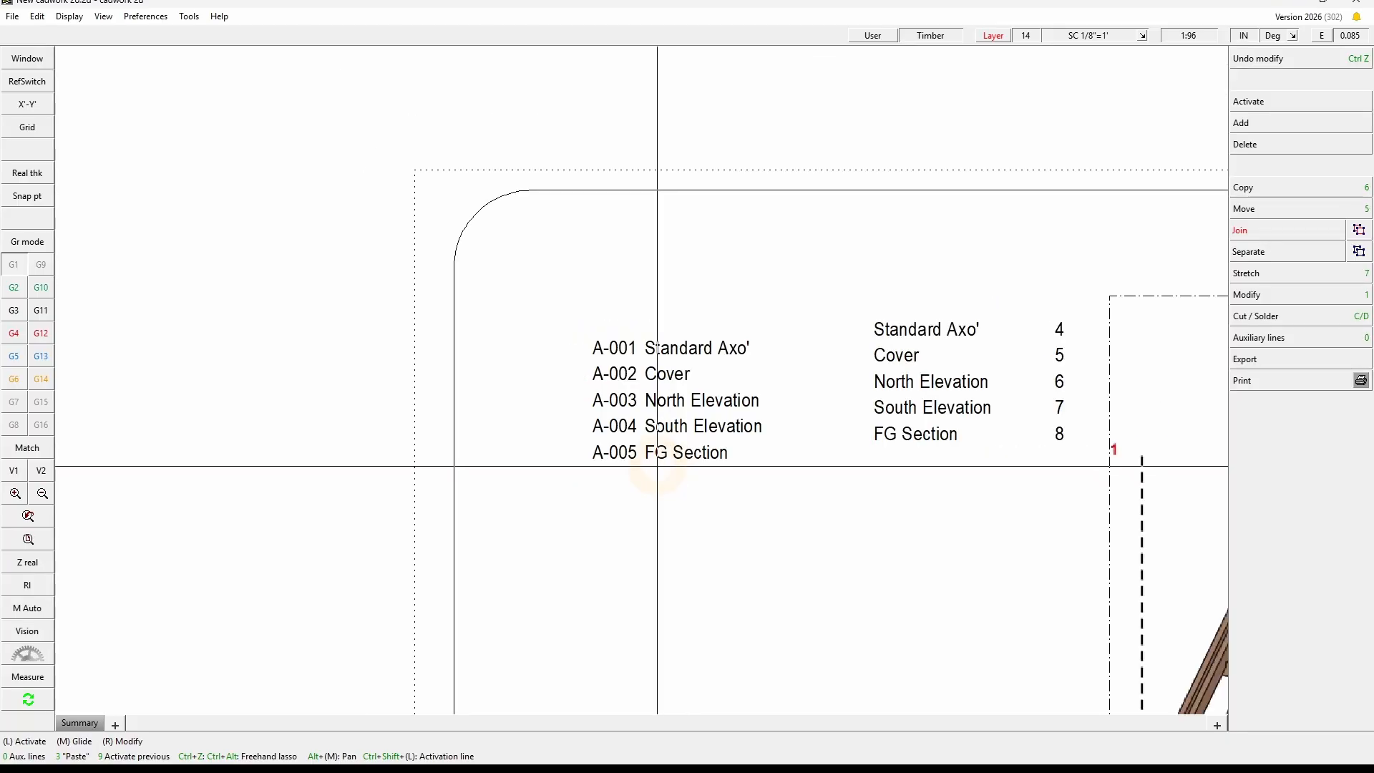
pyautogui.scroll(-2, 656, 465)
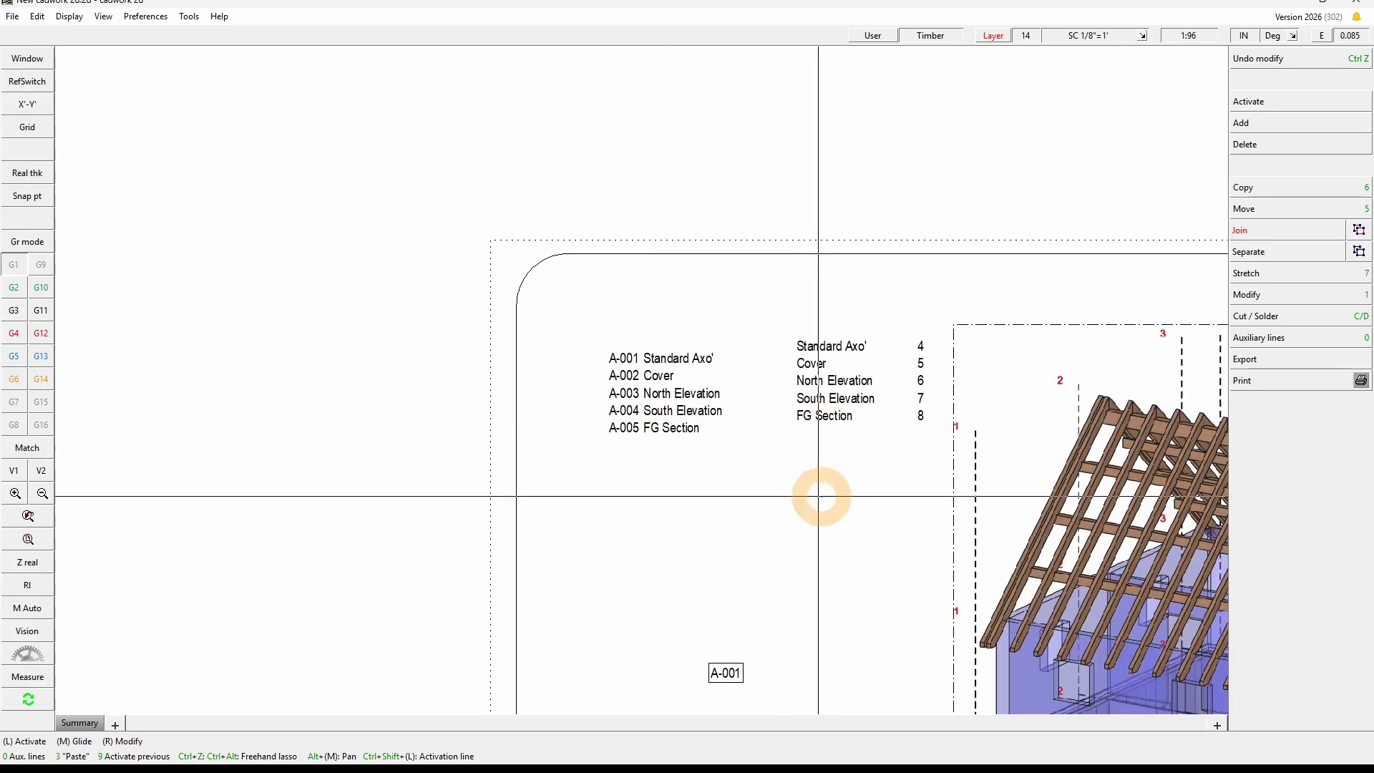
pyautogui.scroll(-2, 712, 388)
pyautogui.scroll(-2, 723, 404)
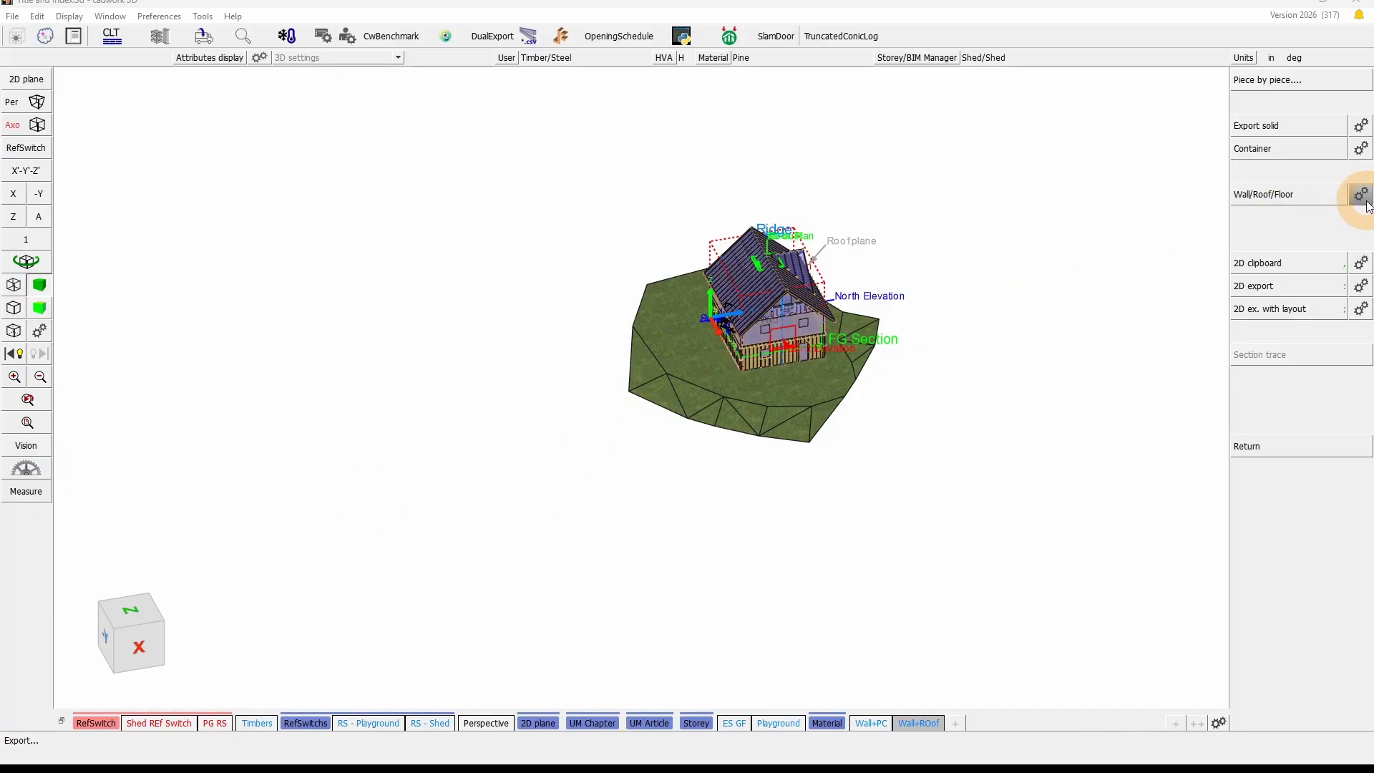
# - Open the layout file Layout_Wall_EN_Inch_V2026.2dc for editing from the framed Wall/Roof/Floor shop drawing settings in the 3D model
pyautogui.click(1361, 194)
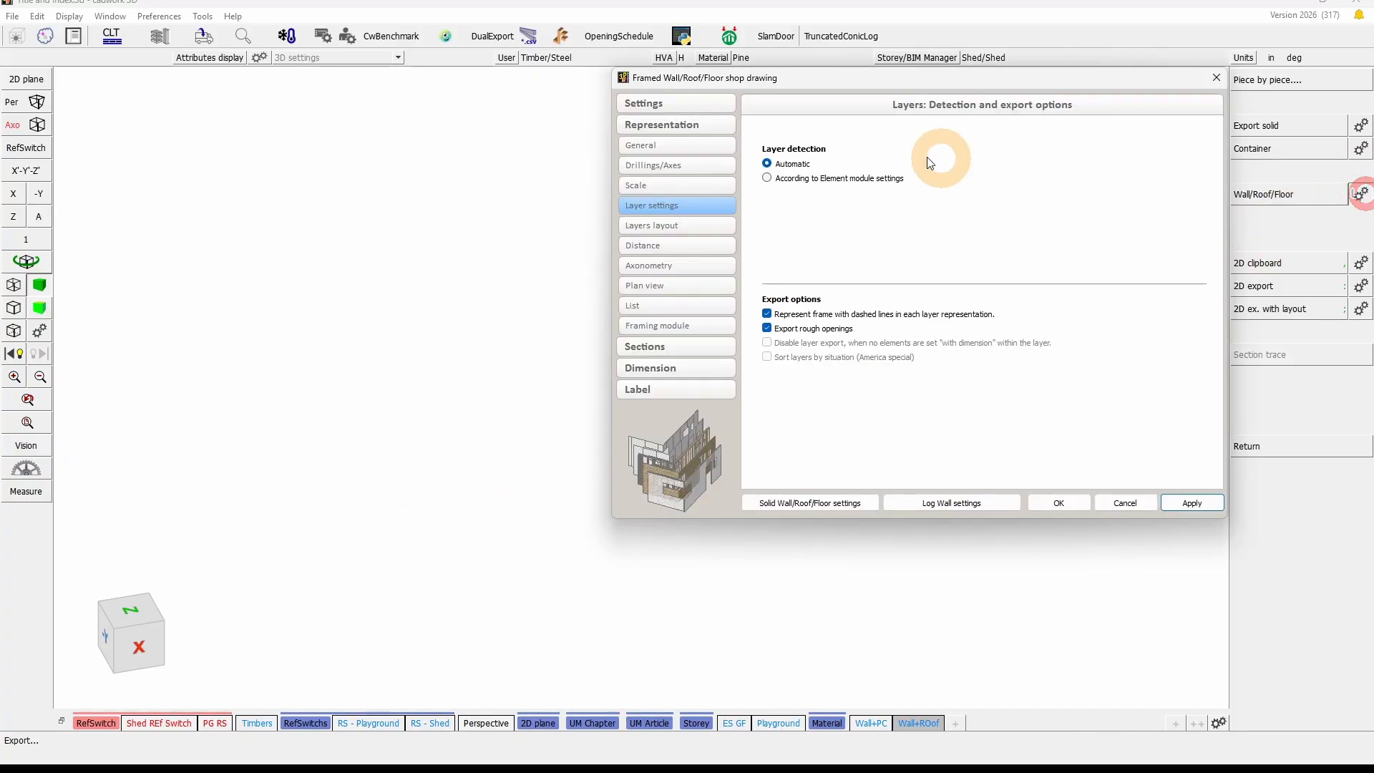
pyautogui.click(693, 103)
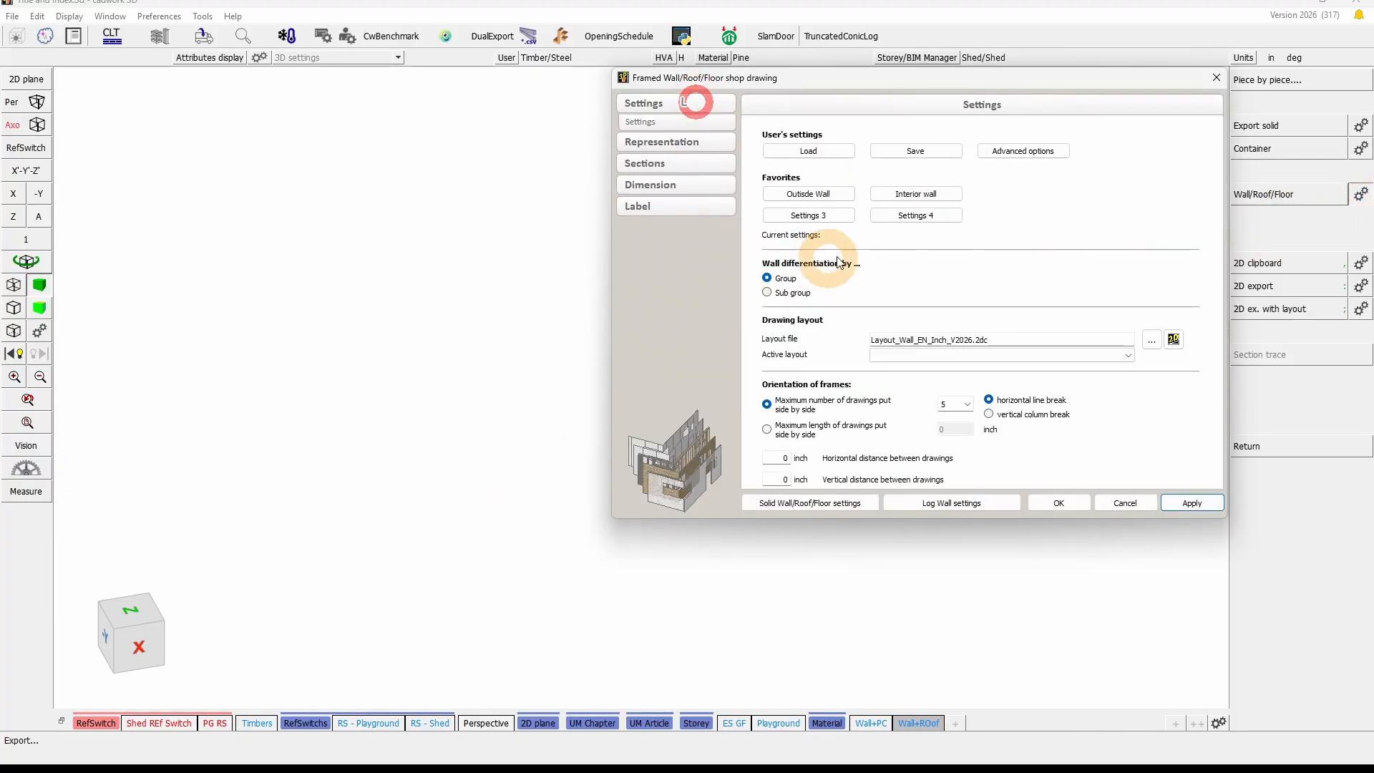
pyautogui.click(1174, 339)
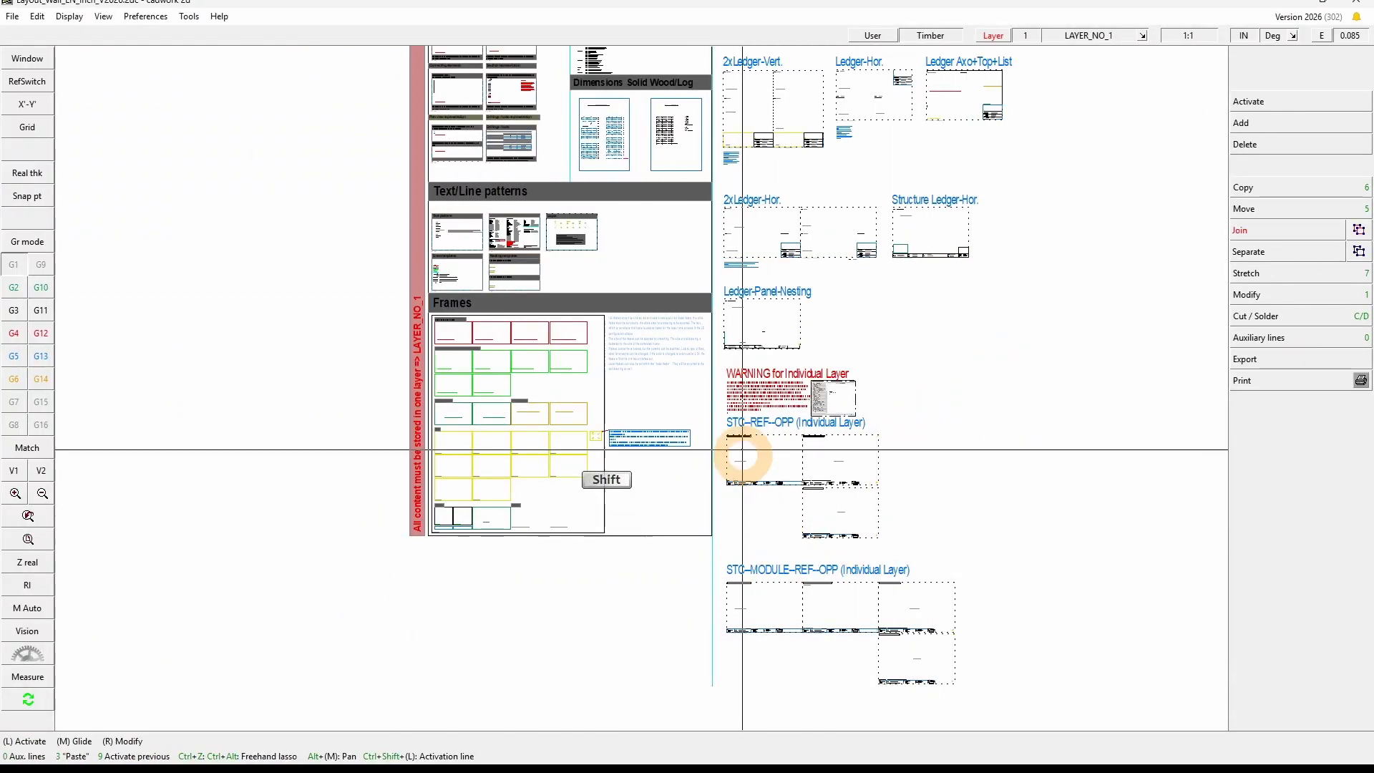
# - Examine the frames, side labels and layer number macros of the STC--REF--OPP (Individual Layer) layout
pyautogui.keyDown('shift'); pyautogui.moveTo(719, 415); pyautogui.dragTo(891, 545); pyautogui.keyUp('shift')
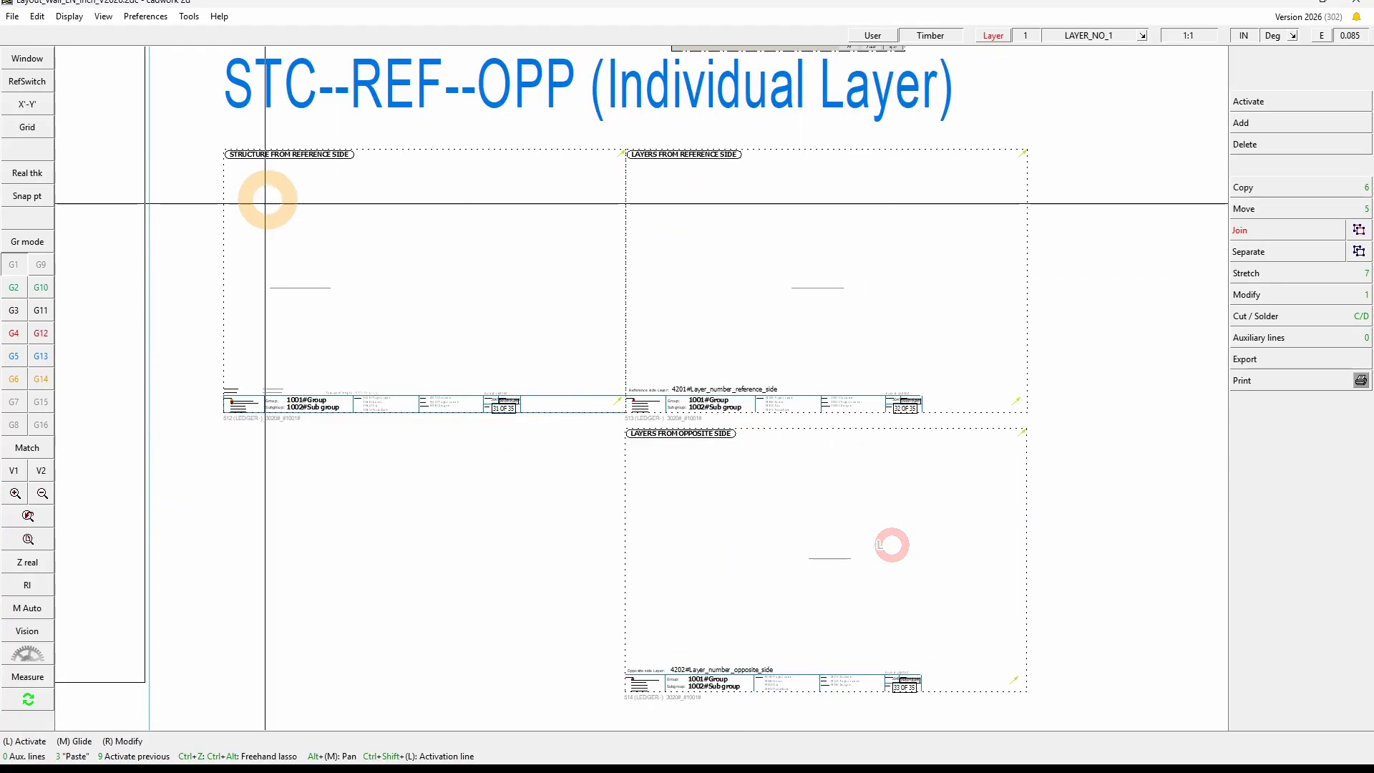
pyautogui.moveTo(263, 203)
pyautogui.mouseDown()
pyautogui.moveTo(562, 313)
pyautogui.moveTo(584, 340)
pyautogui.mouseUp()
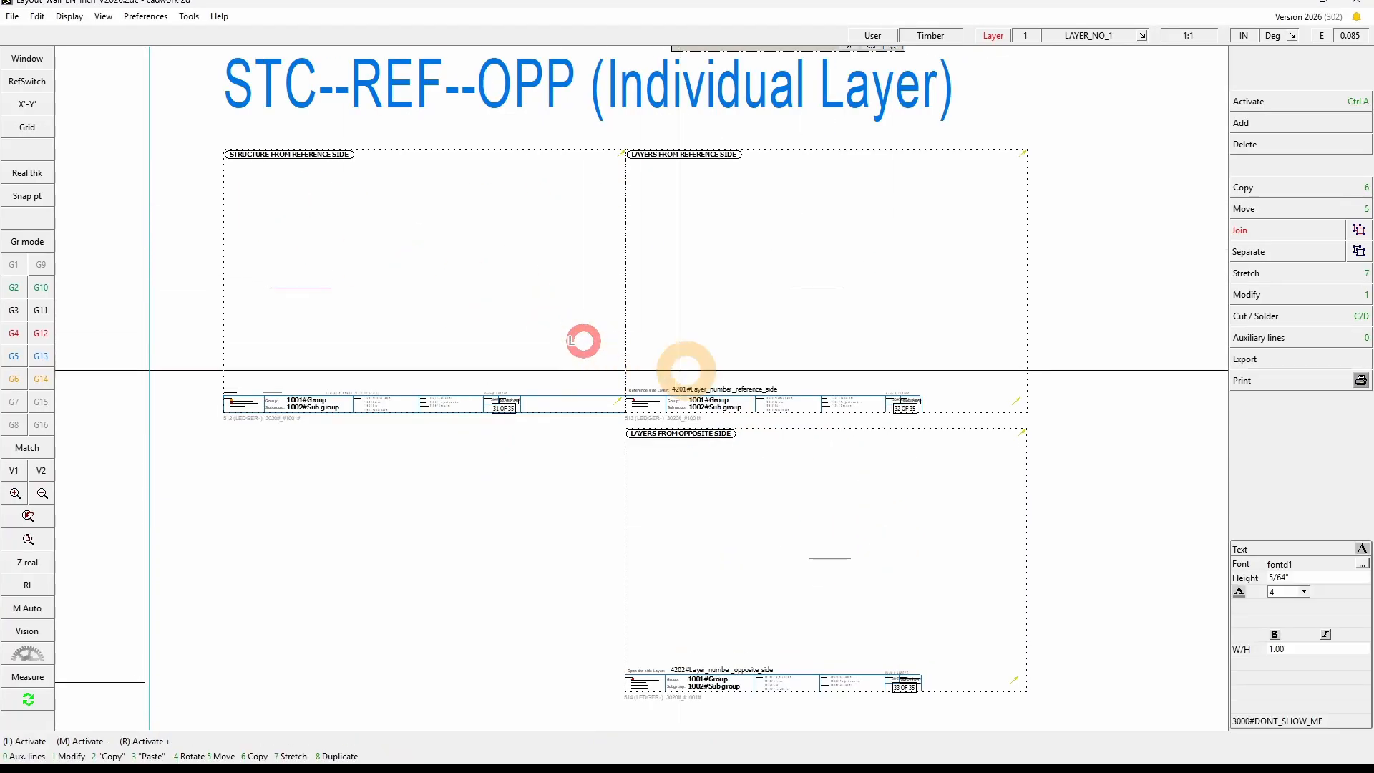
pyautogui.click(783, 148)
pyautogui.keyDown('shift'); pyautogui.moveTo(611, 184); pyautogui.dragTo(771, 129); pyautogui.keyUp('shift')
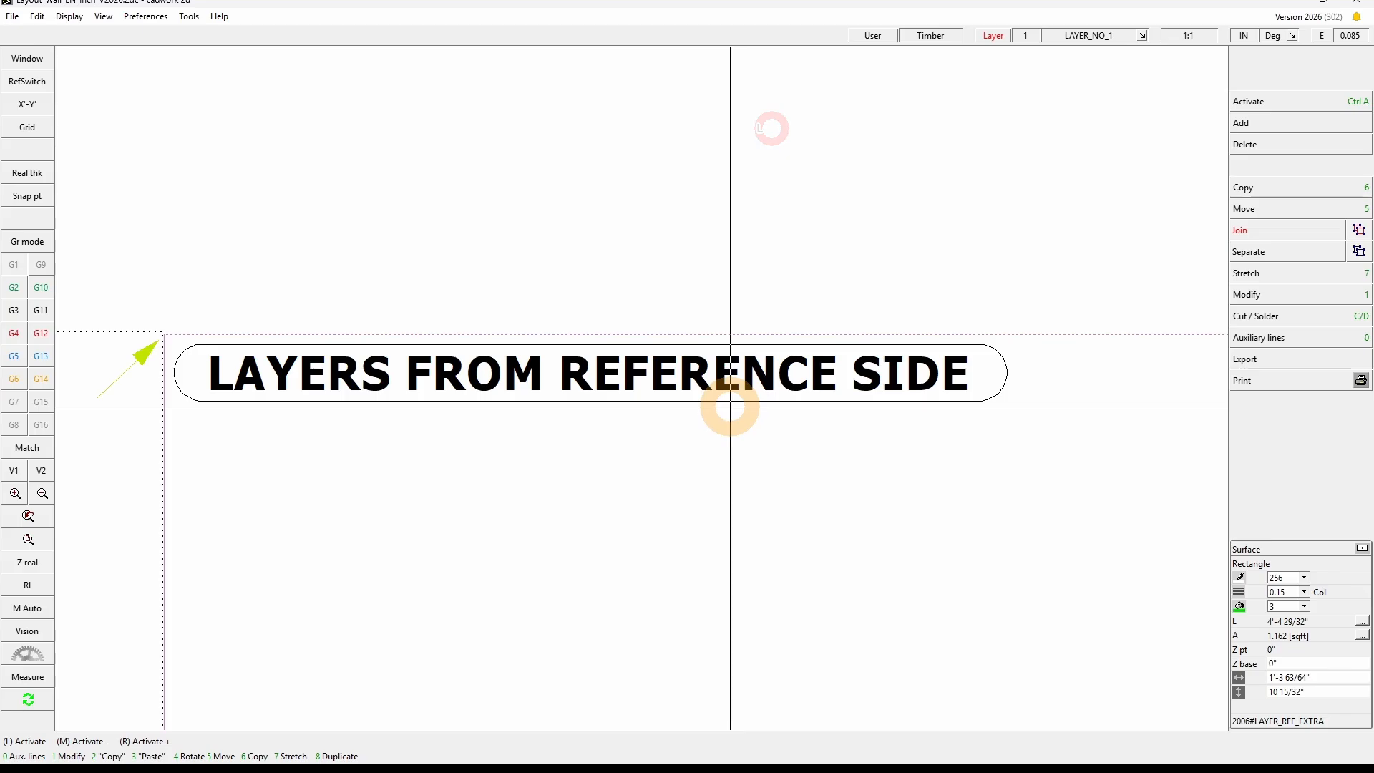
pyautogui.scroll(-2, 730, 407)
pyautogui.scroll(1, 652, 670)
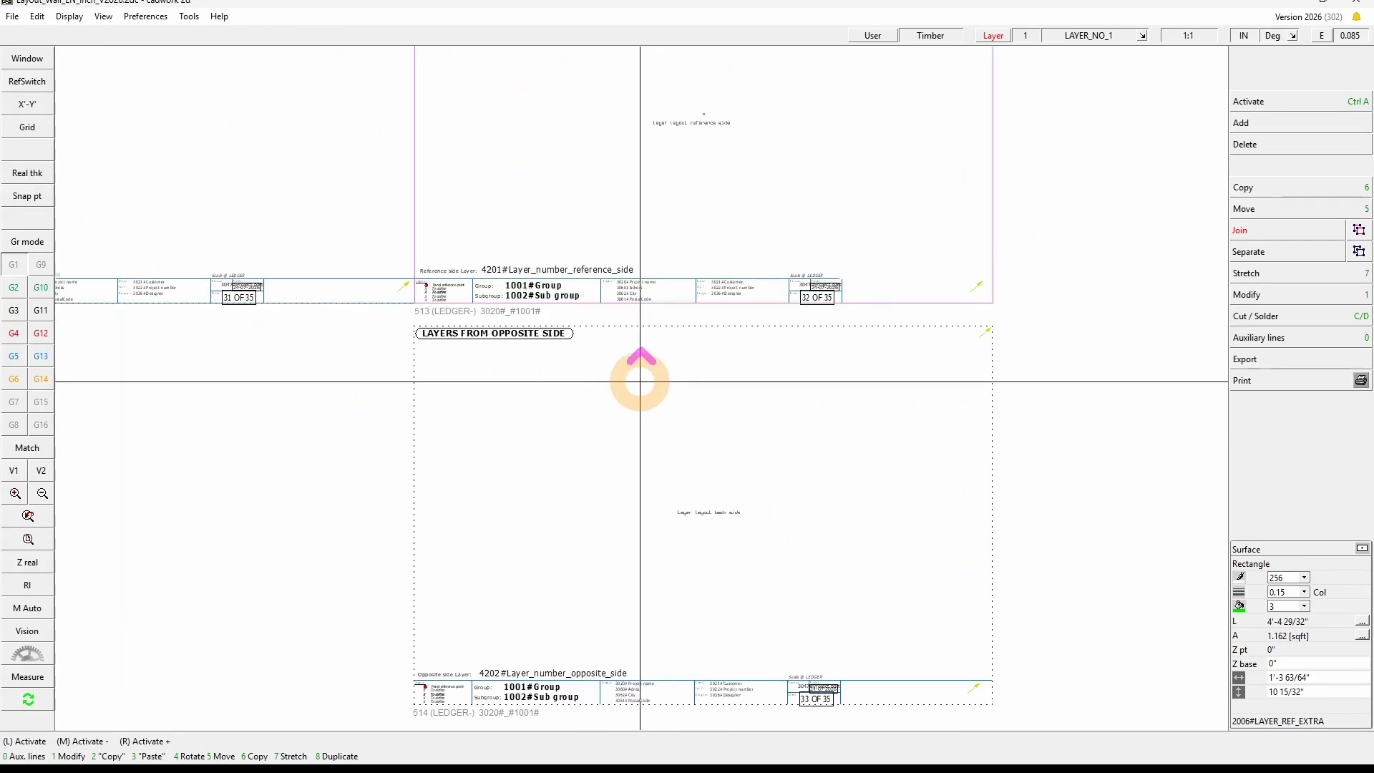
pyautogui.keyDown('shift'); pyautogui.moveTo(373, 360); pyautogui.dragTo(649, 300); pyautogui.keyUp('shift')
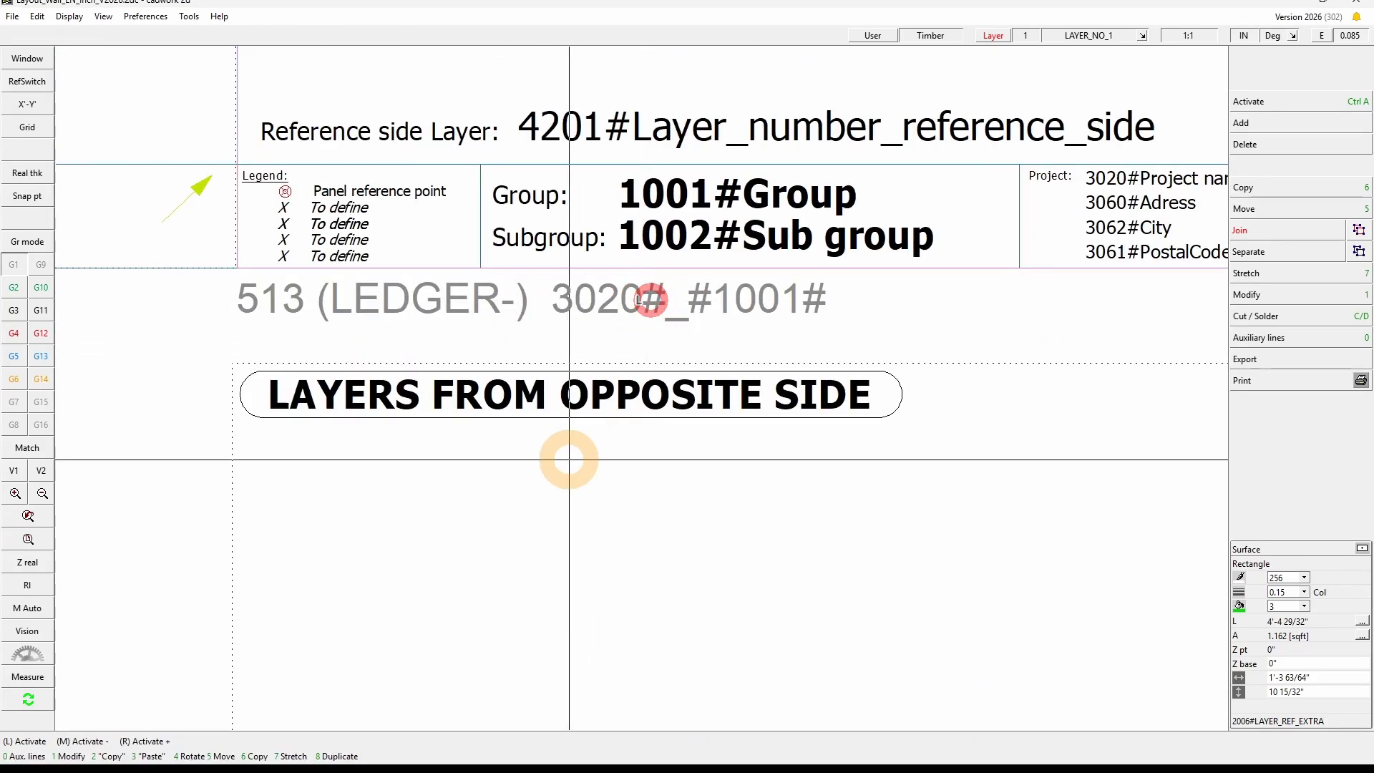
pyautogui.scroll(-3, 577, 458)
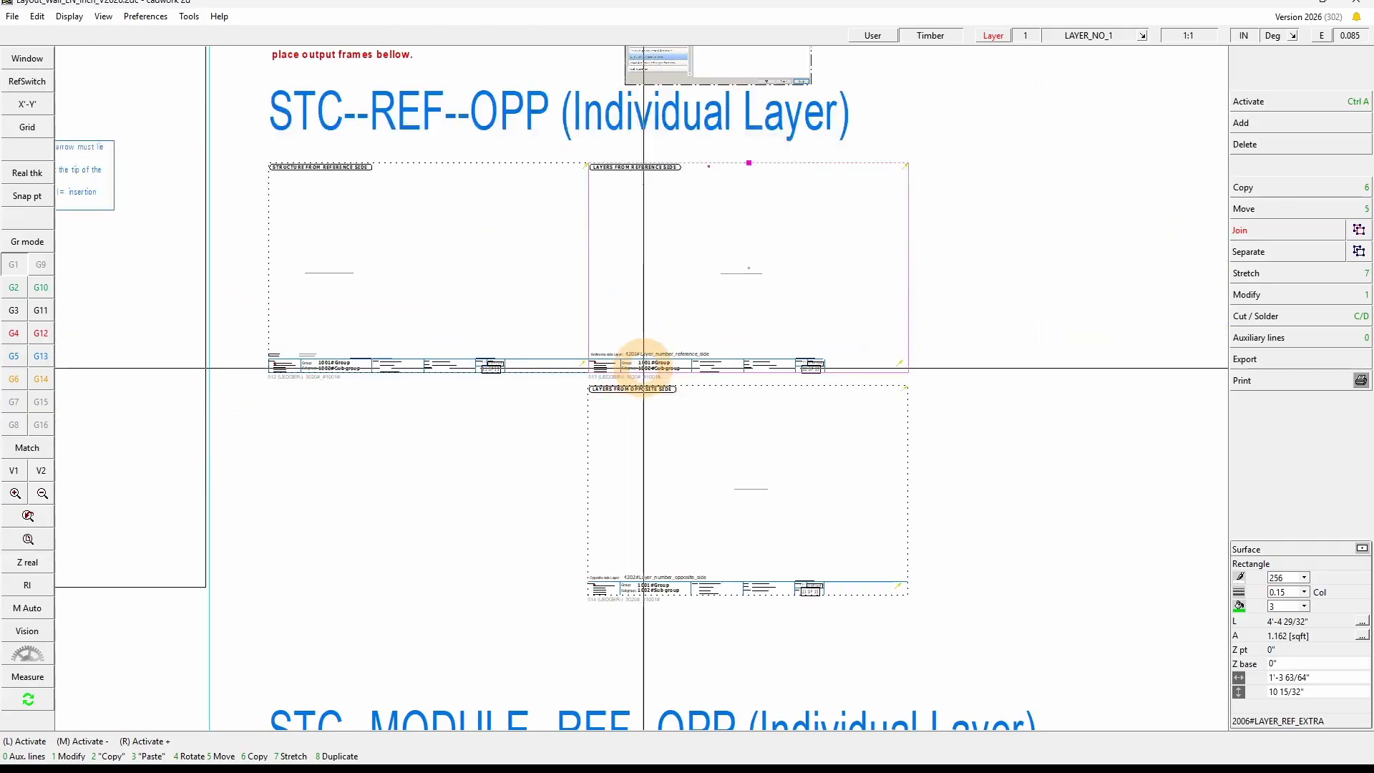
pyautogui.scroll(2, 604, 384)
pyautogui.scroll(-2, 536, 383)
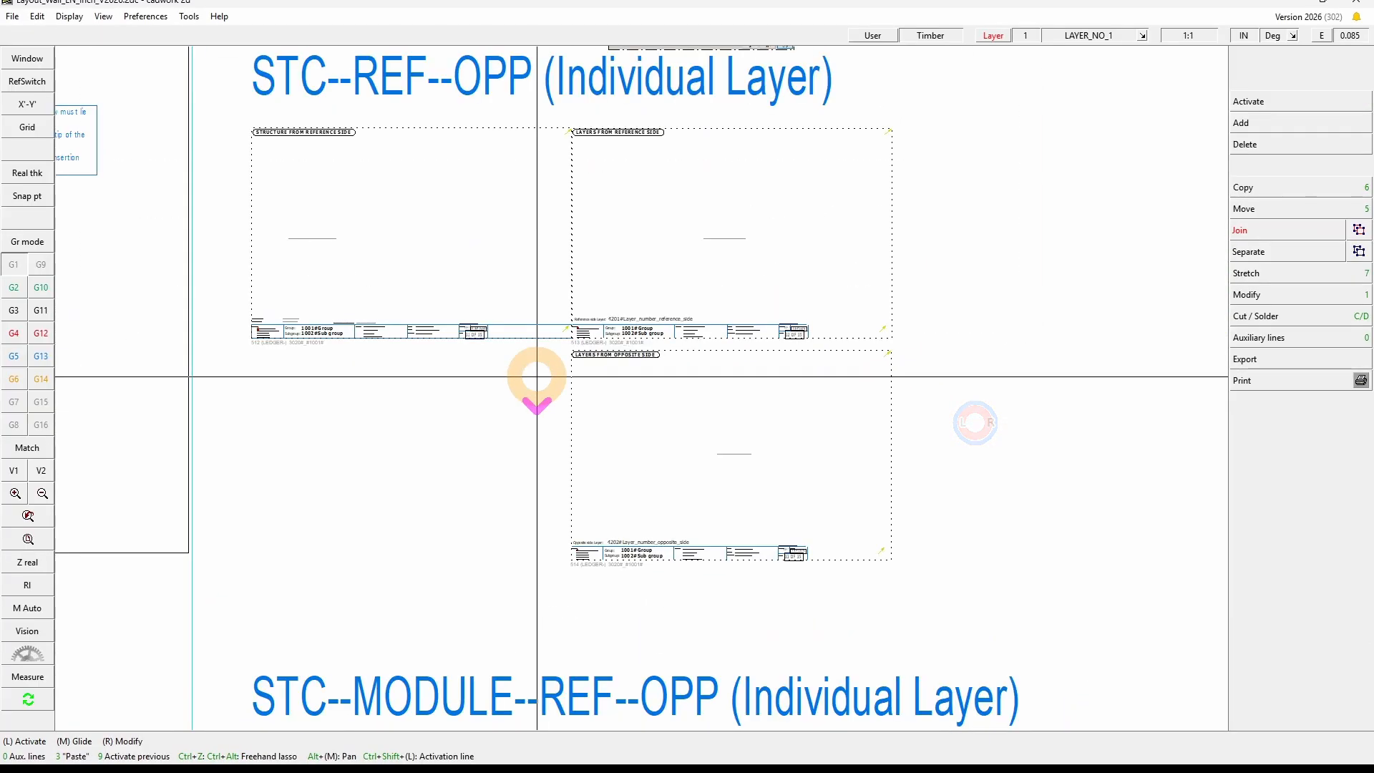
pyautogui.scroll(2, 644, 383)
pyautogui.scroll(-2, 680, 379)
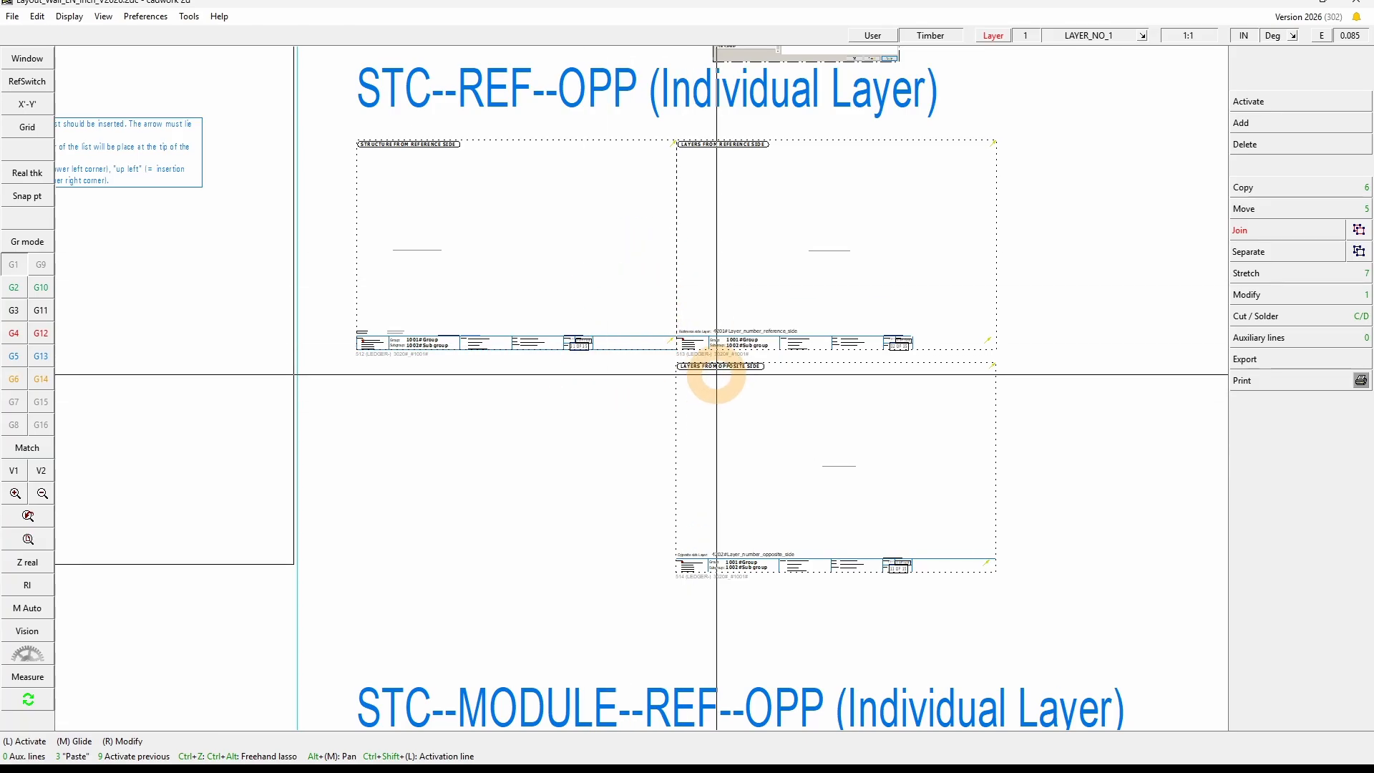
pyautogui.scroll(2, 583, 332)
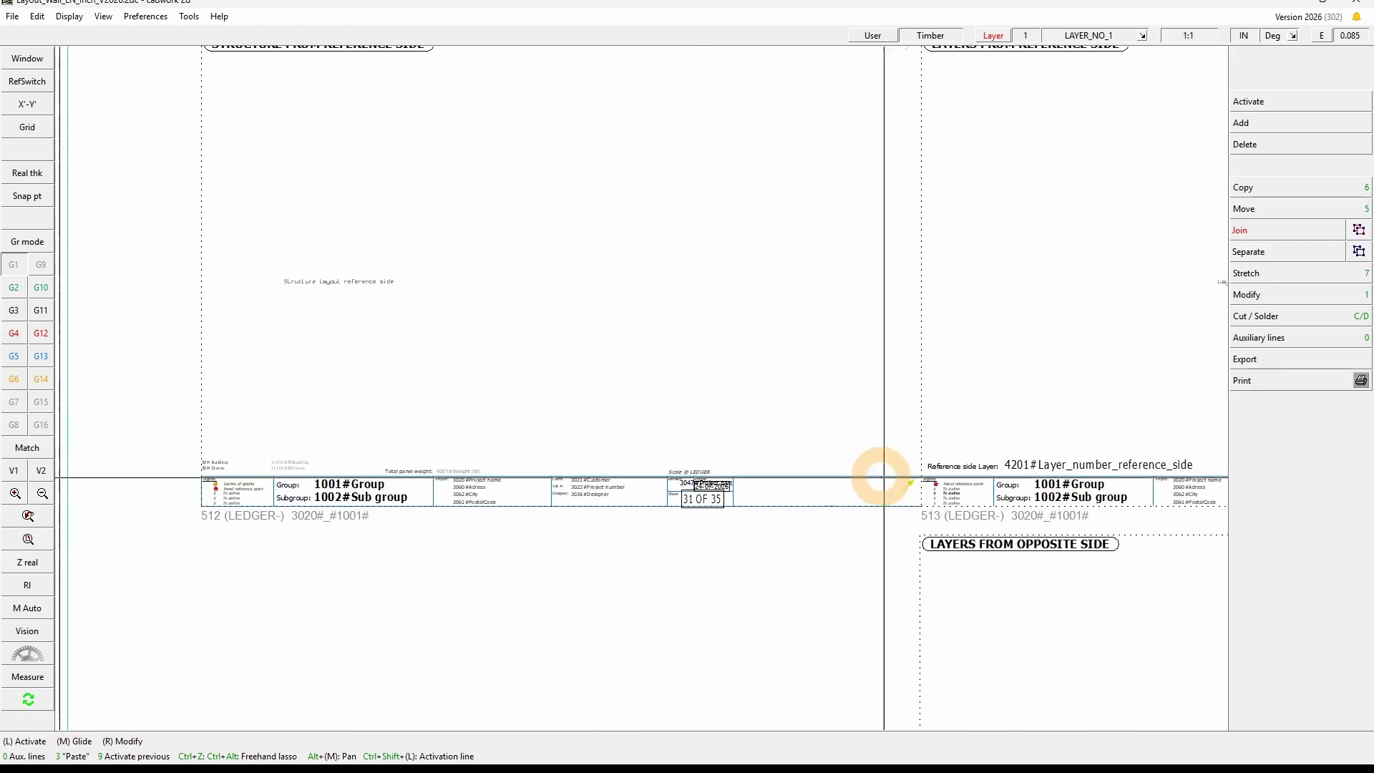
pyautogui.click(197, 404)
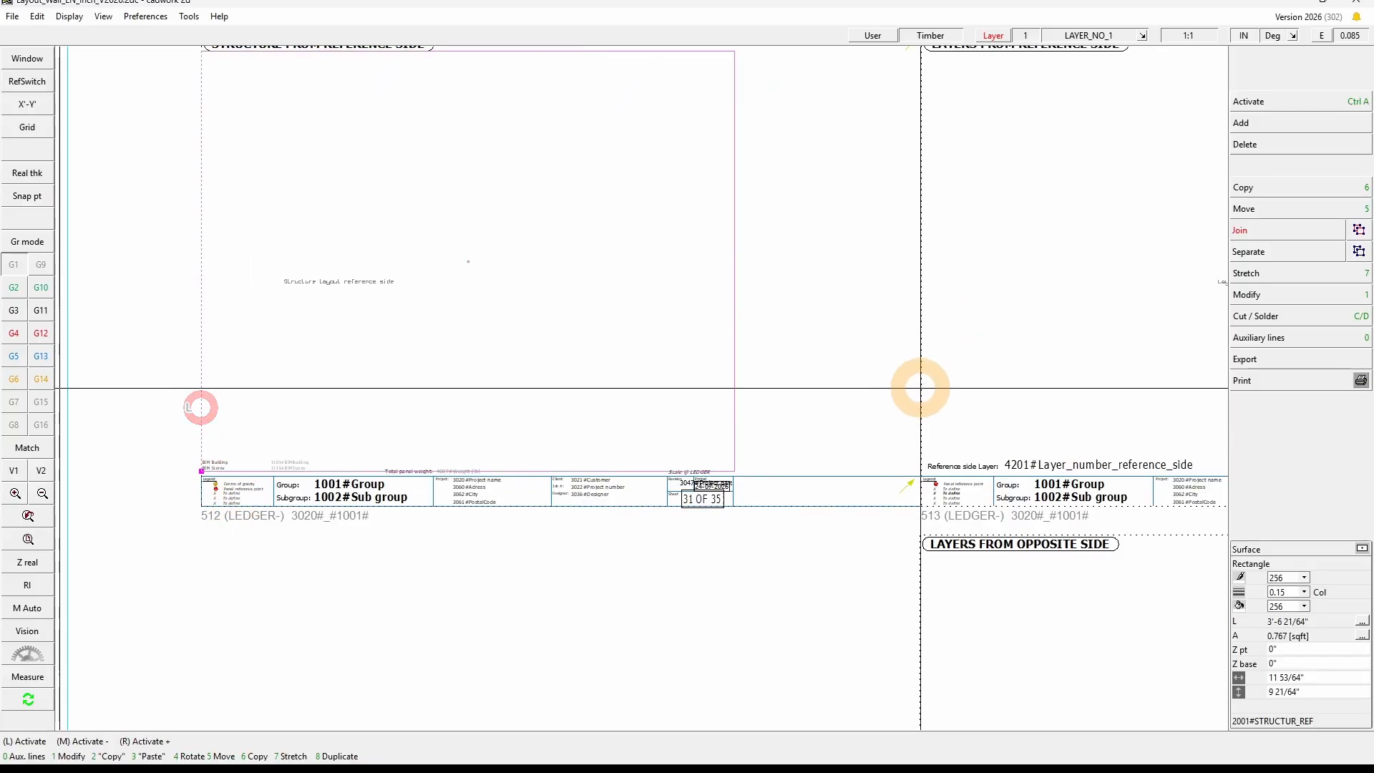
pyautogui.click(920, 387)
pyautogui.keyDown('ctrl'); pyautogui.keyDown('shift'); pyautogui.click(856, 360); pyautogui.keyUp('shift'); pyautogui.keyUp('ctrl')
pyautogui.scroll(-1, 847, 509)
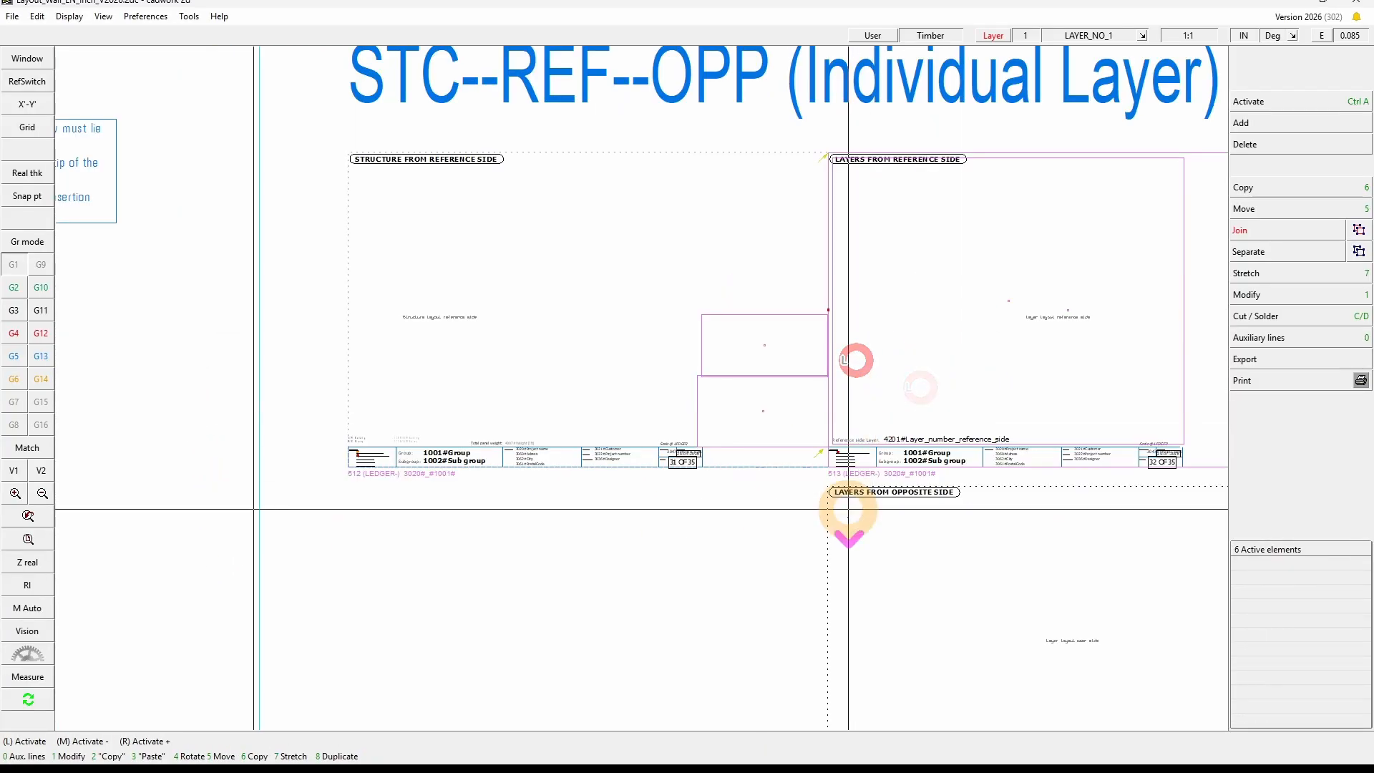
pyautogui.click(877, 467)
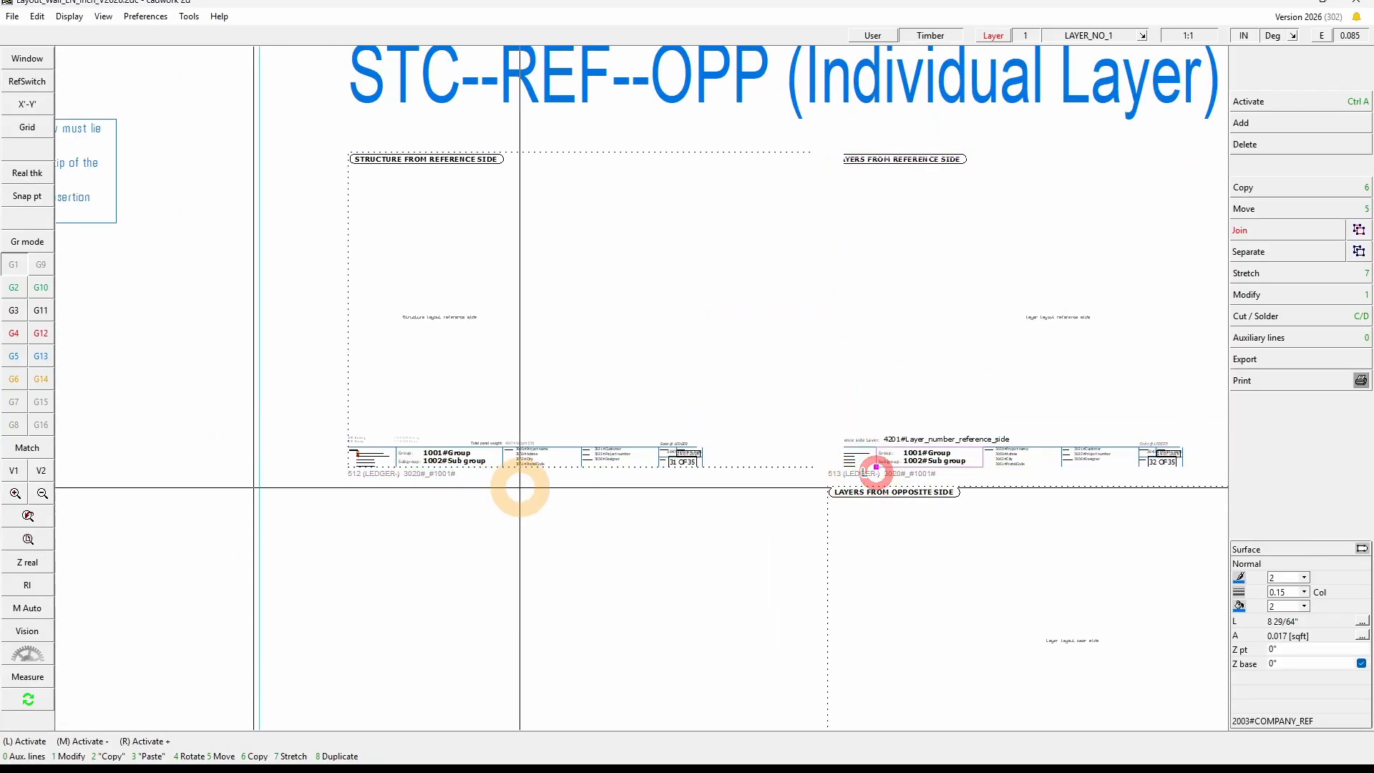
# - Select the three ledger printing frames 512, 513 and 514 of the STC--REF--OPP layout and isolate them from all other elements
pyautogui.click(364, 474)
pyautogui.rightClick(830, 473)
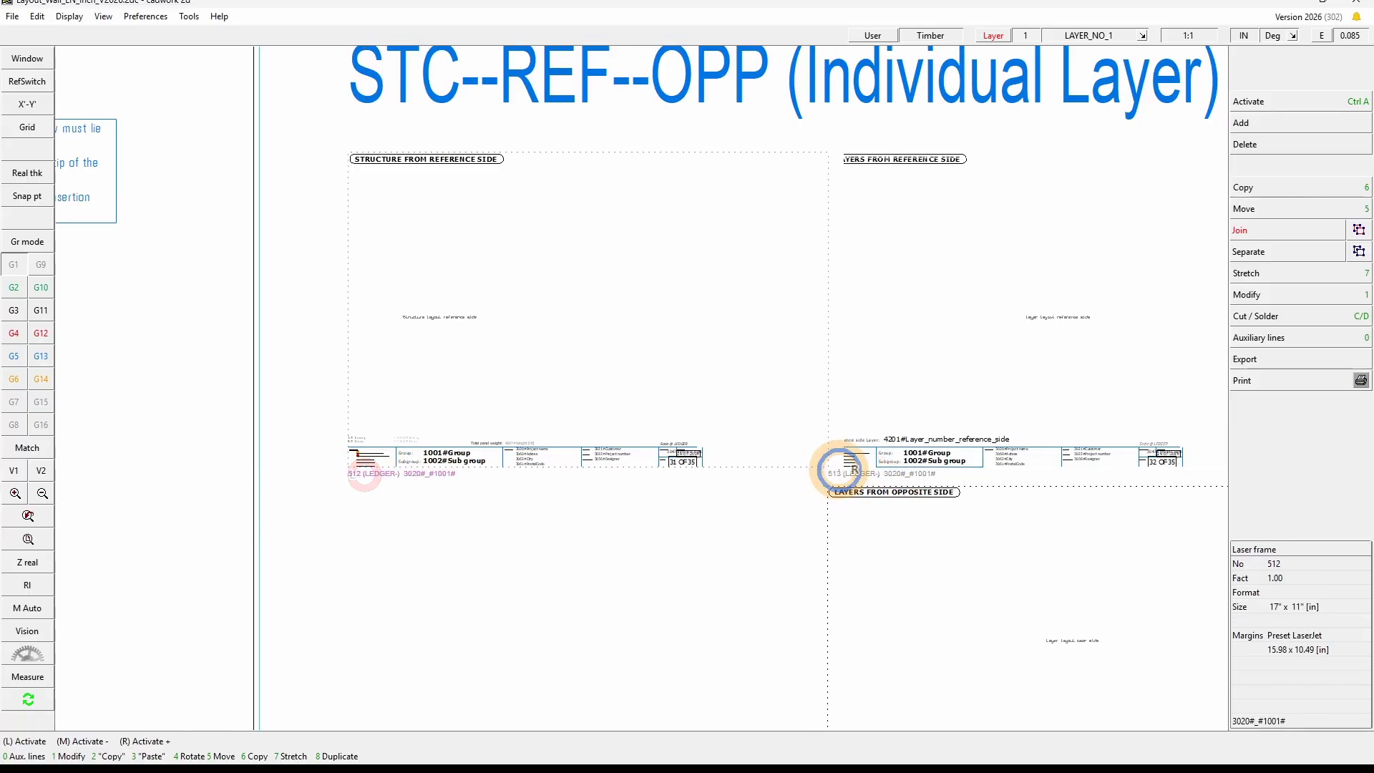
pyautogui.scroll(-2, 725, 576)
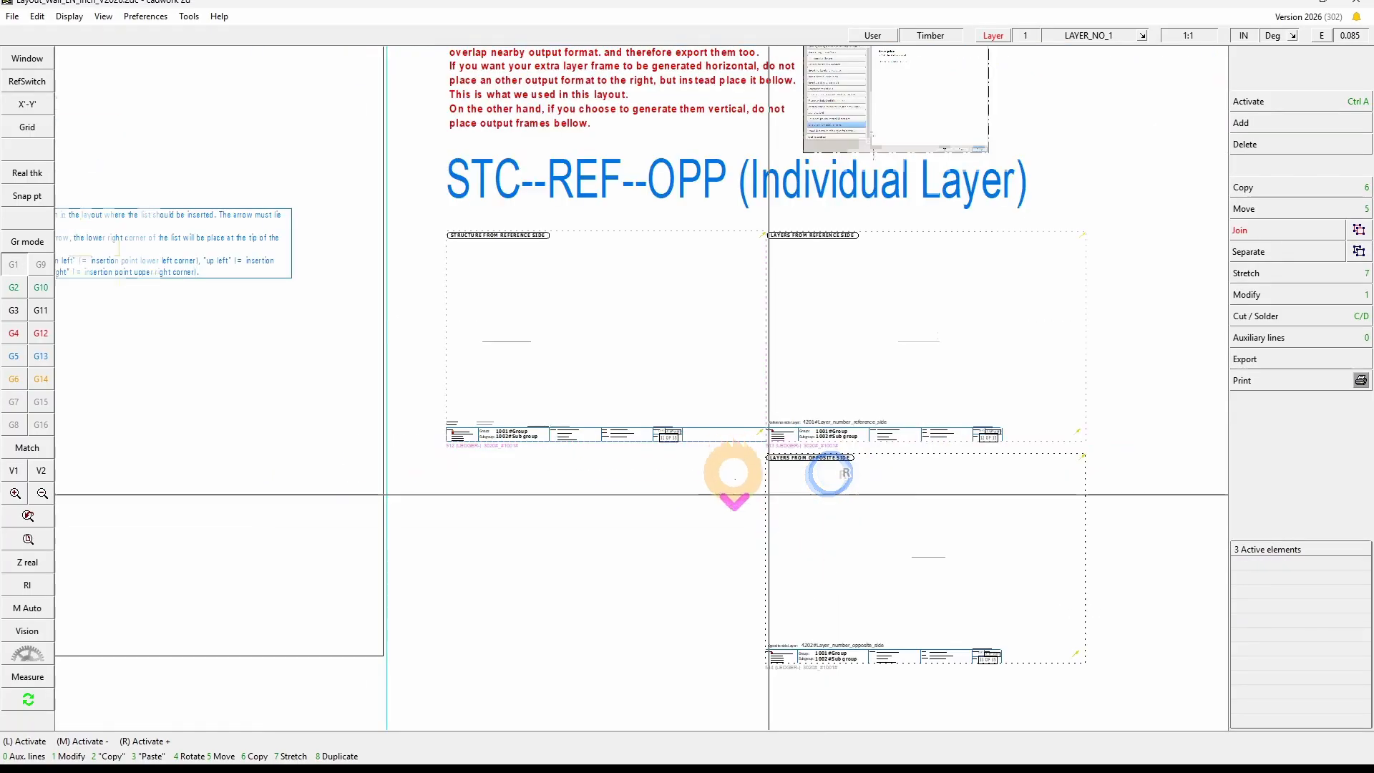
pyautogui.scroll(4, 724, 576)
pyautogui.rightClick(592, 410)
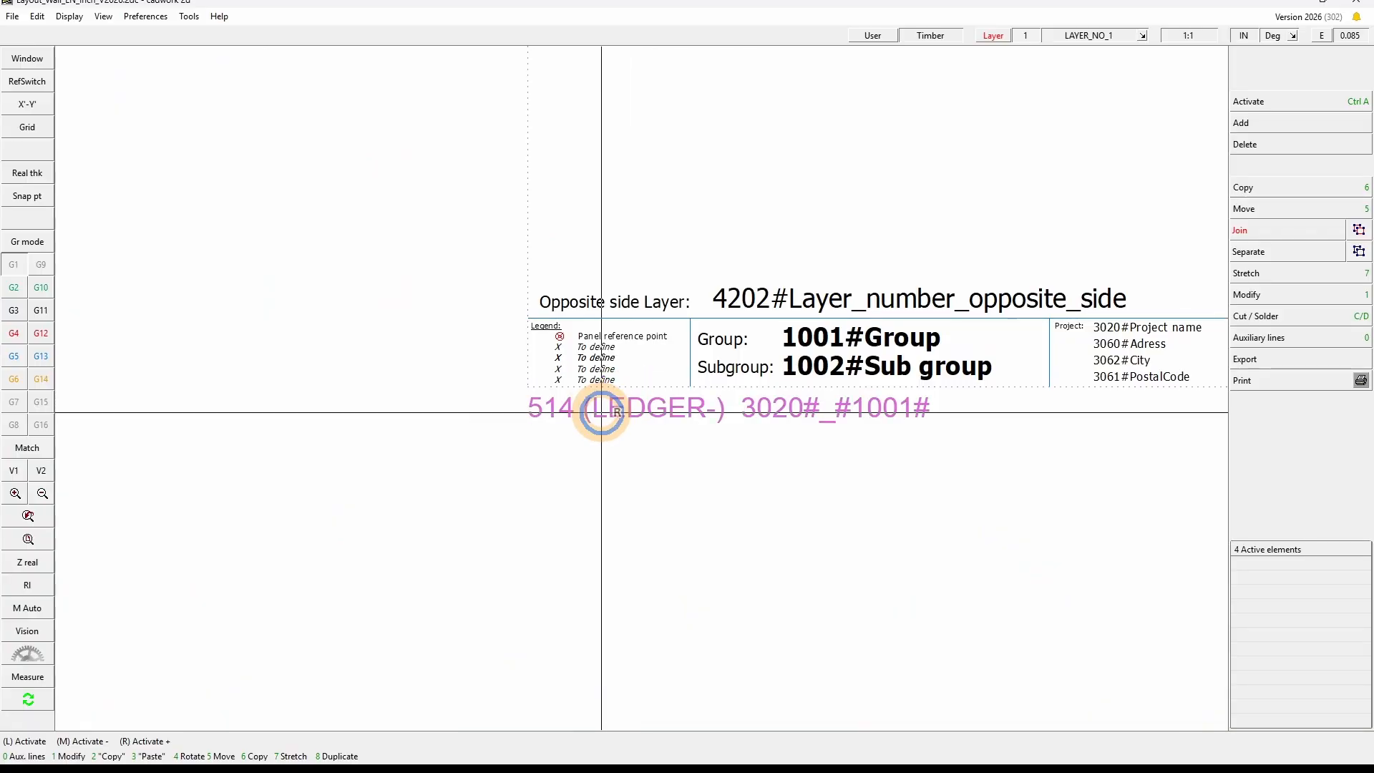
pyautogui.press('KP_Divide')
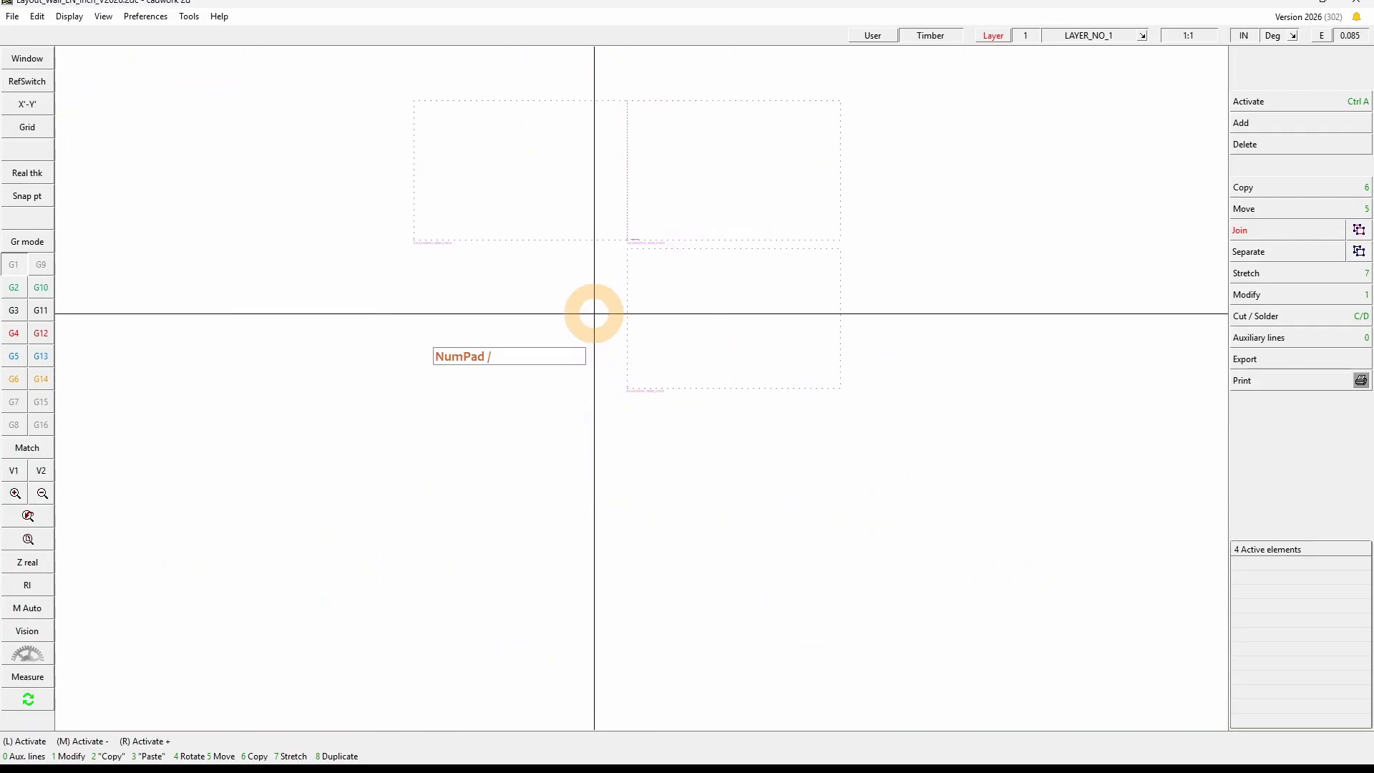
# - Select the two adjoining printing frames 512 and 513 and set their frame index to 1001#
pyautogui.click(626, 293)
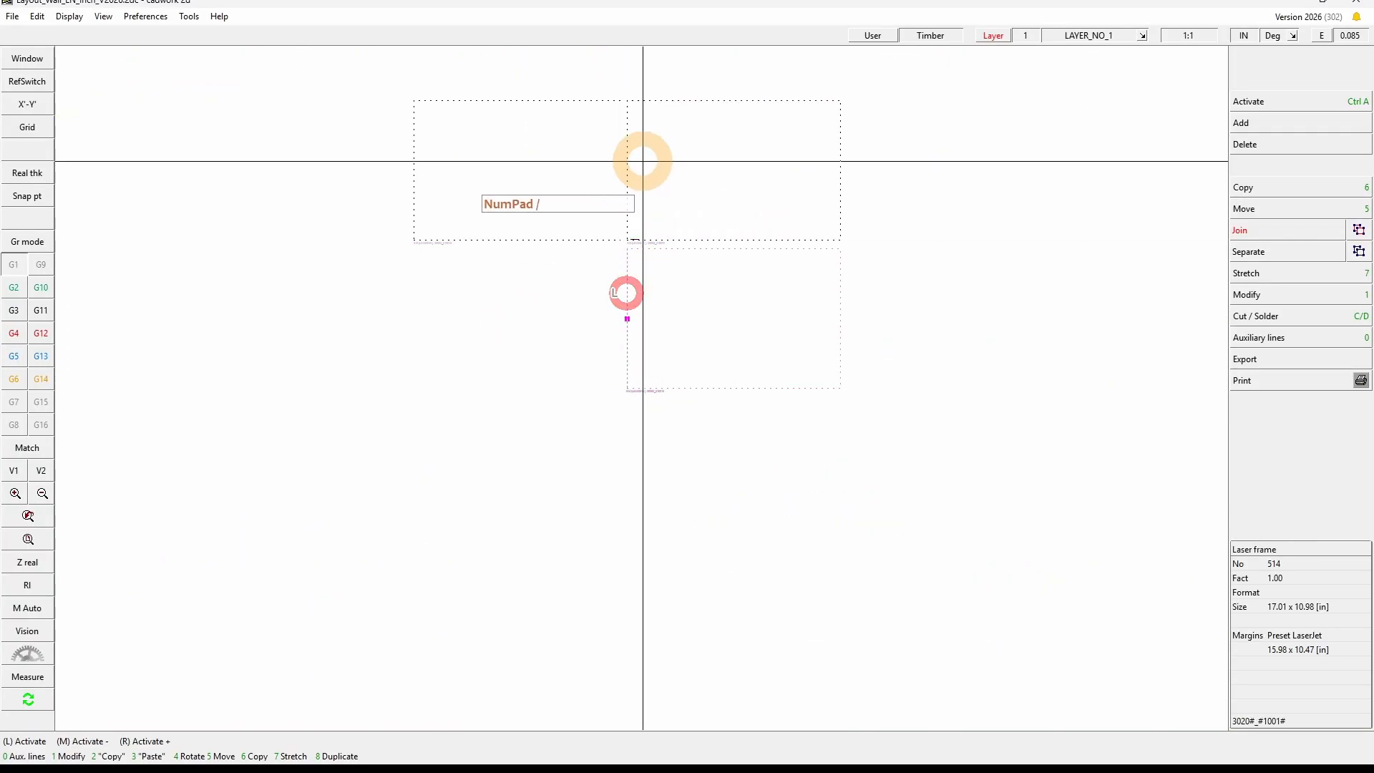
pyautogui.click(642, 107)
pyautogui.moveTo(643, 106); pyautogui.dragTo(571, 62)
pyautogui.scroll(2, 633, 209)
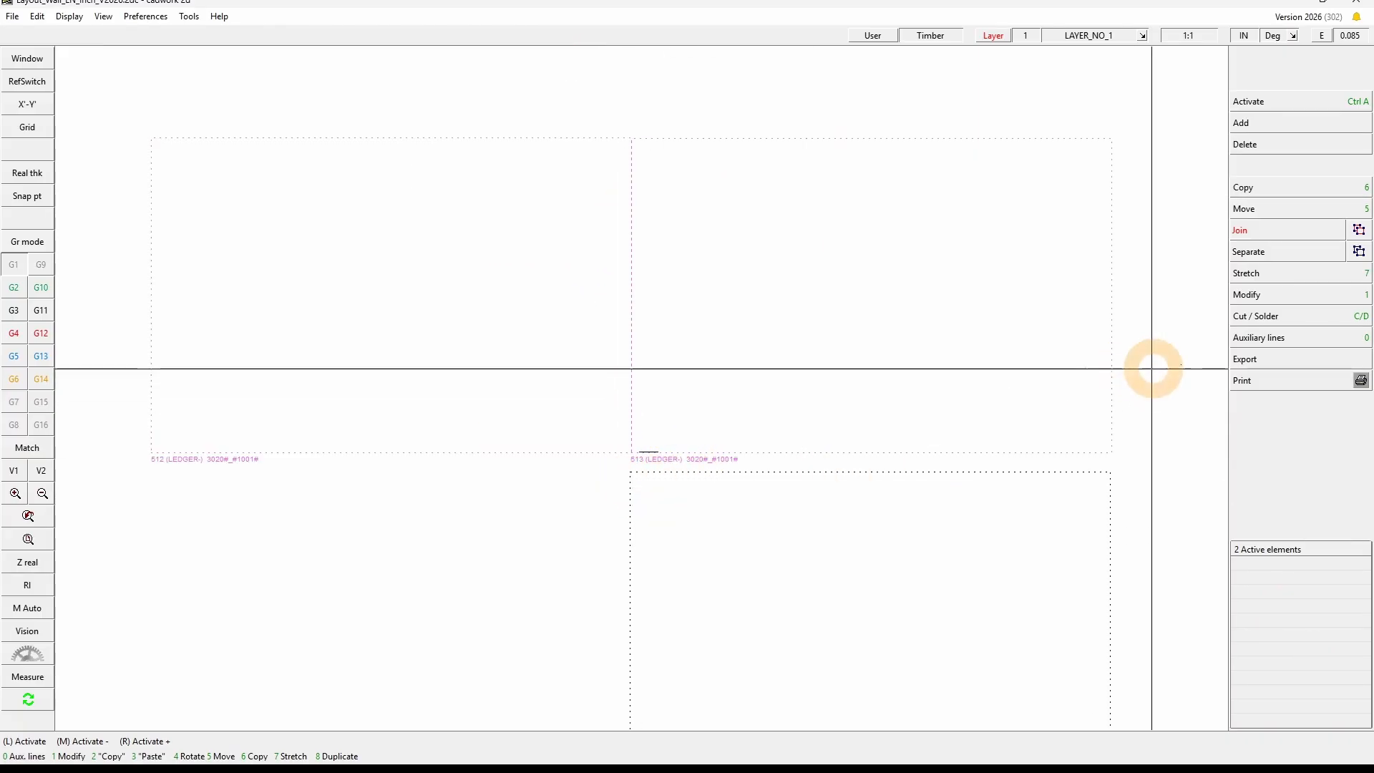
pyautogui.click(1252, 296)
pyautogui.click(1299, 144)
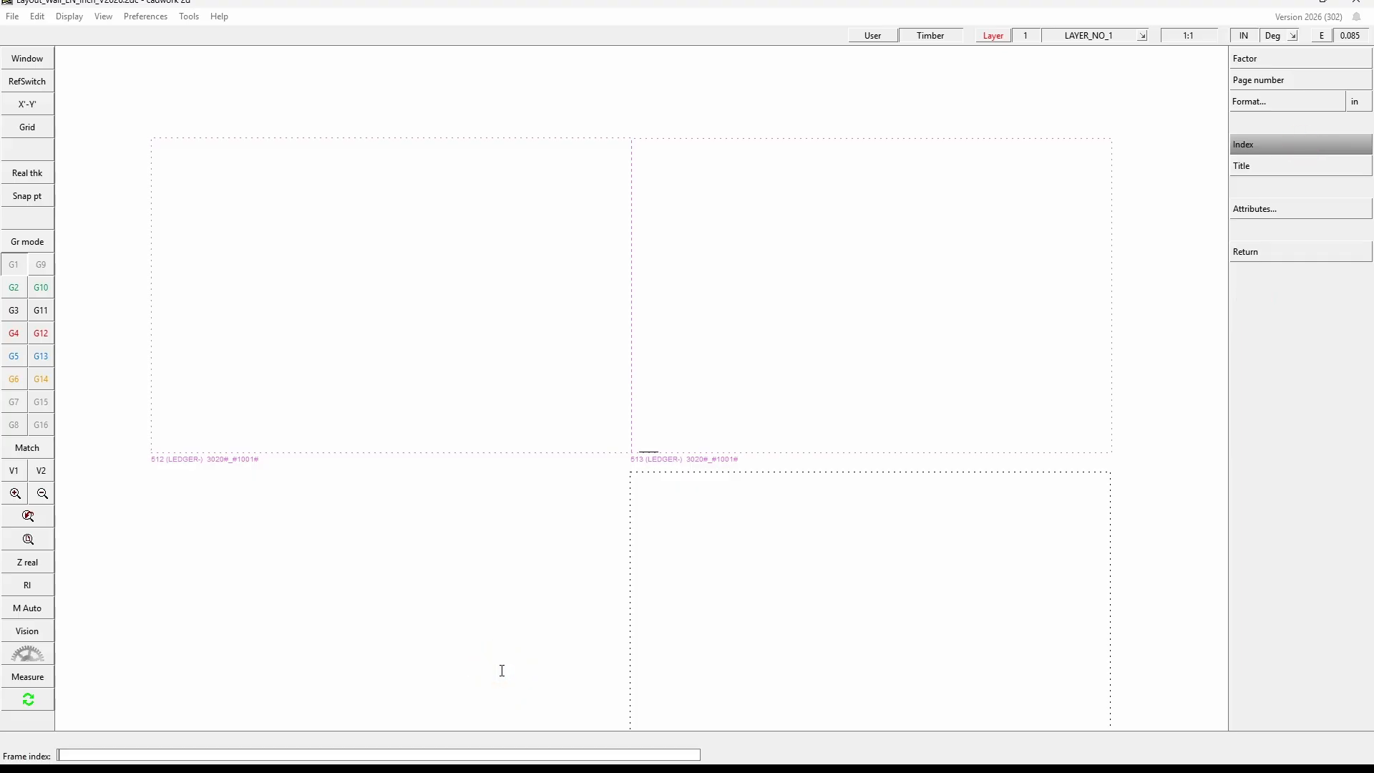
pyautogui.write('1001')
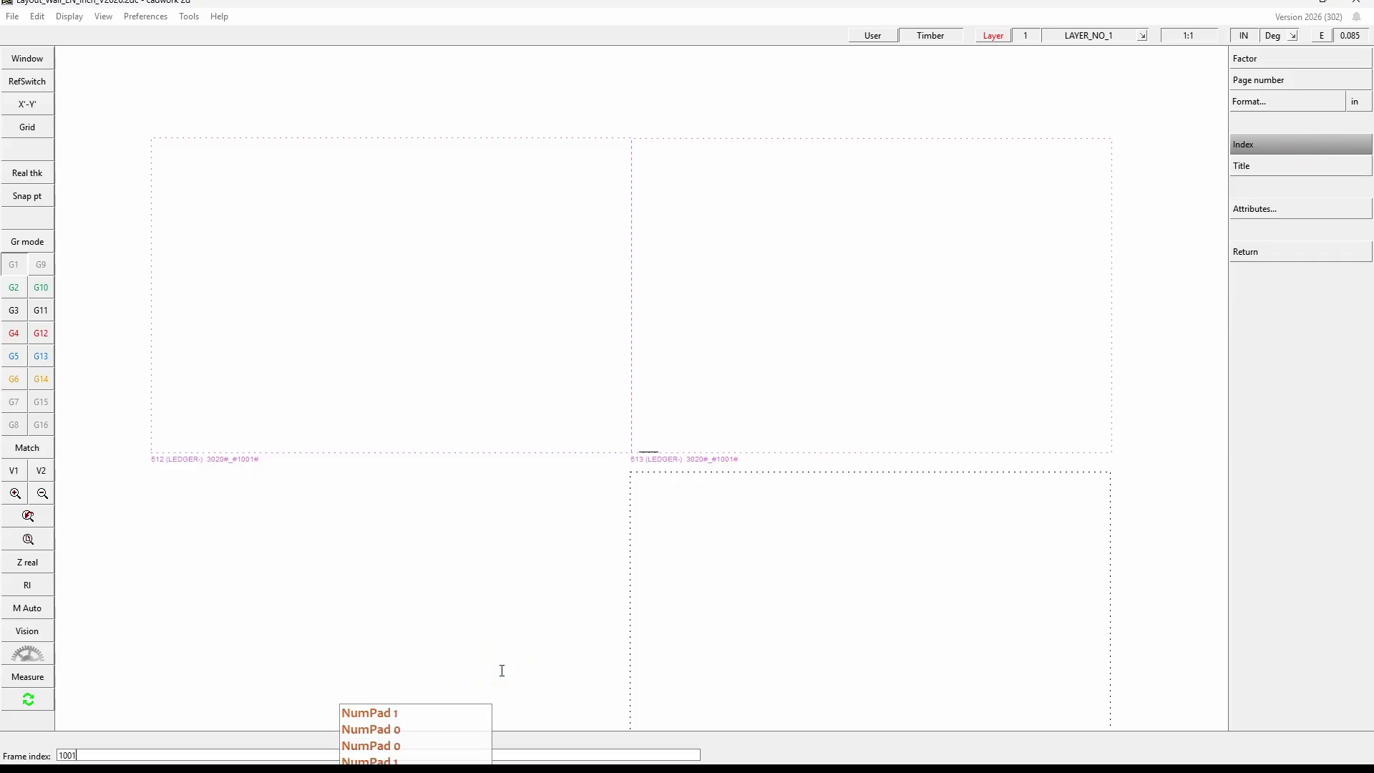
pyautogui.write('#')
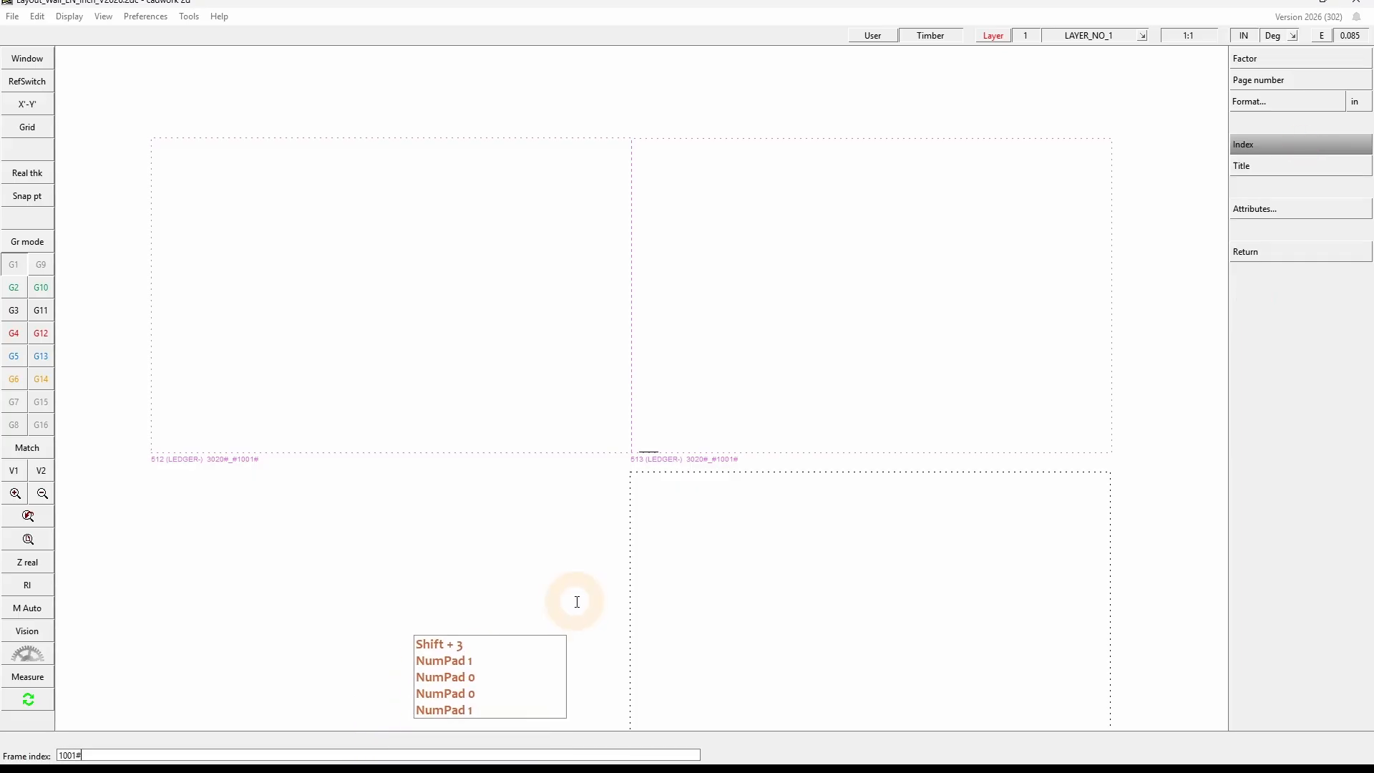
pyautogui.rightClick(611, 575)
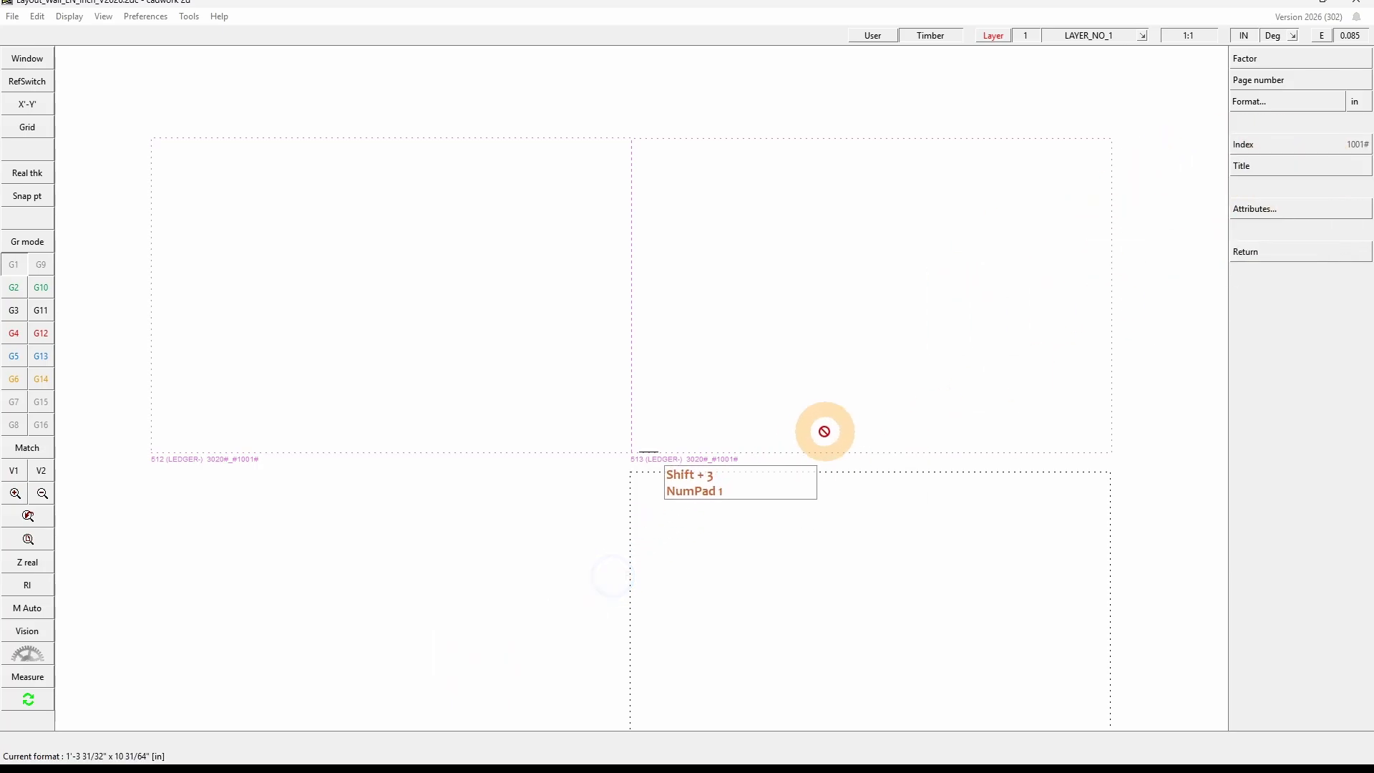
pyautogui.rightClick(756, 469)
# - Set the frame title of printing frame 512 to Structure
pyautogui.click(463, 454)
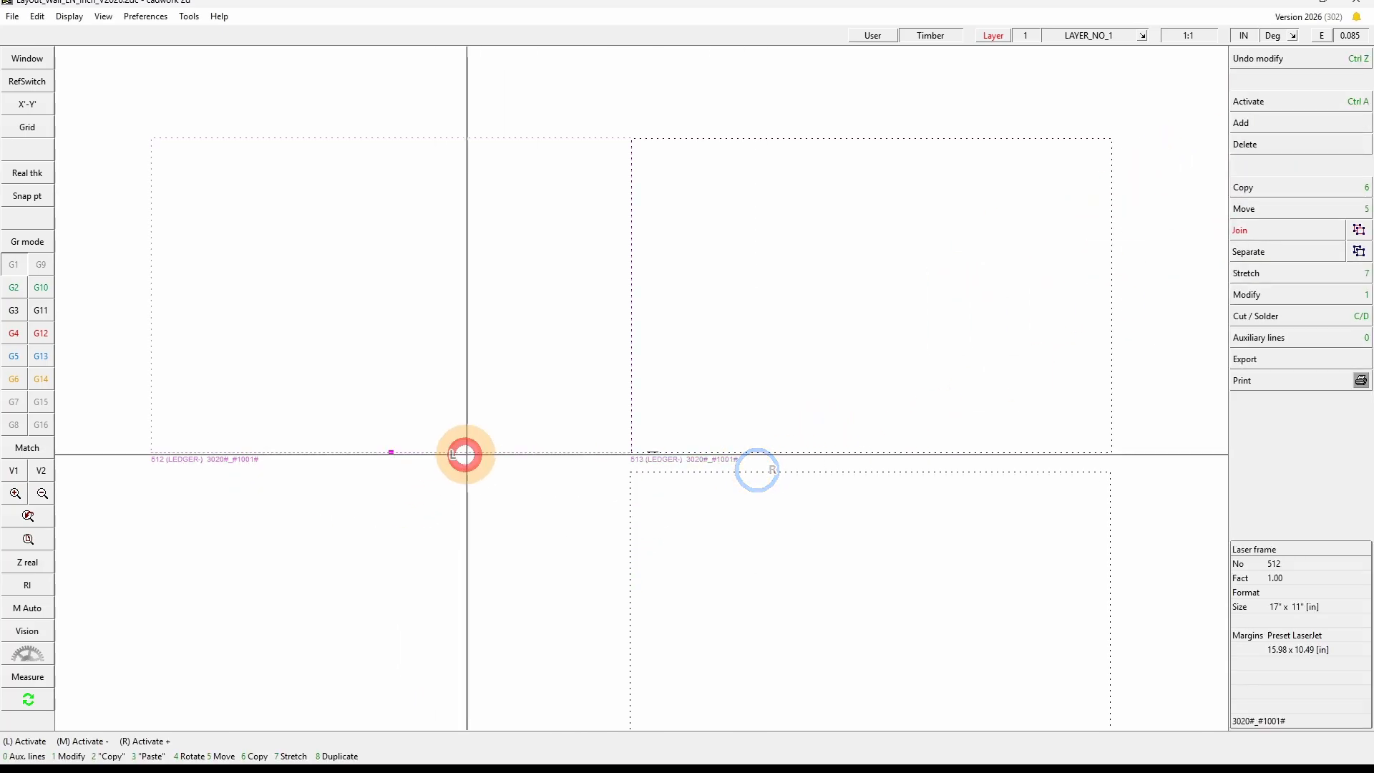
pyautogui.click(1275, 295)
pyautogui.click(1325, 164)
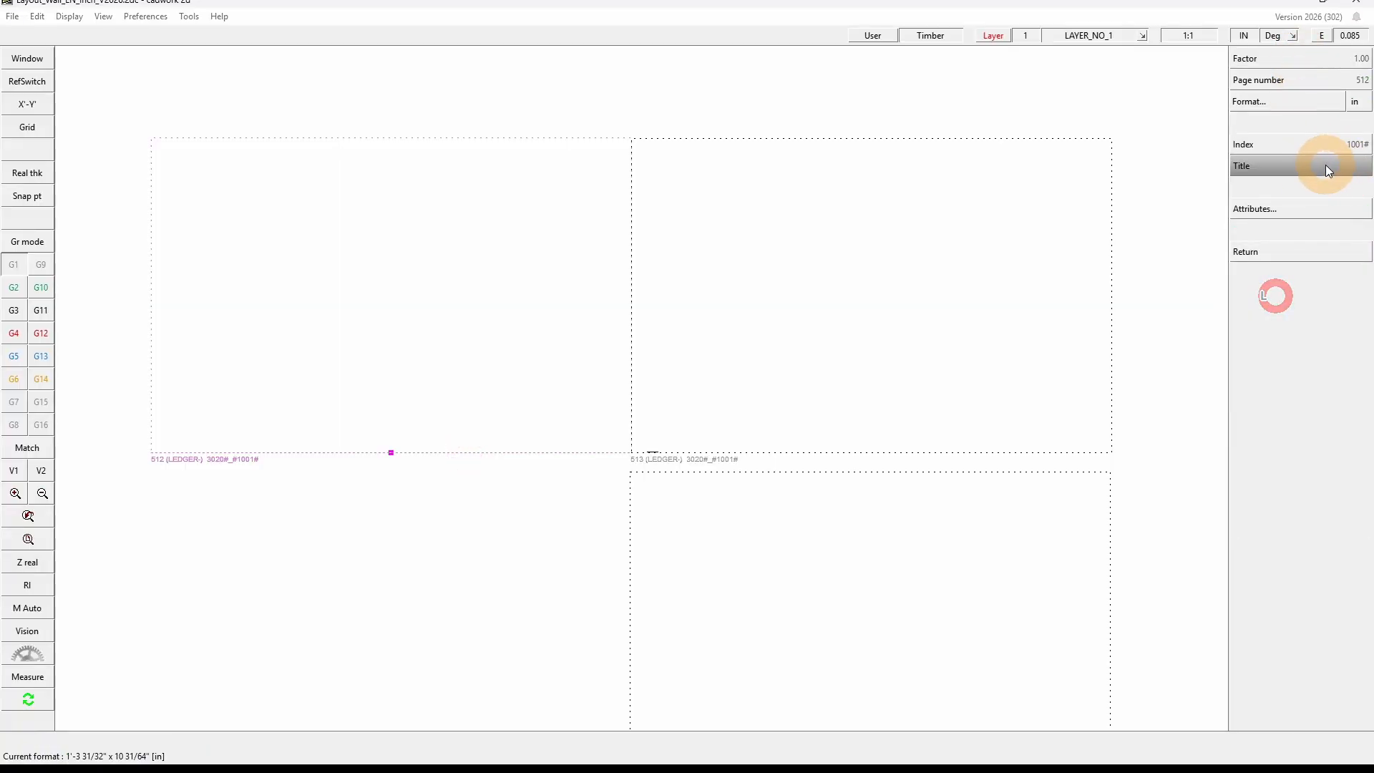
pyautogui.write('Structure')
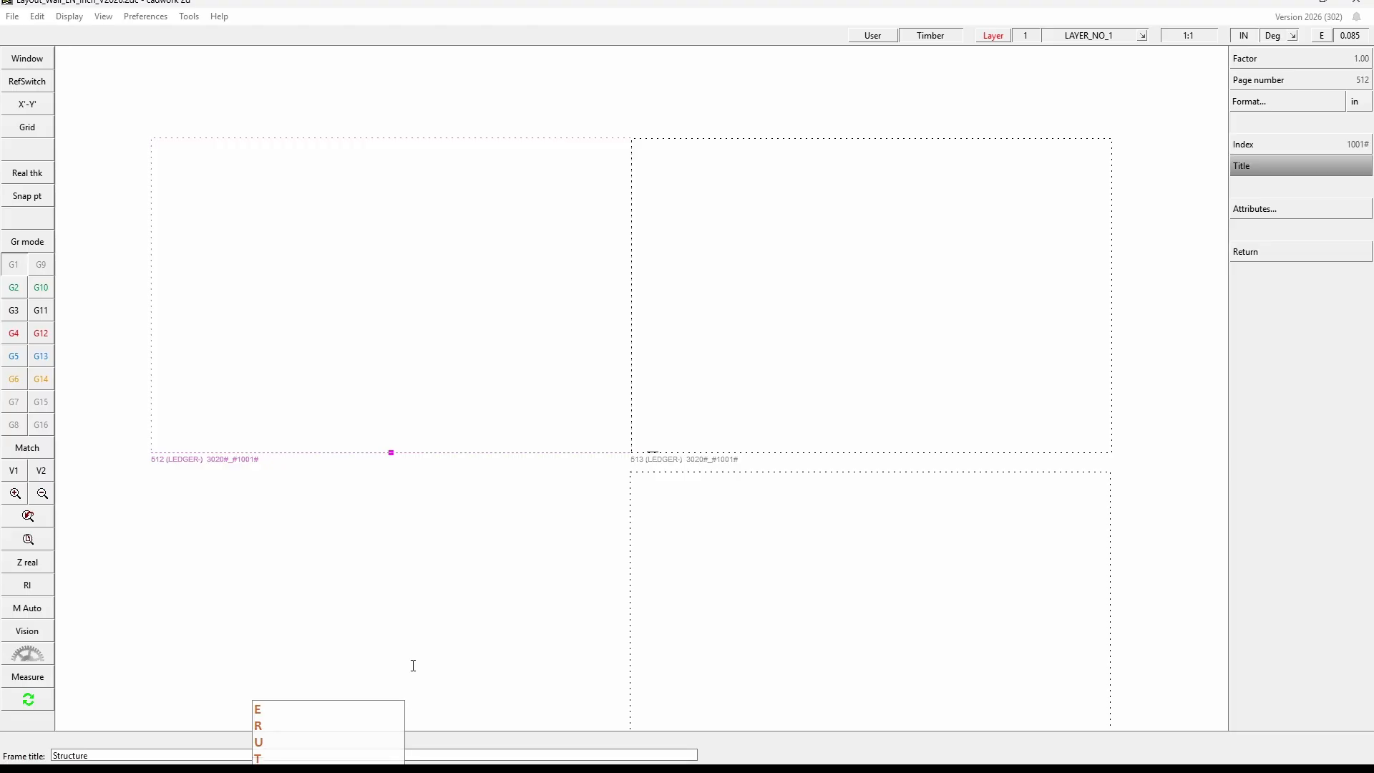
pyautogui.rightClick(449, 606)
pyautogui.rightClick(1105, 416)
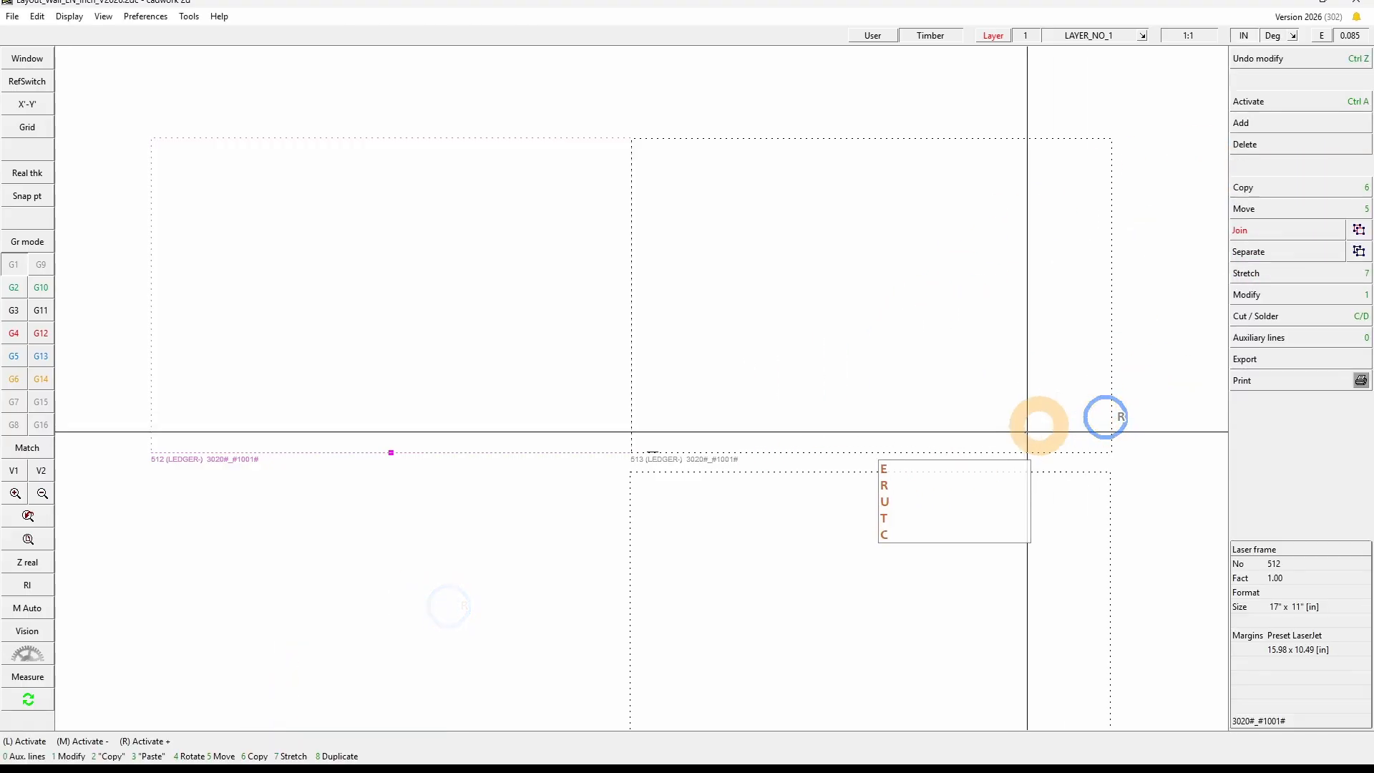
pyautogui.click(959, 452)
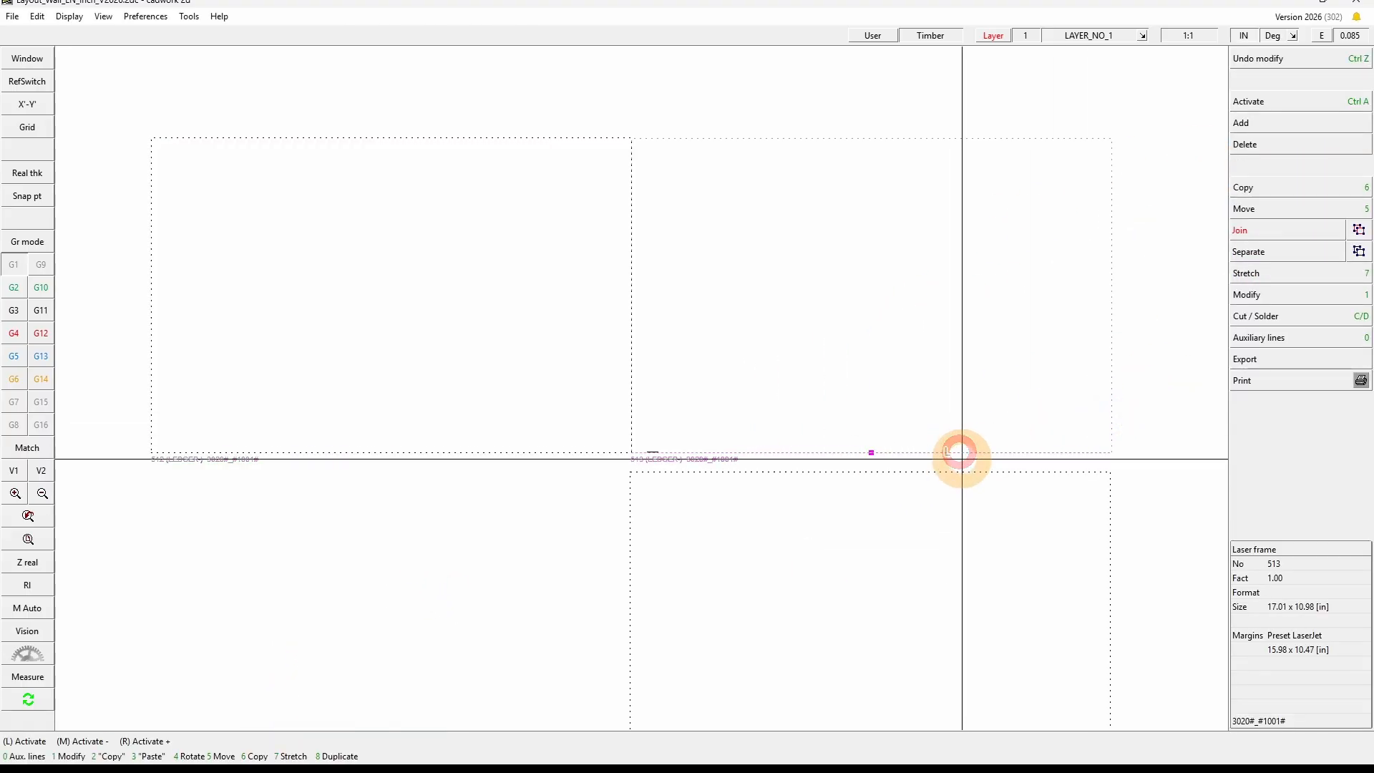
pyautogui.rightClick(1005, 471)
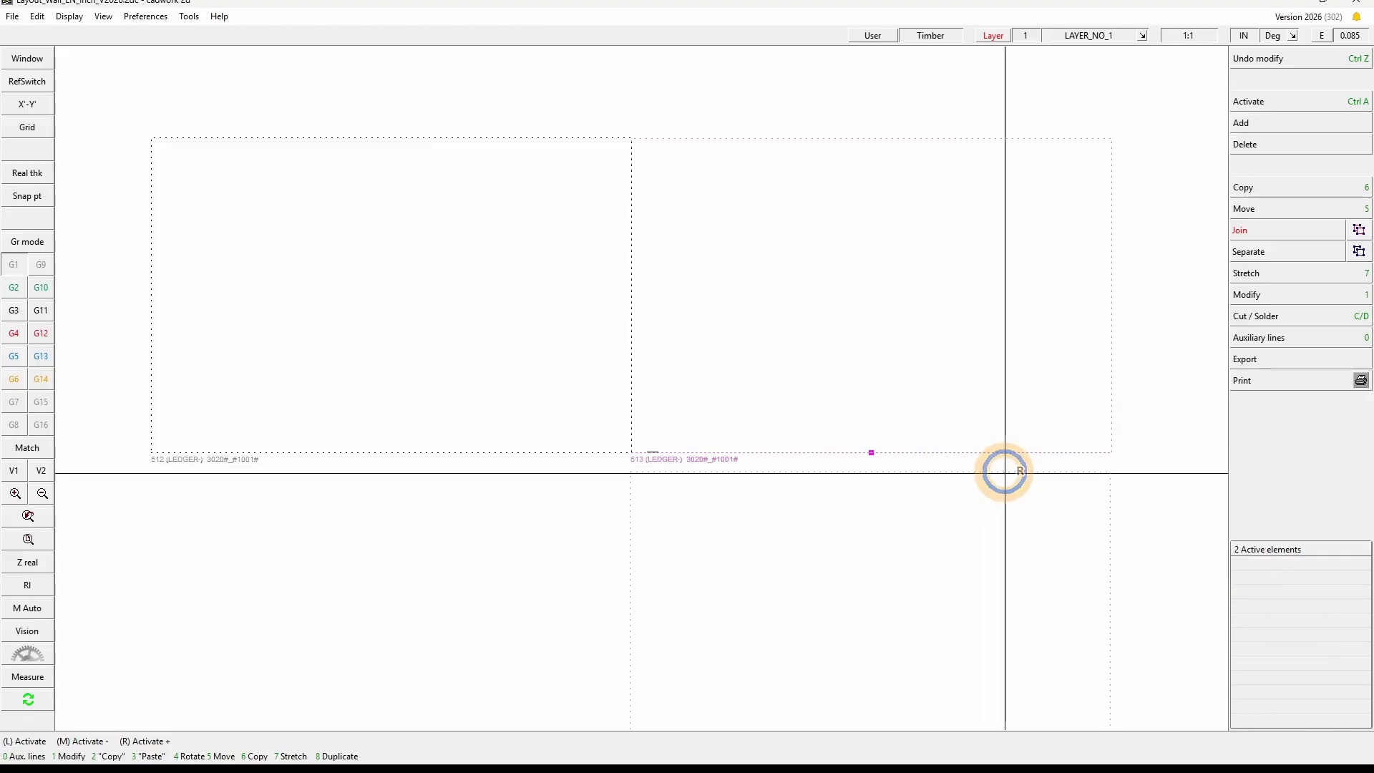
pyautogui.click(1049, 493)
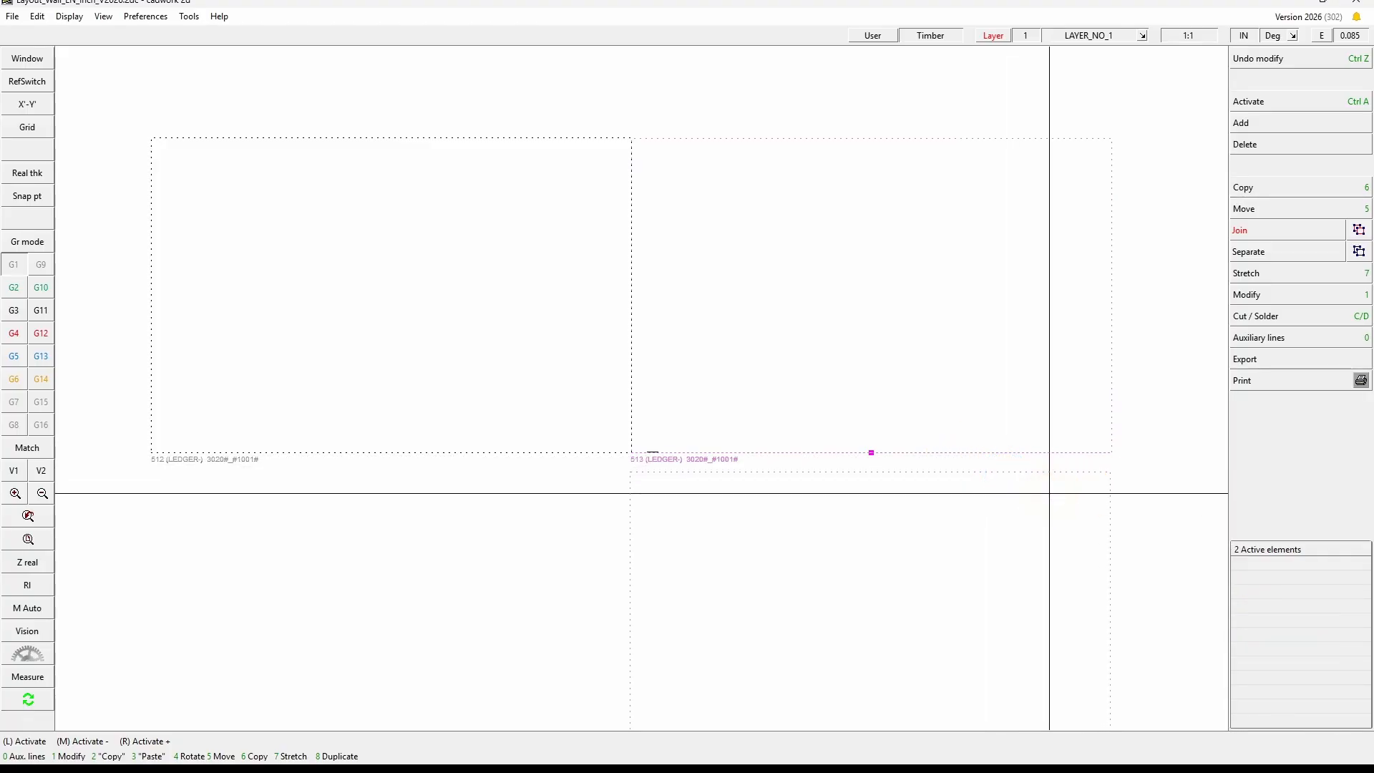
pyautogui.click(923, 457)
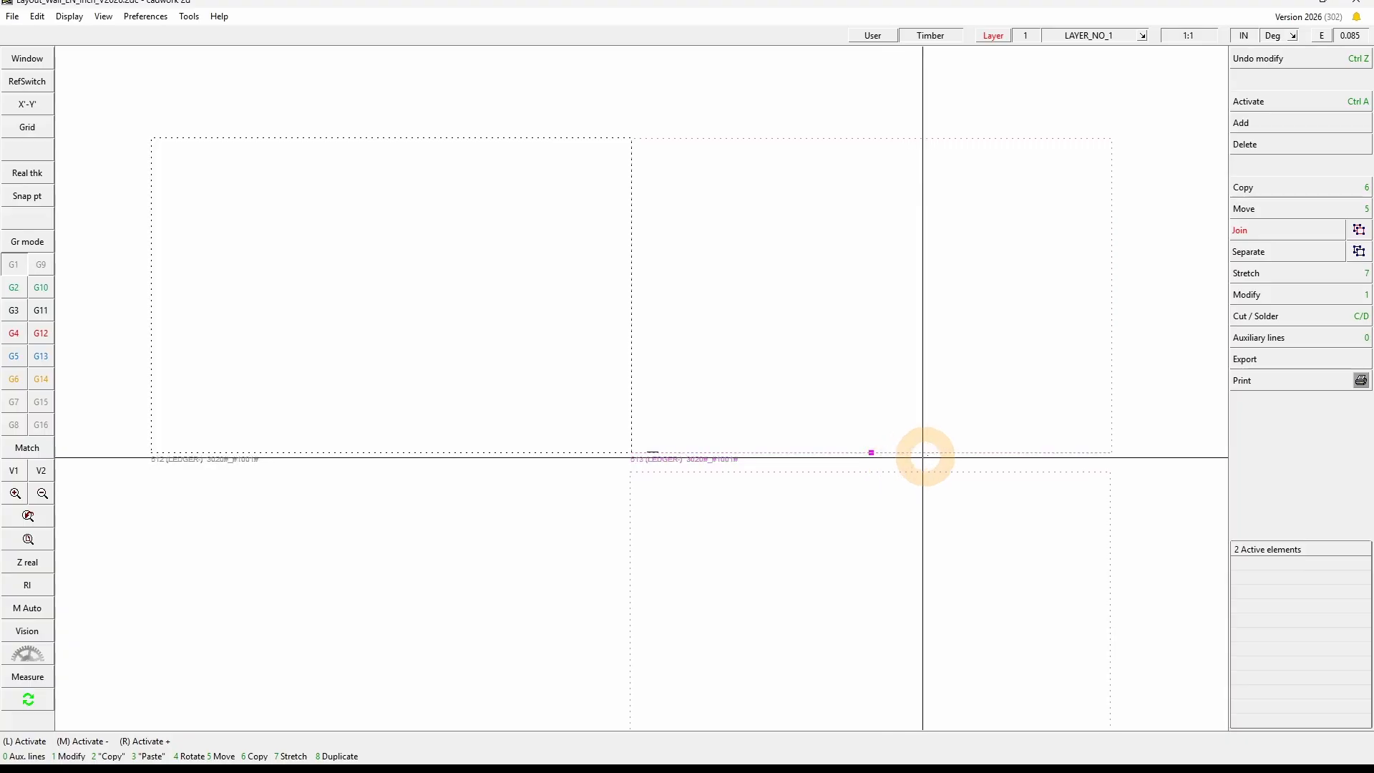
pyautogui.click(1265, 295)
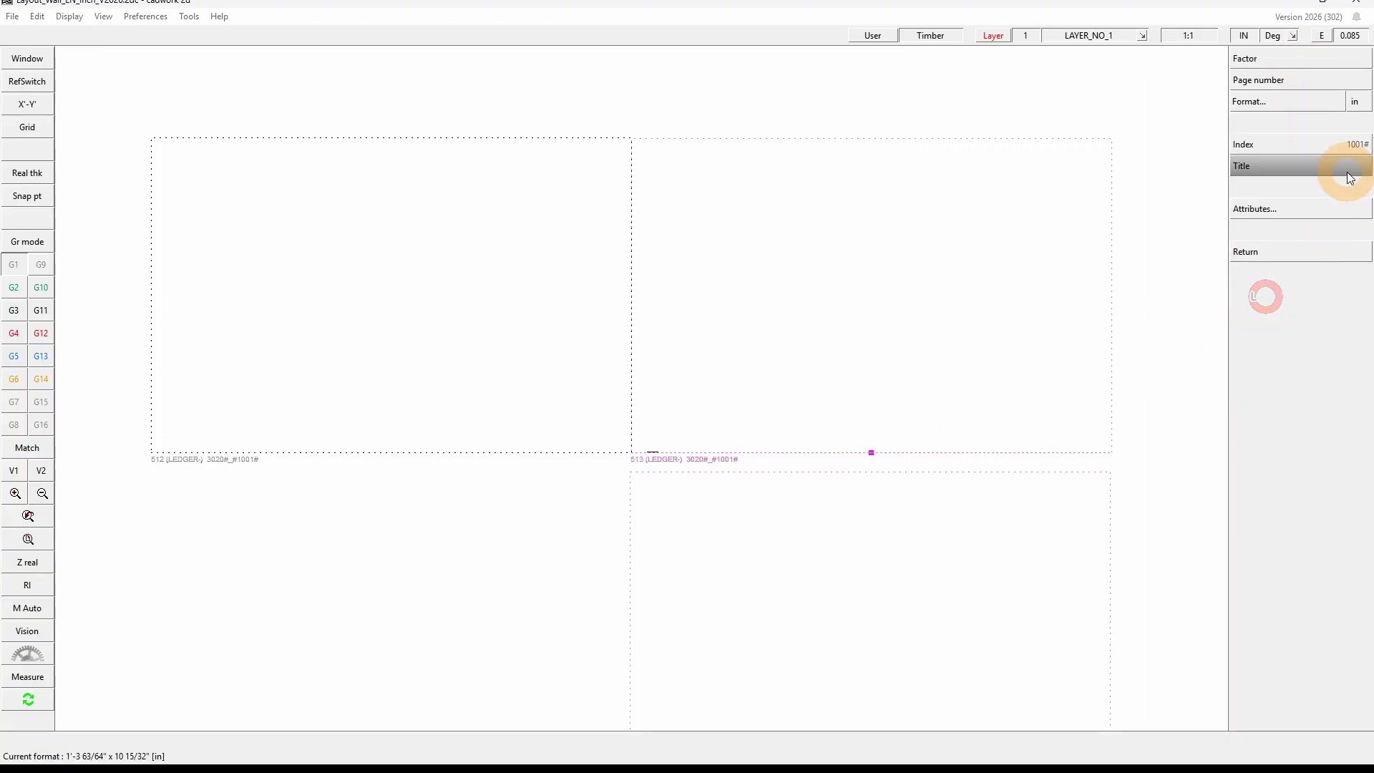
pyautogui.rightClick(1041, 417)
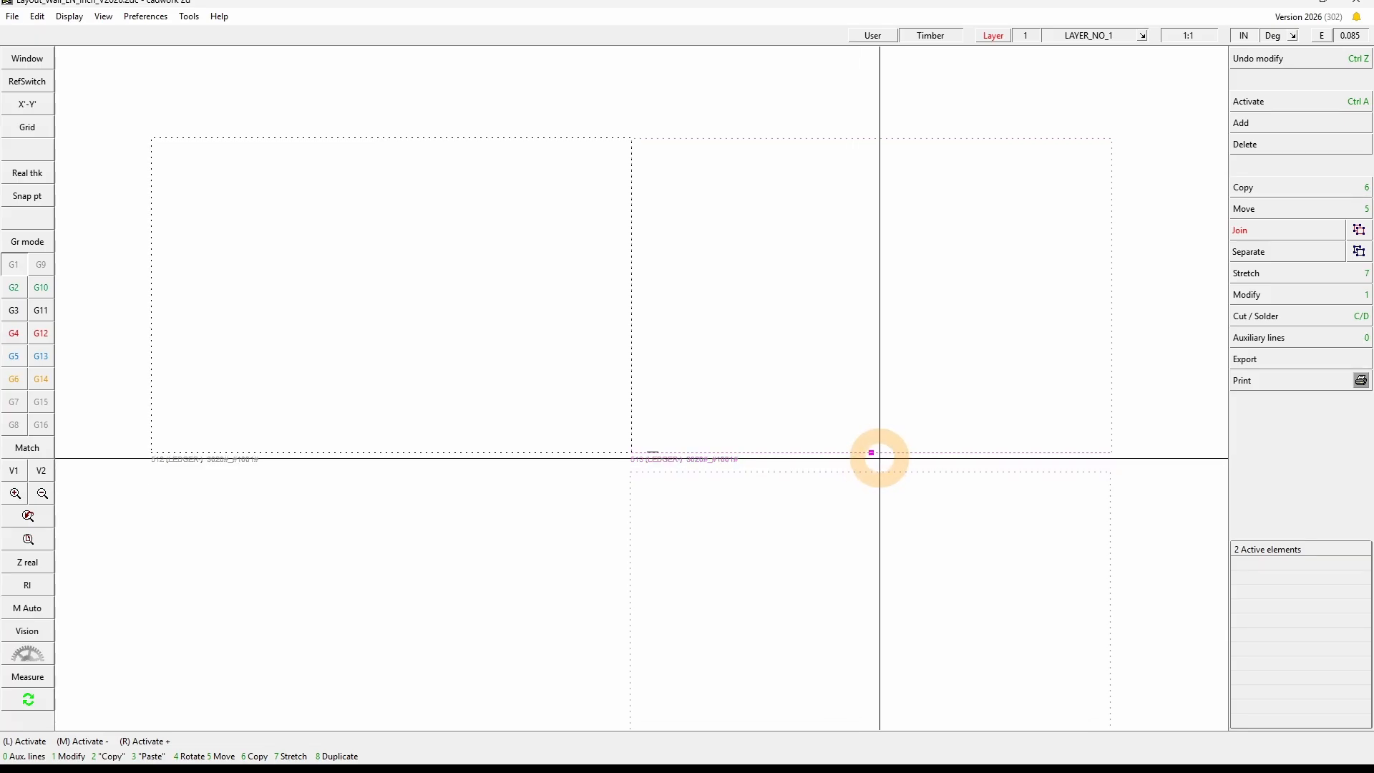
# - Show the hidden layout elements again and select the 4201# reference side layer number macro text
pyautogui.press('j')
pyautogui.scroll(3, 684, 425)
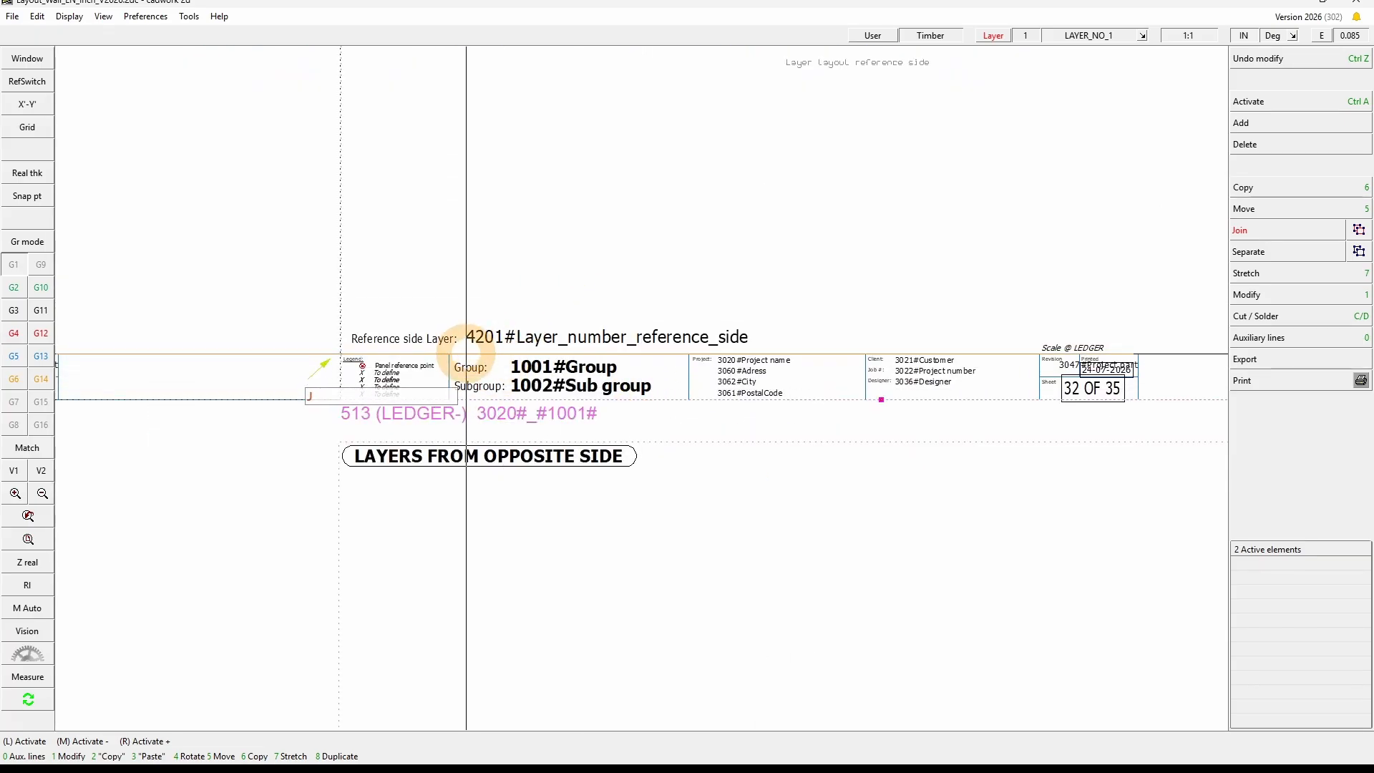
pyautogui.moveTo(461, 349)
pyautogui.mouseDown()
pyautogui.moveTo(520, 318)
pyautogui.moveTo(739, 308)
pyautogui.mouseUp()
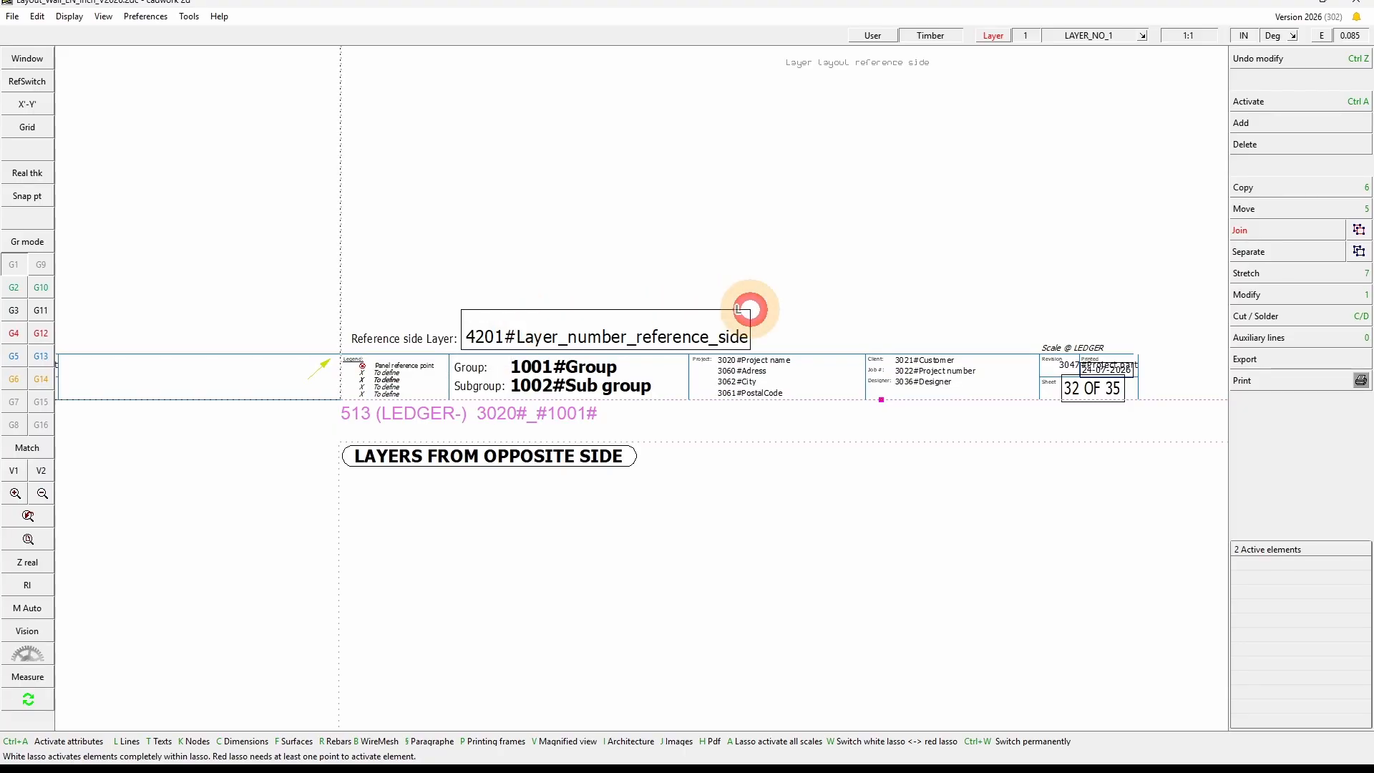
pyautogui.moveTo(751, 309); pyautogui.dragTo(751, 309)
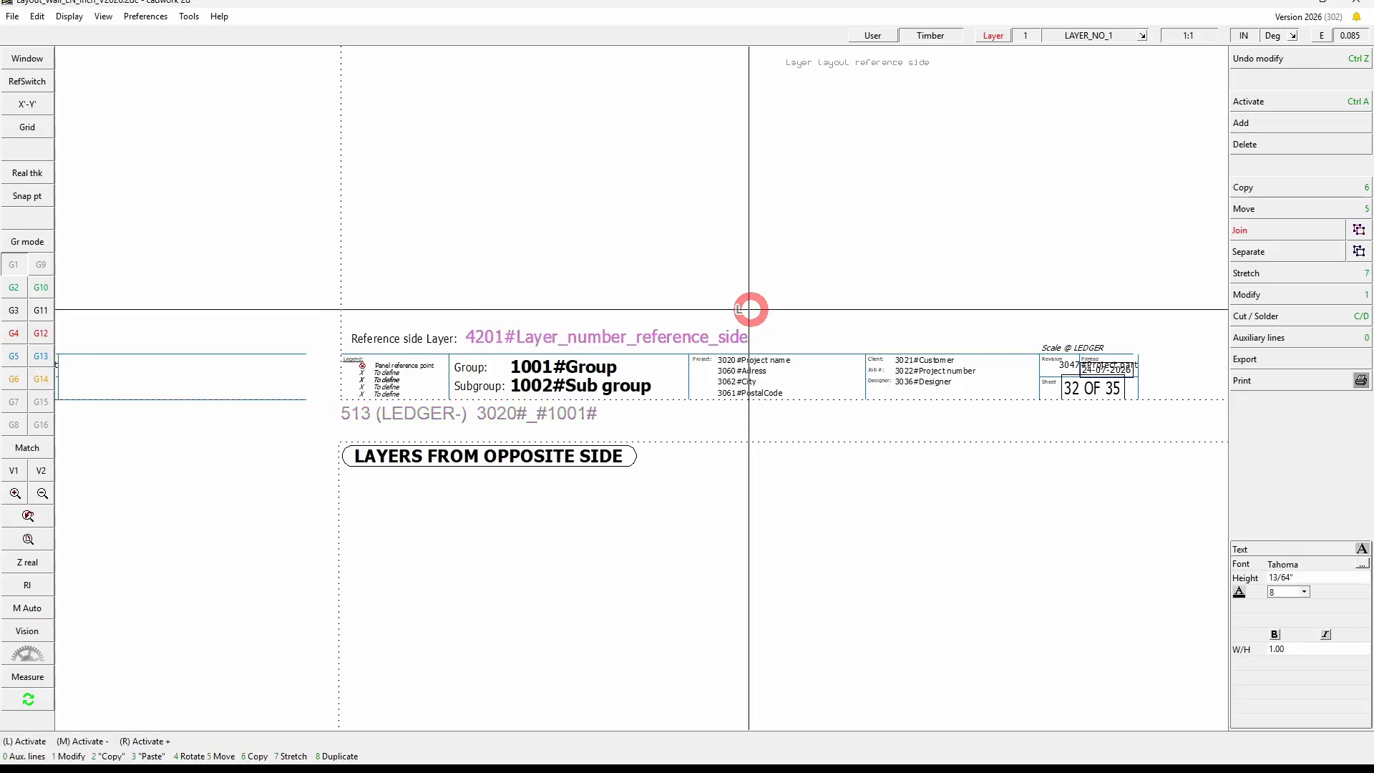
# - Set the frame title of printing frame 513 to Layer Ref #4201#
pyautogui.click(406, 412)
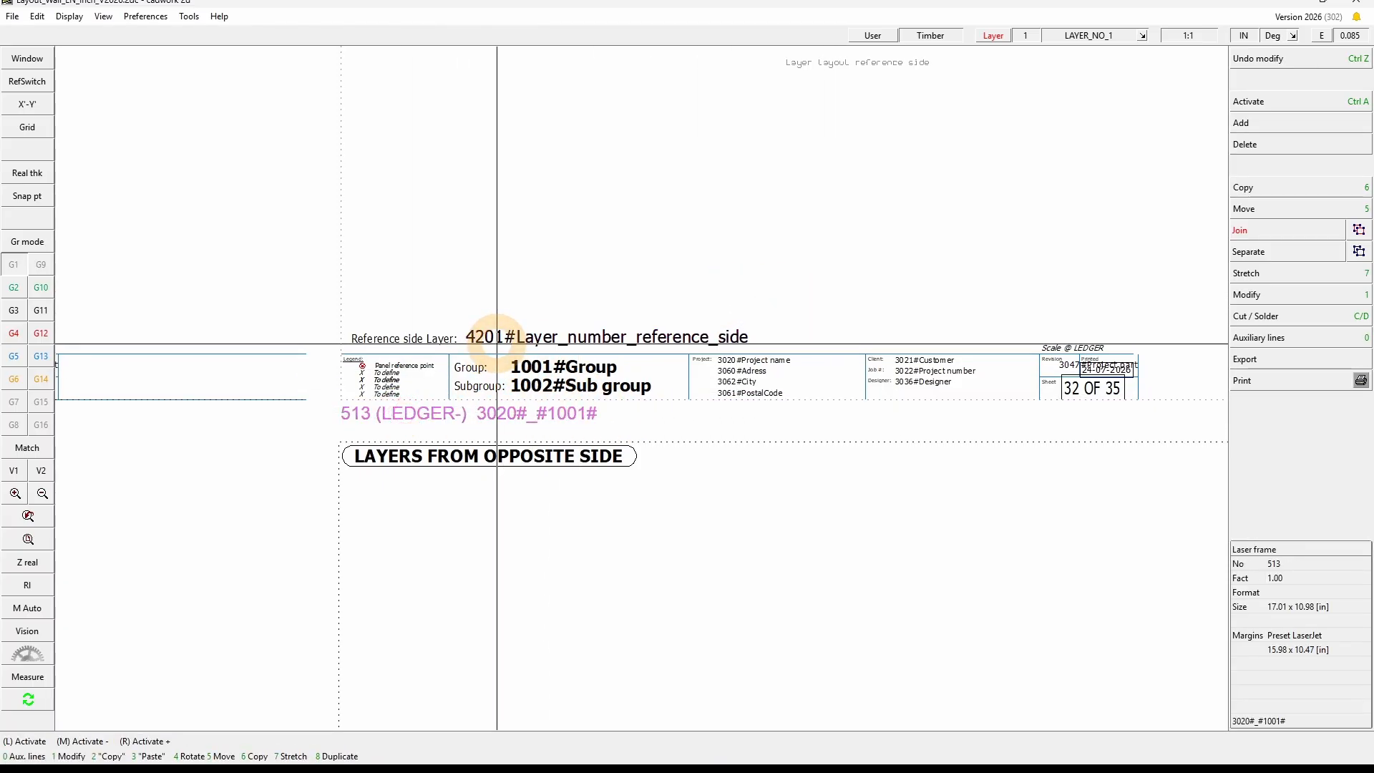
pyautogui.click(1291, 294)
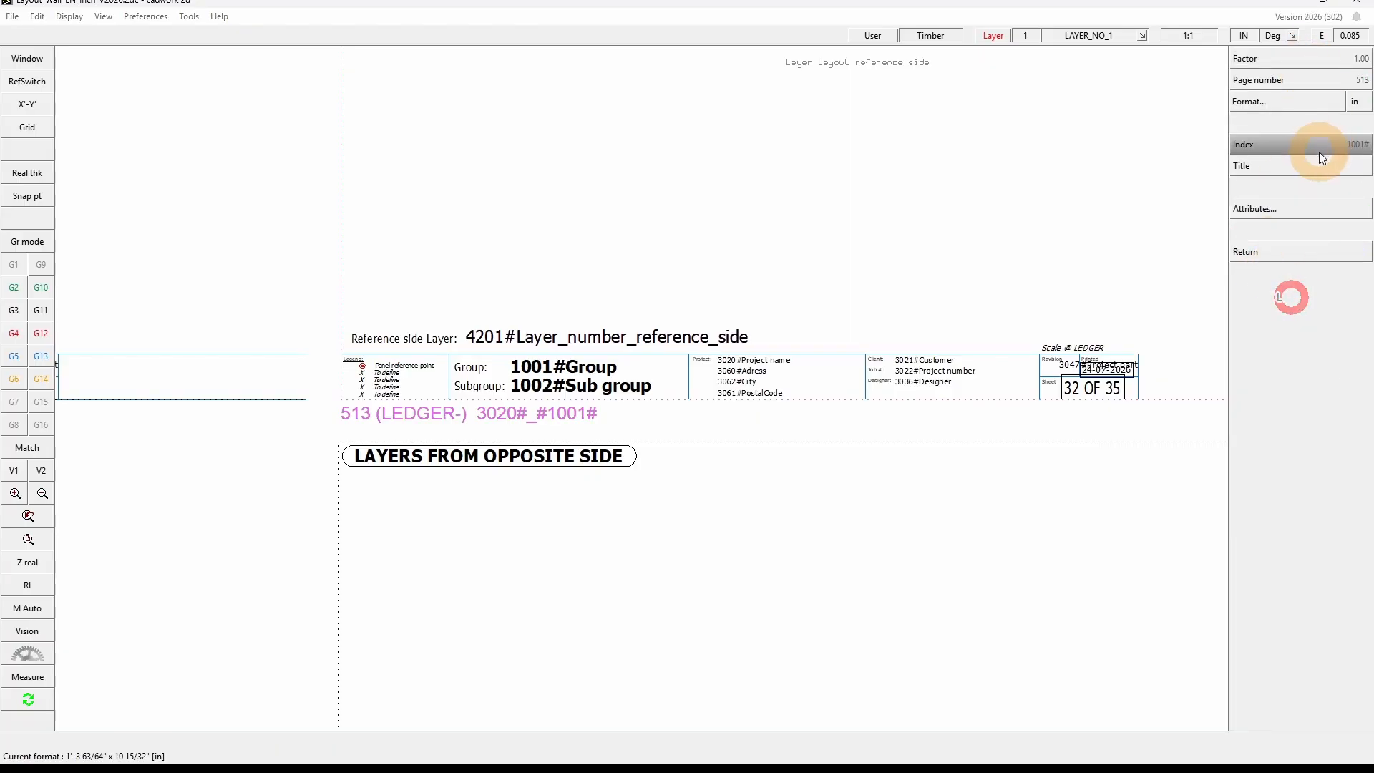
pyautogui.click(1346, 166)
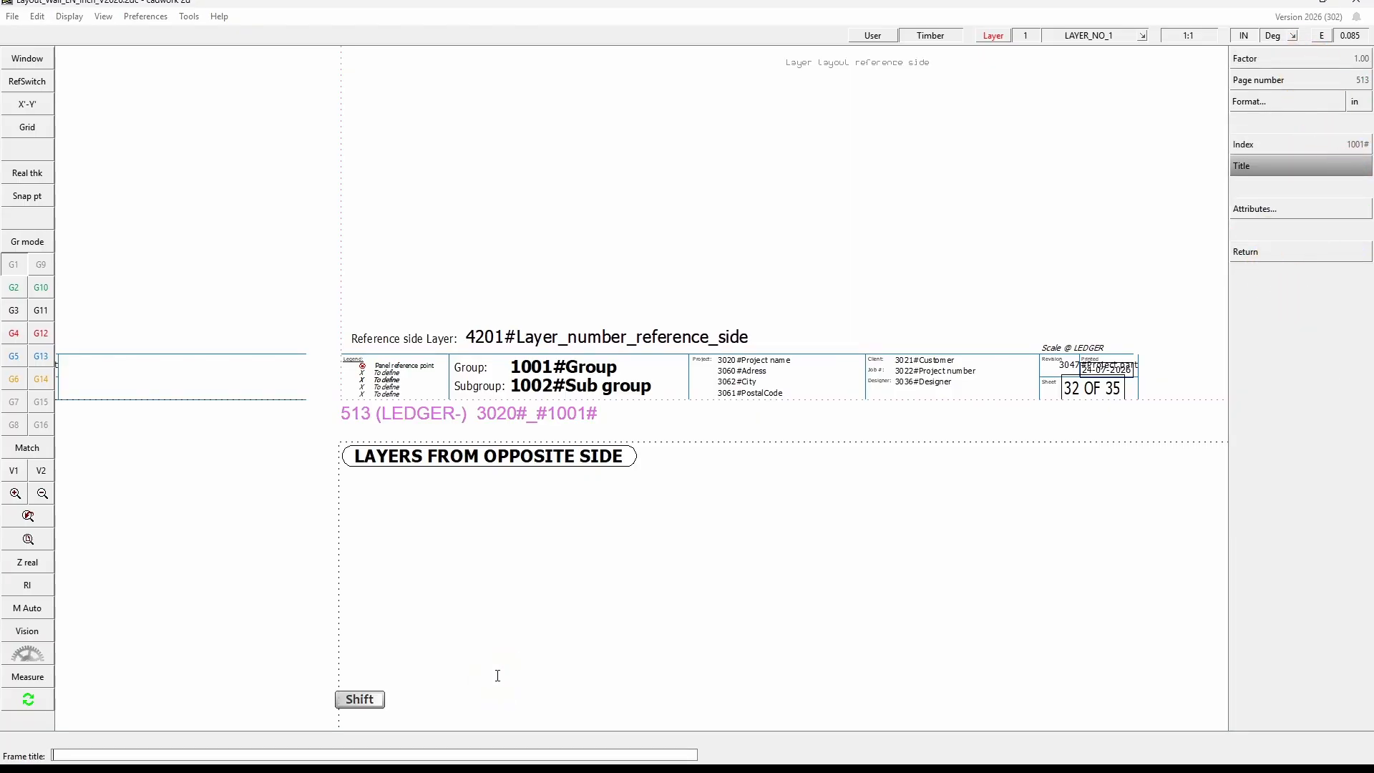
pyautogui.write('Layer')
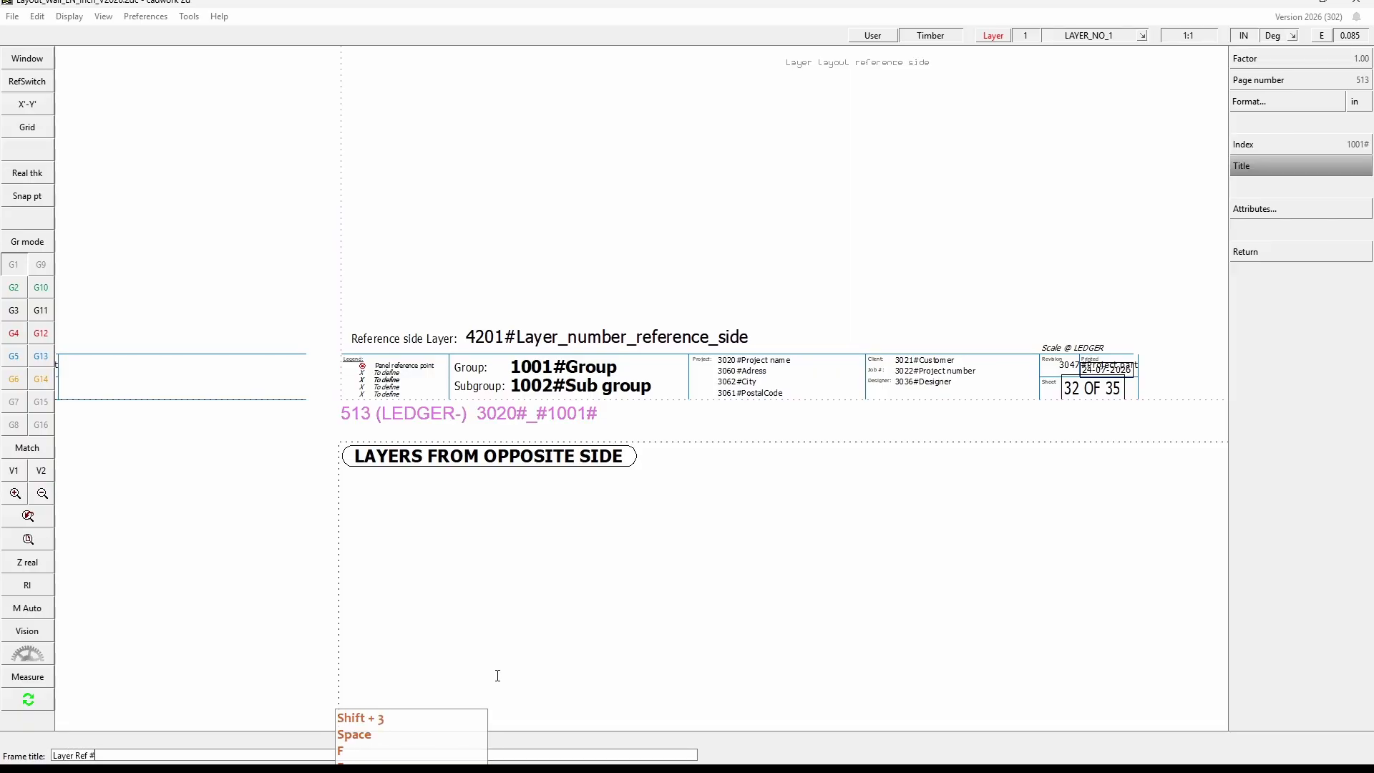
pyautogui.write('Ref #')
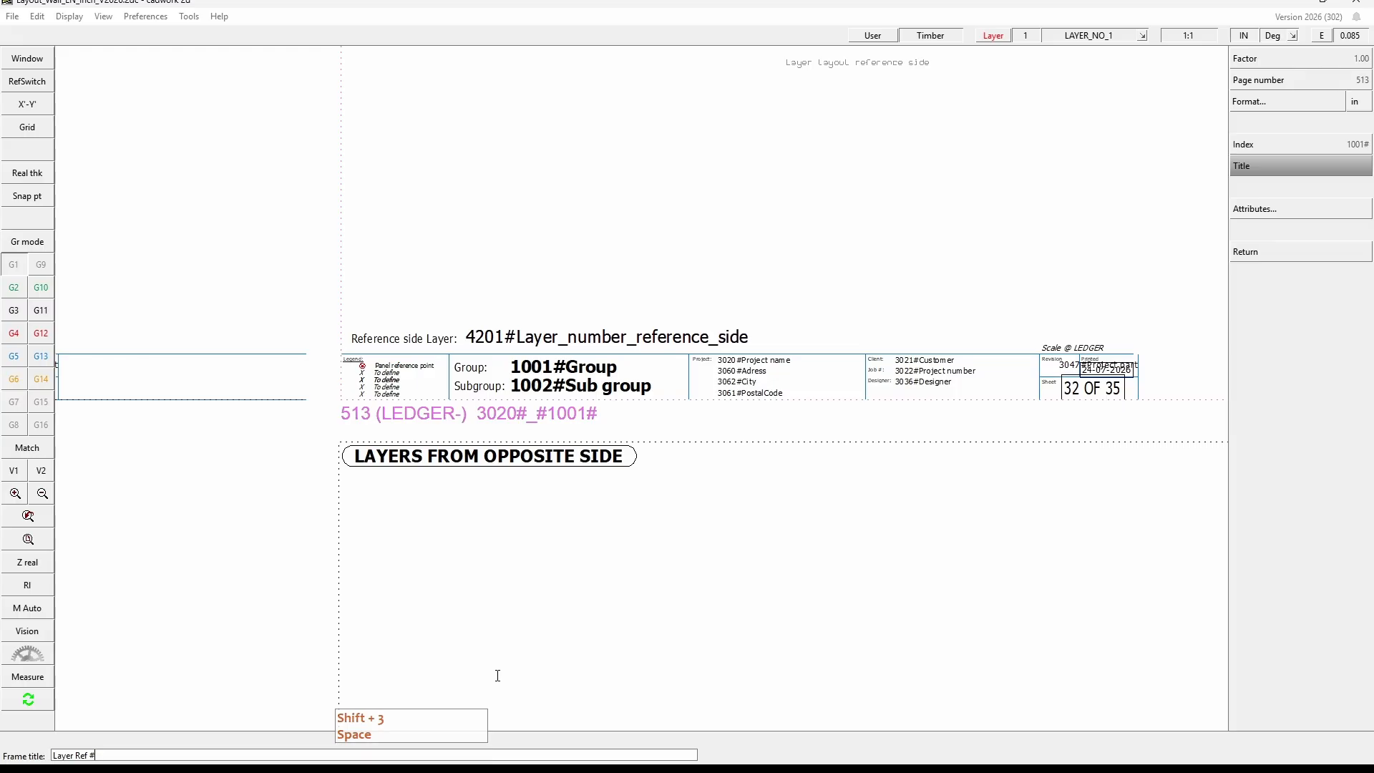
pyautogui.write('4201#')
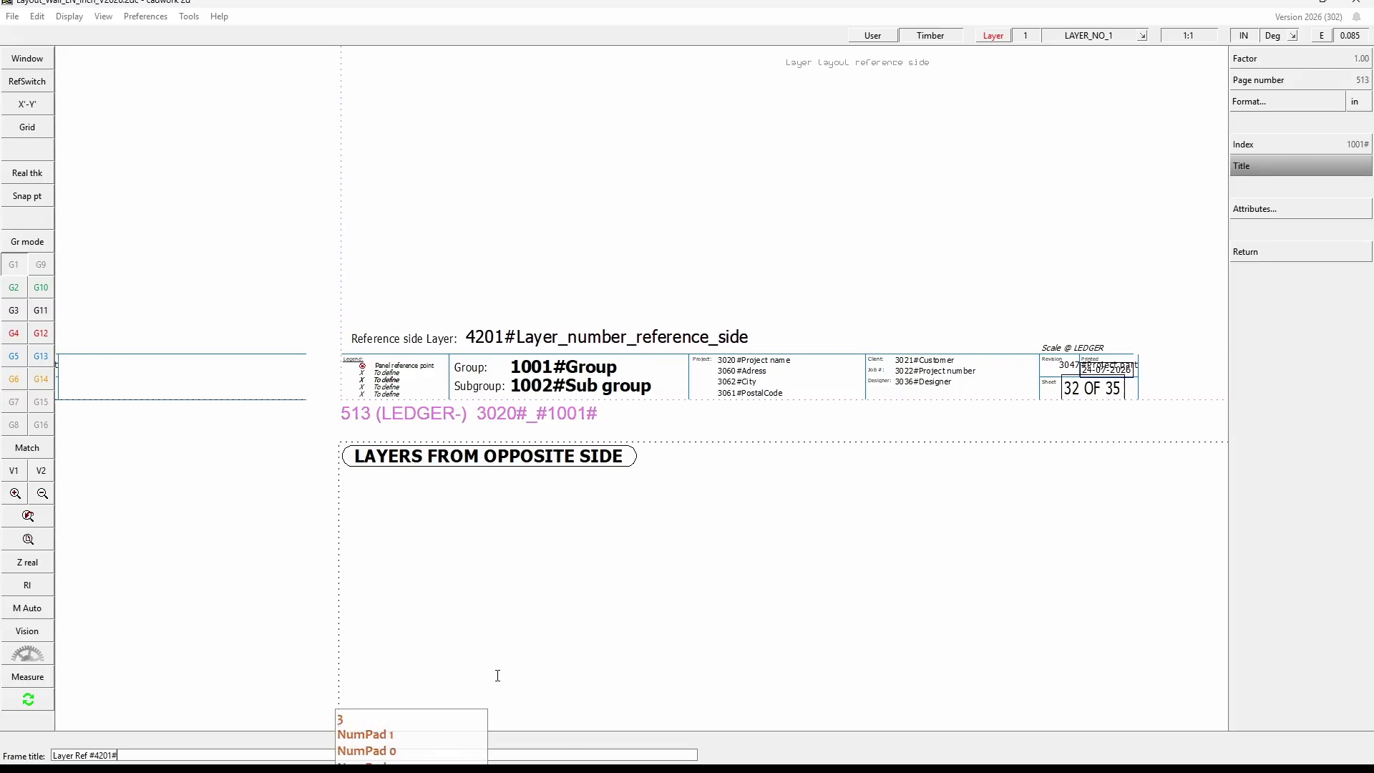
pyautogui.click(476, 670)
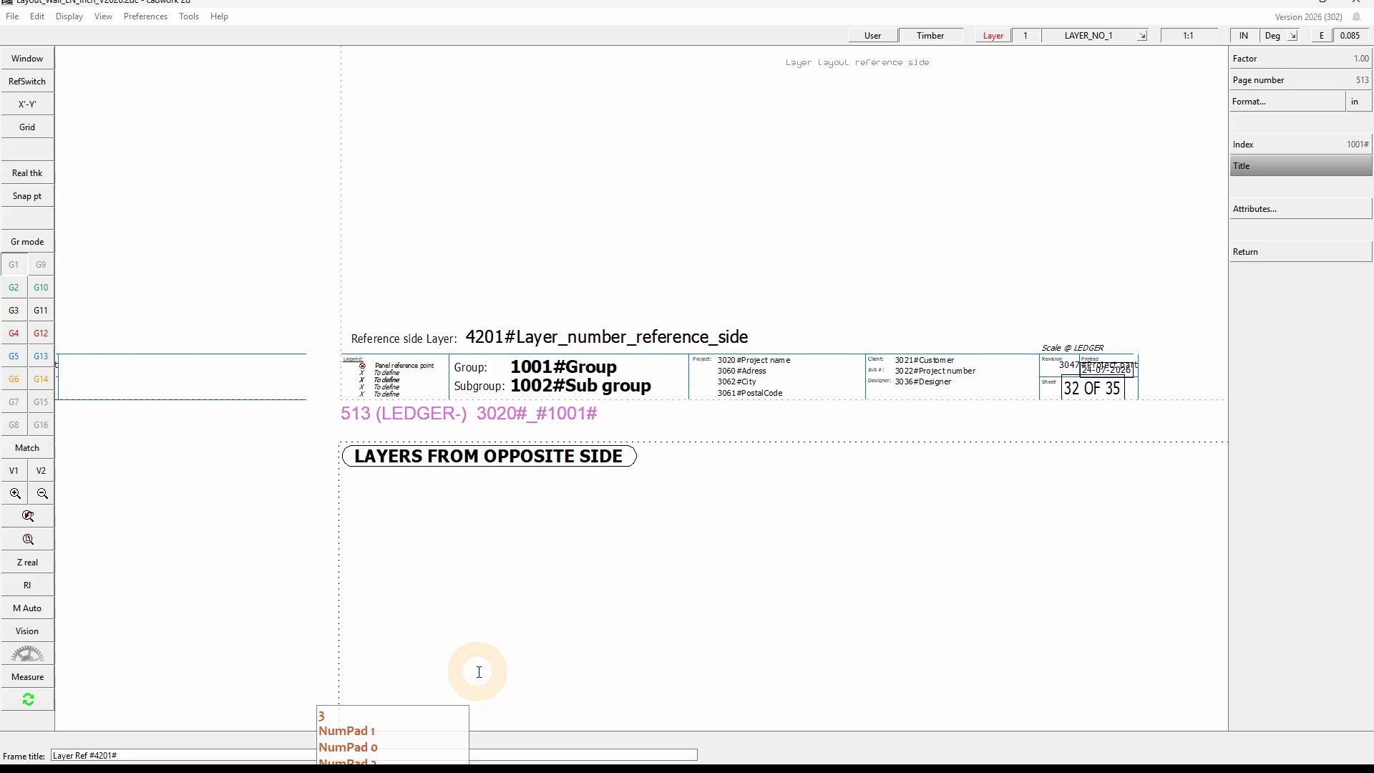
pyautogui.rightClick(658, 542)
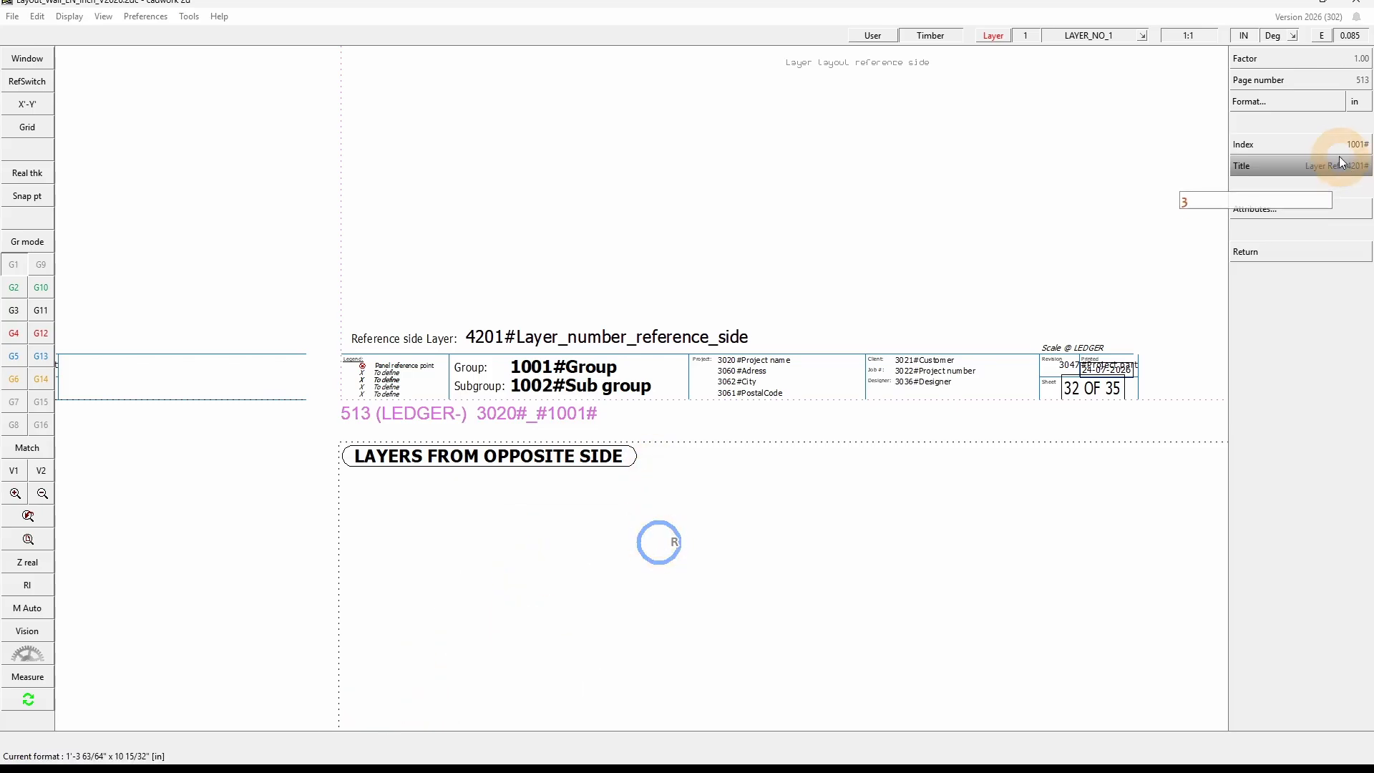
pyautogui.rightClick(1015, 336)
pyautogui.click(829, 441)
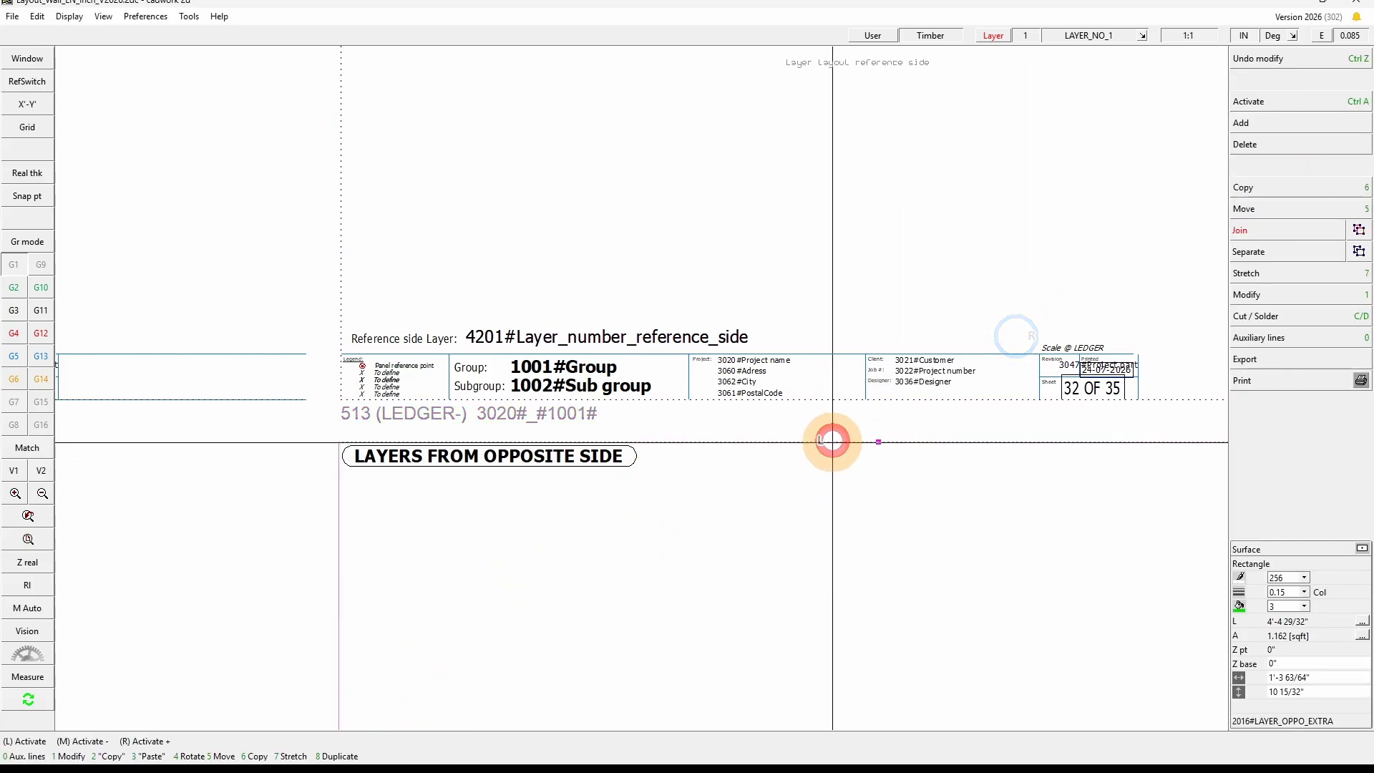
pyautogui.click(1264, 294)
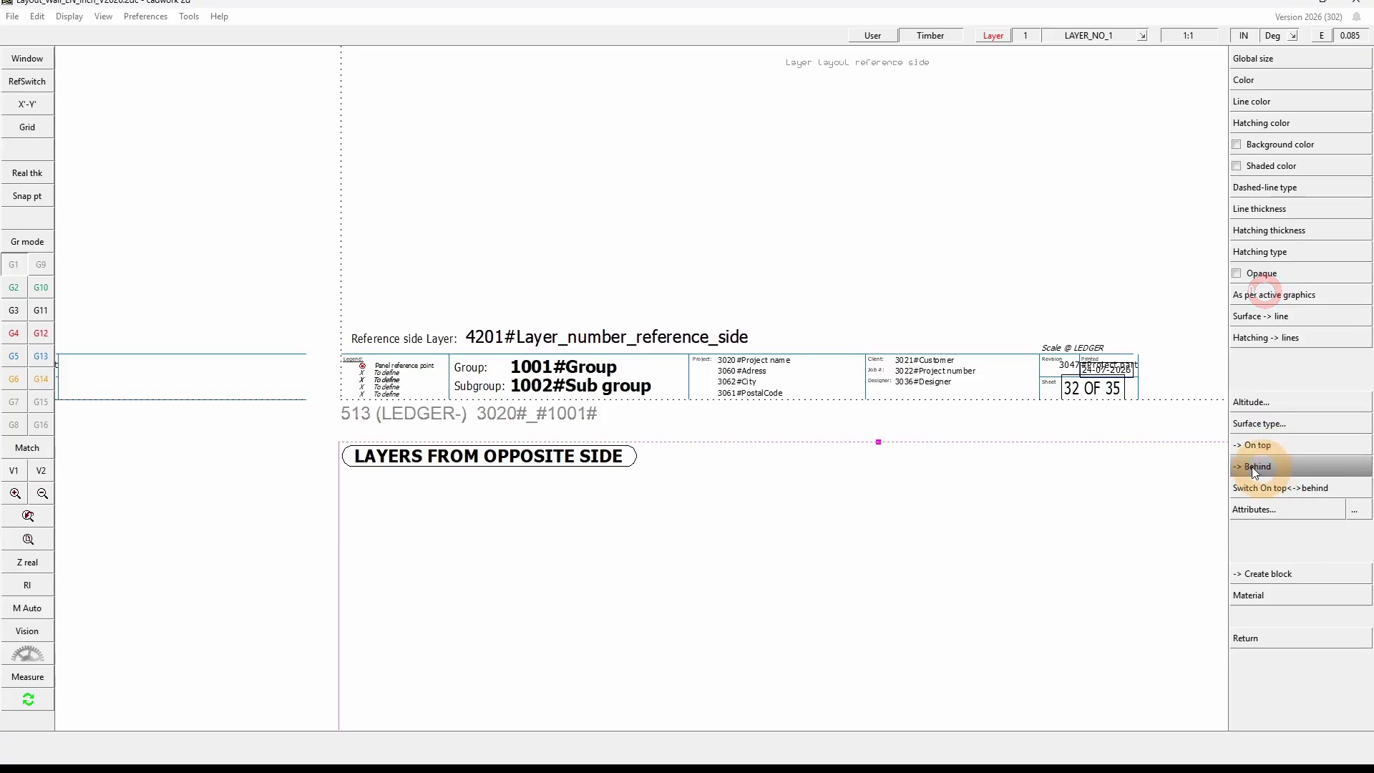
pyautogui.rightClick(882, 513)
# - Set the frame title of printing frame 514, the opposite side layer layout, to Layer Opp #4202#
pyautogui.scroll(-4, 729, 521)
pyautogui.scroll(5, 613, 554)
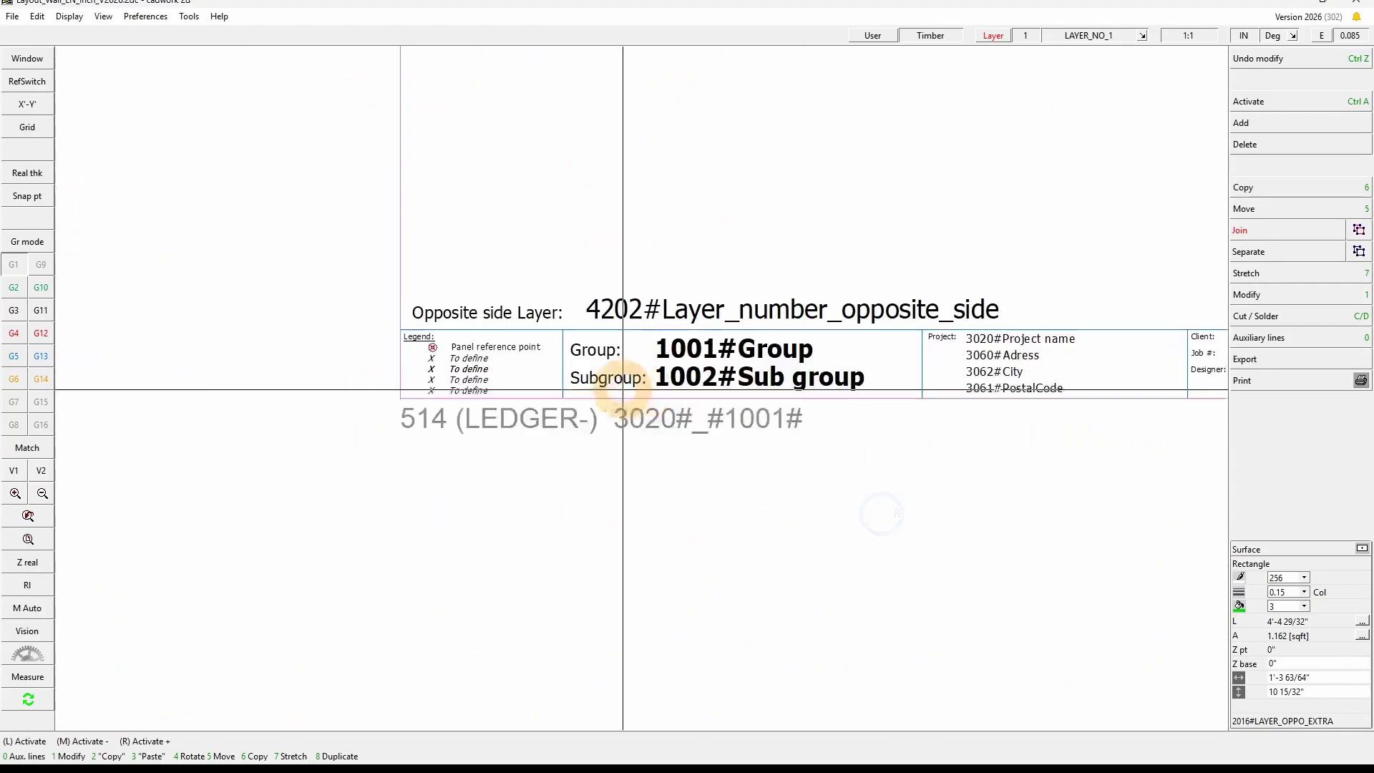
pyautogui.click(572, 418)
pyautogui.click(476, 416)
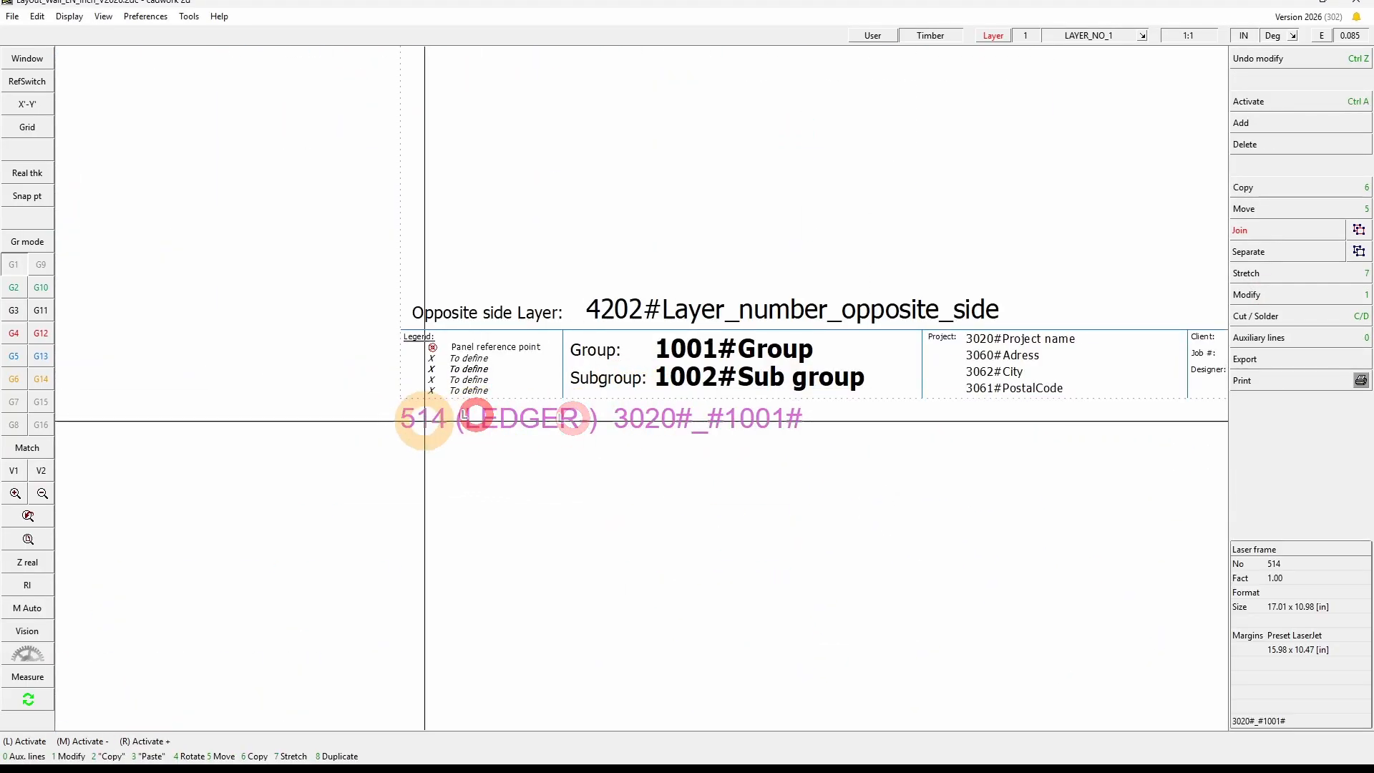
pyautogui.click(1252, 293)
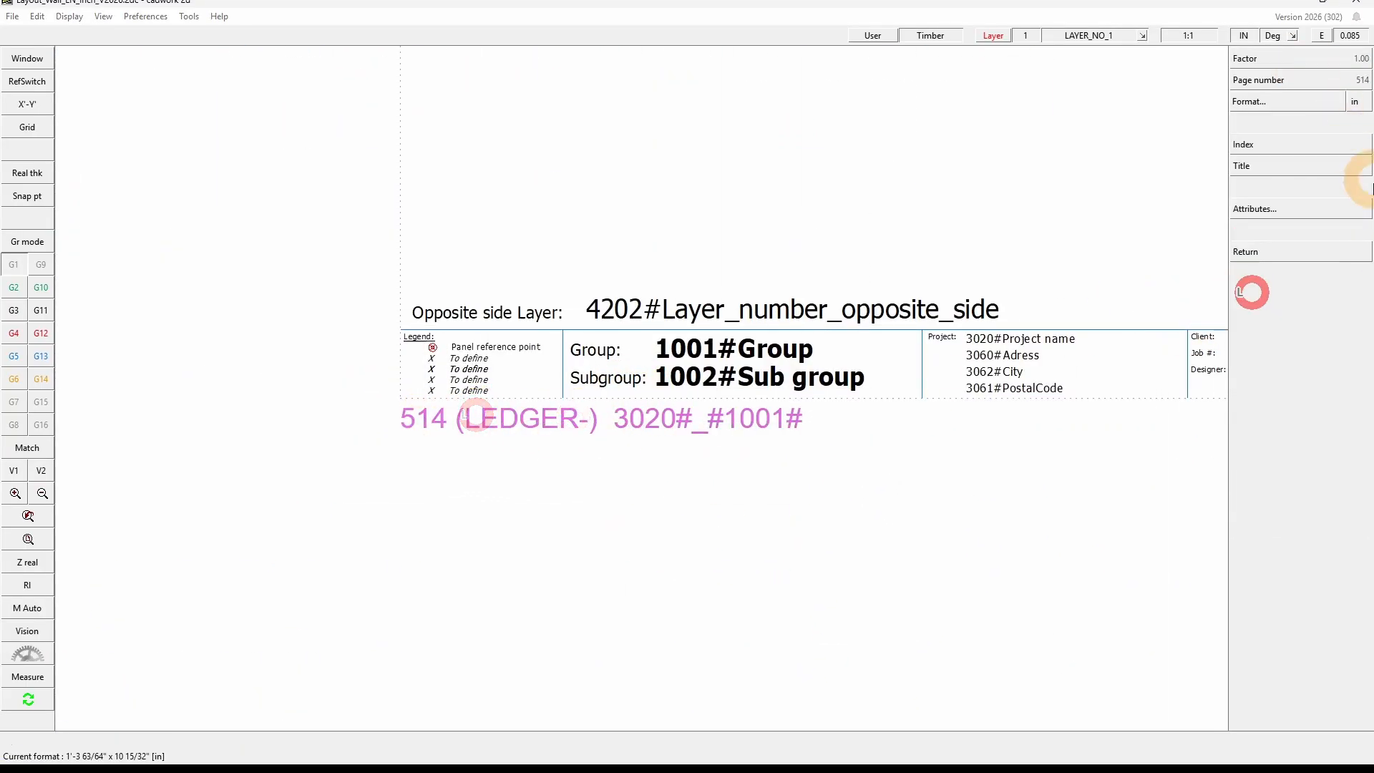
pyautogui.click(1306, 166)
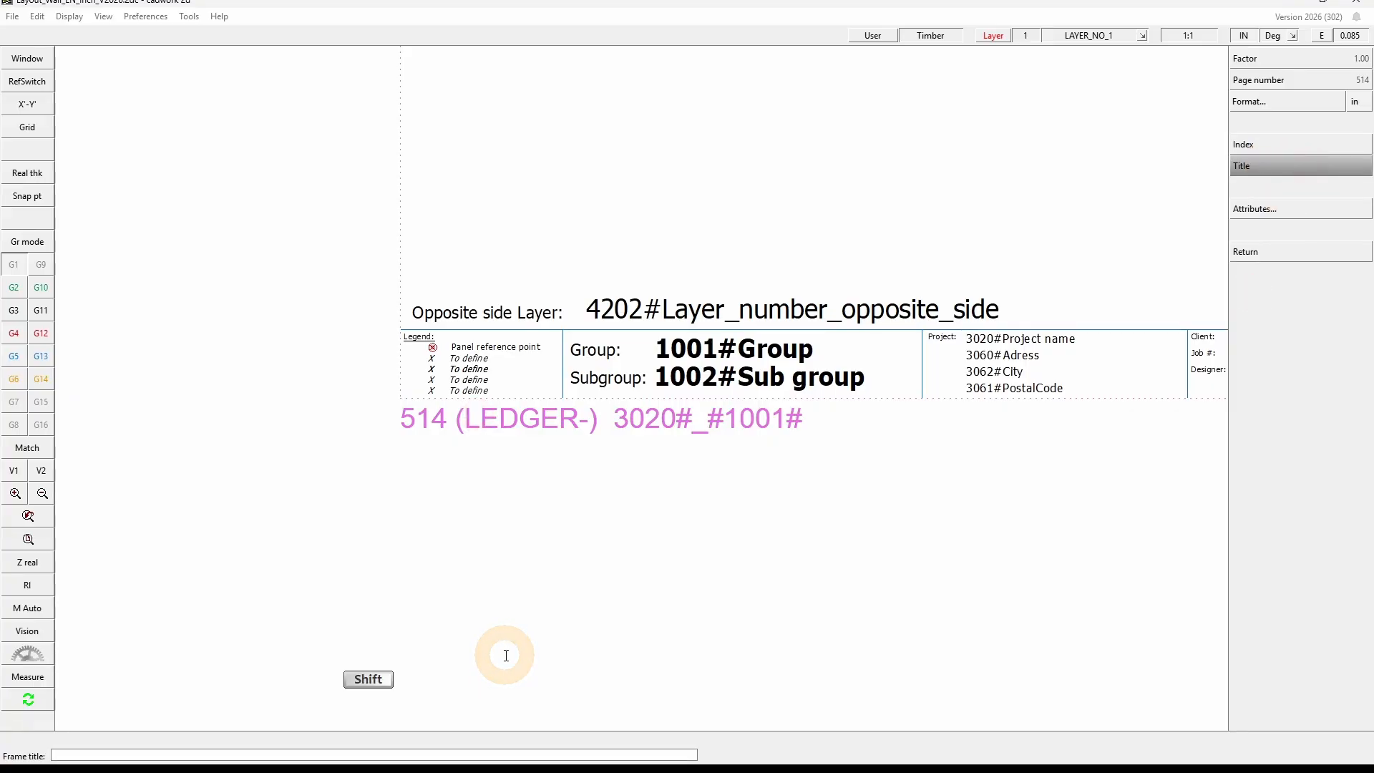
pyautogui.write('Layer Opp #4202#')
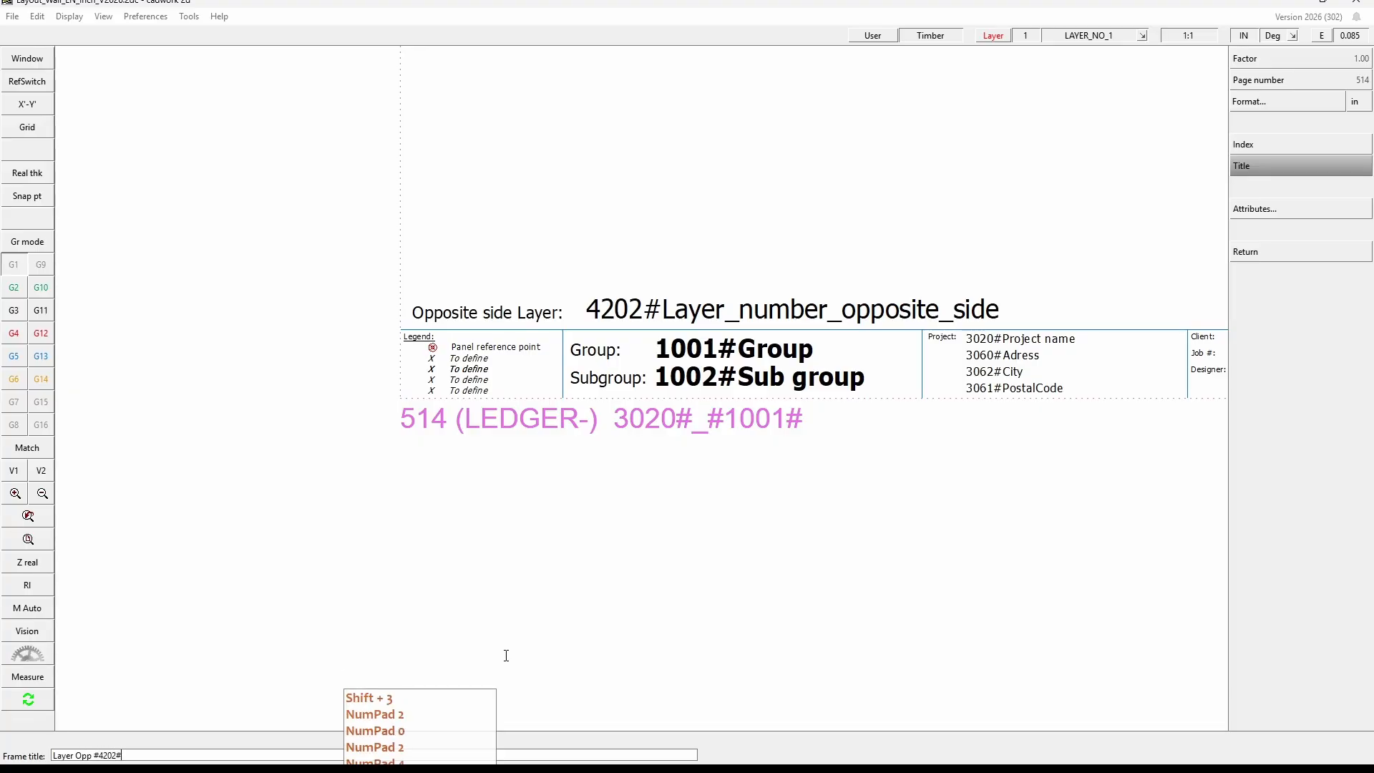
pyautogui.click(595, 545)
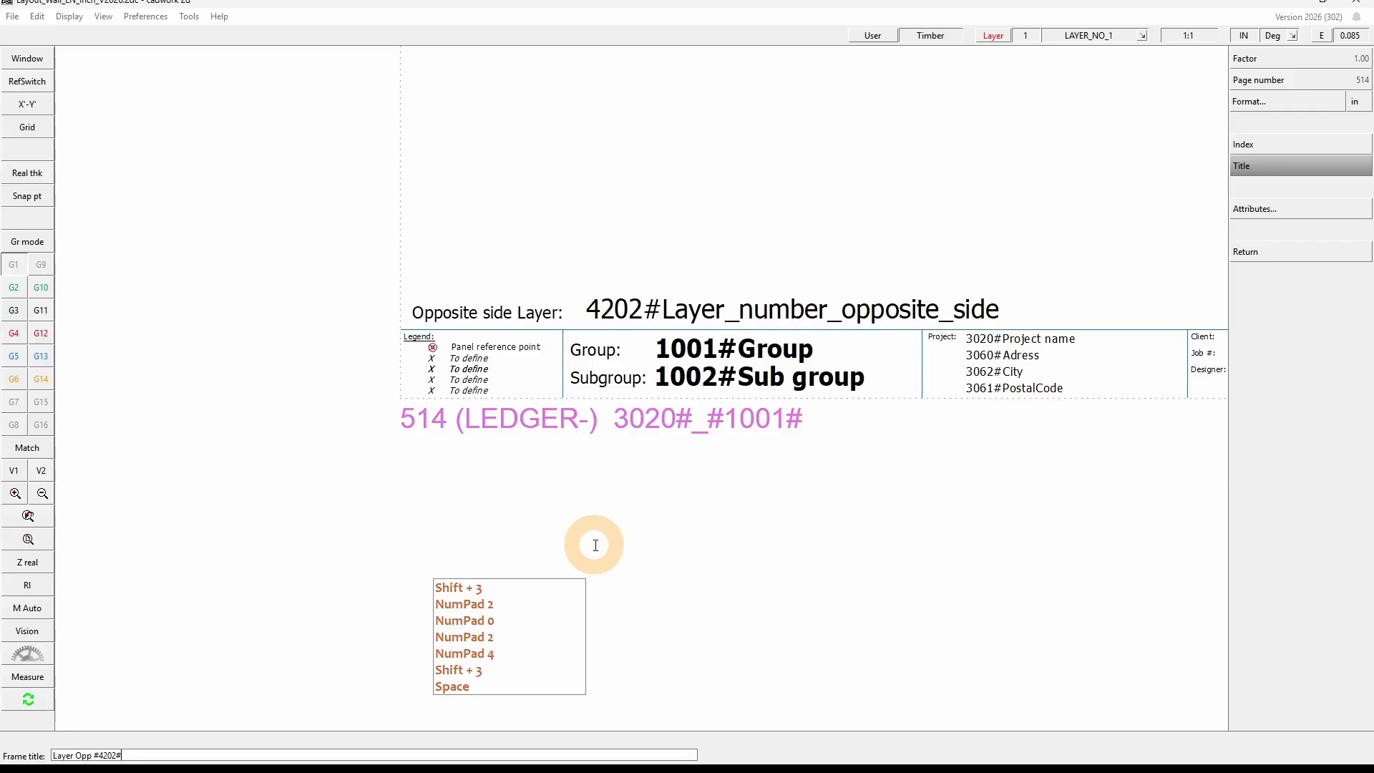
pyautogui.rightClick(1012, 291)
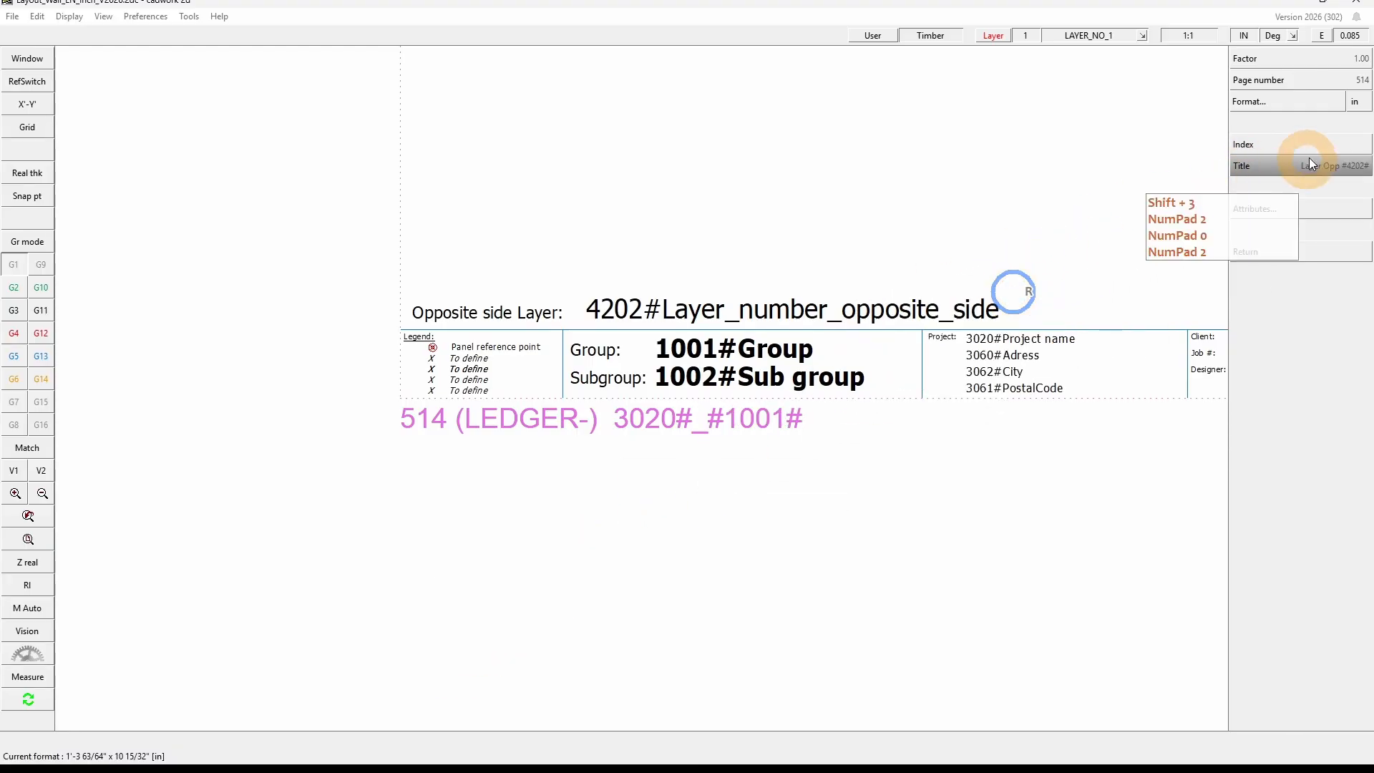
# - Set the frame index of printing frame 514 to 1001#
pyautogui.click(1334, 144)
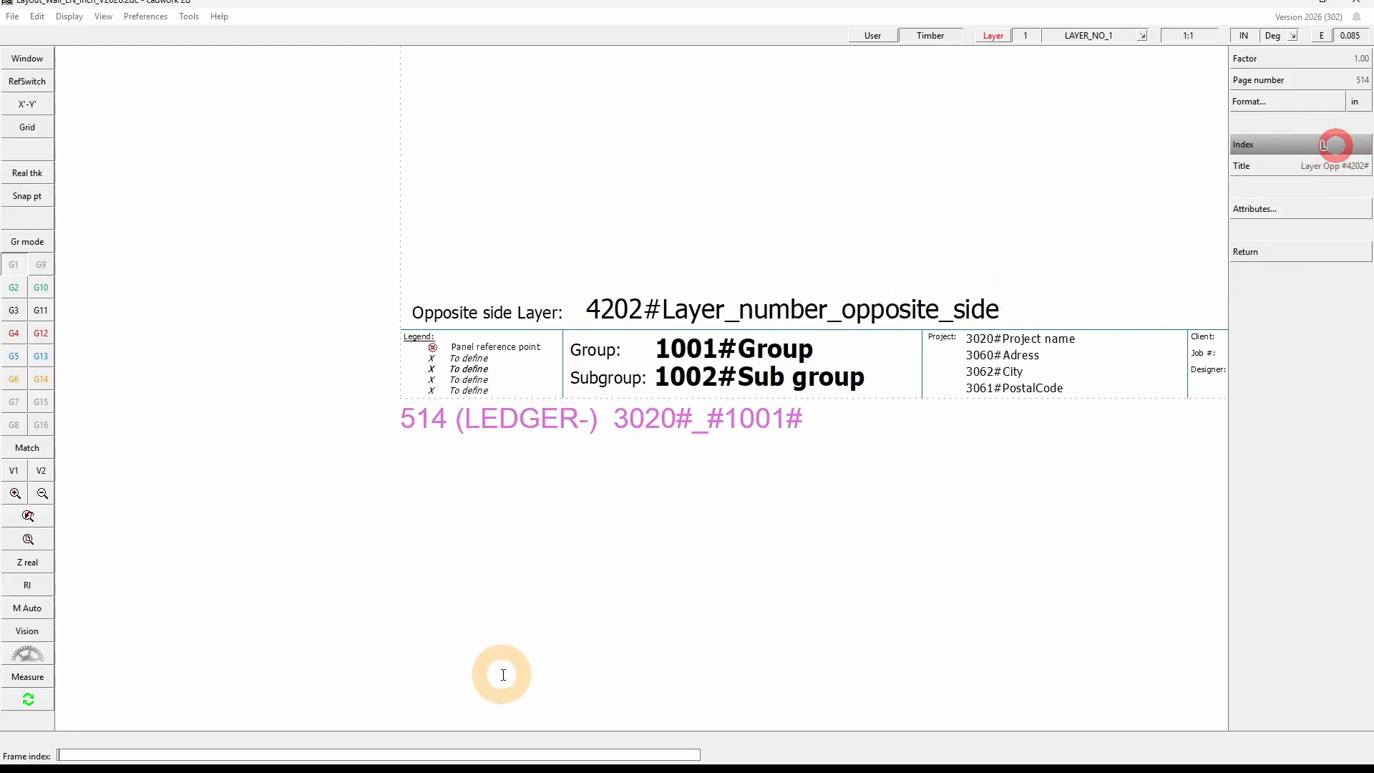
pyautogui.write('1001')
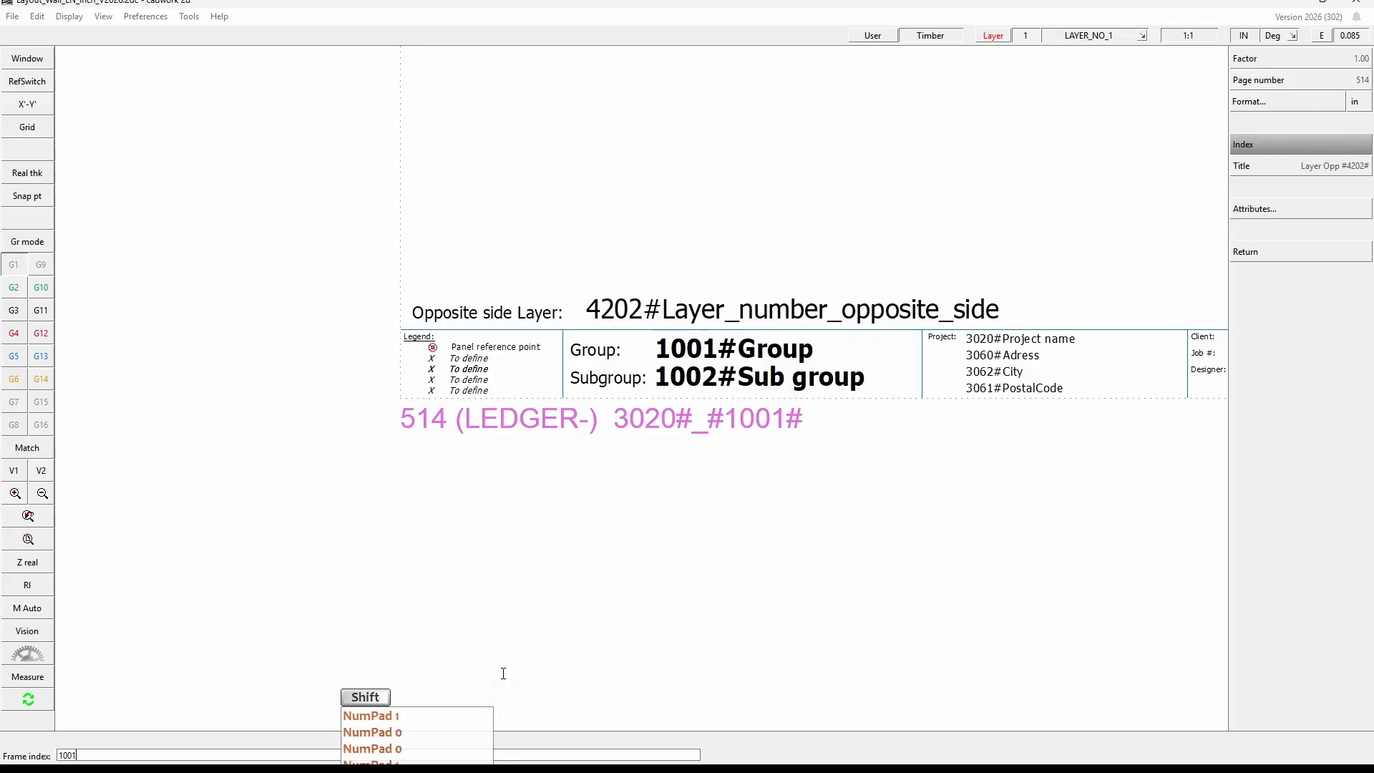
pyautogui.write('#')
pyautogui.rightClick(525, 577)
pyautogui.rightClick(872, 380)
# - Check the frame index and title properties of printing frame 513
pyautogui.click(818, 556)
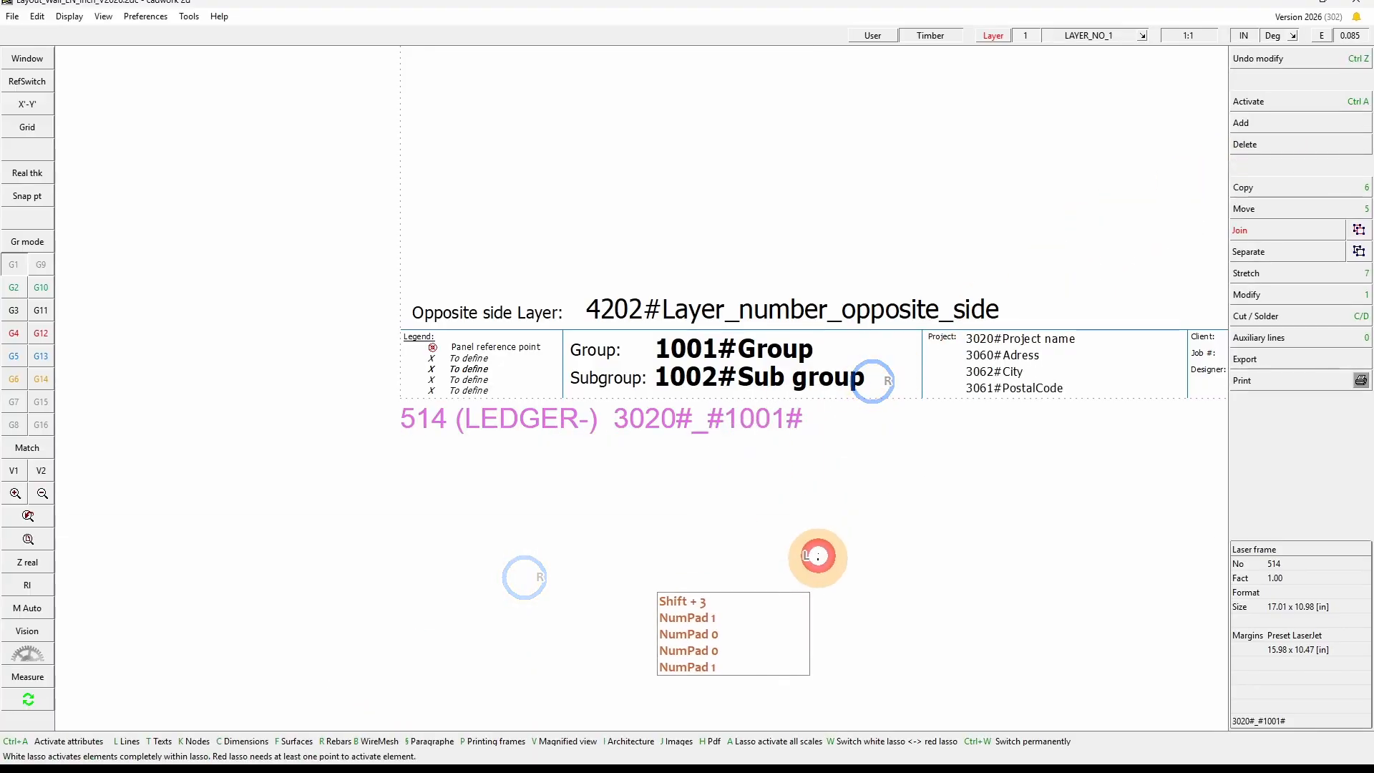
pyautogui.scroll(-6, 648, 393)
pyautogui.scroll(6, 631, 279)
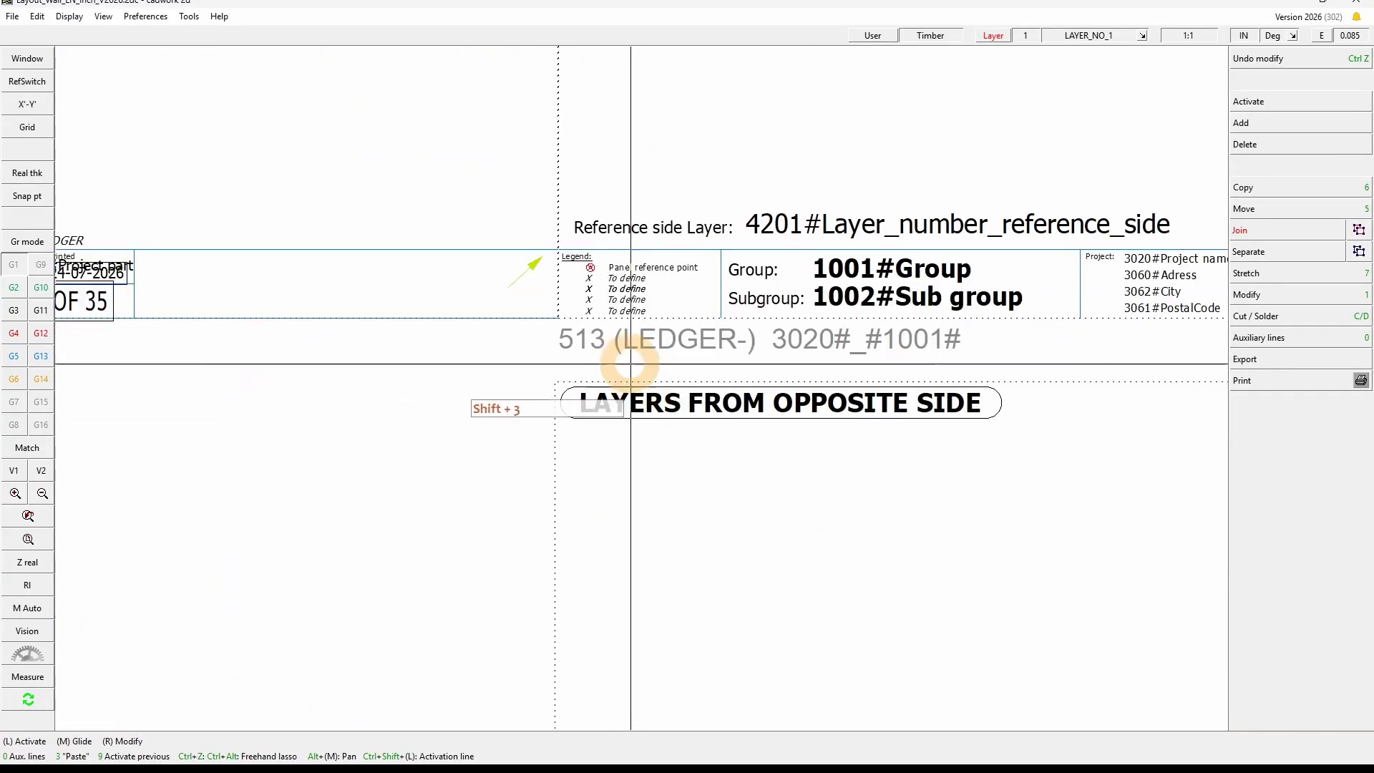
pyautogui.click(585, 338)
pyautogui.click(1282, 299)
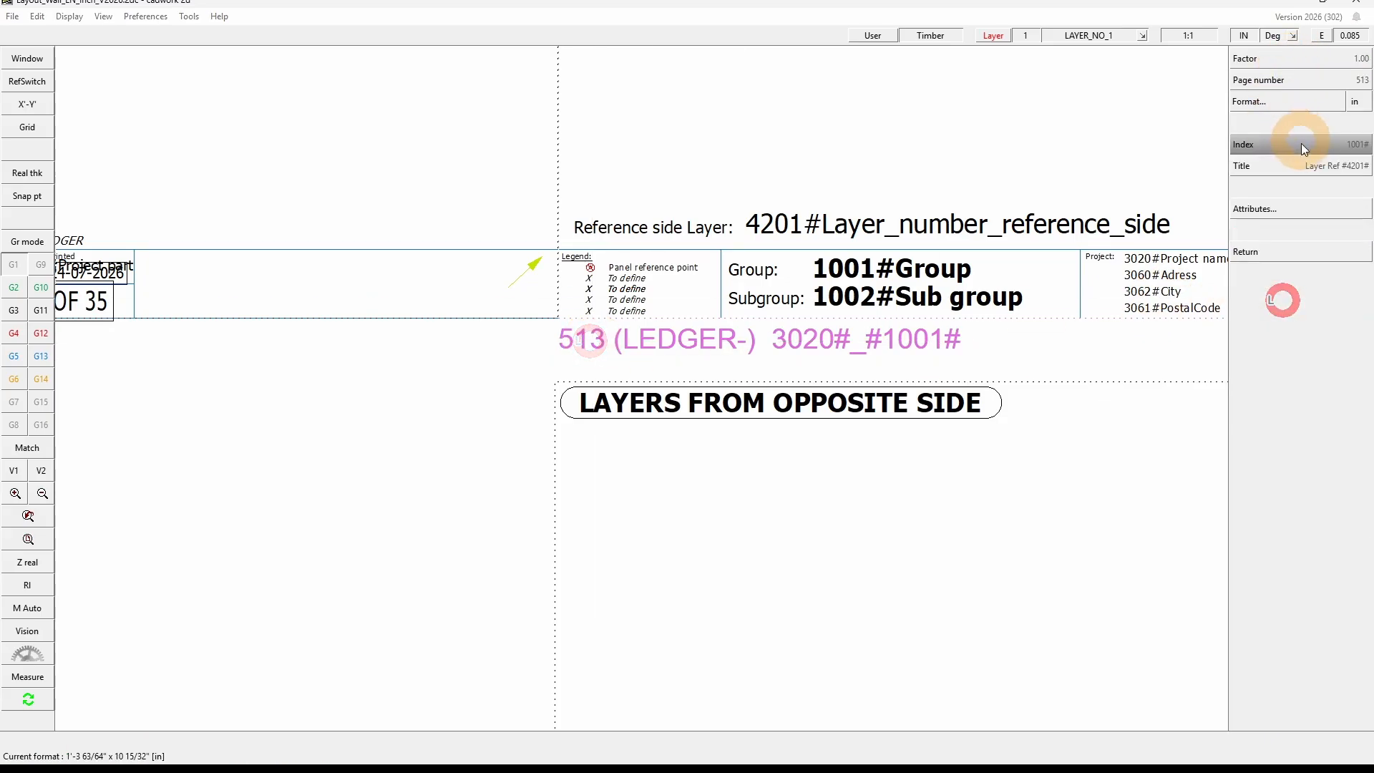
pyautogui.middleClick(913, 347)
# - Deselect the printing frame and save the wall layout file
pyautogui.scroll(-3, 454, 379)
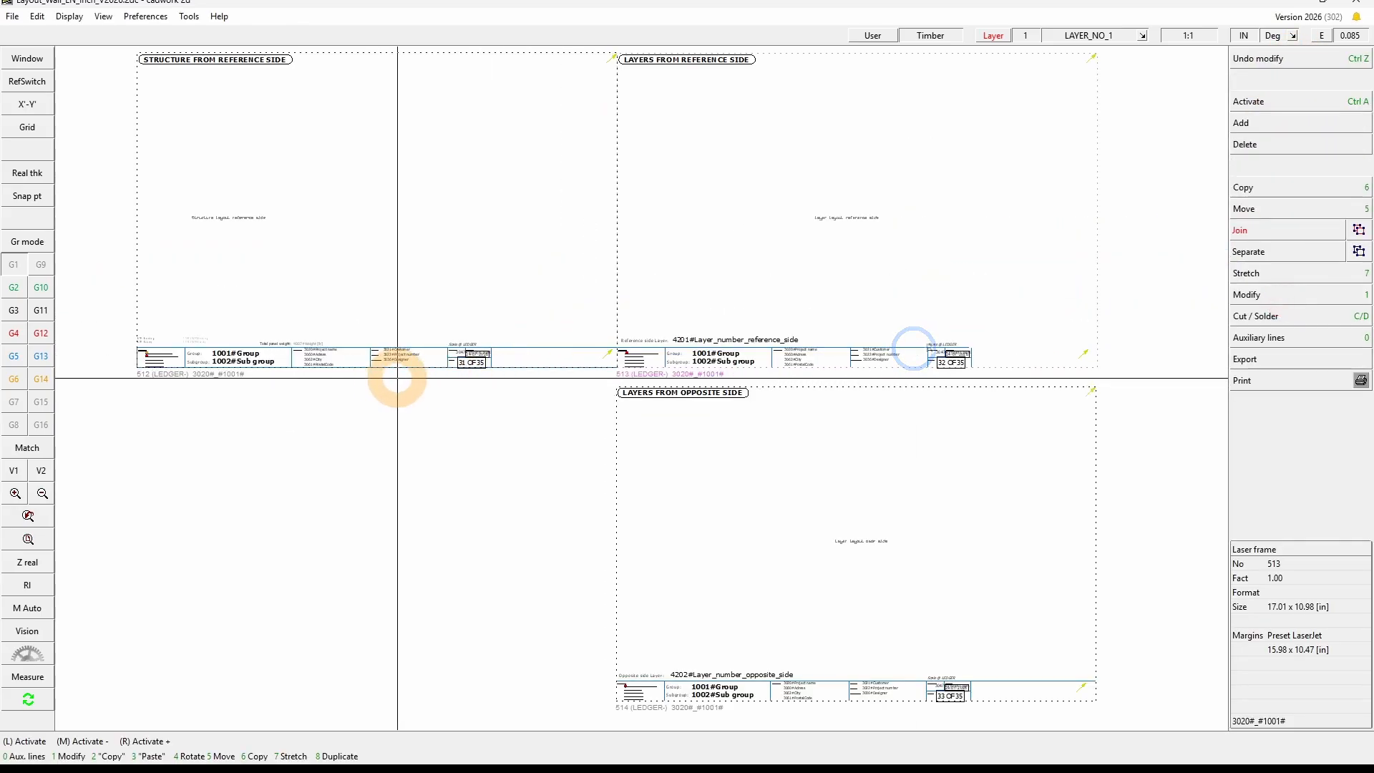
pyautogui.click(336, 417)
pyautogui.hotkey('ctrl', 's')
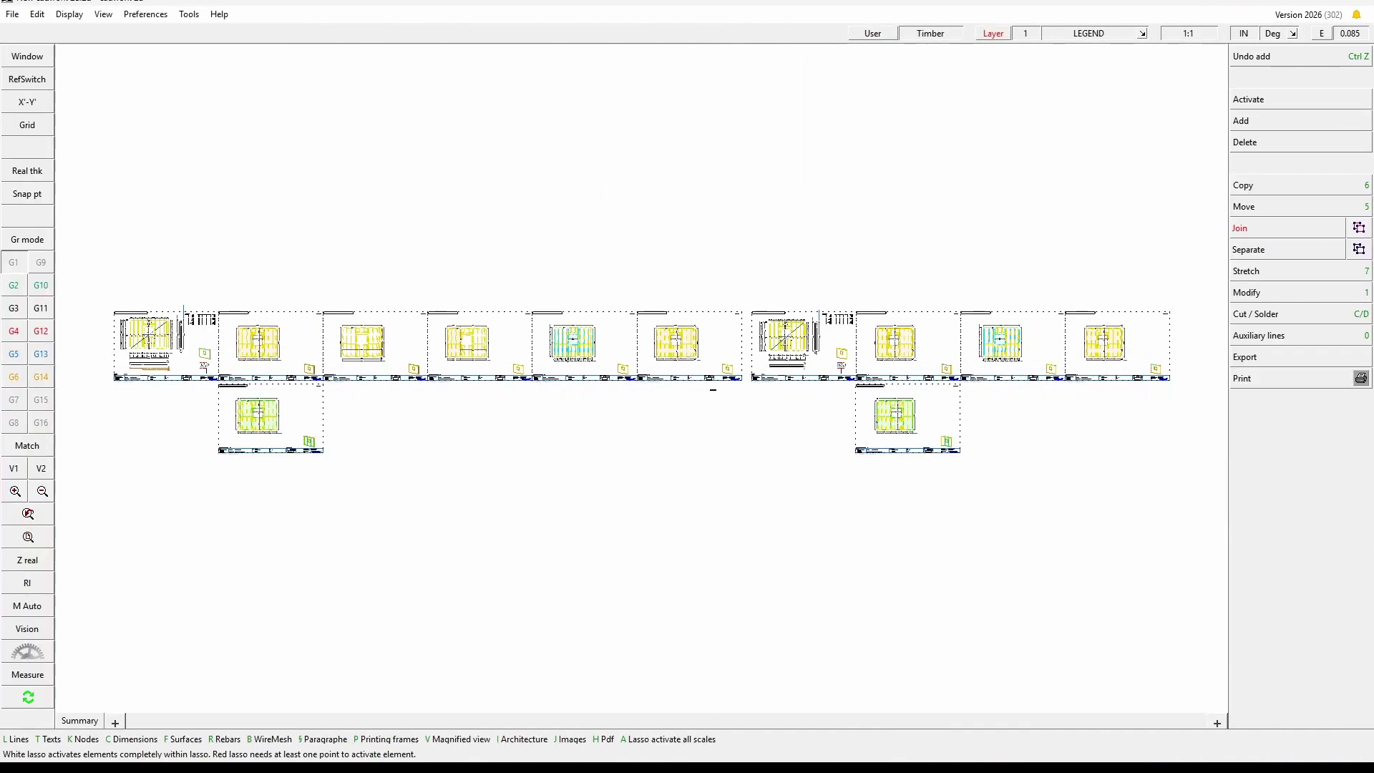
# - In the exported wall drawing, select the EW-102 structure printing frame and check its index and title properties
pyautogui.click(975, 390)
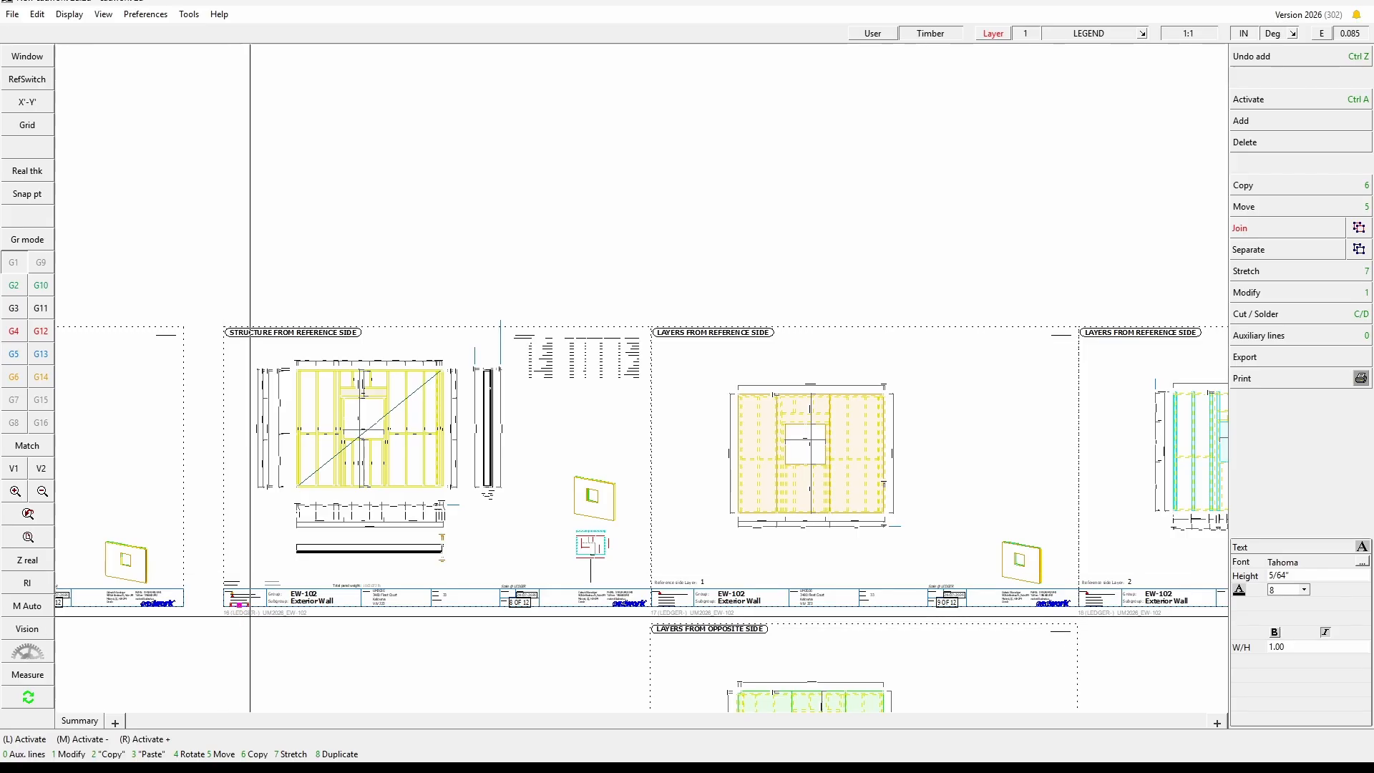
pyautogui.click(251, 612)
pyautogui.click(1254, 292)
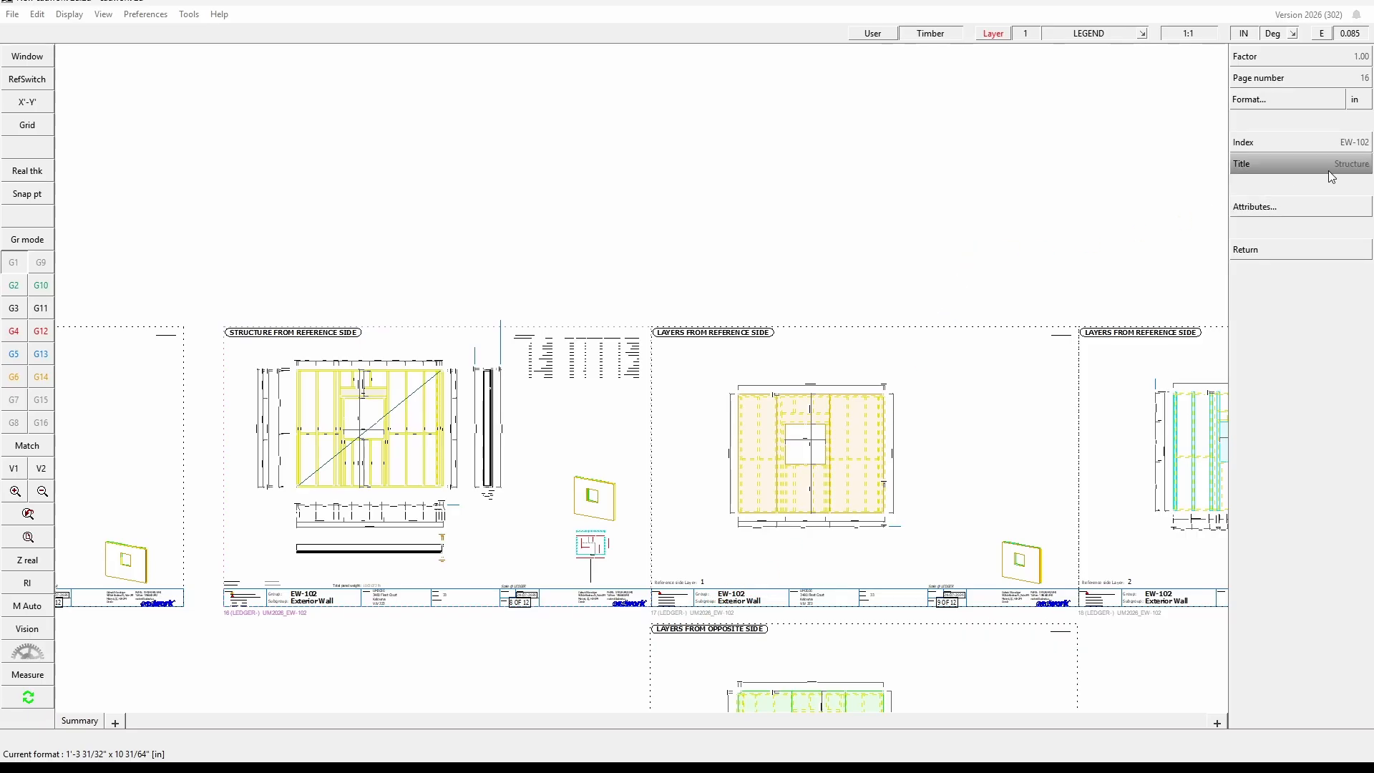
# - Select the EW-102 printing frame for reference side layer 1 and check its index and title properties
pyautogui.rightClick(875, 518)
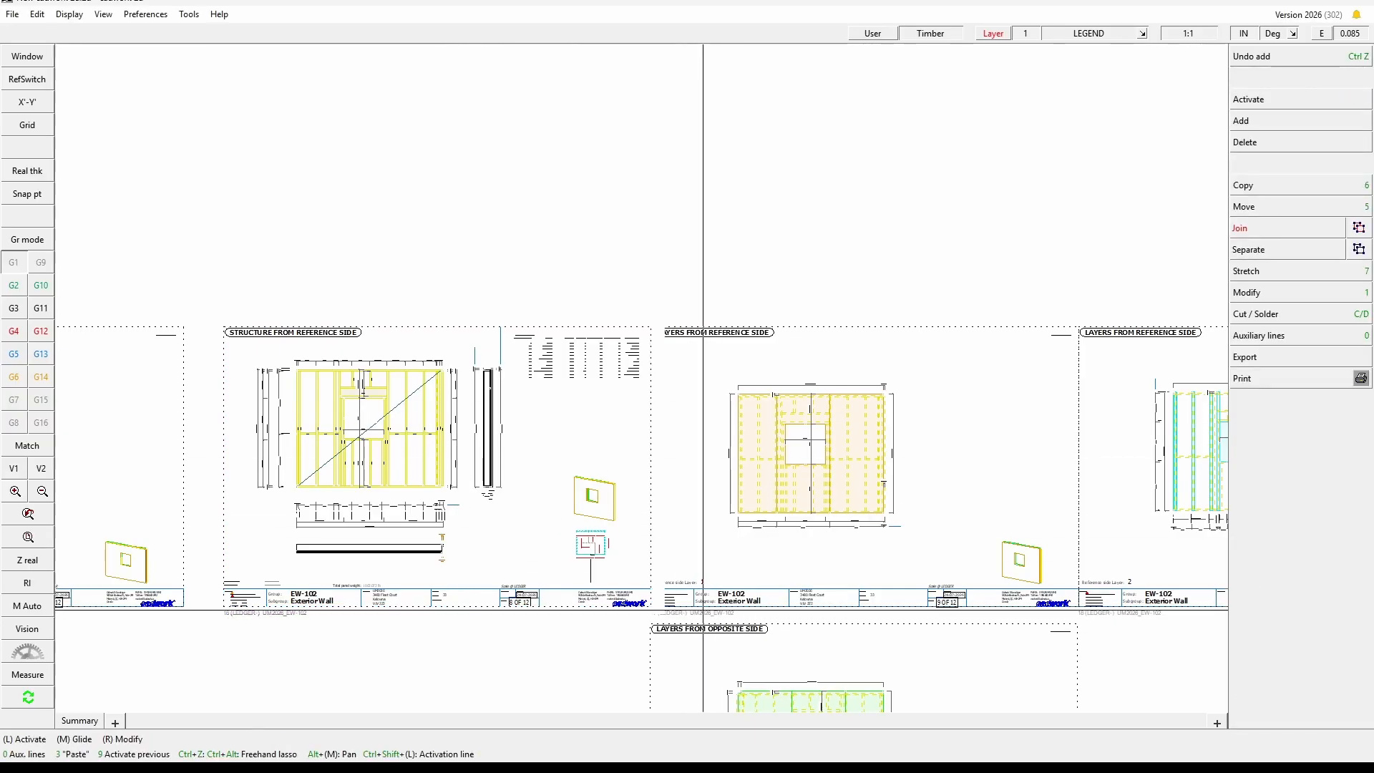
pyautogui.scroll(4, 714, 627)
pyautogui.click(595, 391)
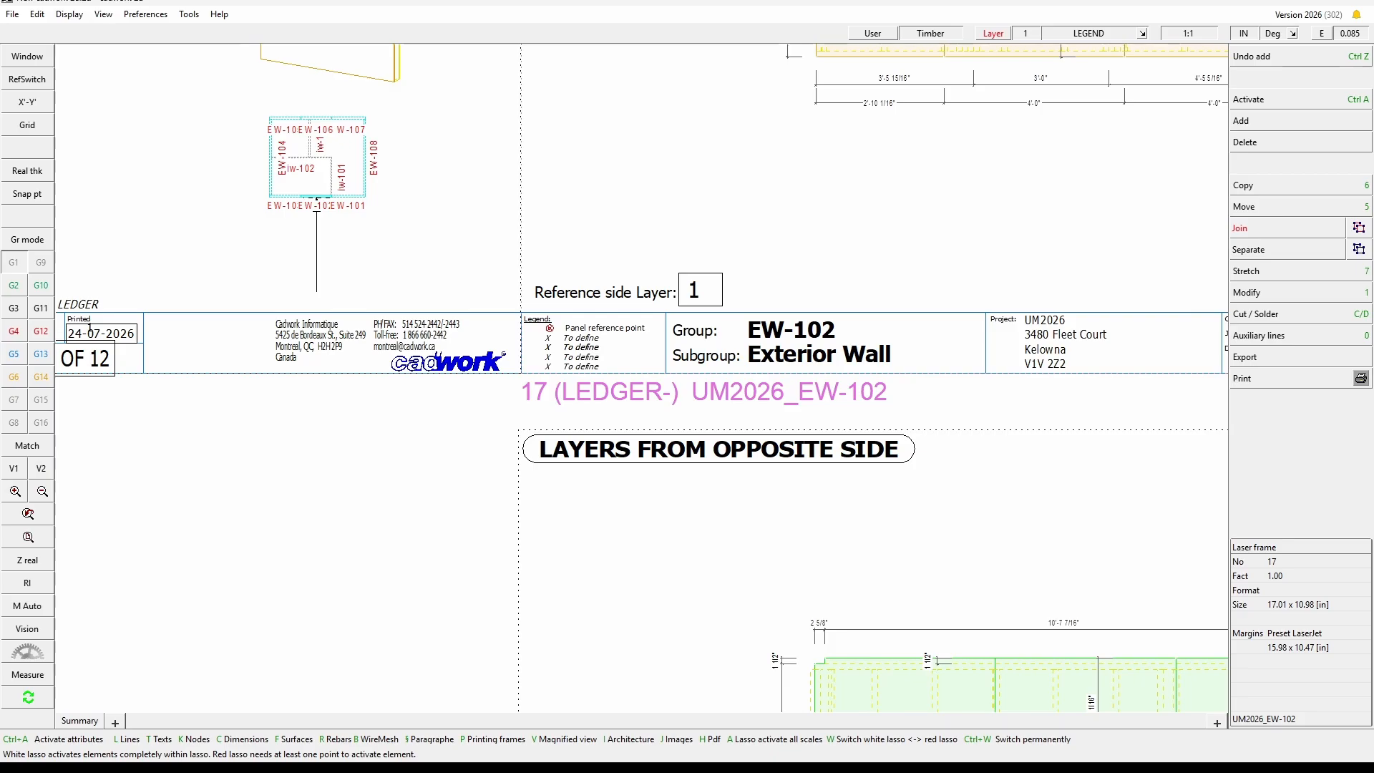
pyautogui.click(693, 290)
pyautogui.click(665, 386)
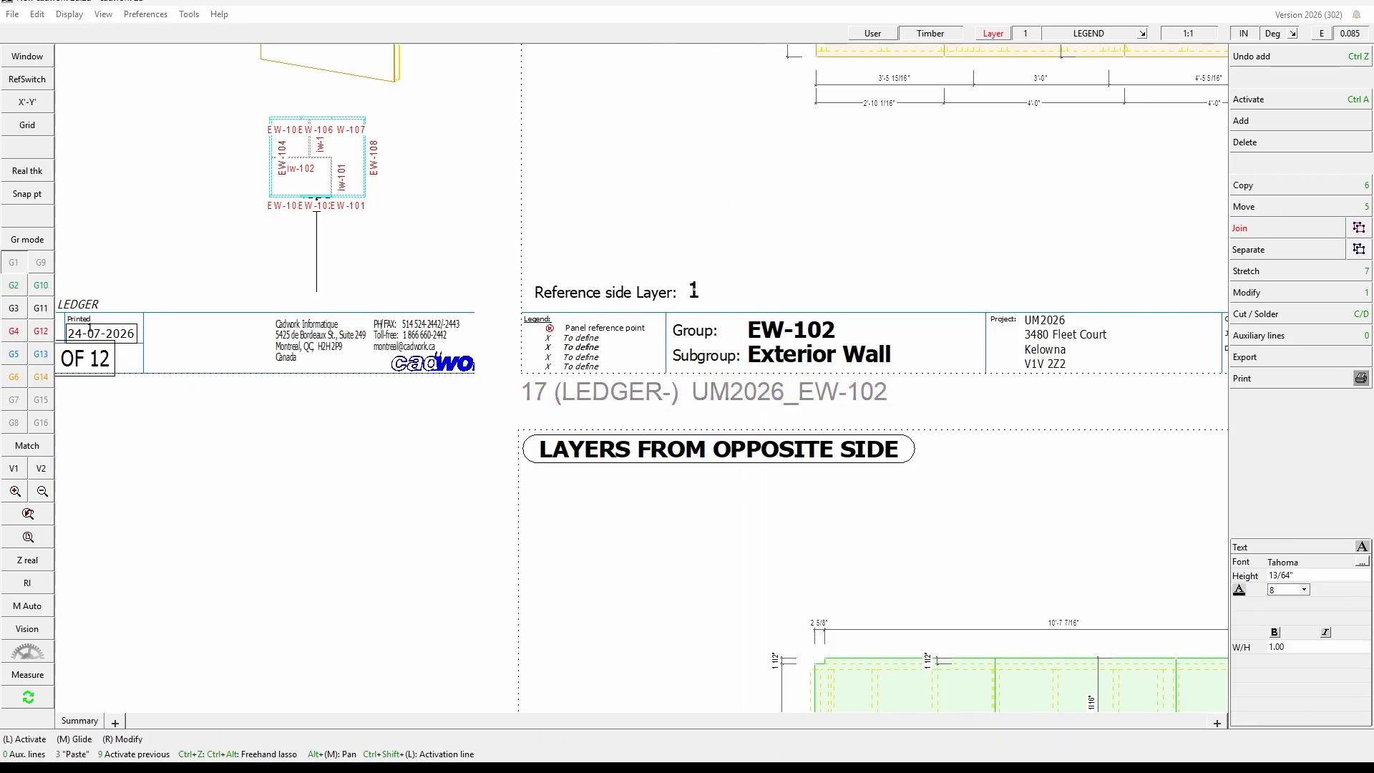
pyautogui.click(646, 392)
pyautogui.click(1308, 292)
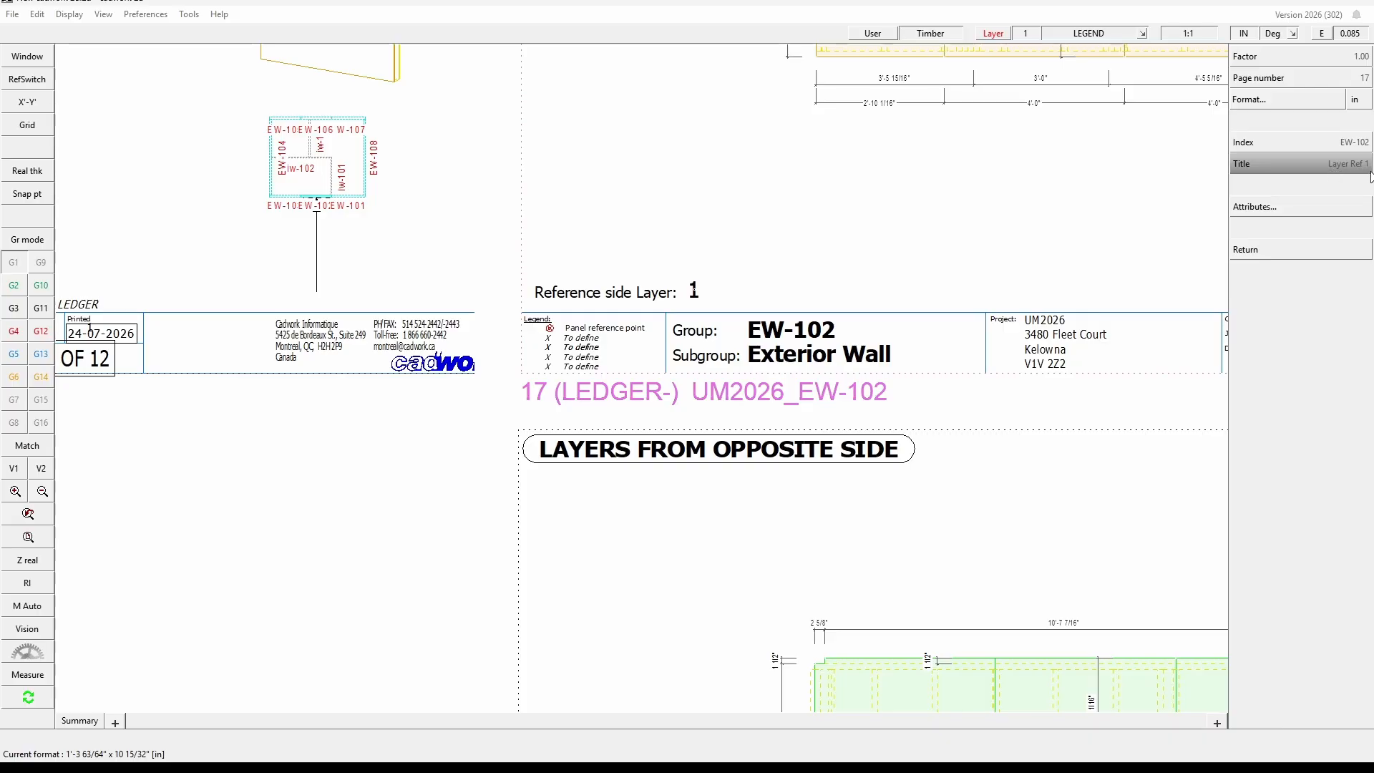
pyautogui.press('Escape')
# - Select the EW-102 printing frame for reference side layer 2 and check its index and title properties
pyautogui.scroll(-4, 844, 403)
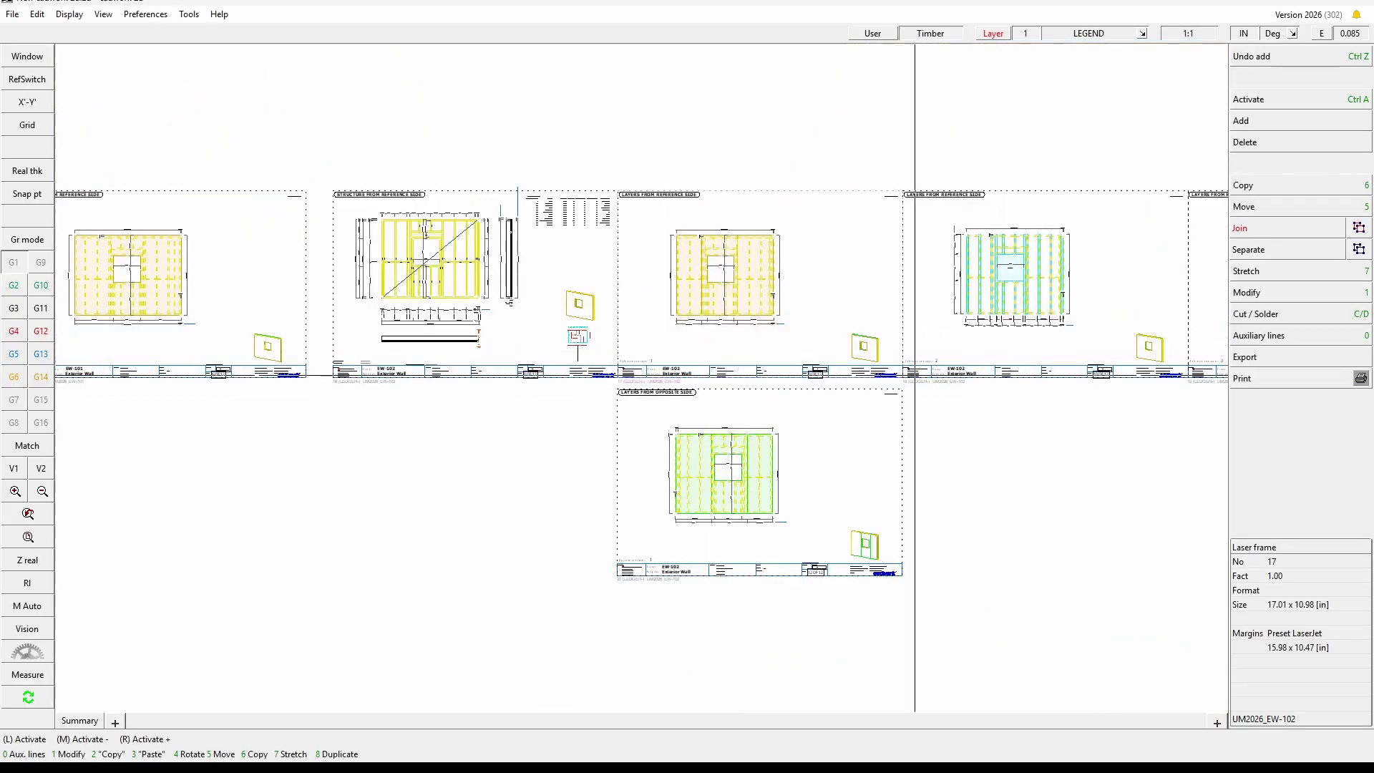
pyautogui.scroll(-1, 843, 358)
pyautogui.scroll(5, 837, 347)
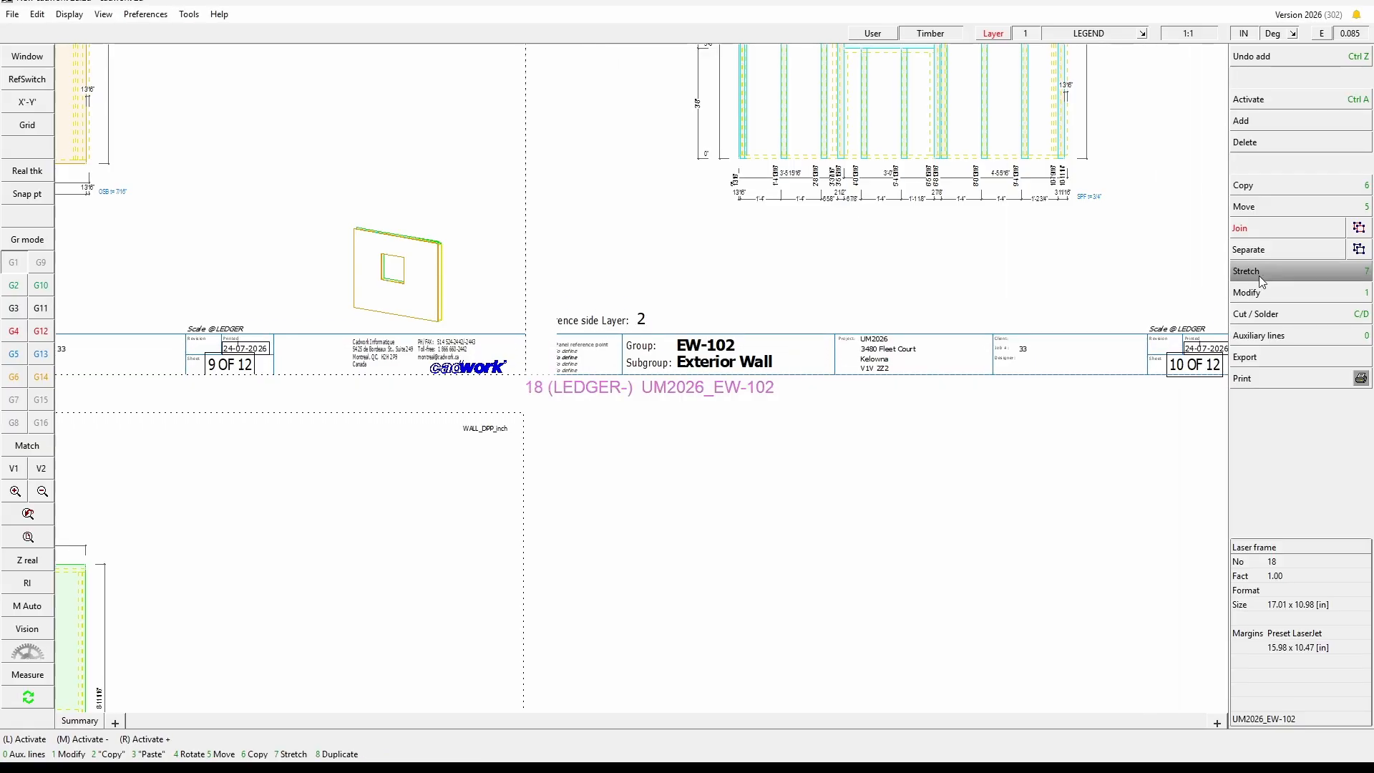
pyautogui.click(1317, 292)
pyautogui.press('Escape')
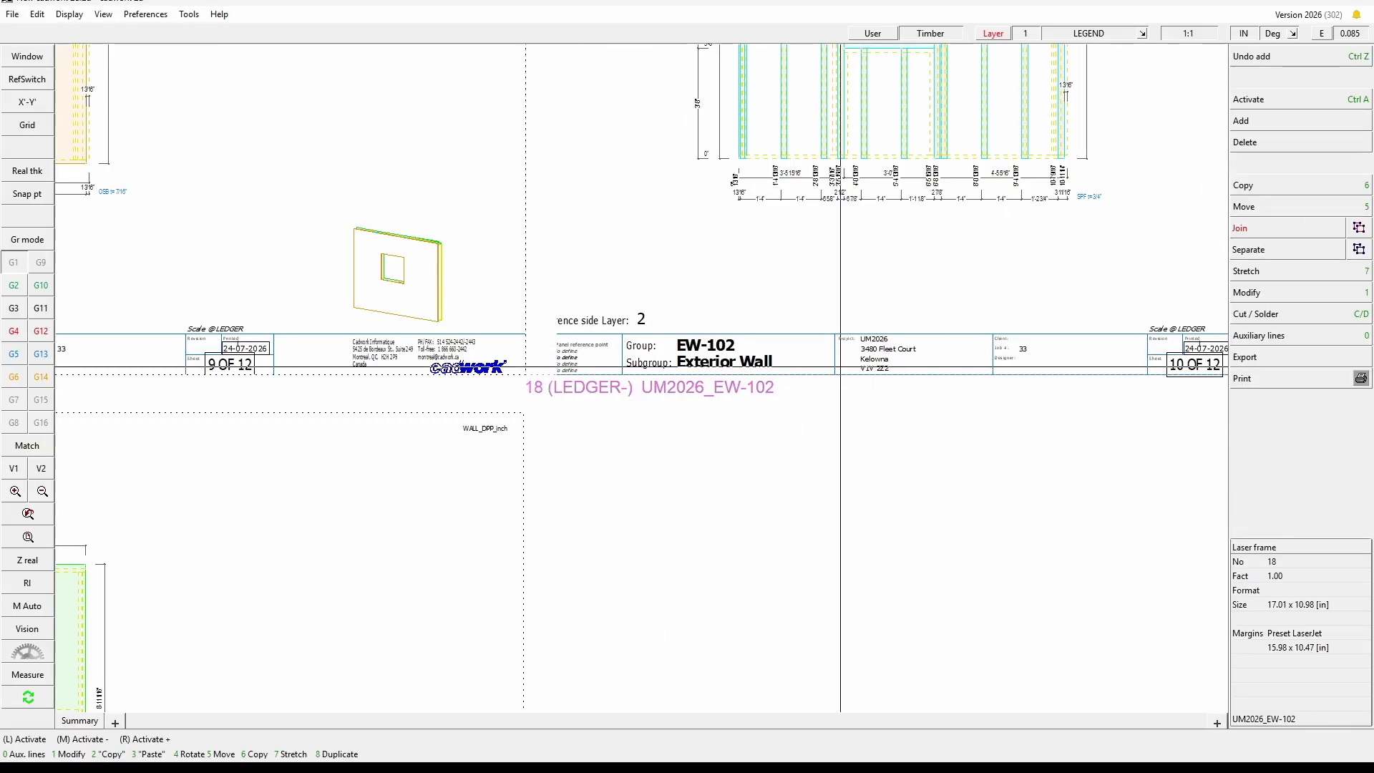
# - Insert an Index-Title table of content text in the empty area beside the EW-101 structure sheet
pyautogui.scroll(-3, 642, 378)
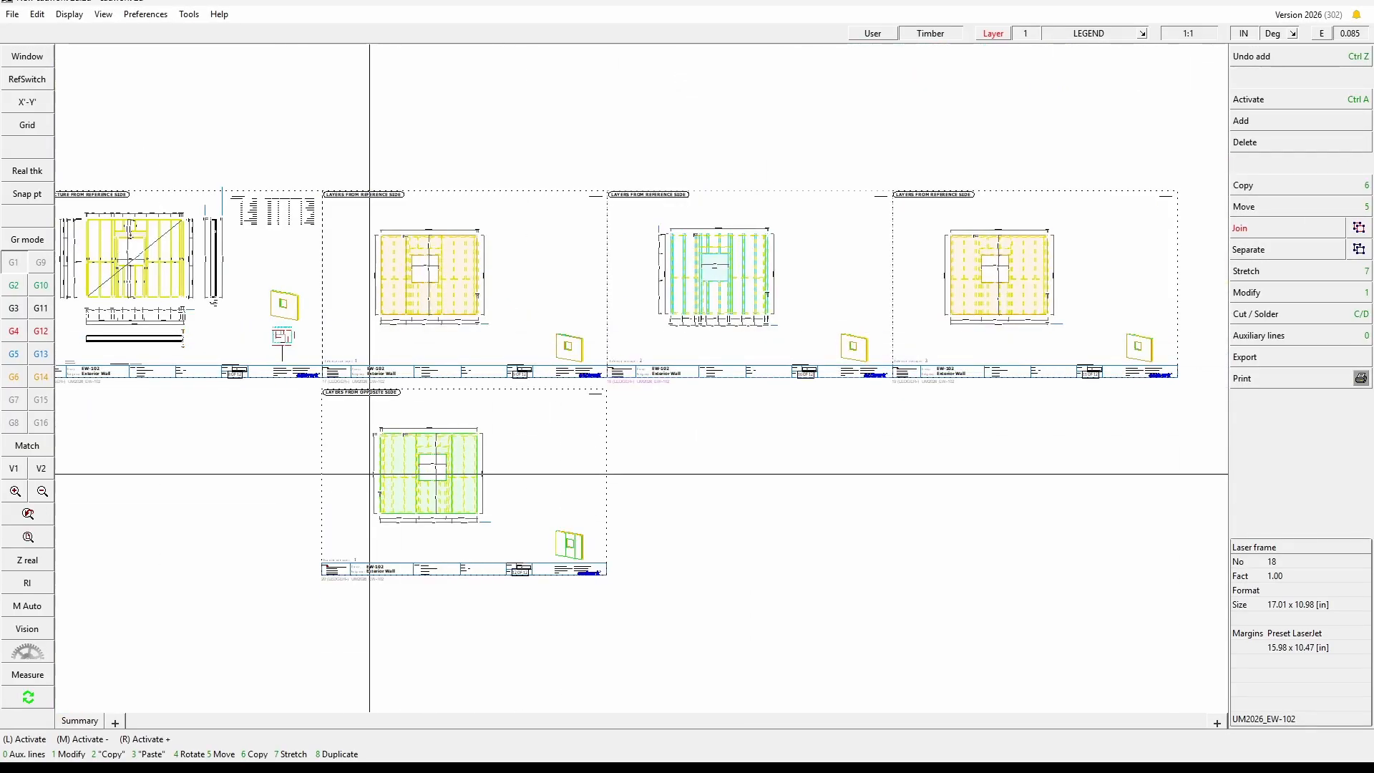
pyautogui.scroll(-3, 521, 453)
pyautogui.scroll(-4, 486, 387)
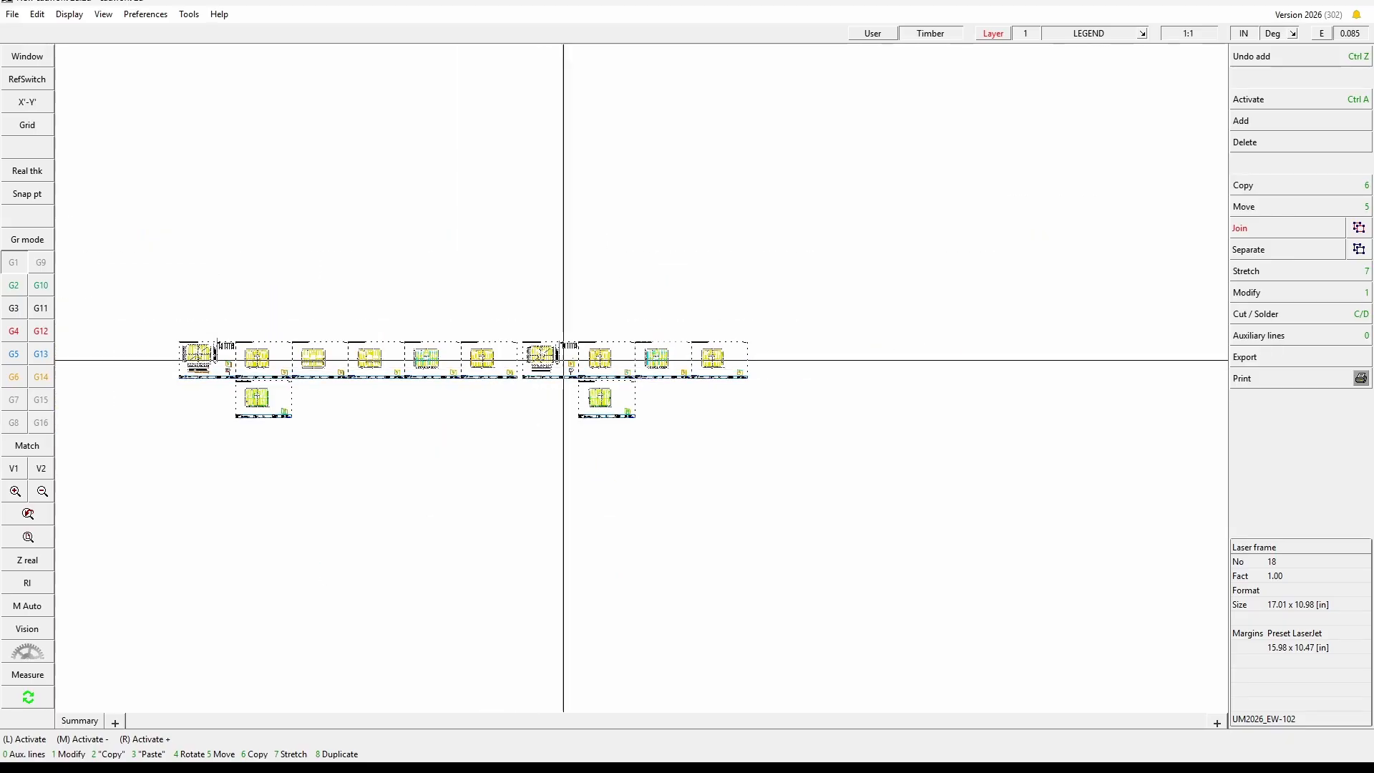
pyautogui.click(1267, 123)
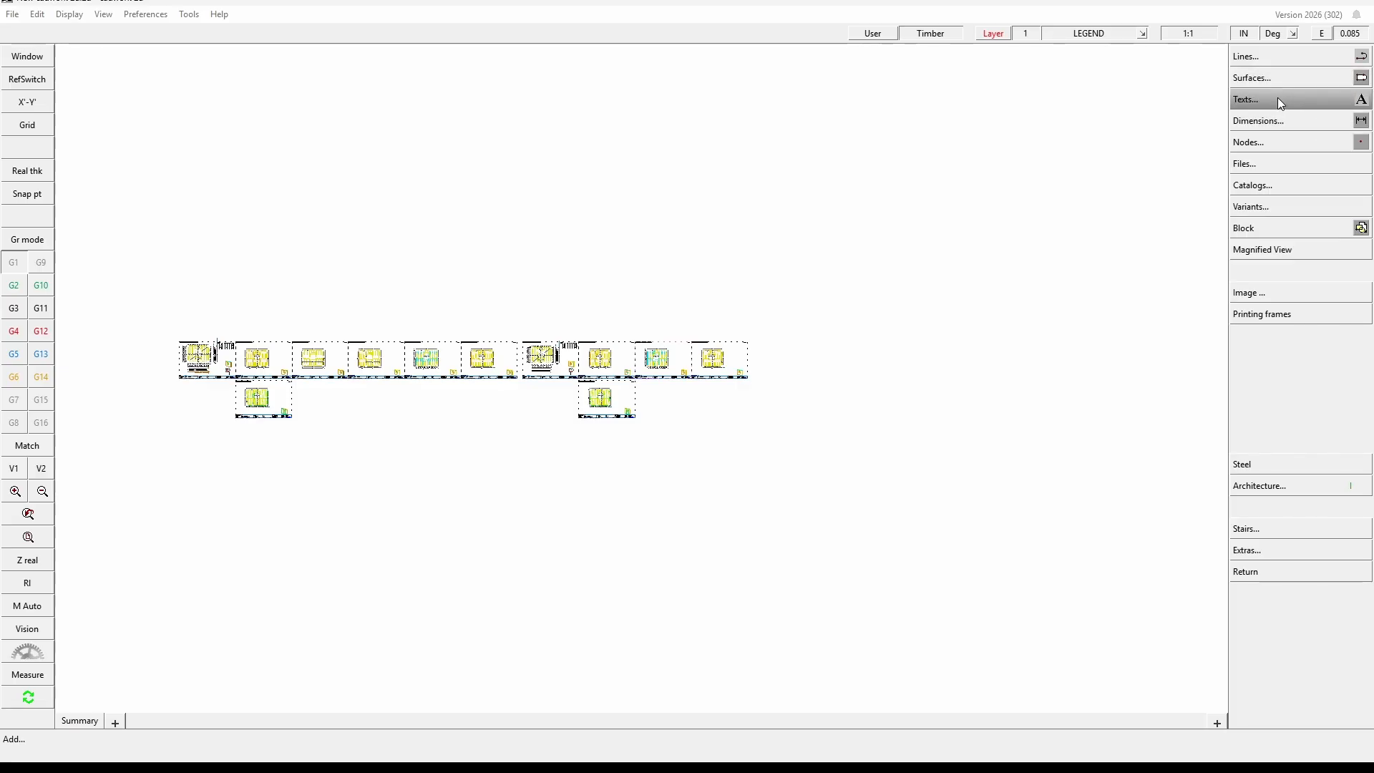
pyautogui.click(1280, 100)
pyautogui.click(1281, 271)
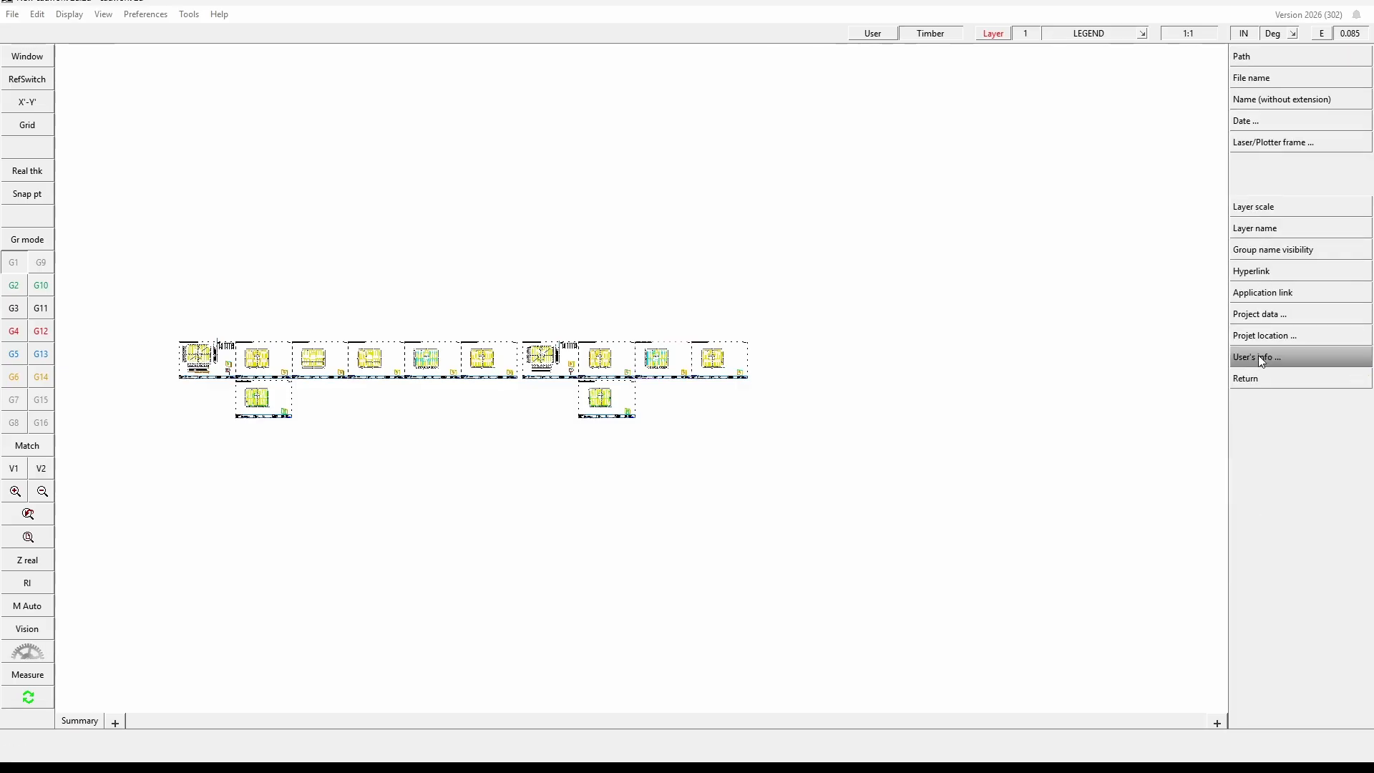
pyautogui.click(1277, 143)
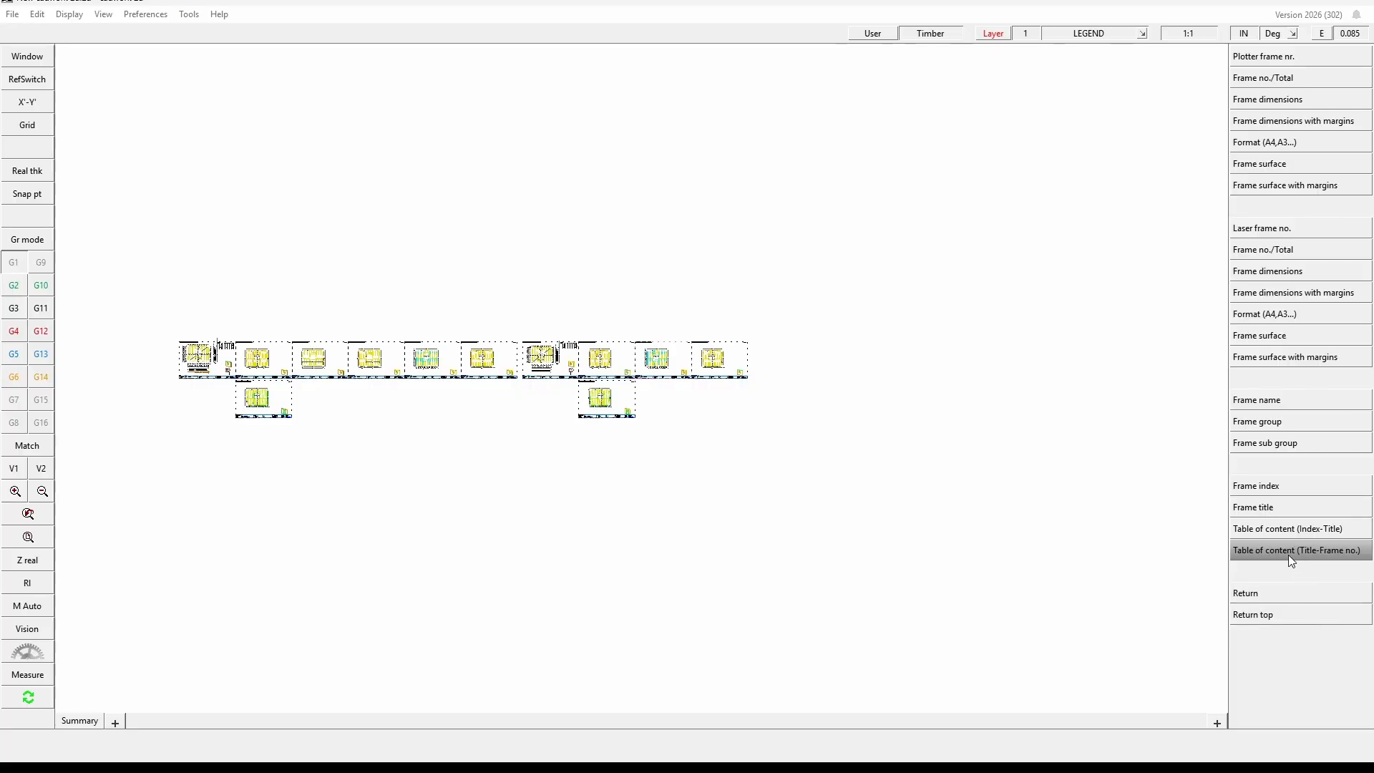
pyautogui.click(1316, 530)
pyautogui.scroll(5, 639, 370)
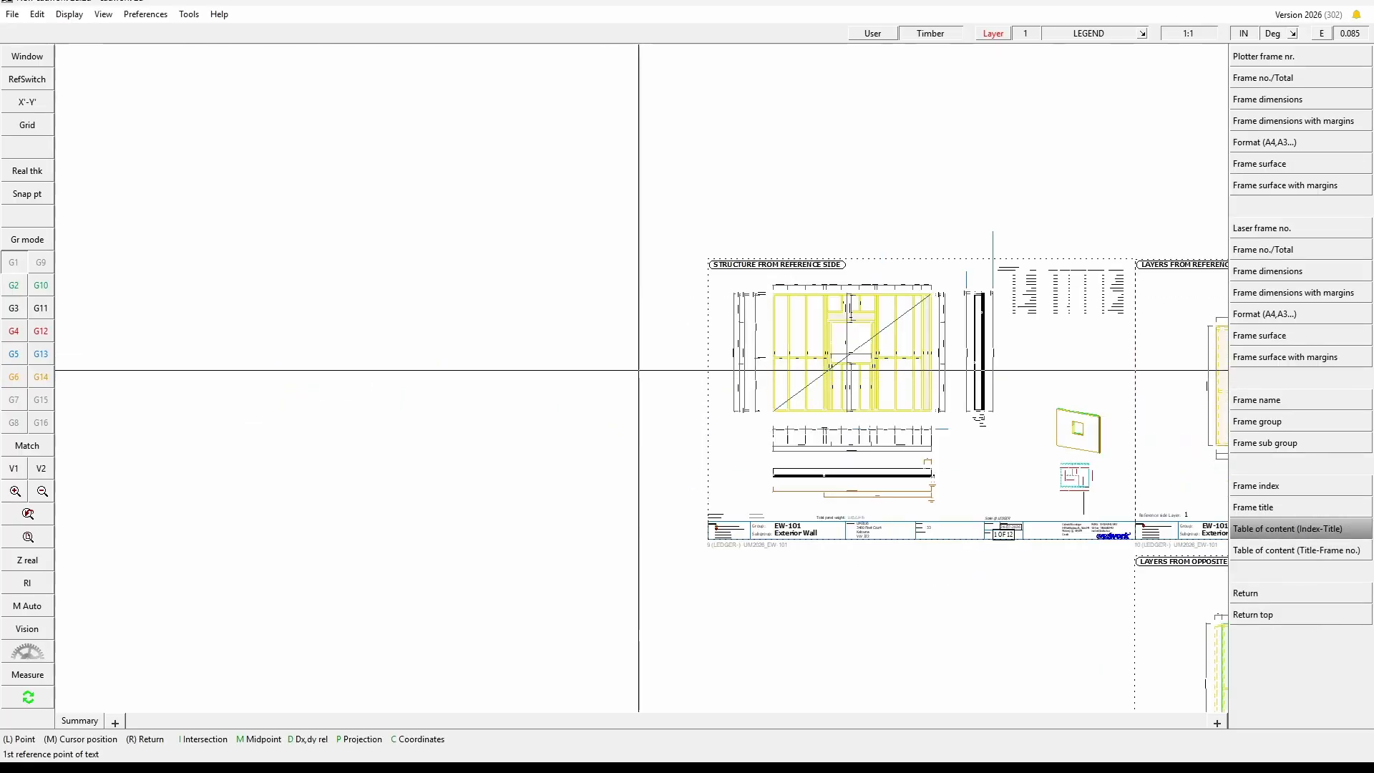
pyautogui.scroll(4, 699, 373)
pyautogui.click(698, 373)
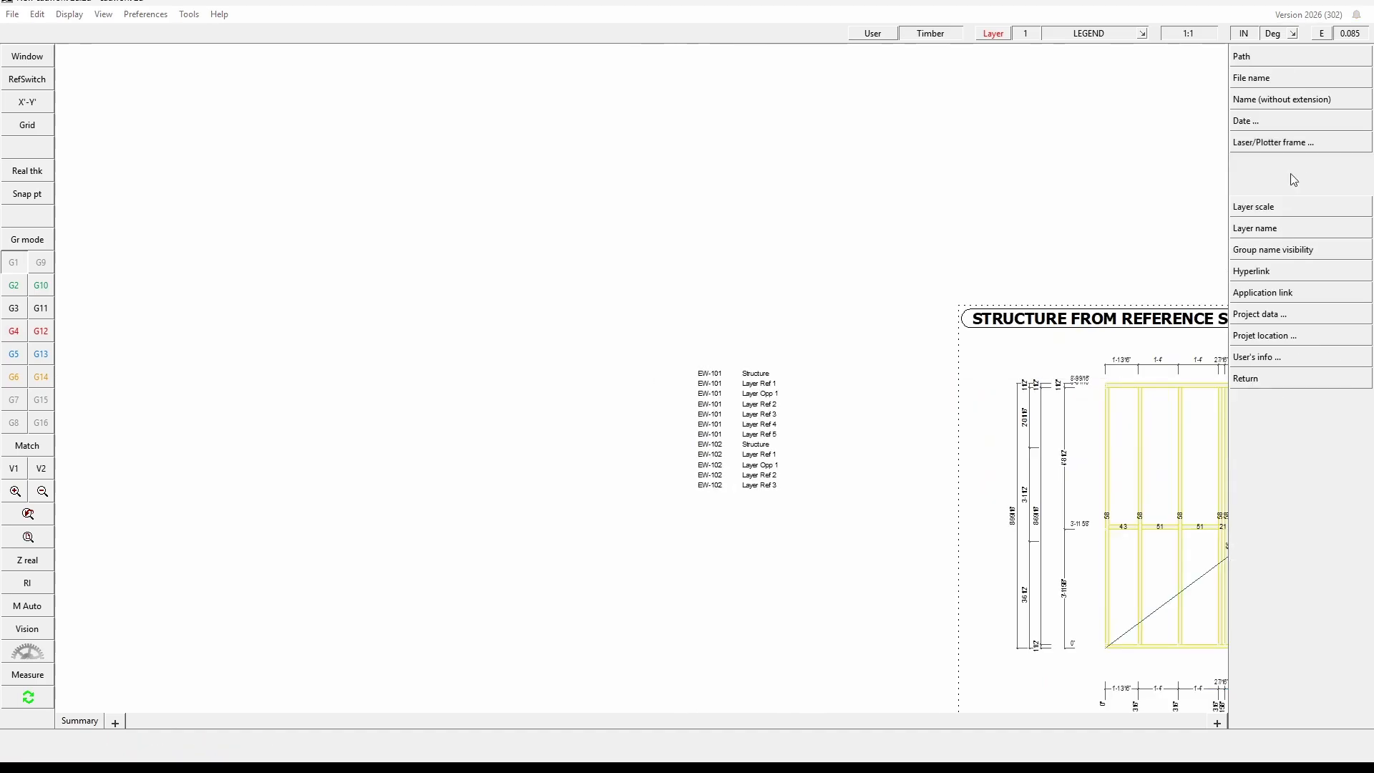
pyautogui.rightClick(1075, 449)
pyautogui.rightClick(980, 324)
# - Select the EW-101 index entries in the table of contents, followed by the EW-102 index entries, to review the grouping
pyautogui.scroll(4, 823, 400)
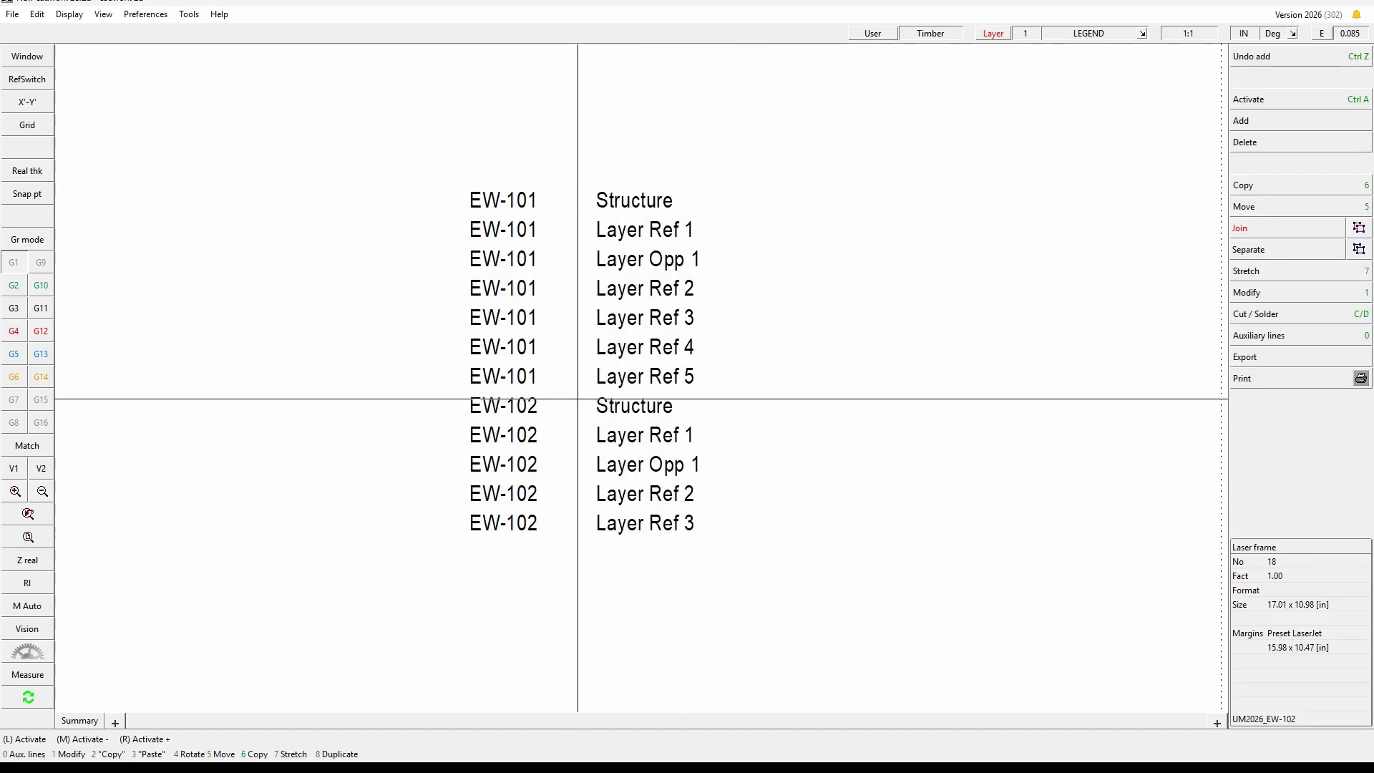
pyautogui.moveTo(440, 153)
pyautogui.mouseDown()
pyautogui.moveTo(561, 393)
pyautogui.moveTo(562, 565)
pyautogui.mouseUp()
pyautogui.moveTo(564, 392); pyautogui.dragTo(563, 392)
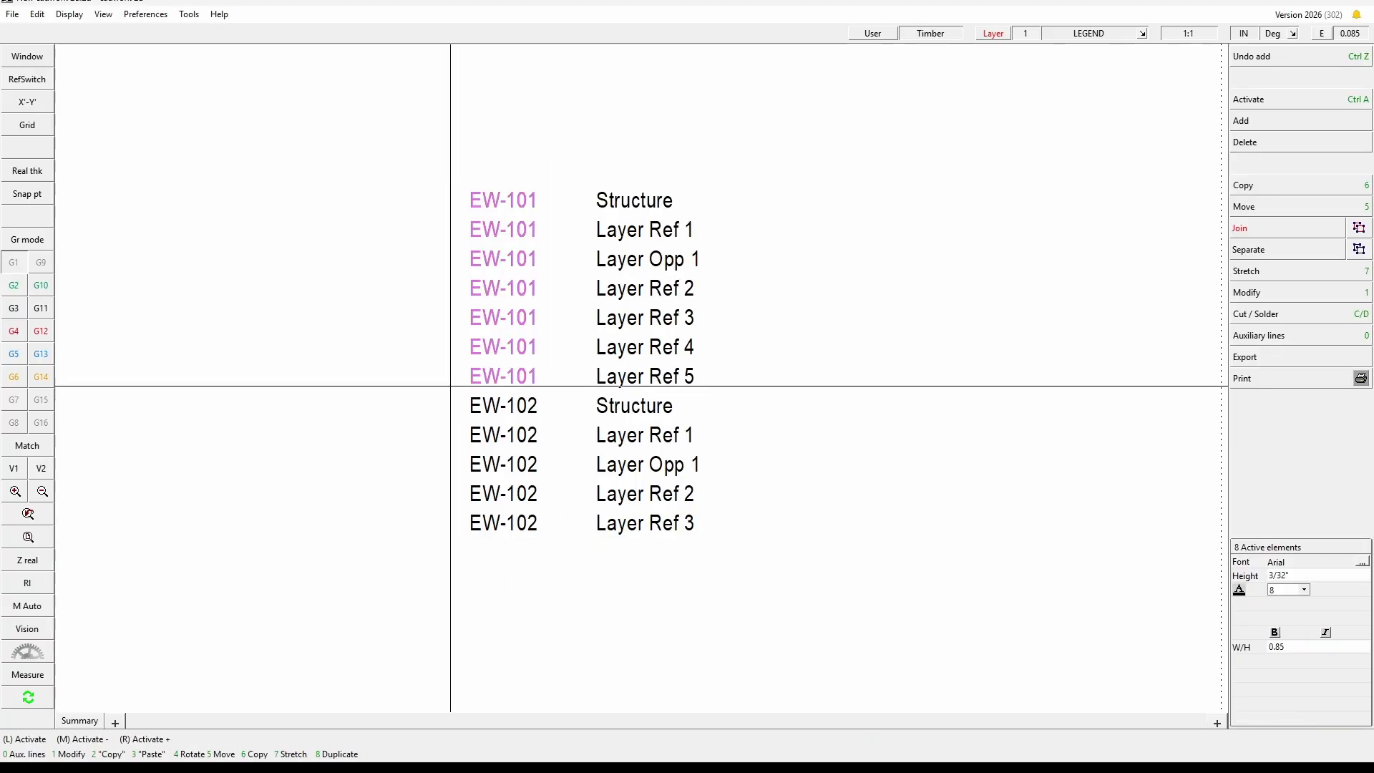
pyautogui.moveTo(450, 371); pyautogui.dragTo(563, 536)
pyautogui.scroll(3, 436, 385)
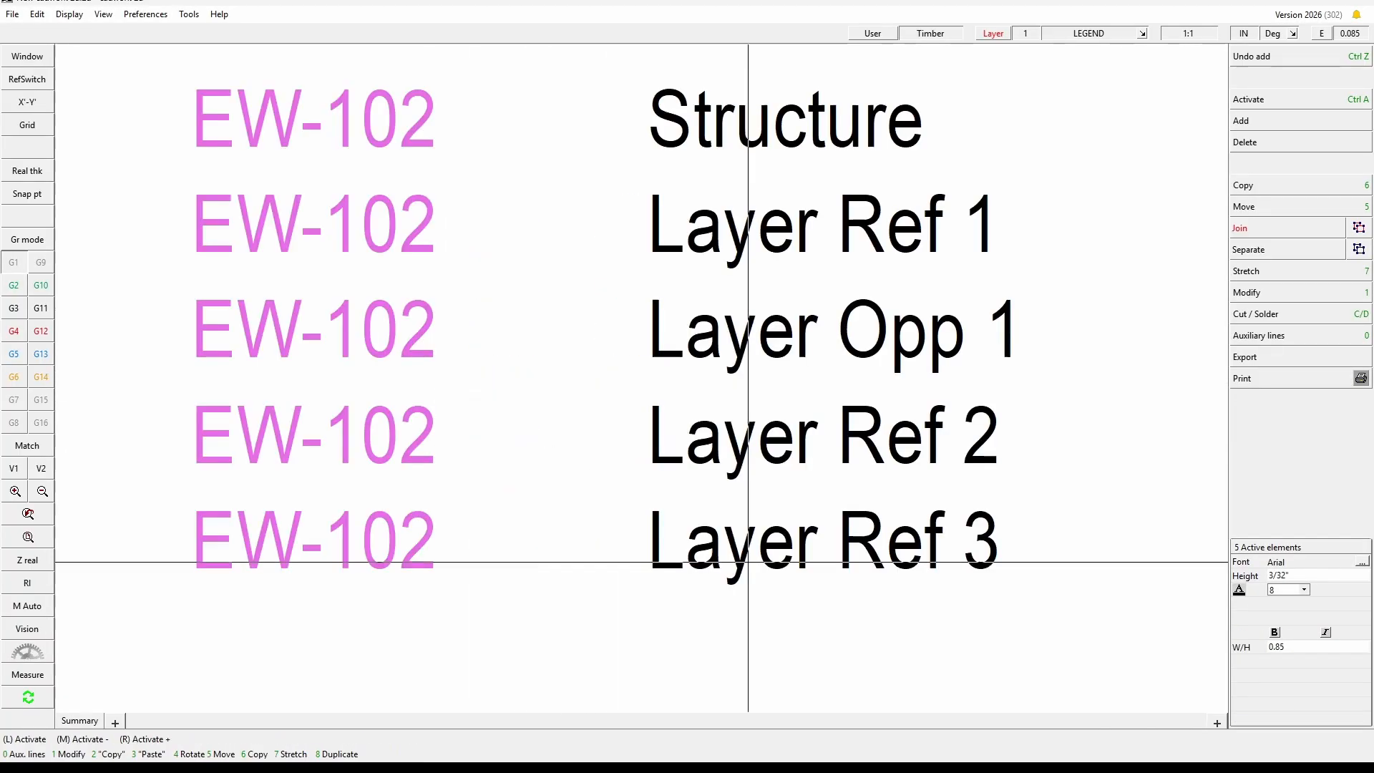
# - Jump to the EW-102 structure printing frame from its Structure entry in the table of contents
pyautogui.scroll(-5, 676, 419)
pyautogui.scroll(-3, 644, 383)
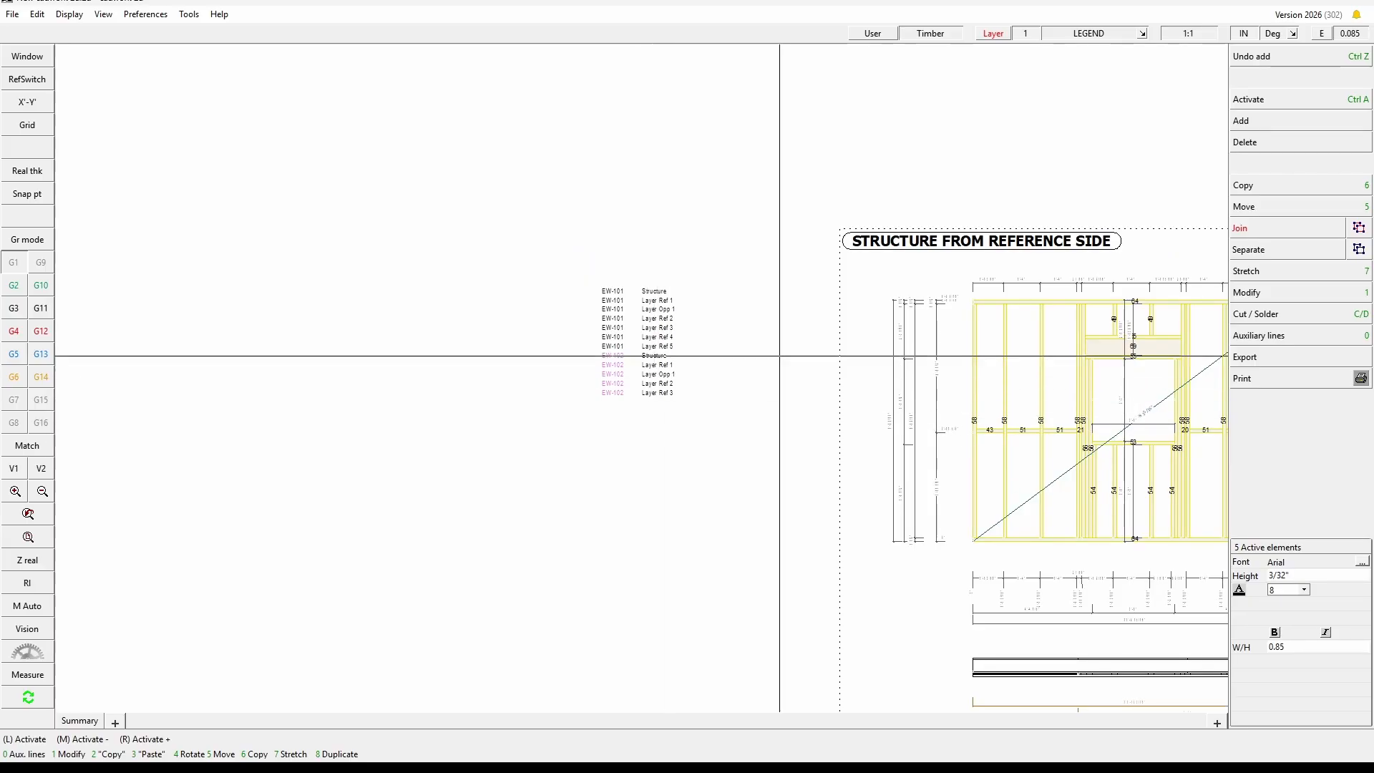
pyautogui.scroll(-3, 655, 379)
pyautogui.scroll(4, 660, 375)
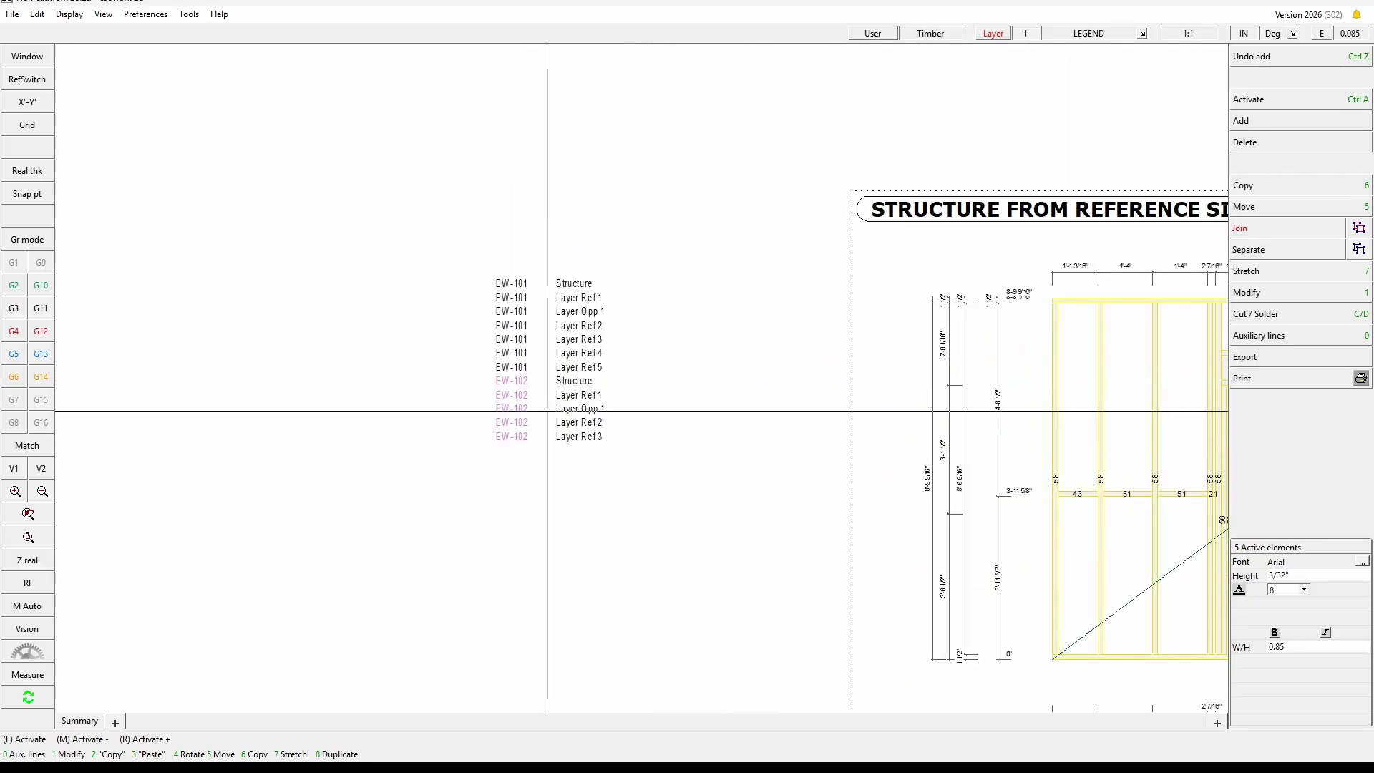
pyautogui.click(572, 379)
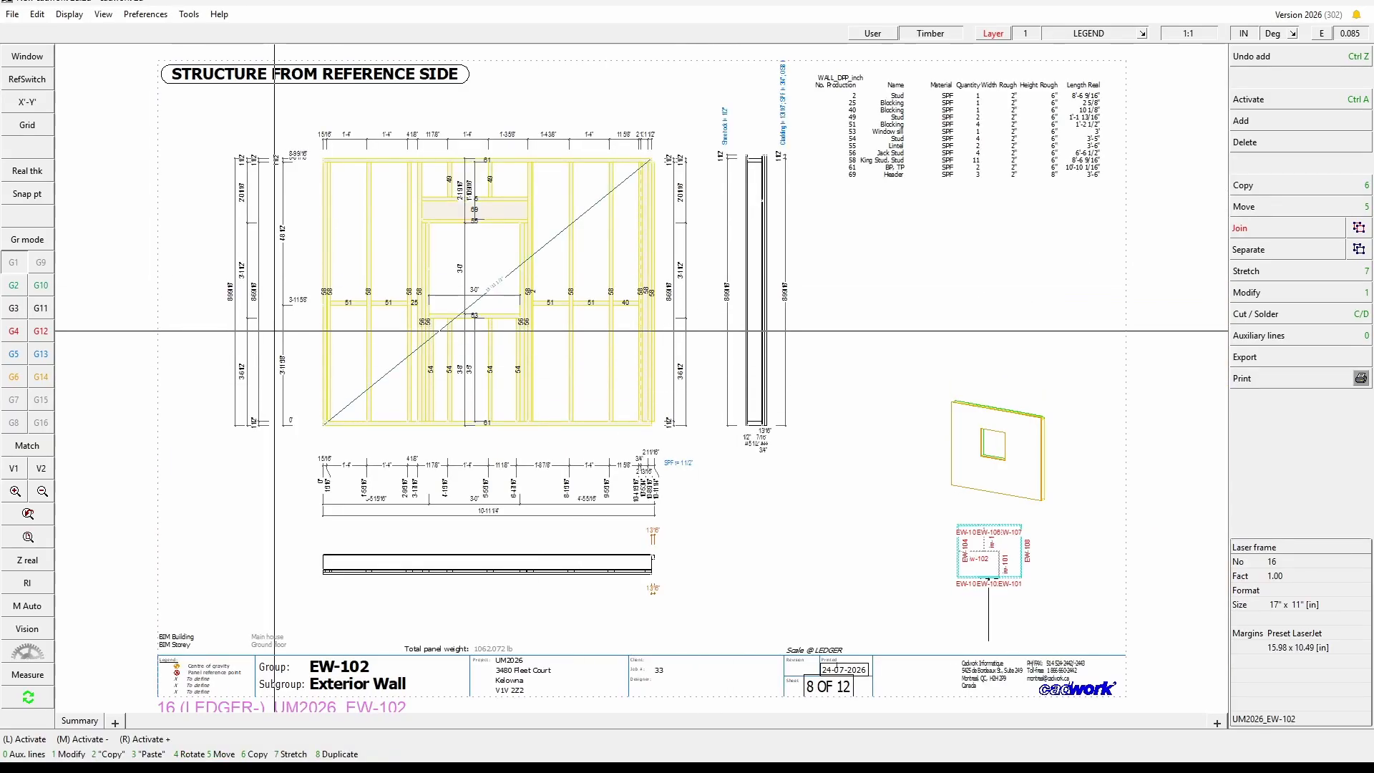
# - Jump to the EW-101 reference side layer 2 frame from its table of contents entry and clear the selection
pyautogui.scroll(-5, 601, 365)
pyautogui.scroll(5, 80, 364)
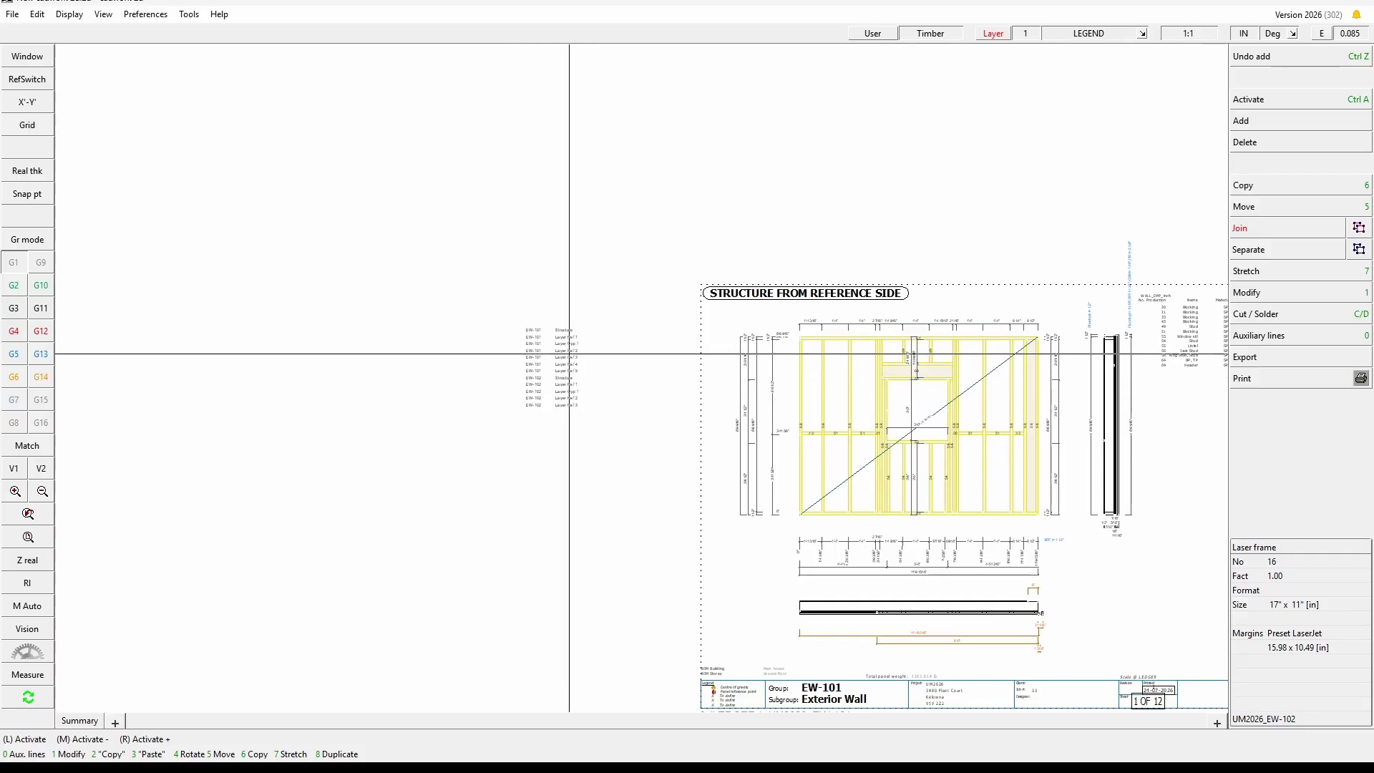
pyautogui.click(568, 350)
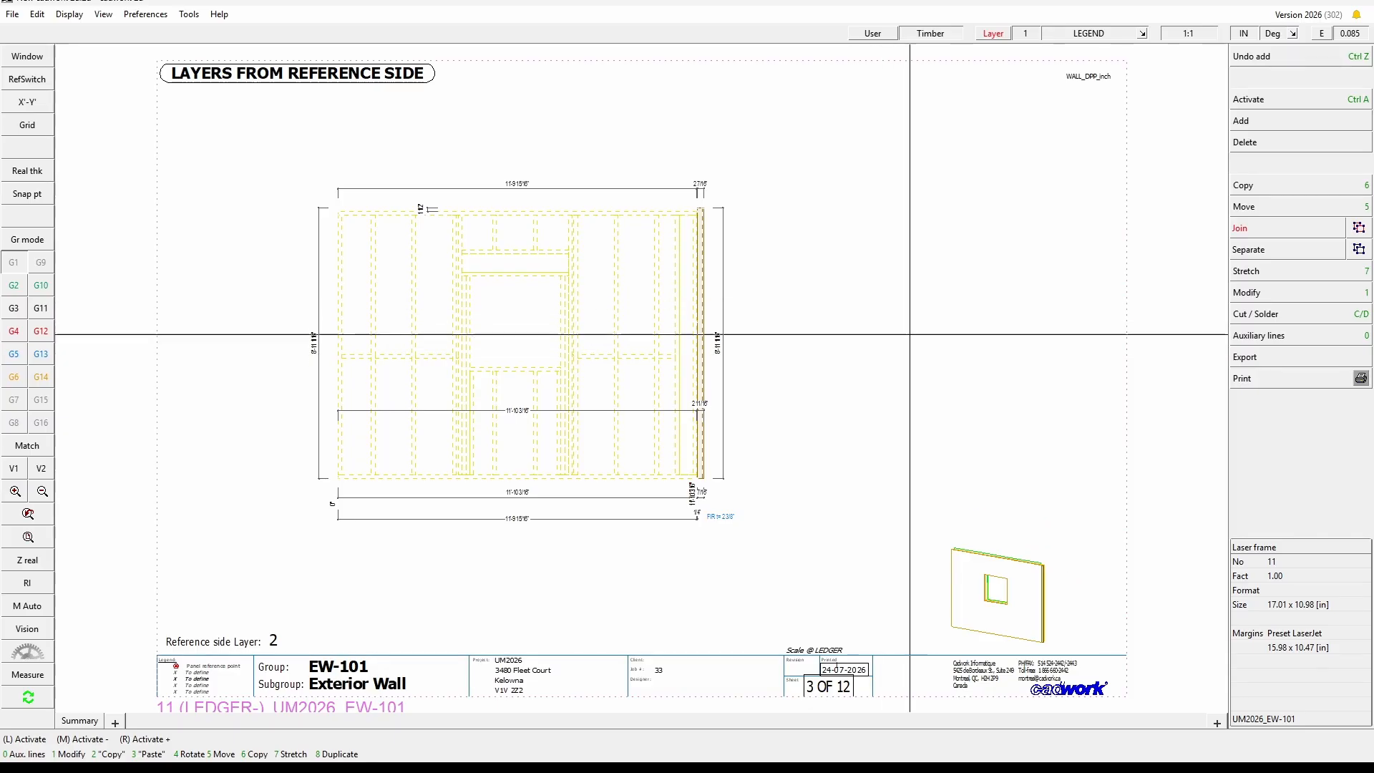
pyautogui.scroll(-3, 905, 378)
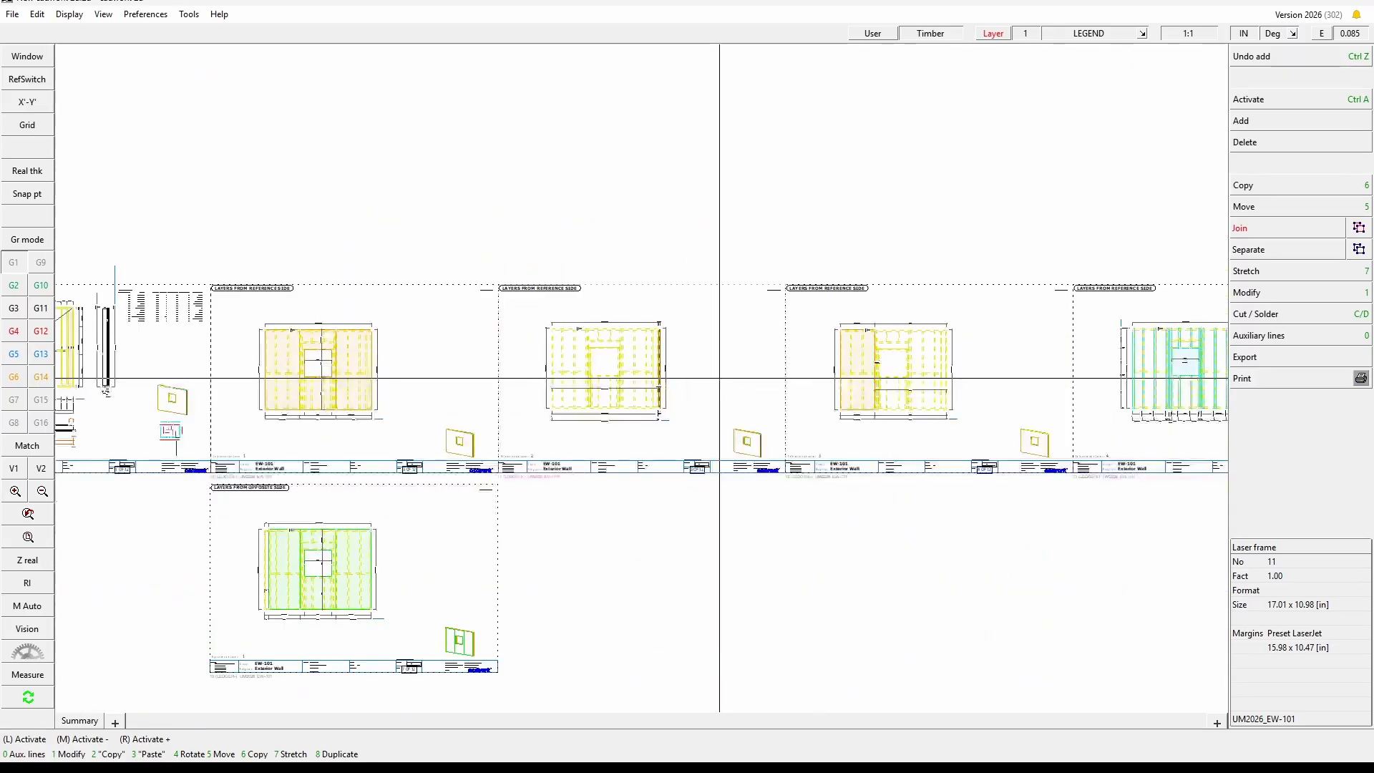
pyautogui.press('Escape')
# - Jump to the EW-102 reference side layer 1 frame from its Layer Ref 1 entry in the table of contents
pyautogui.scroll(-1, 666, 285)
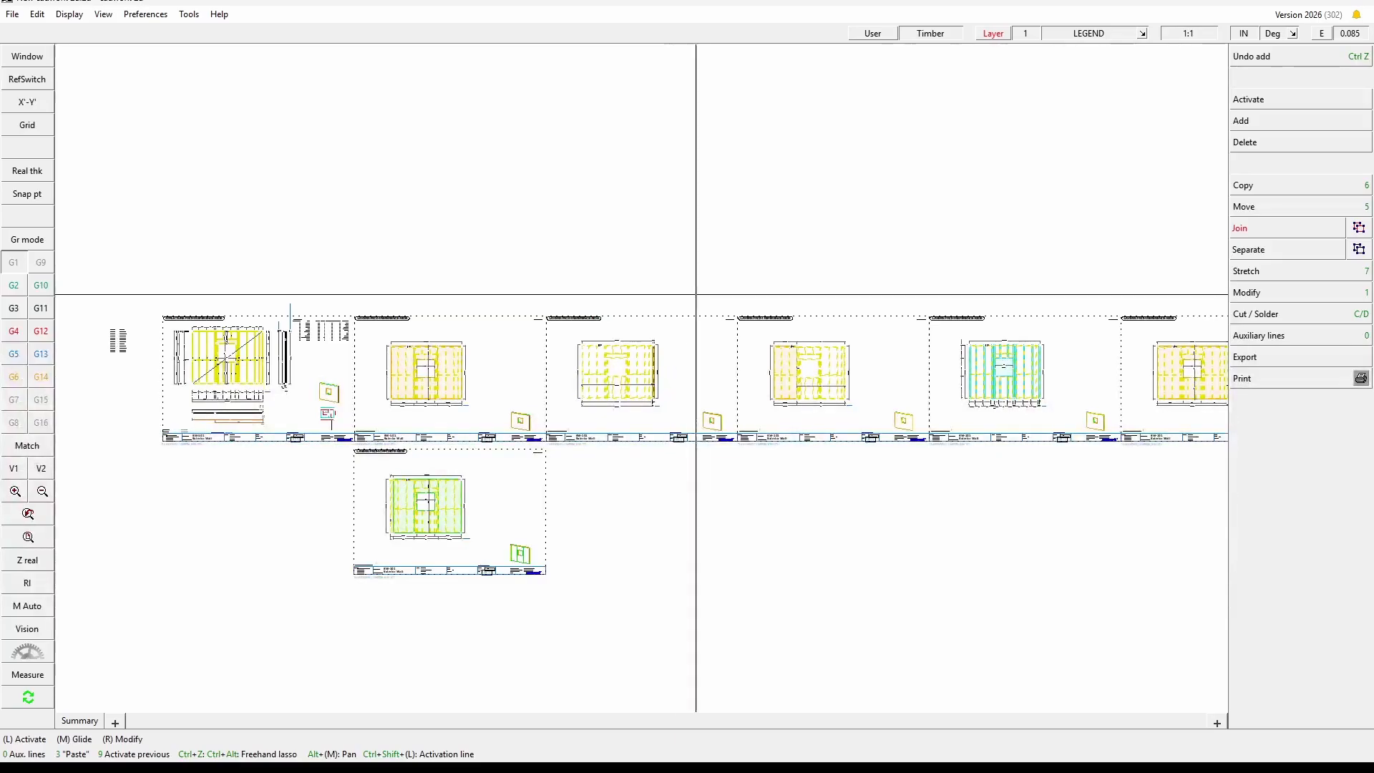
pyautogui.scroll(-1, 787, 380)
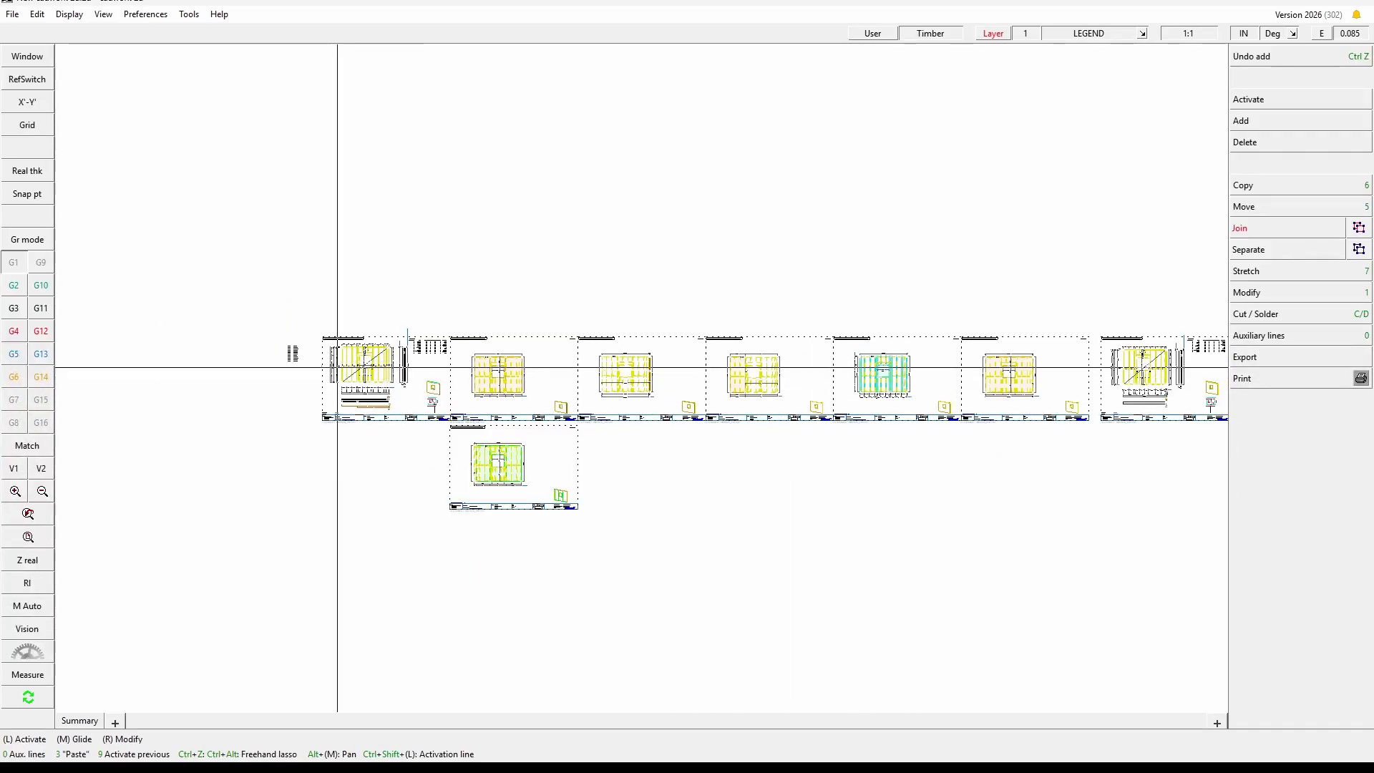
pyautogui.click(292, 354)
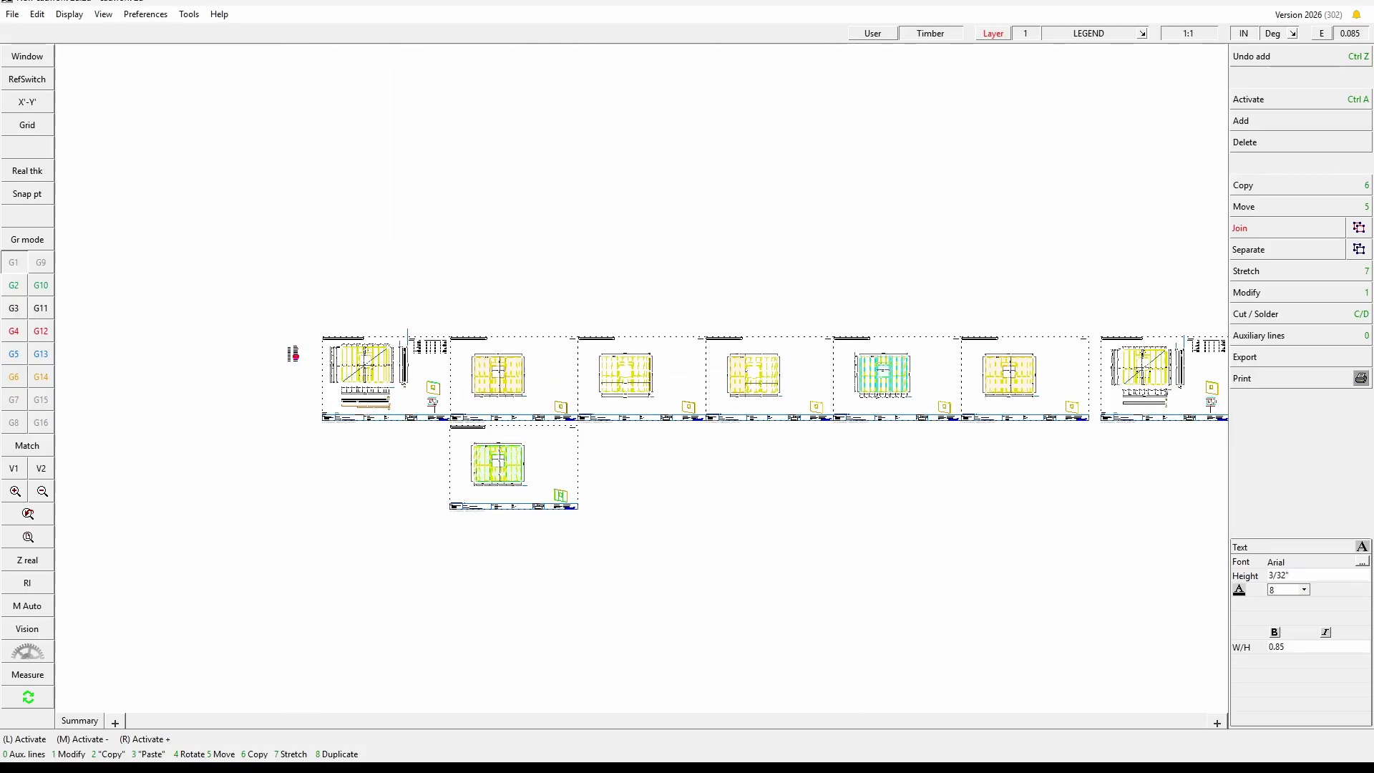
pyautogui.click(296, 355)
pyautogui.scroll(-3, 687, 420)
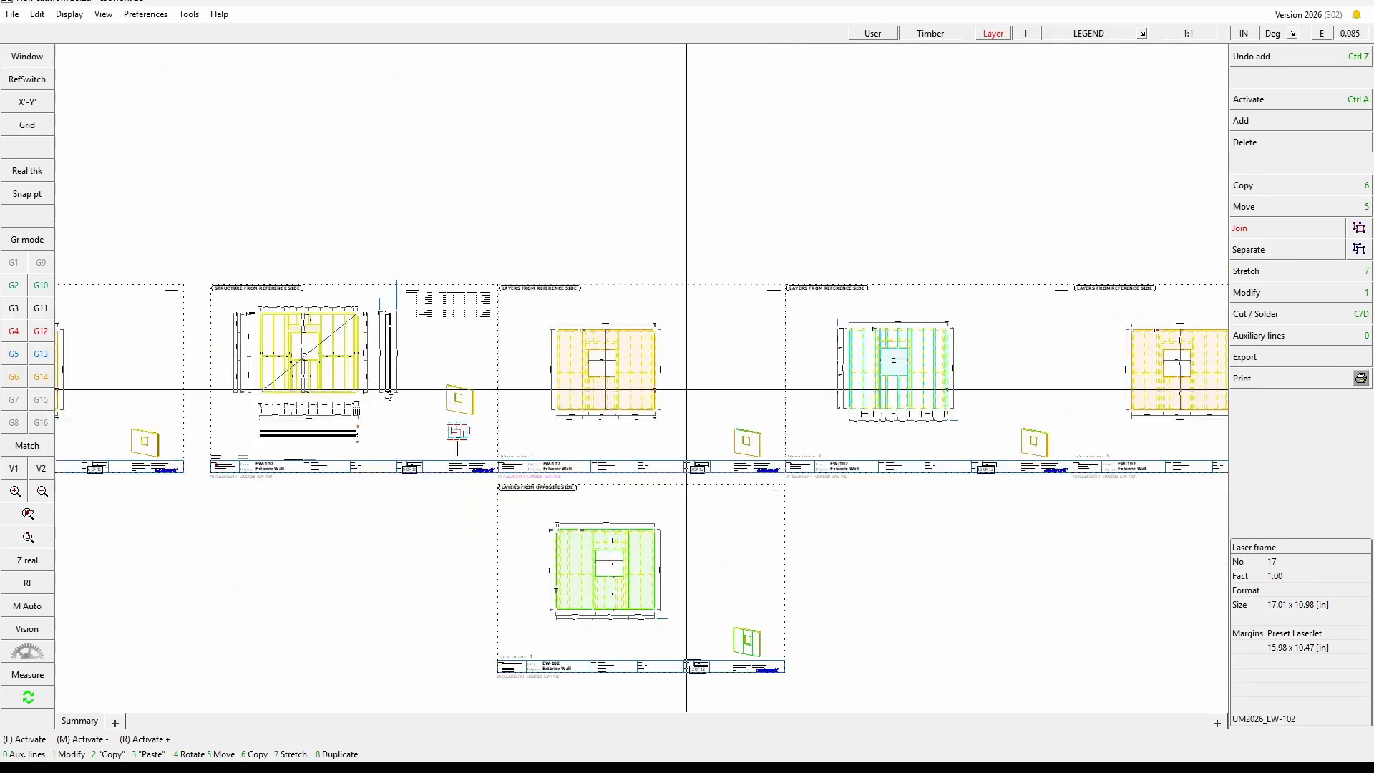